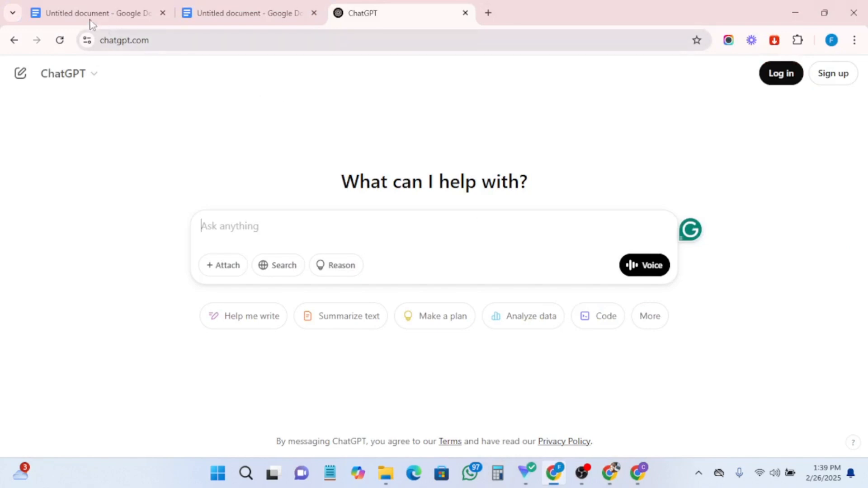
- Bold the book title 'Diabetes Cookbook for newly diagnosed' in the Steps To Write an Ebook outline document
click(90, 12)
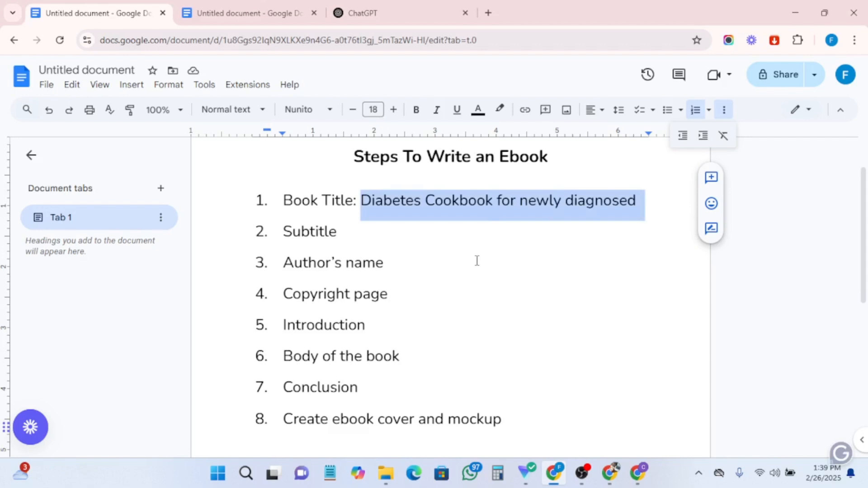
click(473, 290)
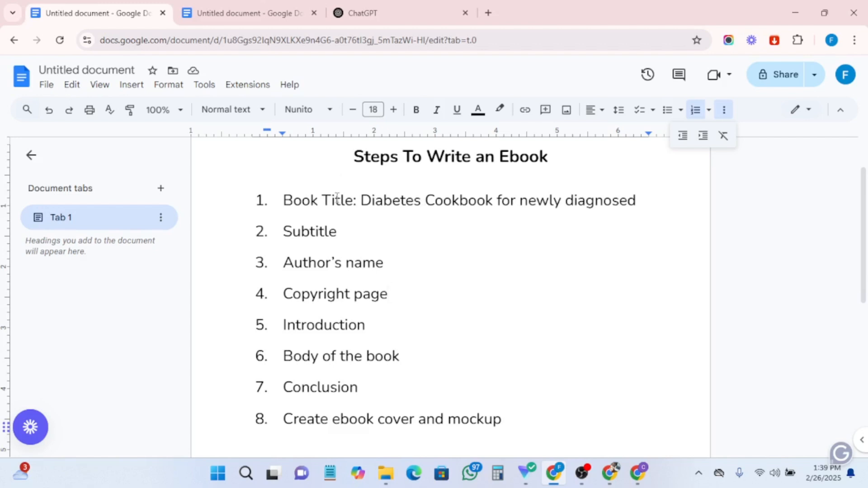
drag(360, 200, 640, 200)
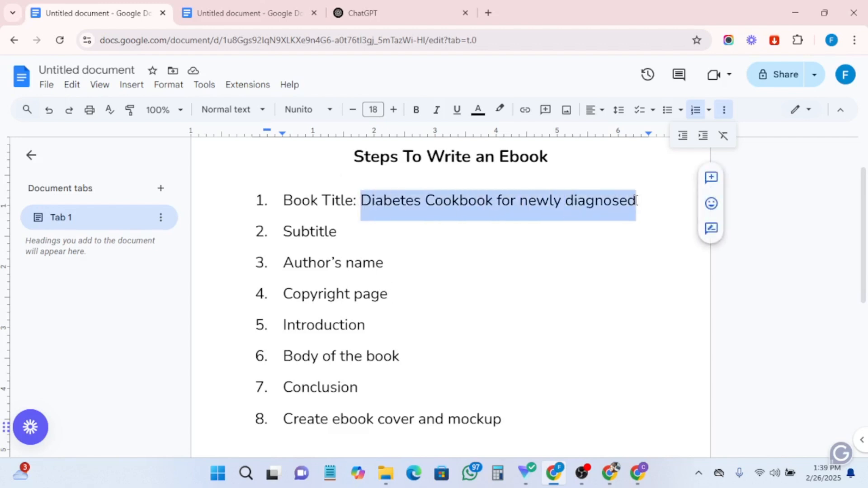
click(414, 110)
- Review the Subtitle, Author's name and Copyright page items of the outline list
drag(339, 231, 277, 242)
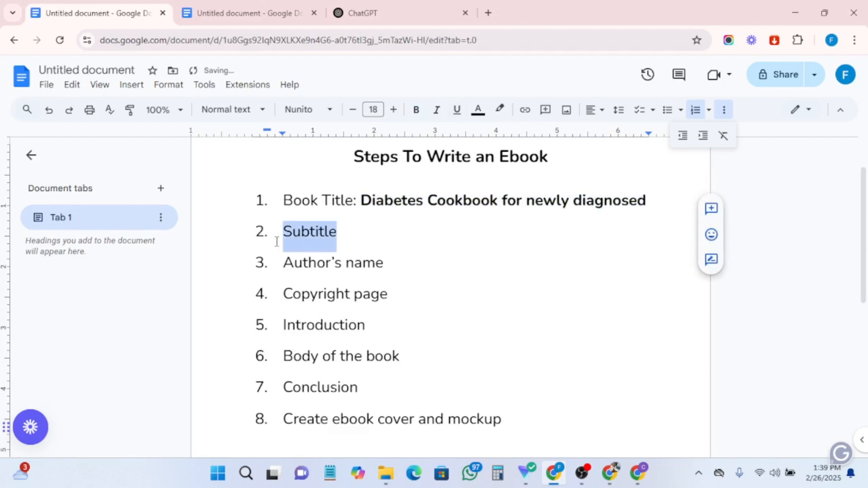
drag(385, 268, 288, 272)
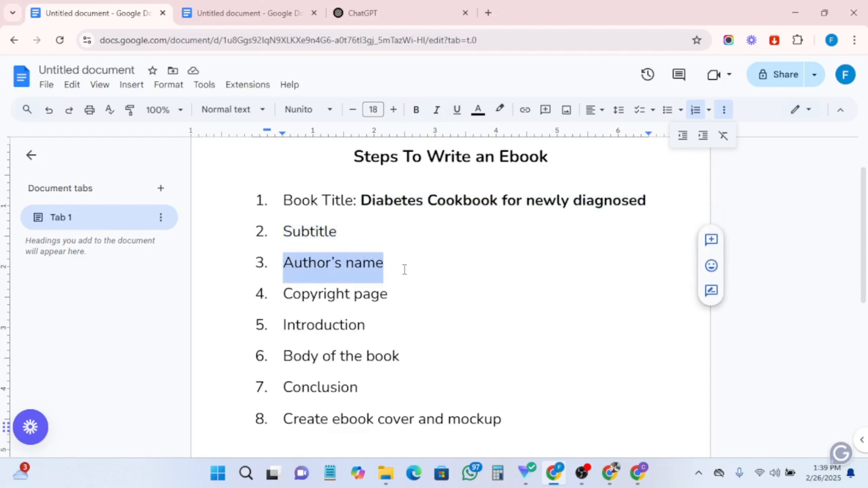
drag(405, 270, 270, 201)
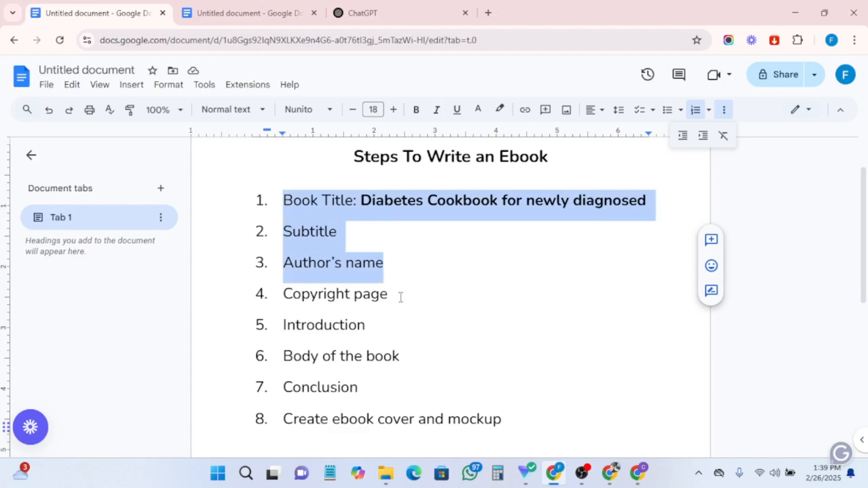
drag(392, 298, 291, 308)
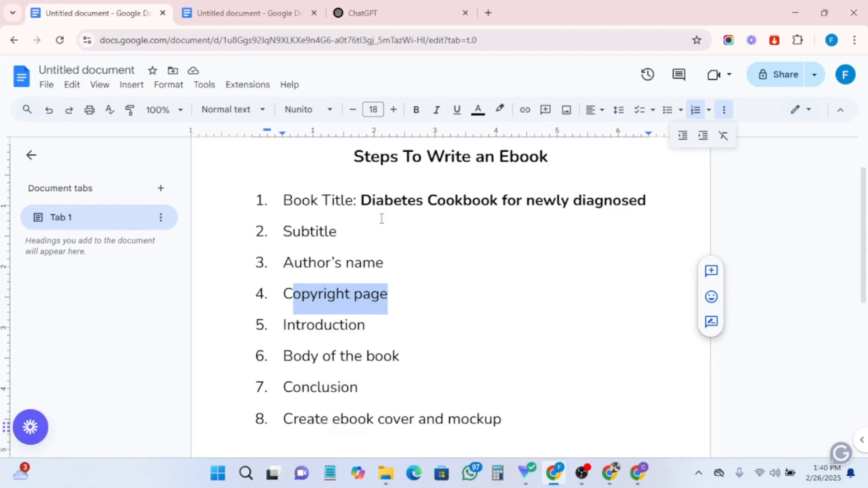
- Copy the book title 'Diabetes Cookbook for newly diagnosed' from the outline
click(362, 200)
drag(362, 201, 594, 201)
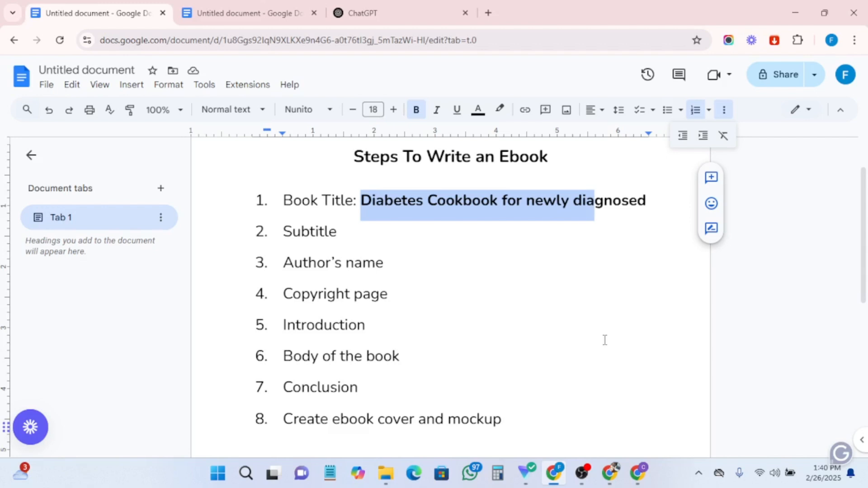
click(379, 200)
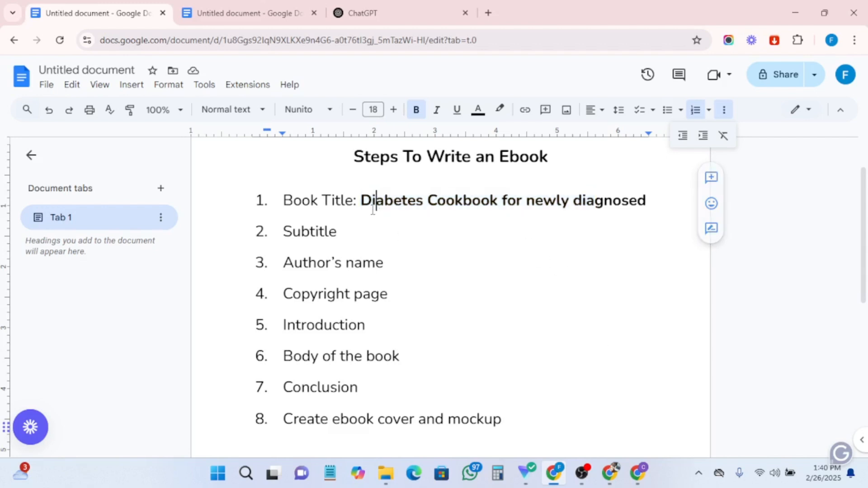
drag(361, 201, 648, 199)
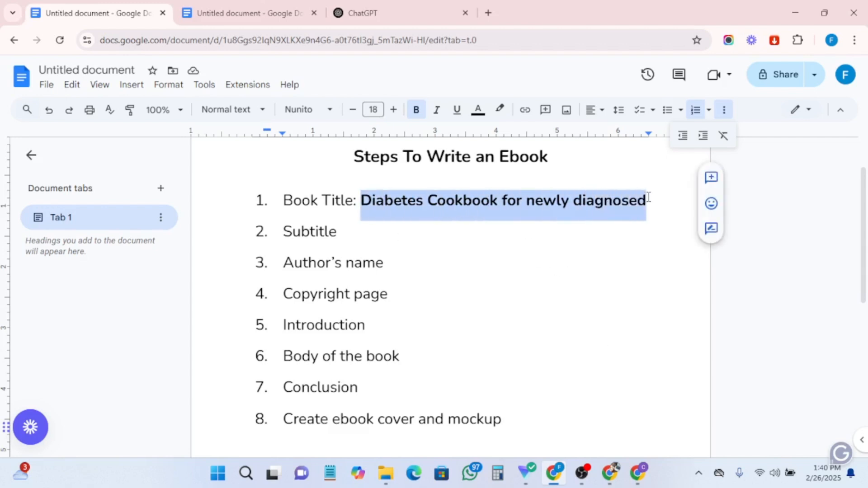
right_click(589, 209)
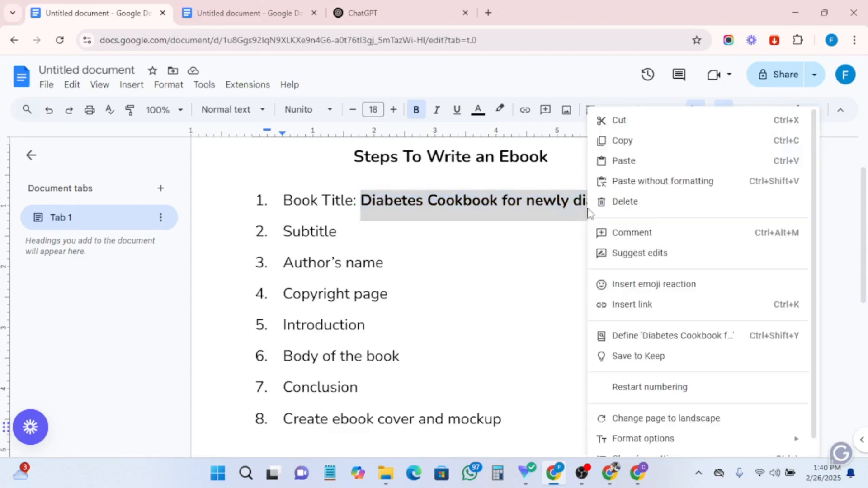
click(621, 141)
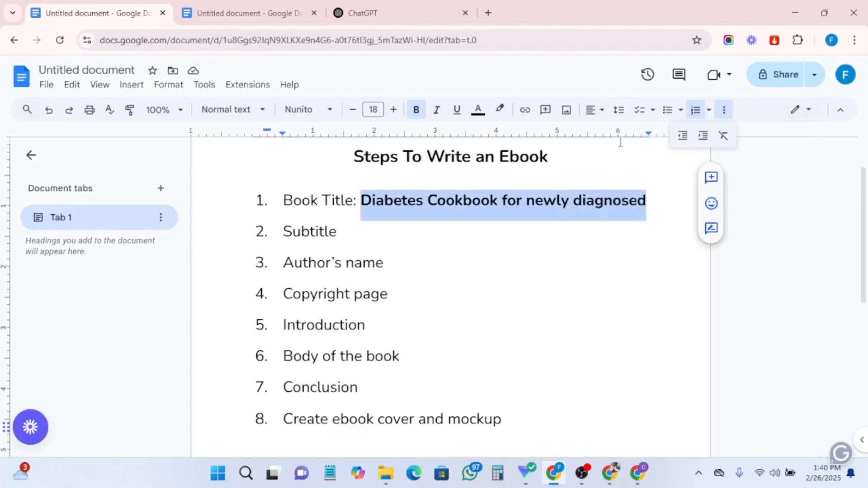
- Switch to ChatGPT and send the greeting 'hi chaty'
click(363, 13)
click(285, 233)
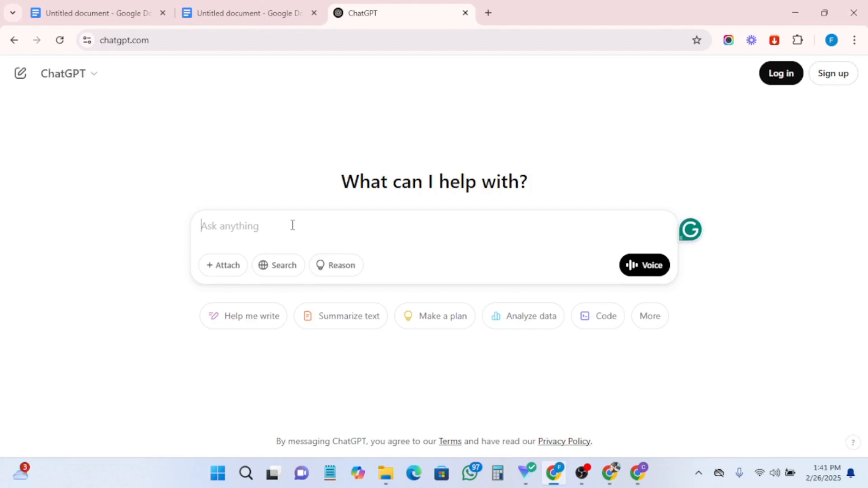
text(h)
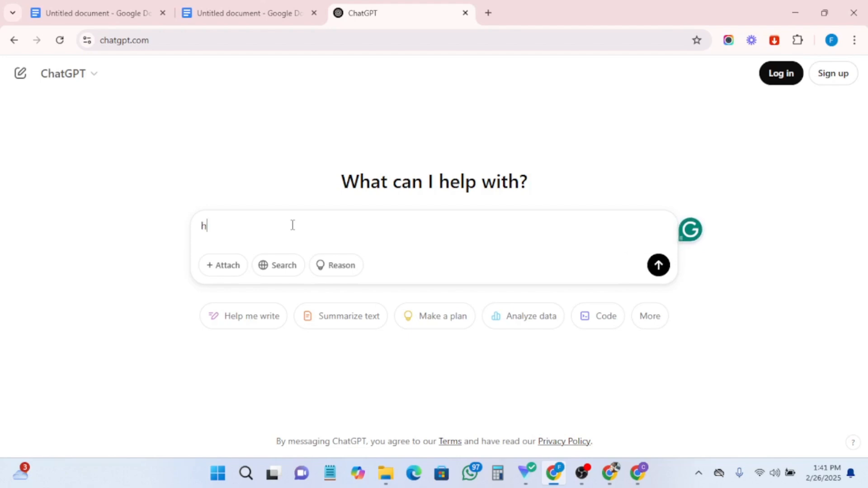
text(i chaty)
key(Return)
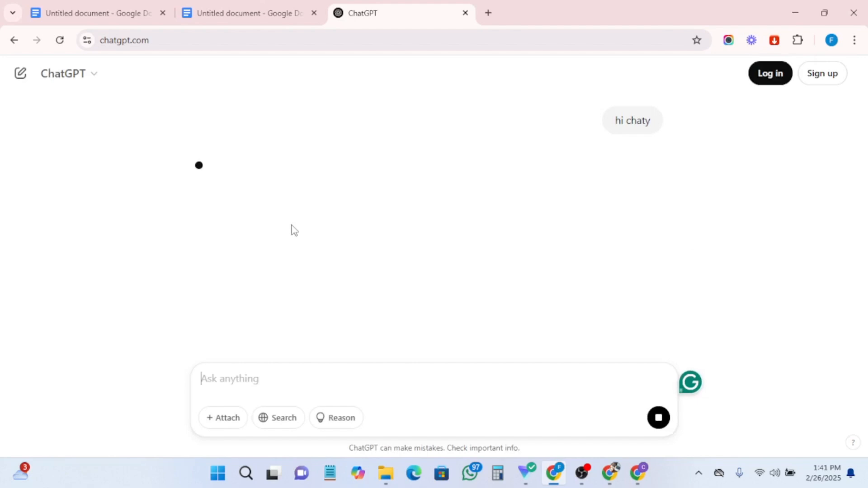
- Compose a prompt to create a value-packed ebook on the pasted title, asking for a catchy subtitle
text(i)
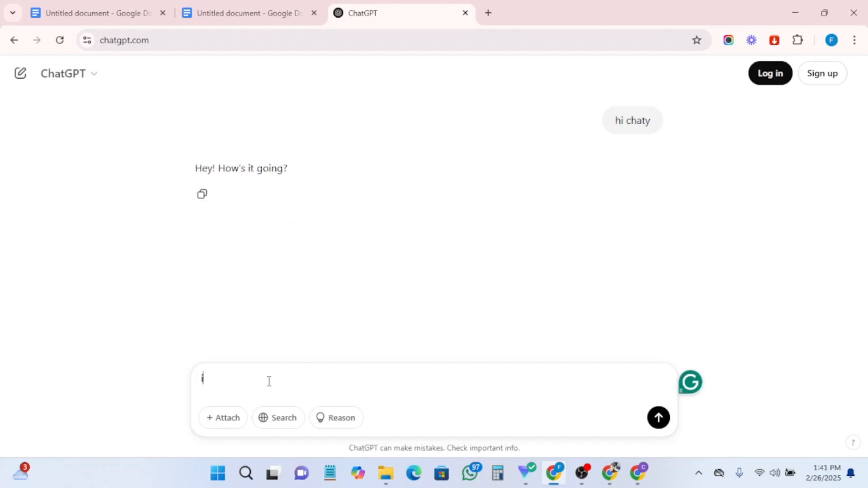
text( want to create a vlai)
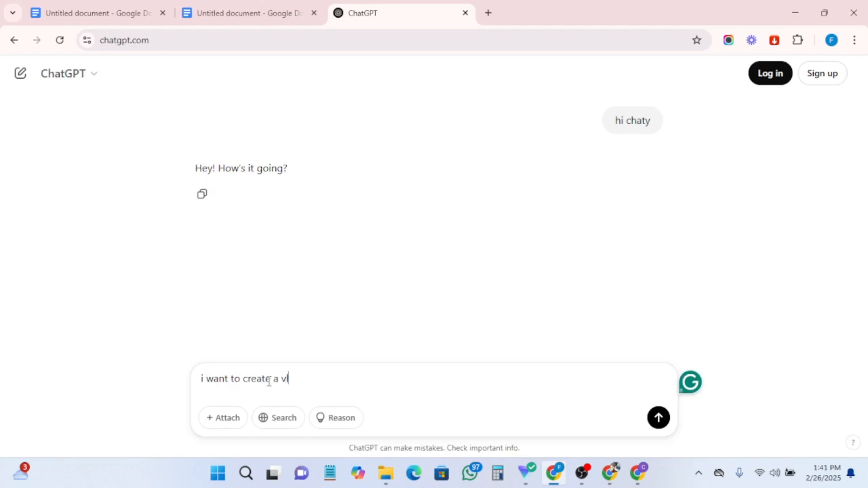
key(BackSpace)
key(BackSpace)
key(BackSpace)
text(alue)
key(ctrl+v)
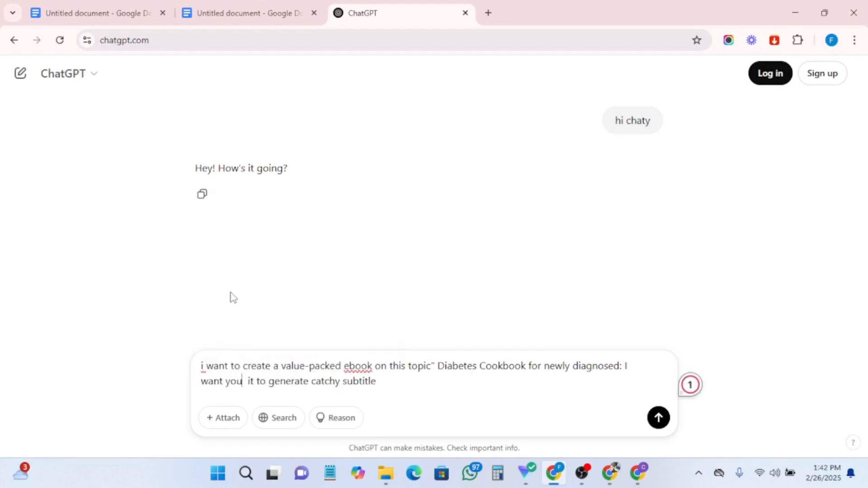
- Insert 'a' before 'catchy', append 'for it' to the prompt, and send it
click(311, 385)
text(a)
click(397, 382)
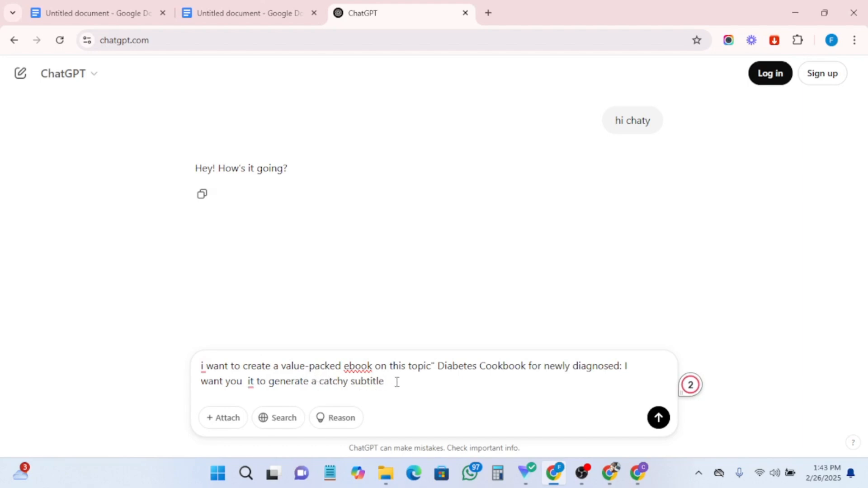
text(for it)
click(659, 417)
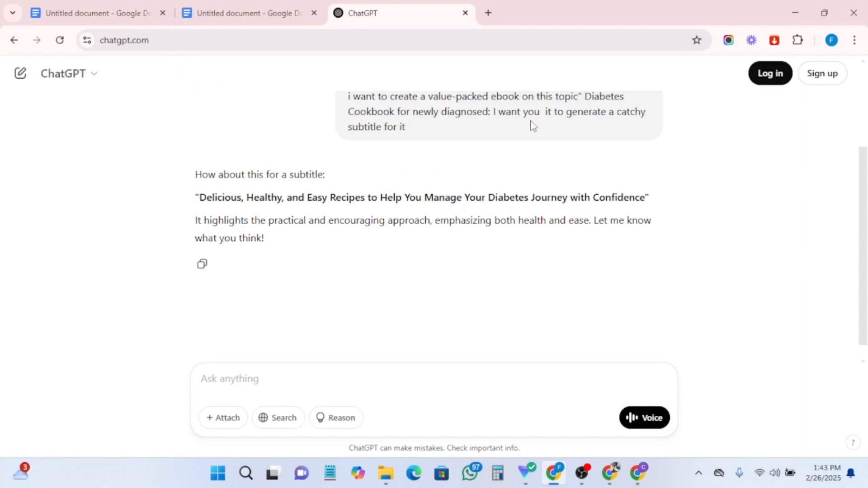
- Copy the subtitle suggested in ChatGPT's reply
click(86, 19)
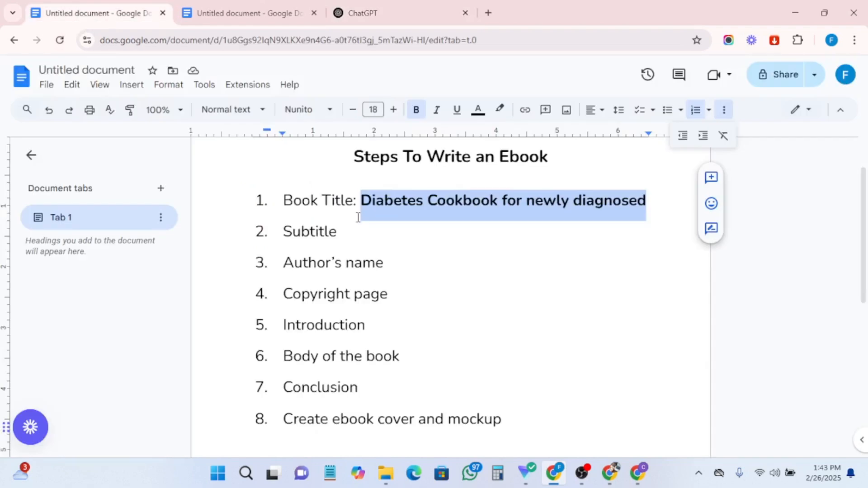
click(247, 14)
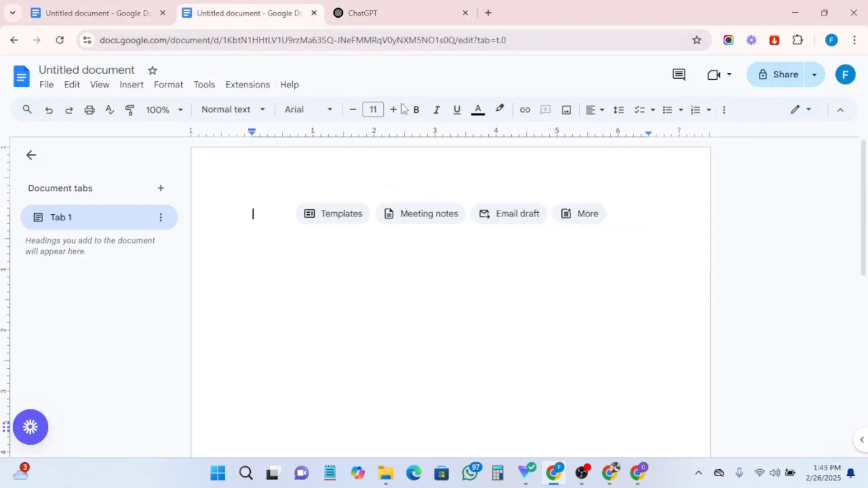
click(361, 13)
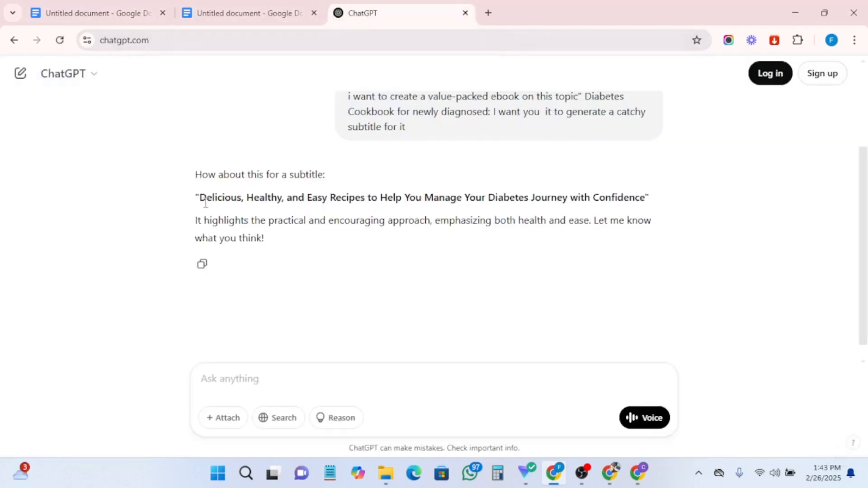
drag(200, 199, 648, 199)
right_click(332, 191)
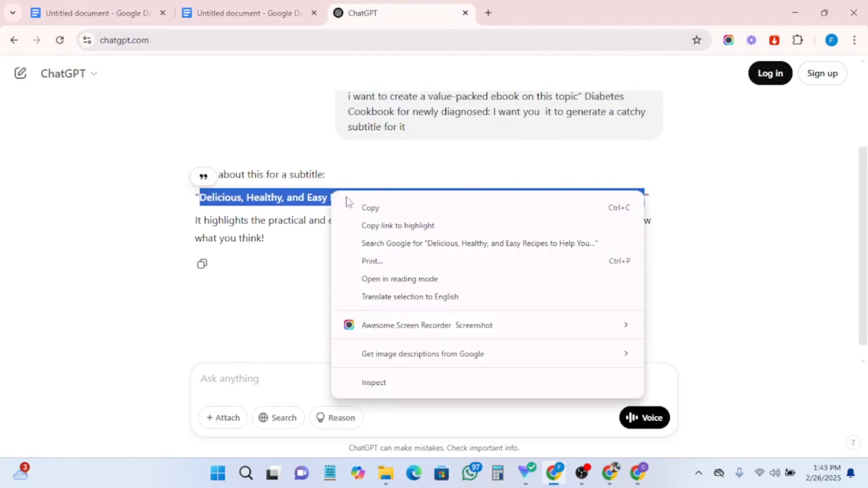
click(366, 206)
- Rename the blank Google Doc as Diabetes Cookbook
click(90, 13)
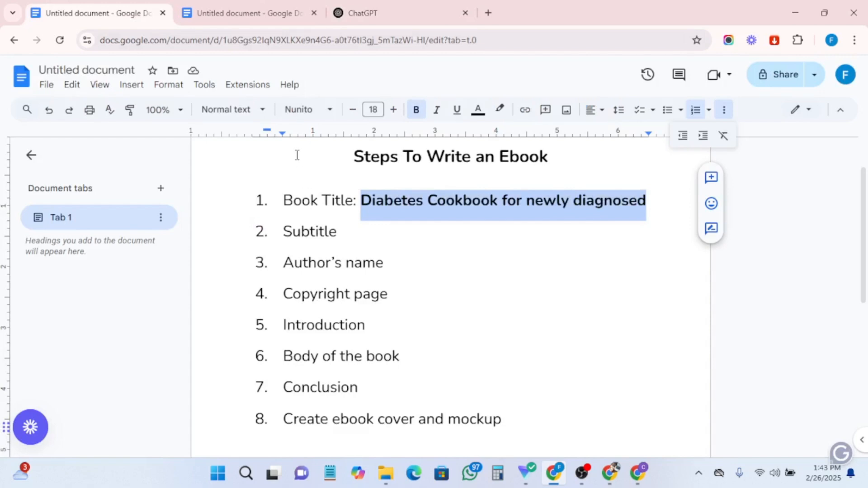
click(222, 13)
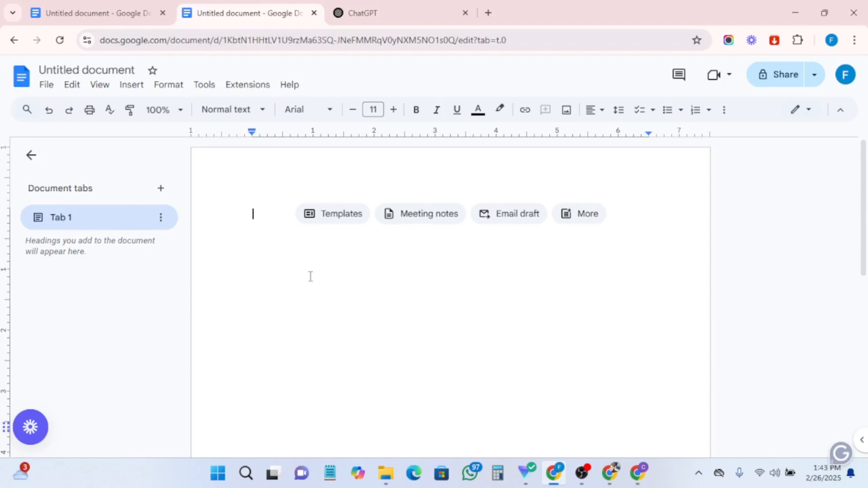
click(65, 69)
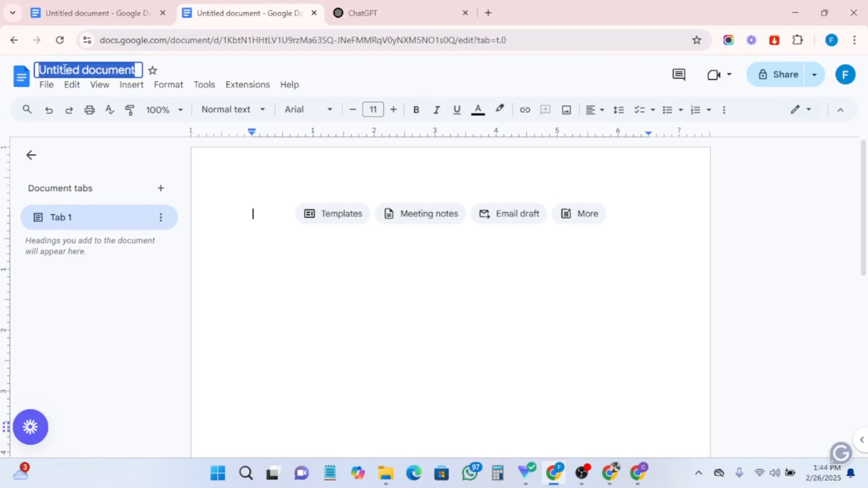
text(Dia)
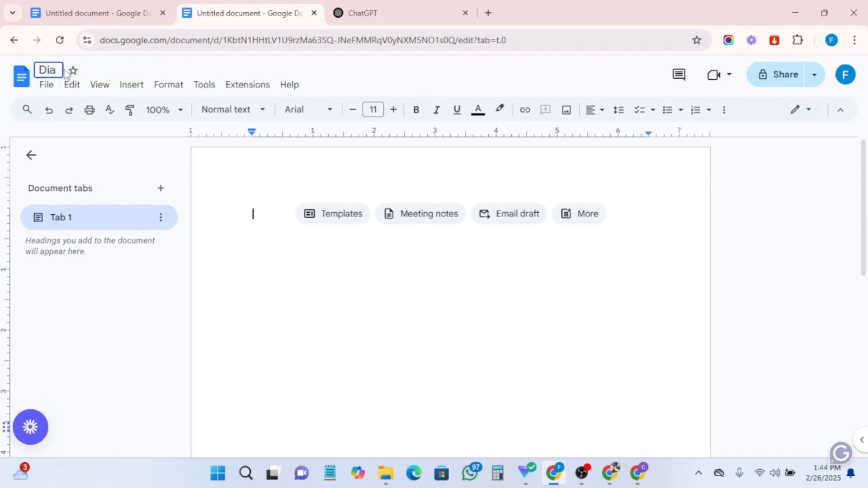
text(betes )
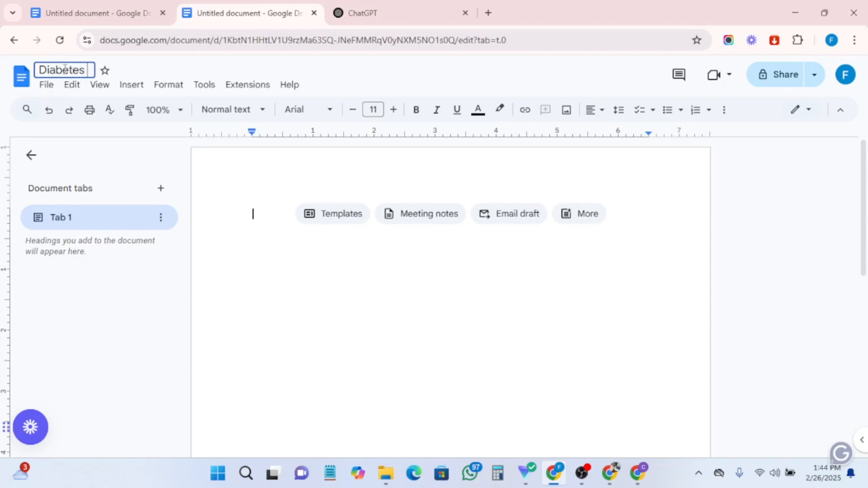
text(Cook)
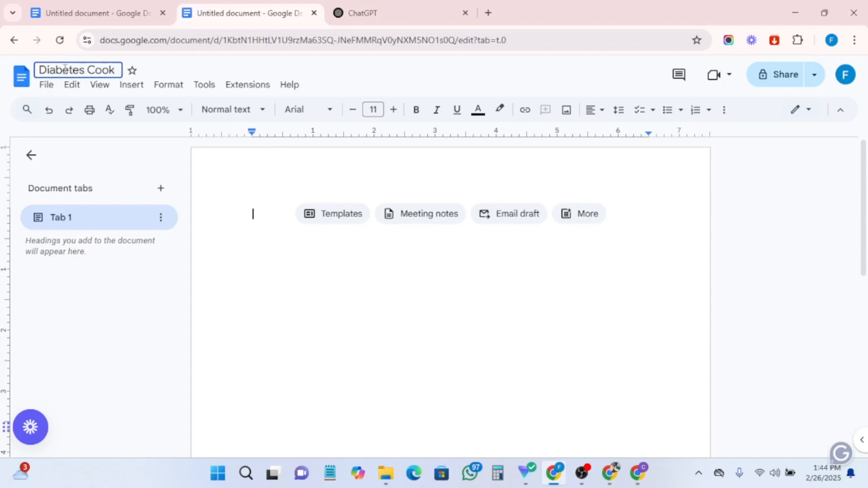
text(book)
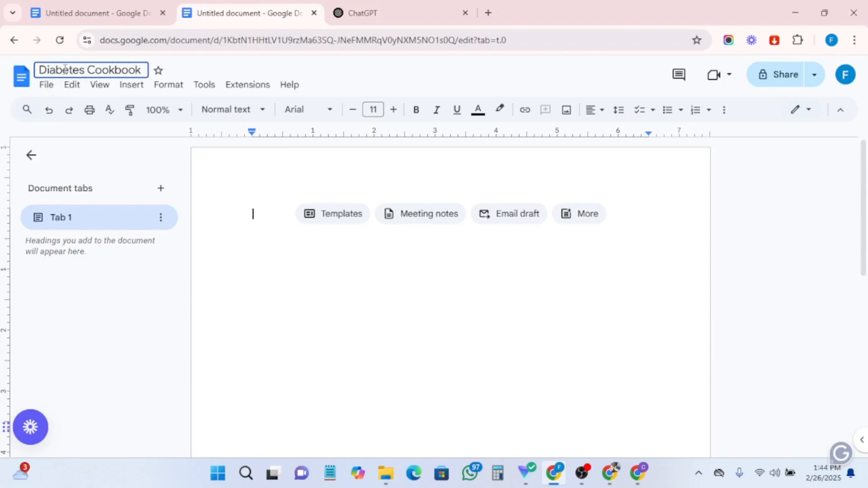
click(135, 142)
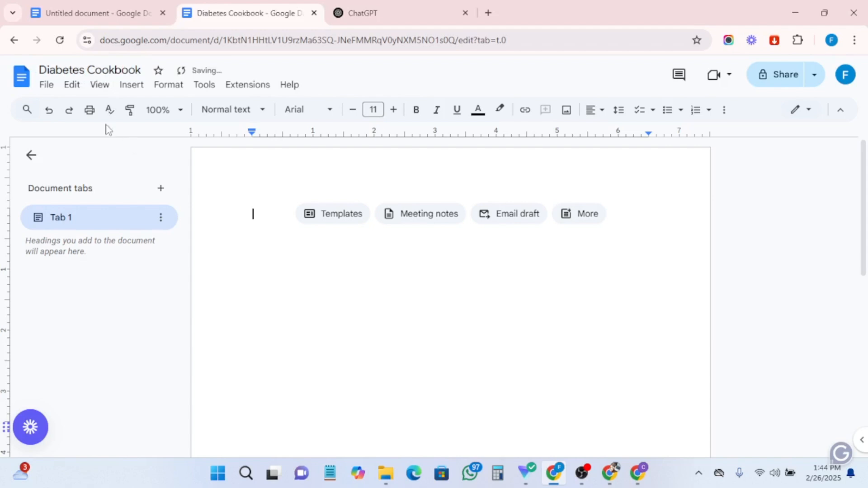
- Set the document's paper size to Statement (5.5" x 8.5") in page setup
click(47, 87)
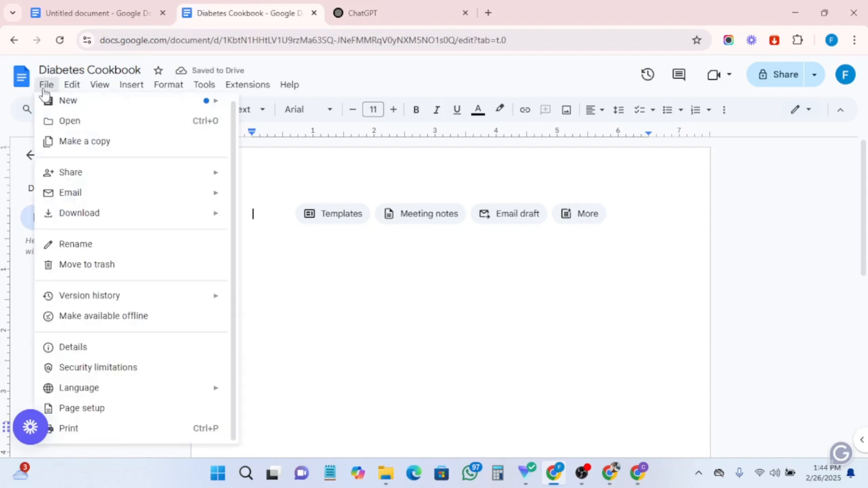
scroll(70, 335, down, 1)
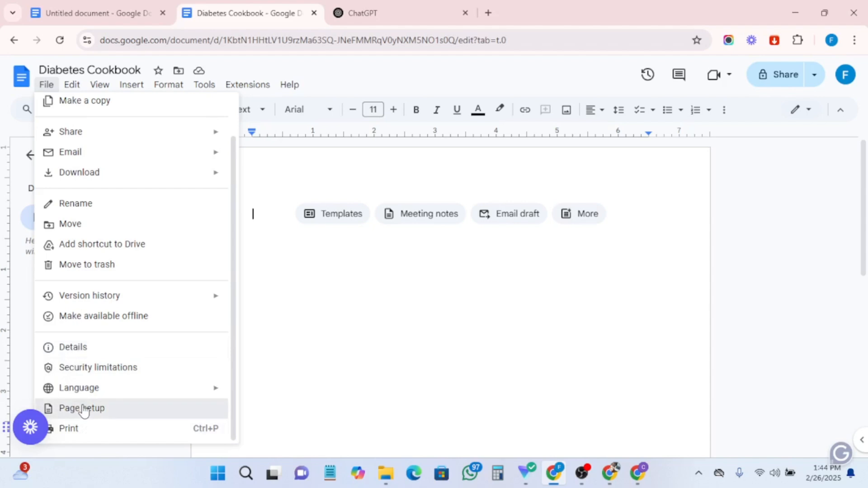
click(83, 409)
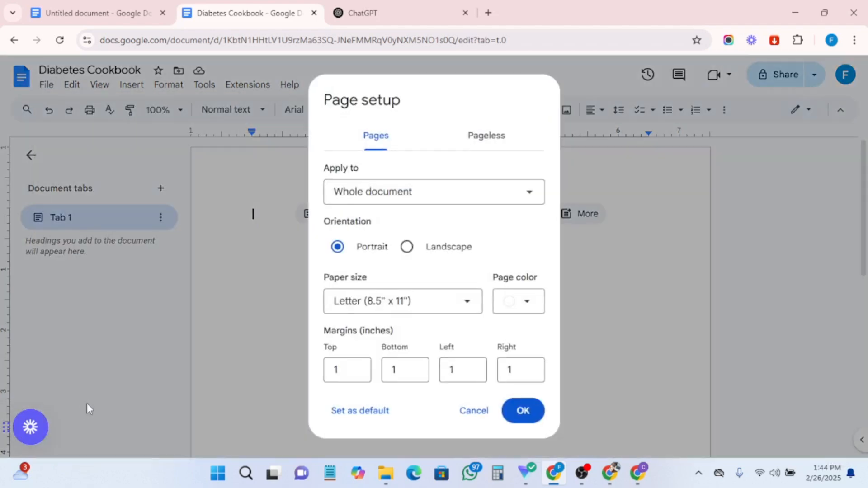
click(453, 192)
click(451, 191)
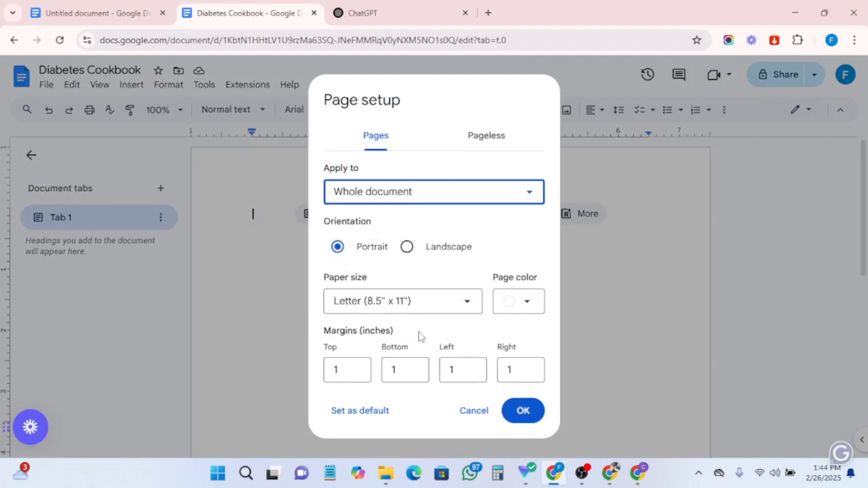
click(427, 305)
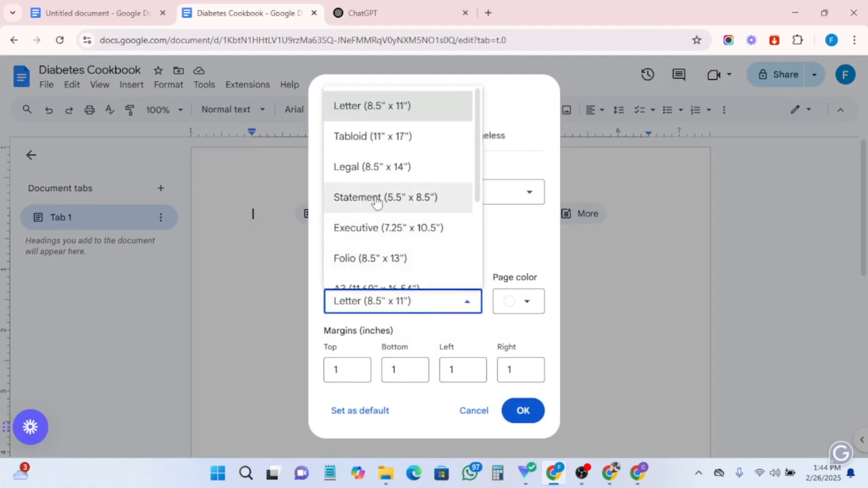
click(369, 198)
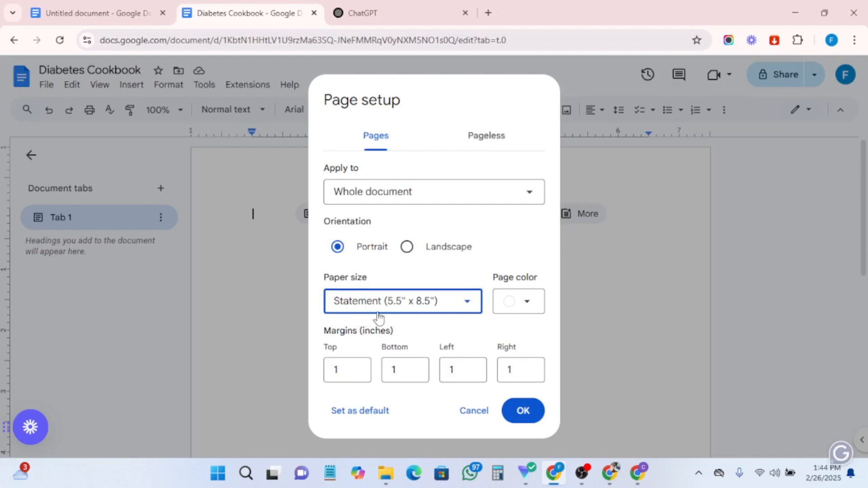
click(520, 303)
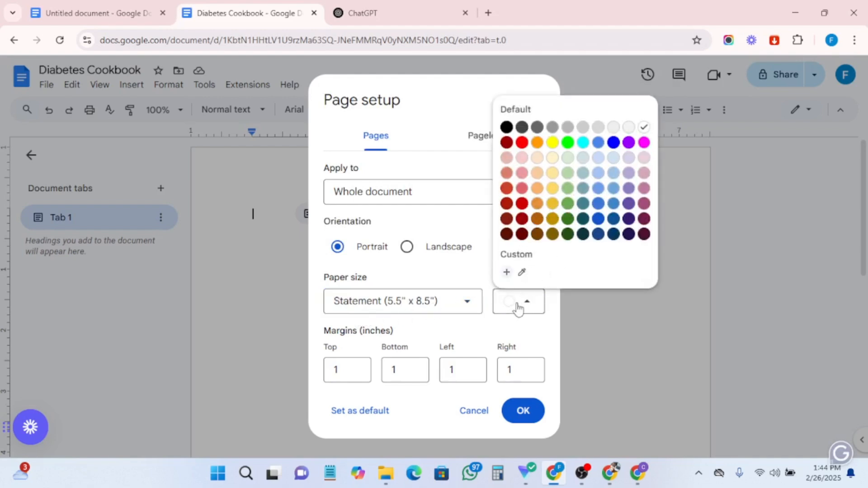
click(513, 309)
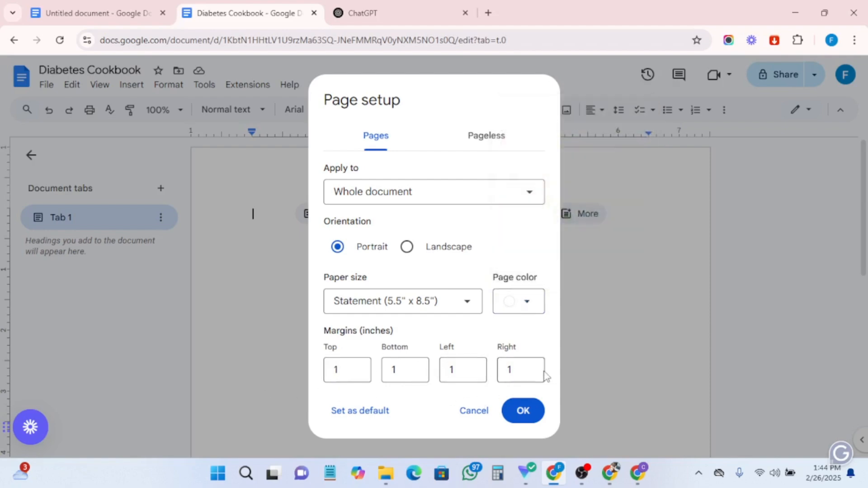
click(523, 412)
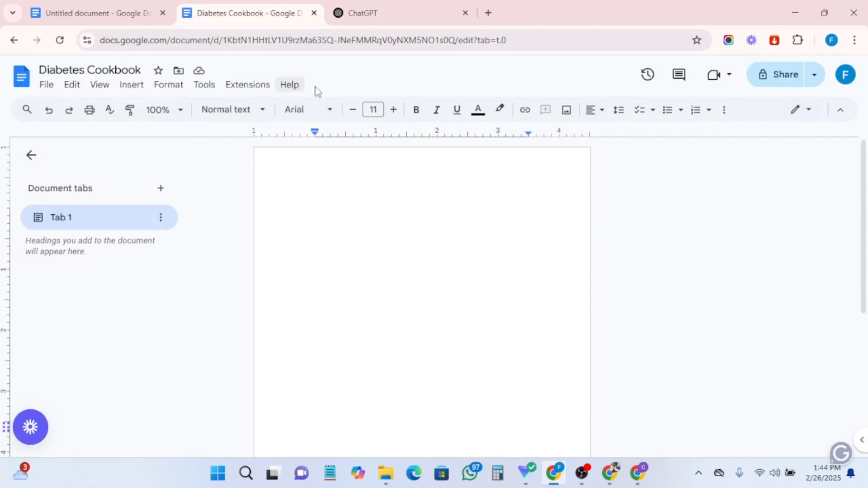
- Set the text format to justified alignment, 12 pt, Times New Roman
click(602, 112)
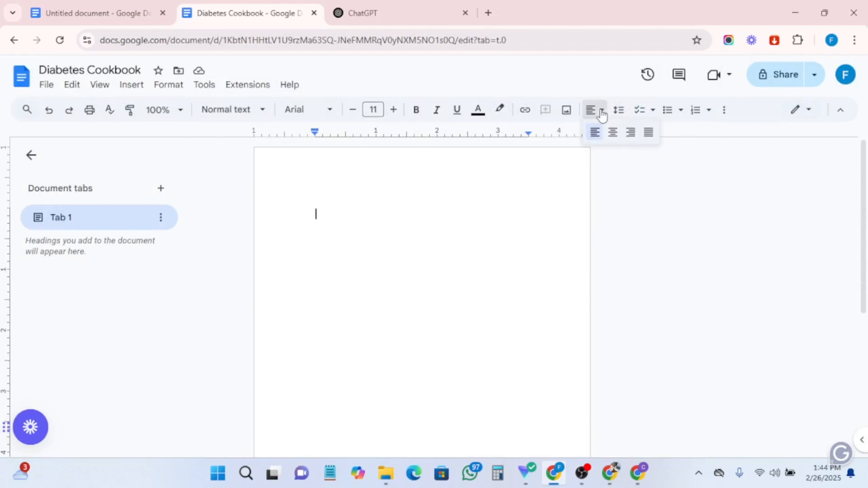
click(649, 133)
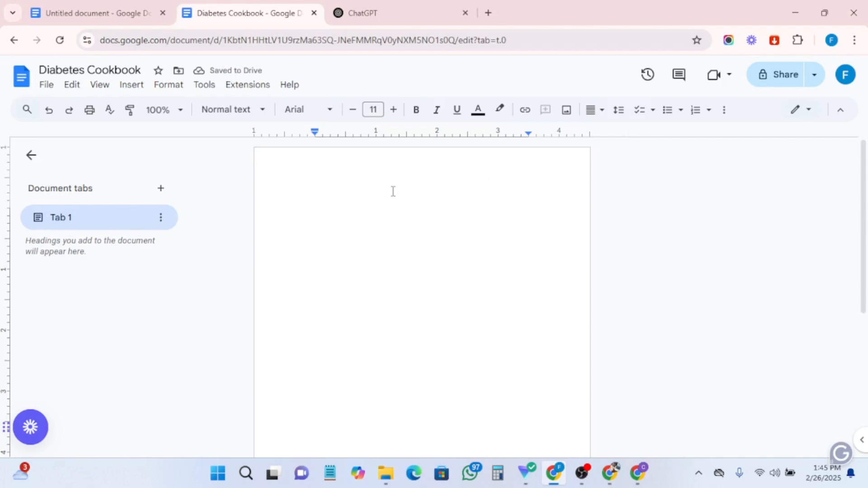
click(374, 111)
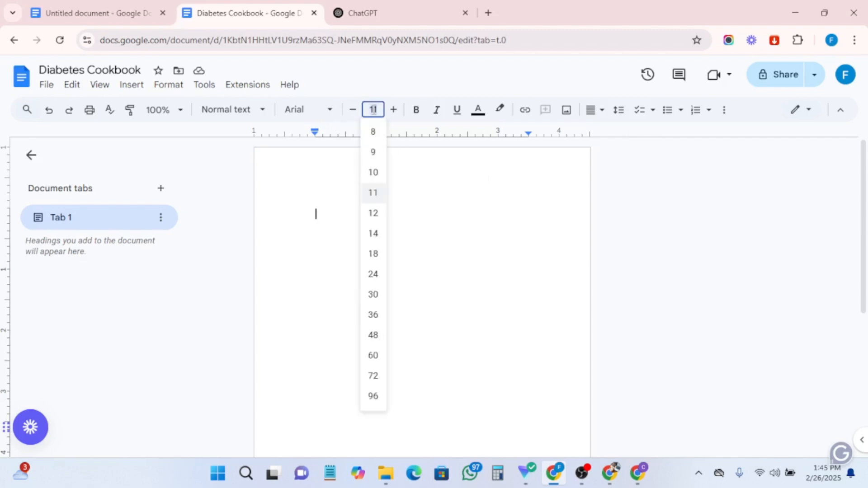
click(369, 214)
click(309, 112)
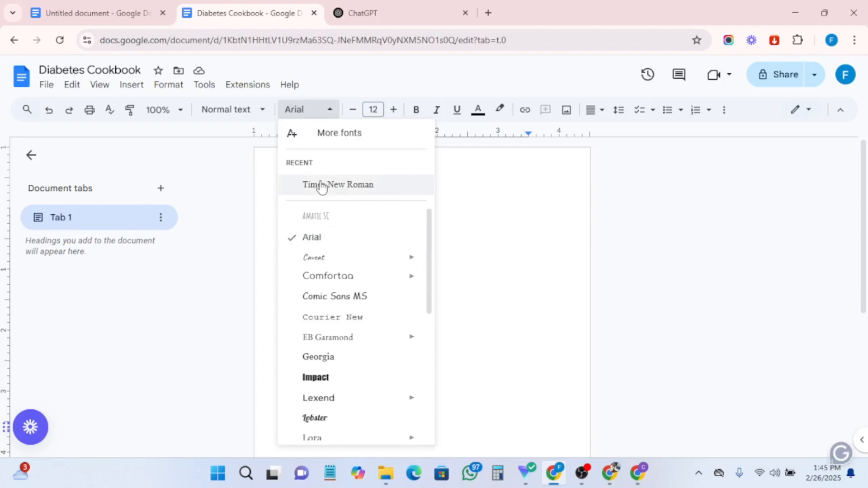
click(339, 187)
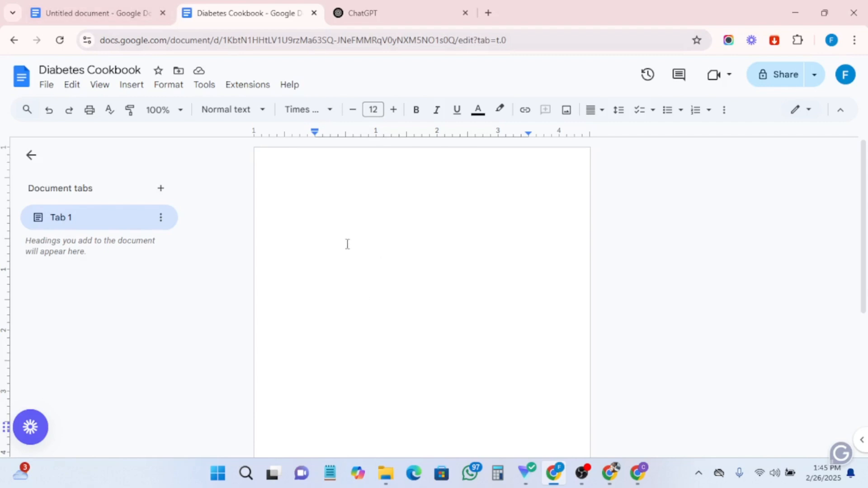
- Paste the copied subtitle and insert two blank lines above it
text(Delicious, Healthy, and Easy Recipes to Help You Manage Your Diabetes Journey with Confidence)
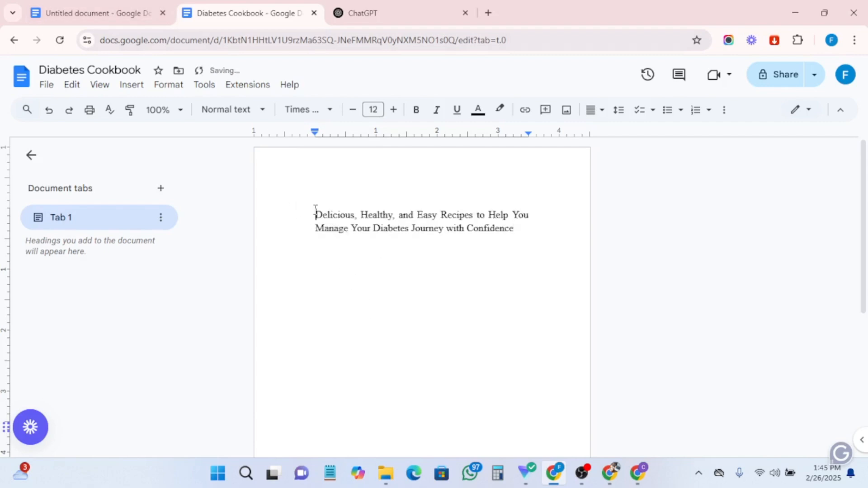
drag(315, 213, 519, 226)
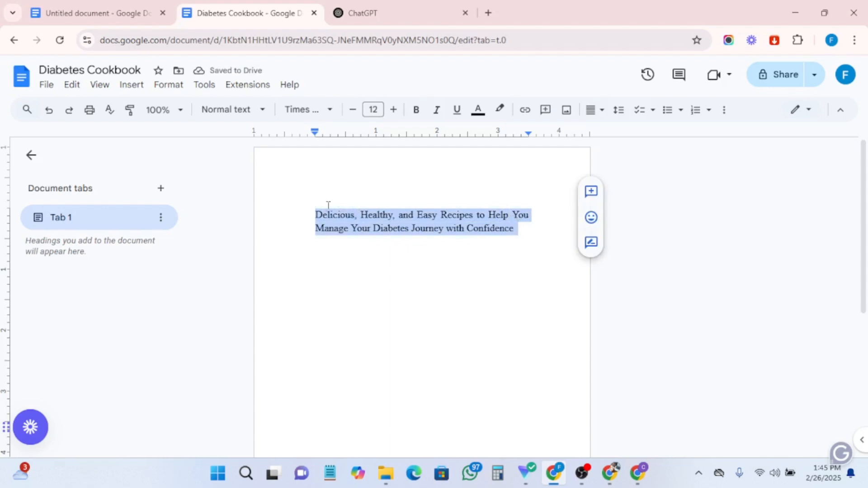
click(315, 212)
key(Return)
key(Return)
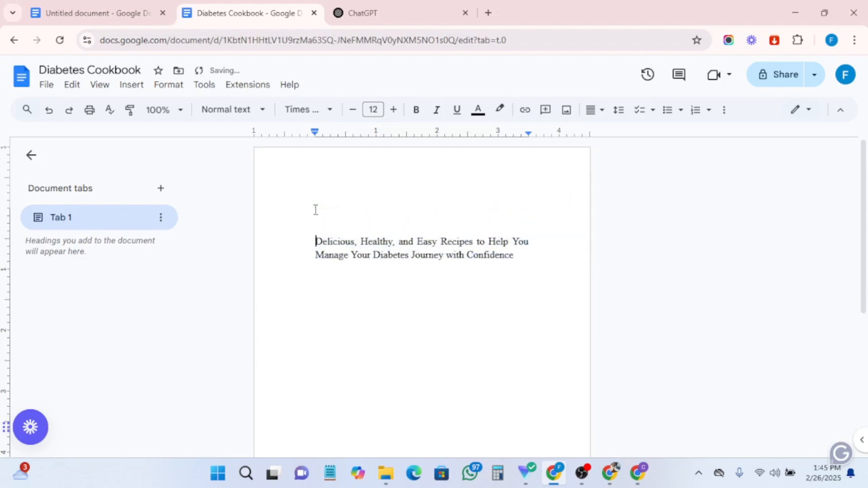
- Copy the book title 'Diabetes Cookbook for newly diagnosed' from the outline document and paste it above the subtitle
click(80, 11)
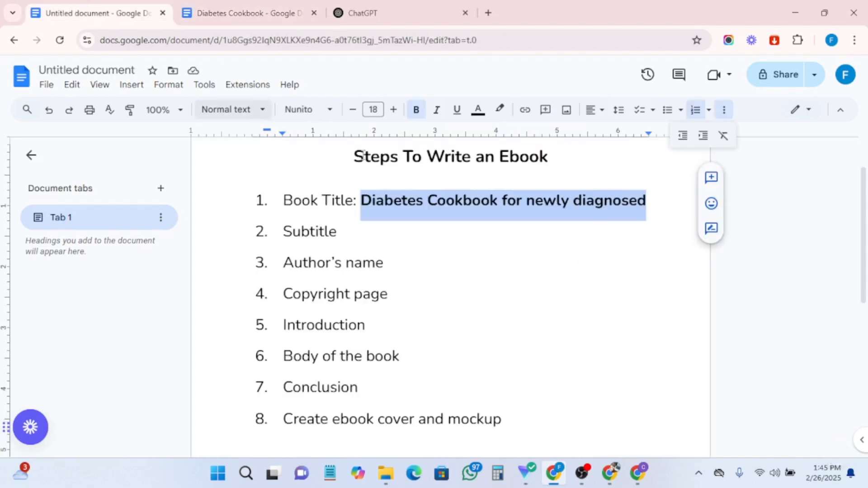
right_click(447, 201)
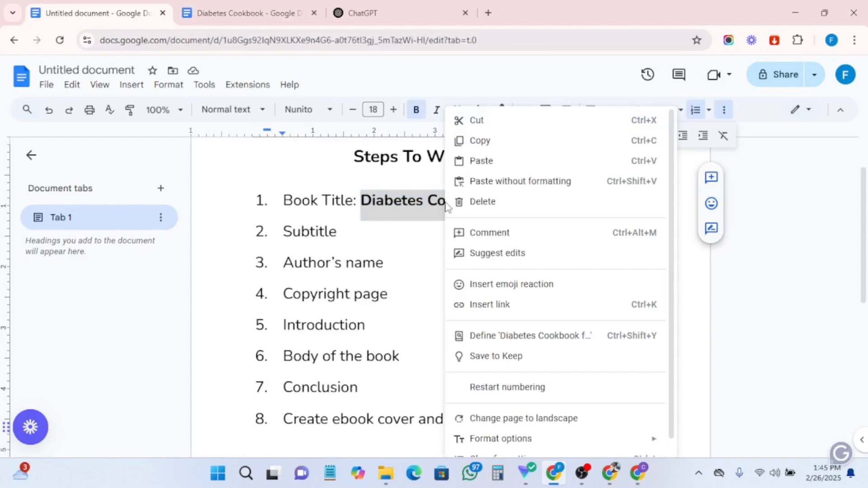
click(482, 139)
click(260, 5)
click(358, 206)
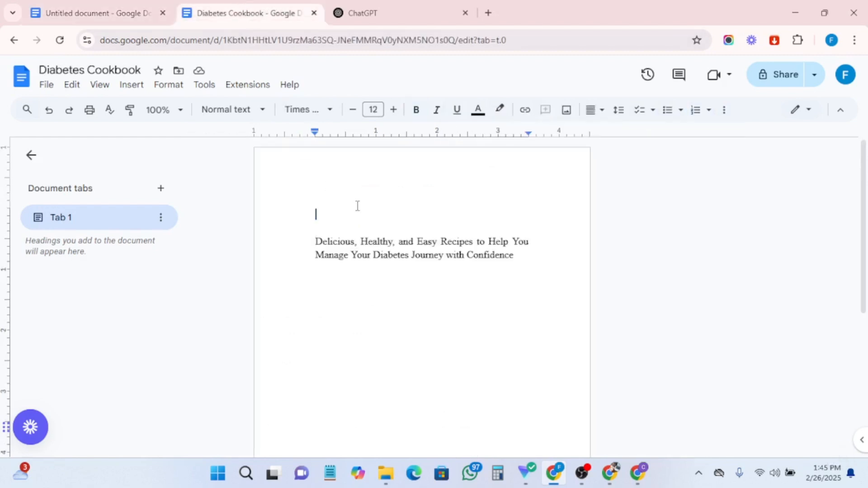
key(ctrl+v)
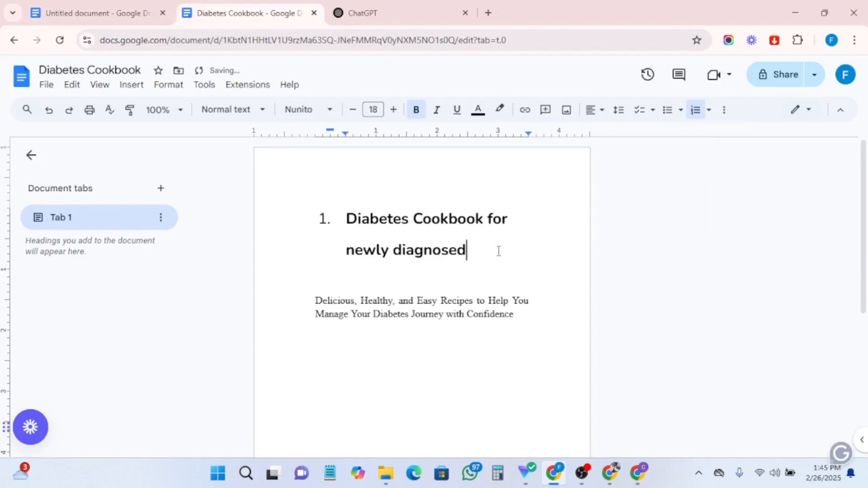
- Remove the list numbering from the pasted title line
drag(499, 252, 348, 209)
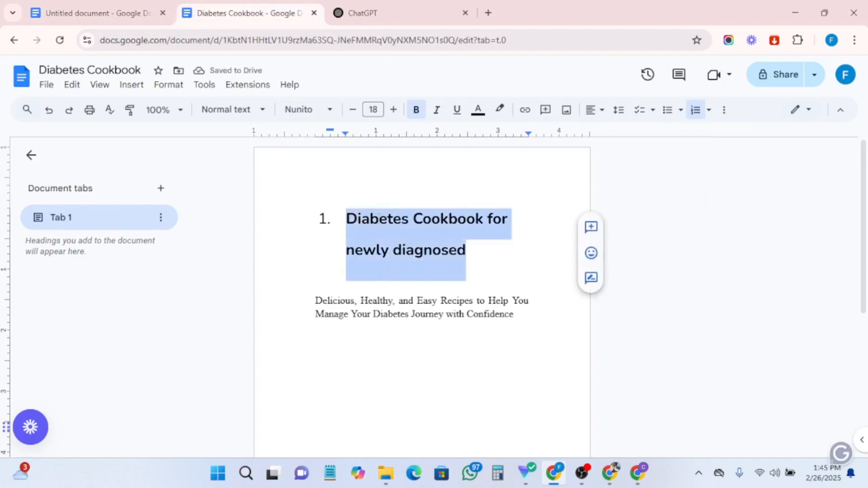
click(348, 171)
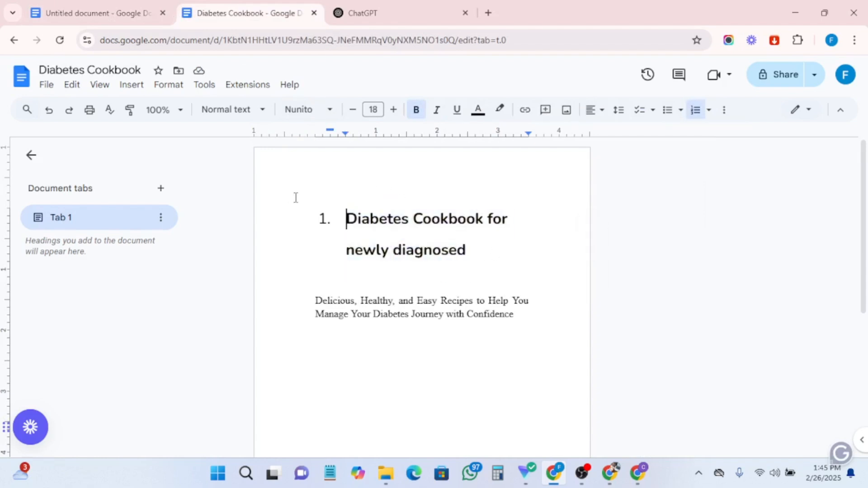
key(BackSpace)
click(471, 179)
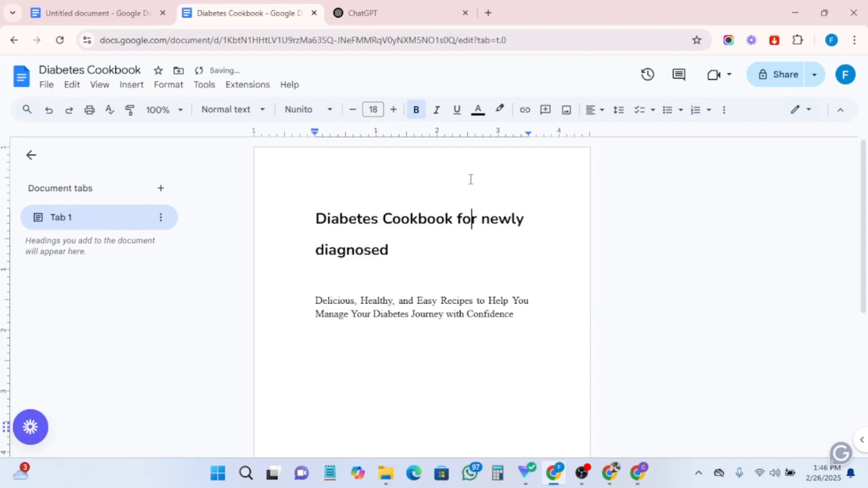
click(620, 110)
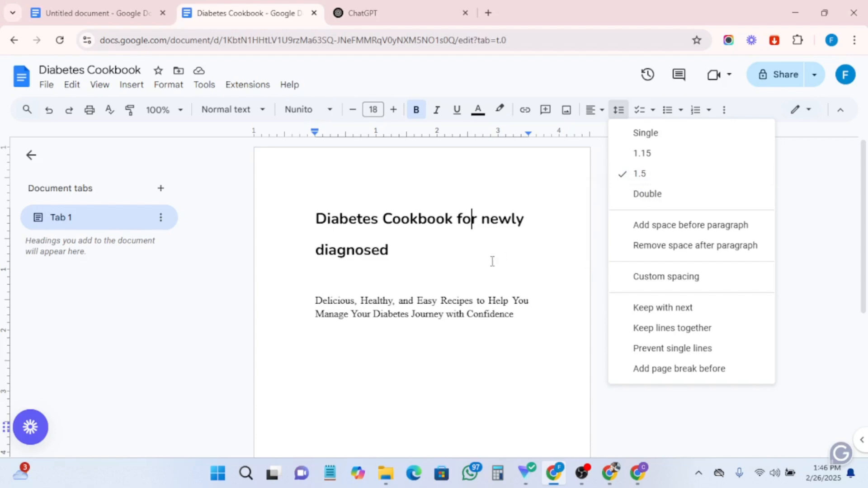
click(425, 253)
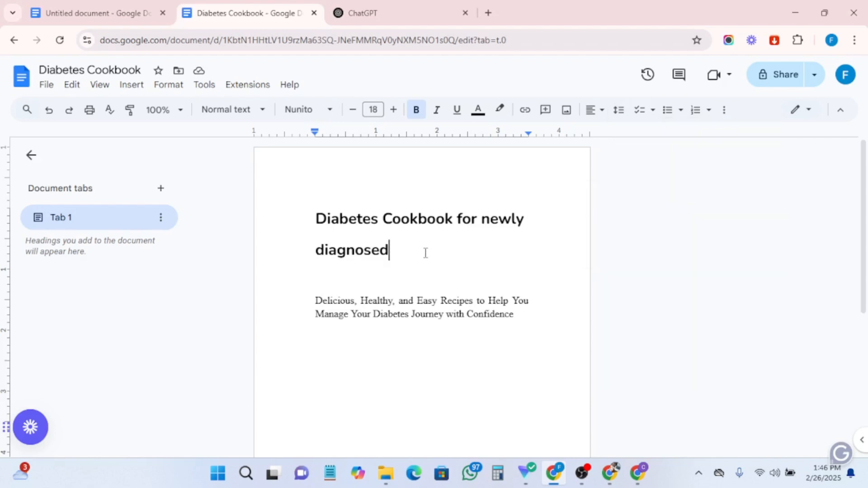
- Remove bold from the title and set its font size to 24
drag(413, 250, 292, 213)
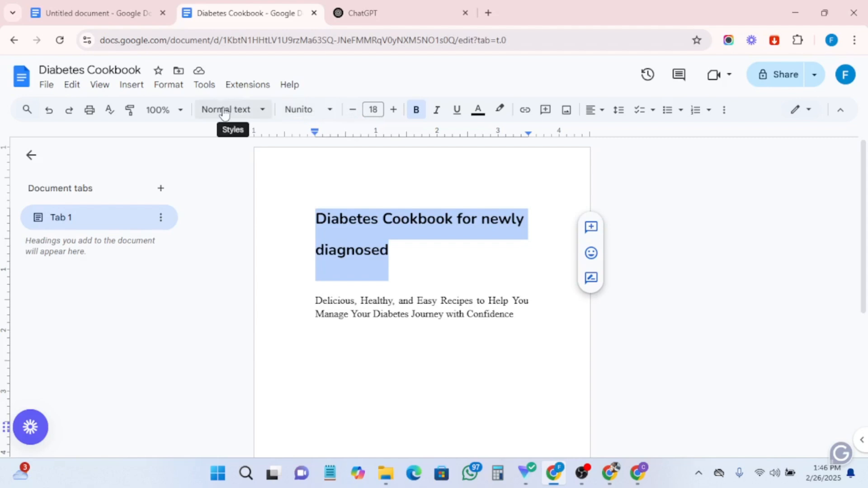
click(415, 111)
click(373, 110)
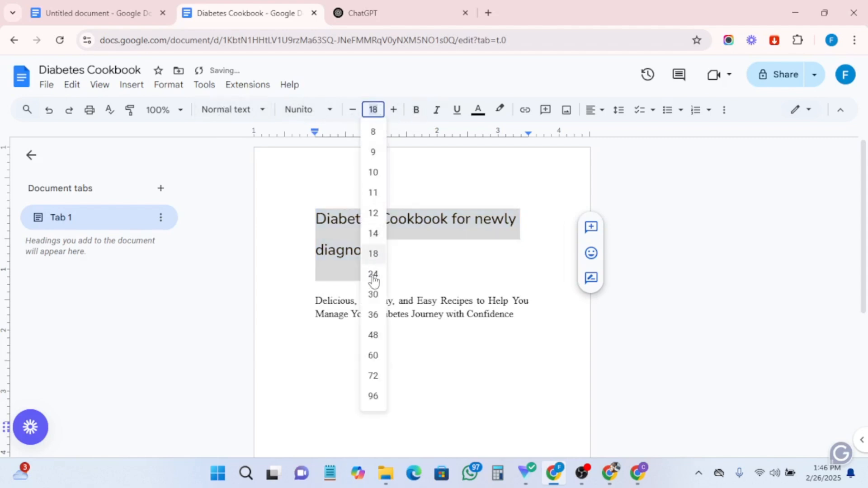
click(373, 294)
click(373, 110)
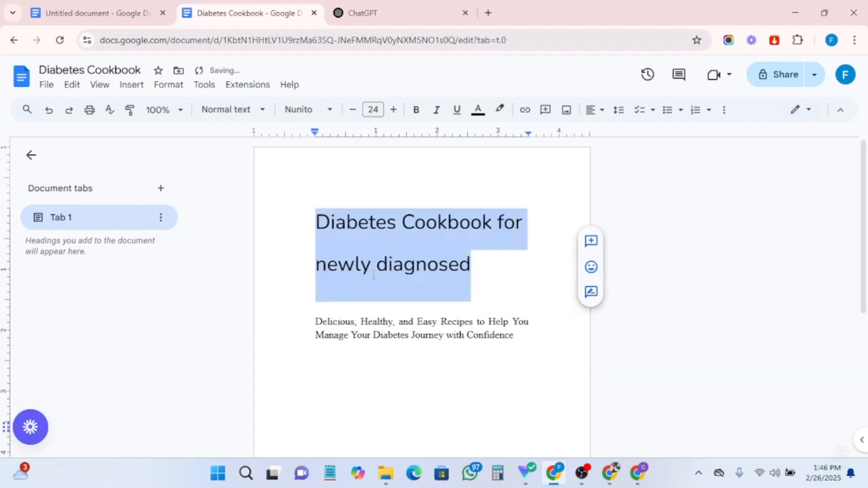
click(373, 274)
- Set the title's line spacing to 1.15 and apply the Title paragraph style
click(618, 110)
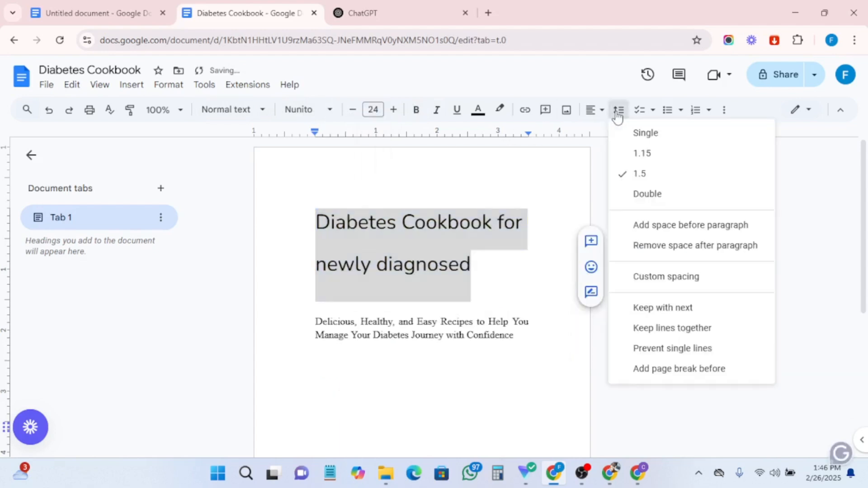
click(632, 154)
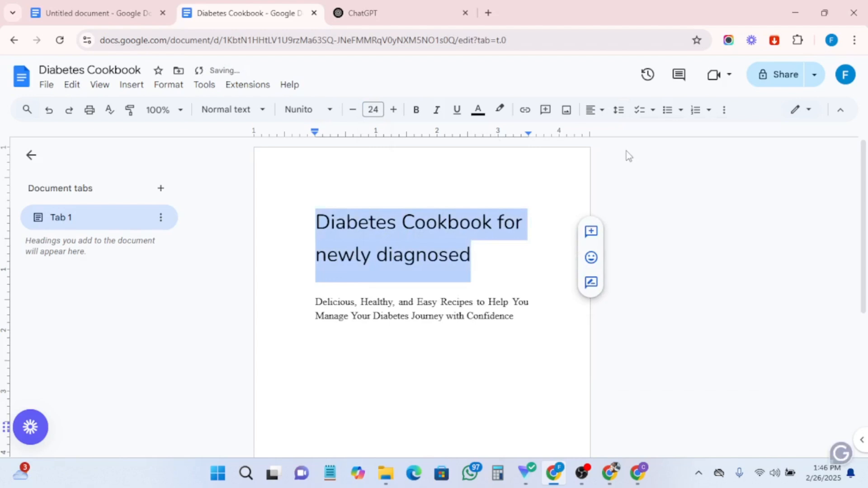
click(229, 110)
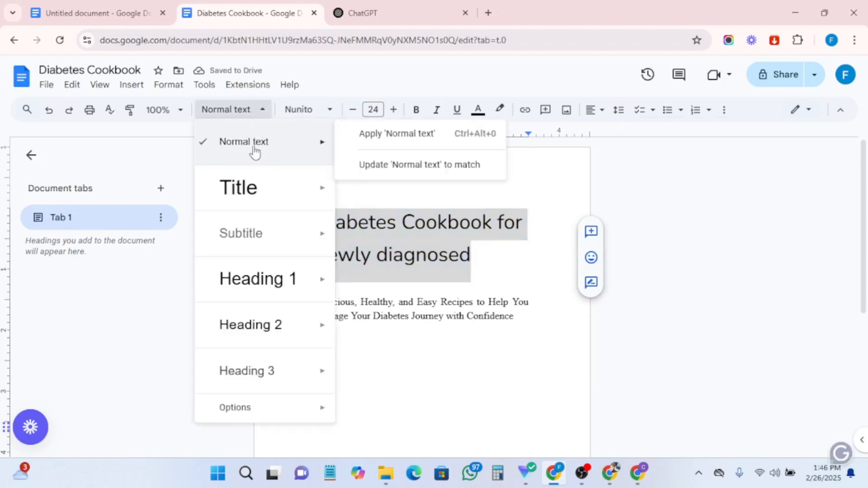
click(239, 190)
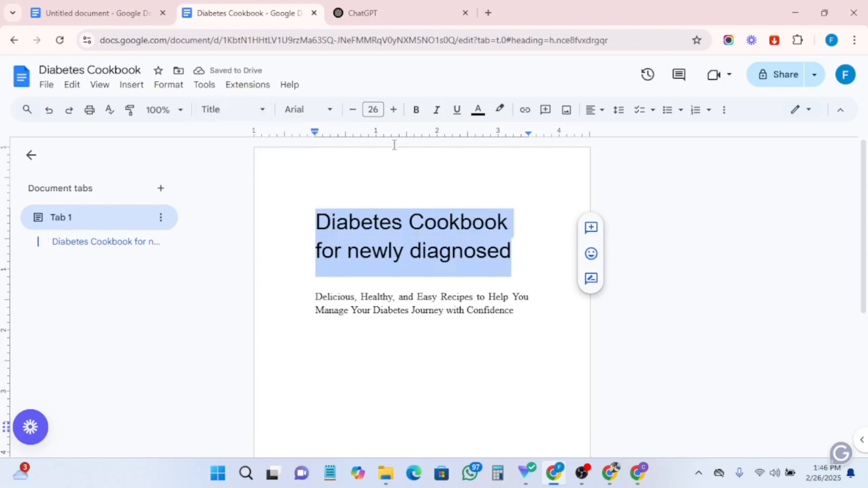
- Try Times New Roman and browse other fonts for the title, then switch it back to Arial
click(306, 113)
click(315, 189)
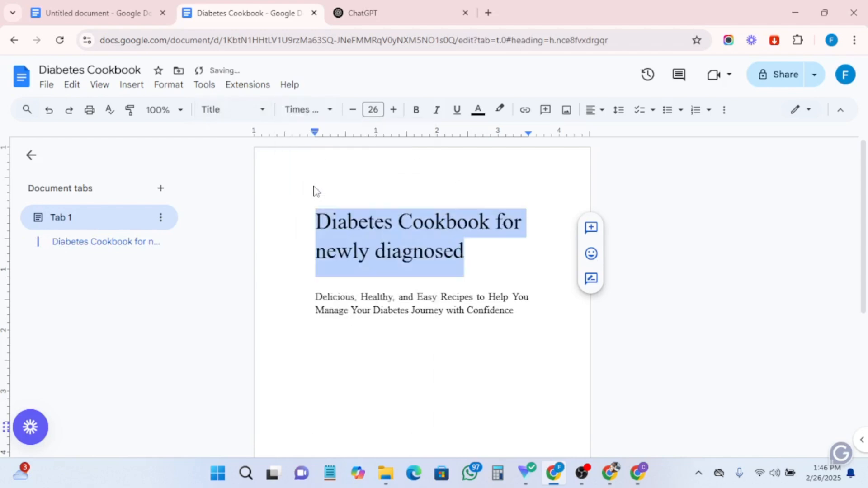
click(306, 109)
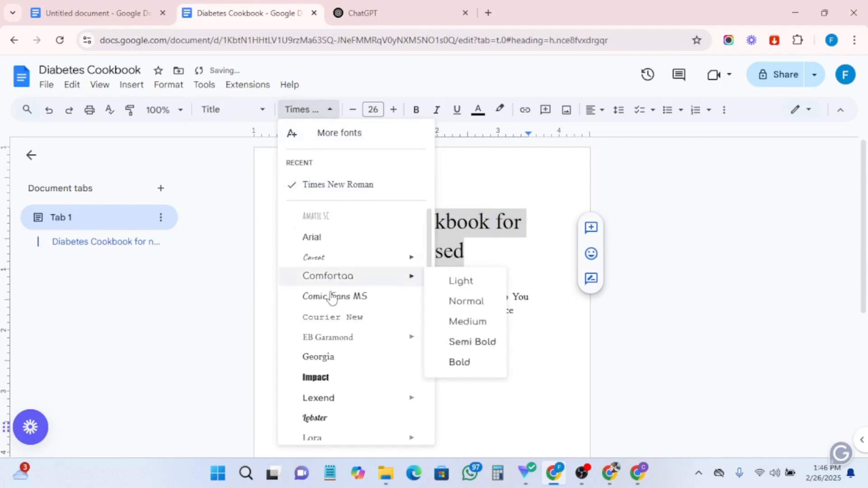
mouse_move(334, 342)
scroll(333, 304, down, 3)
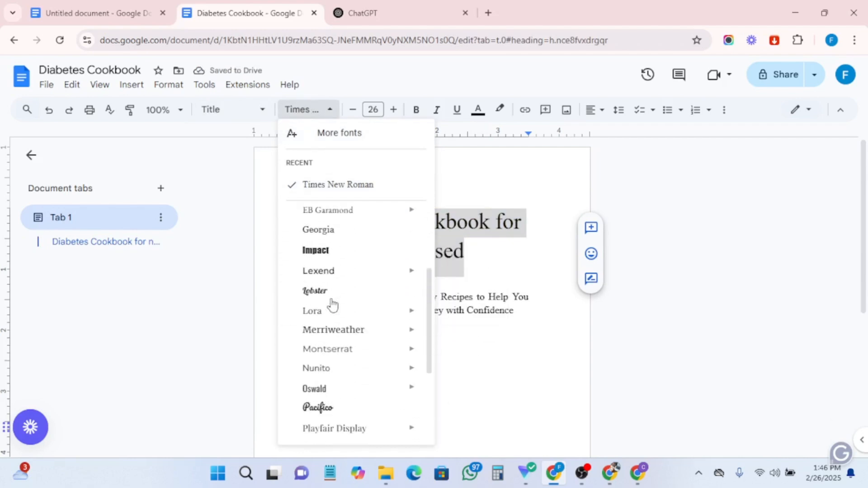
scroll(328, 359, down, 4)
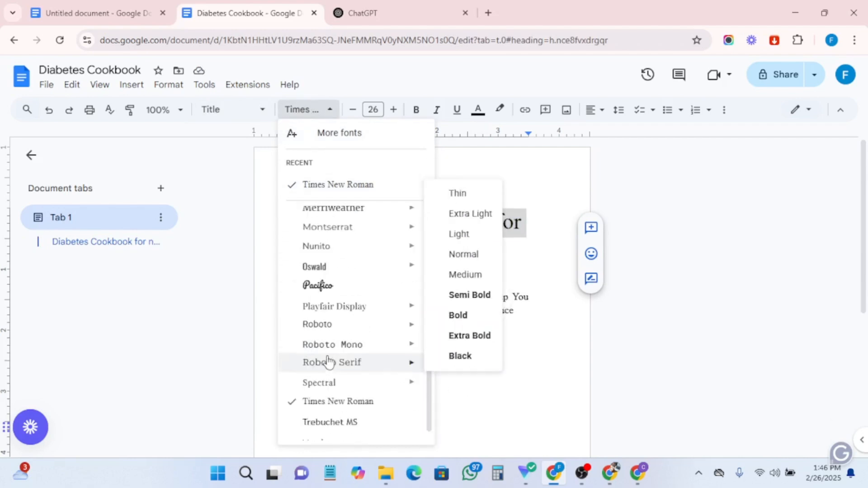
scroll(323, 333, up, 5)
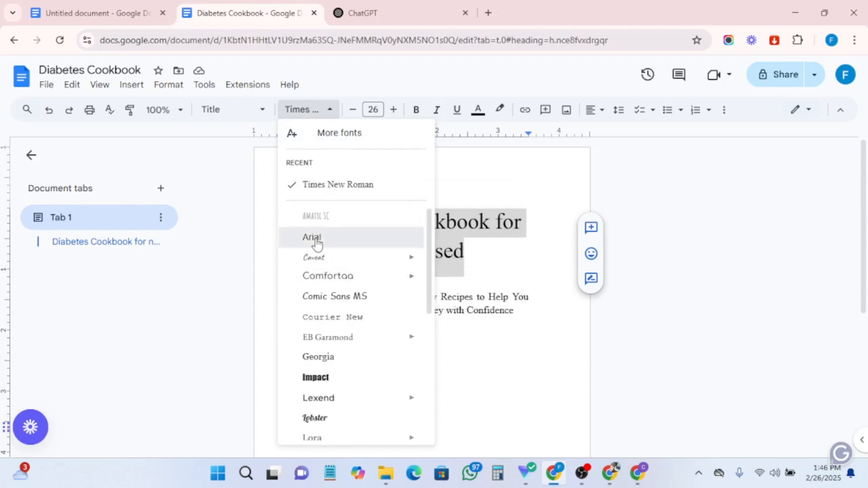
click(317, 242)
- Center the title and increase its font size to 27
click(597, 110)
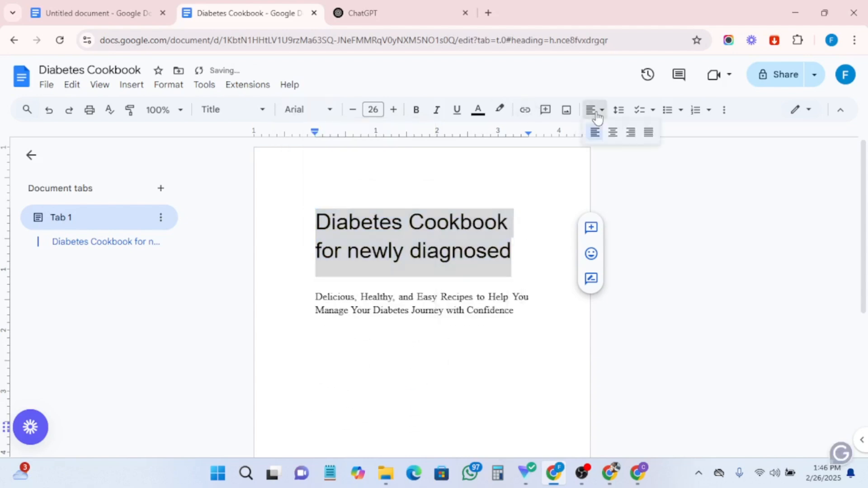
click(612, 132)
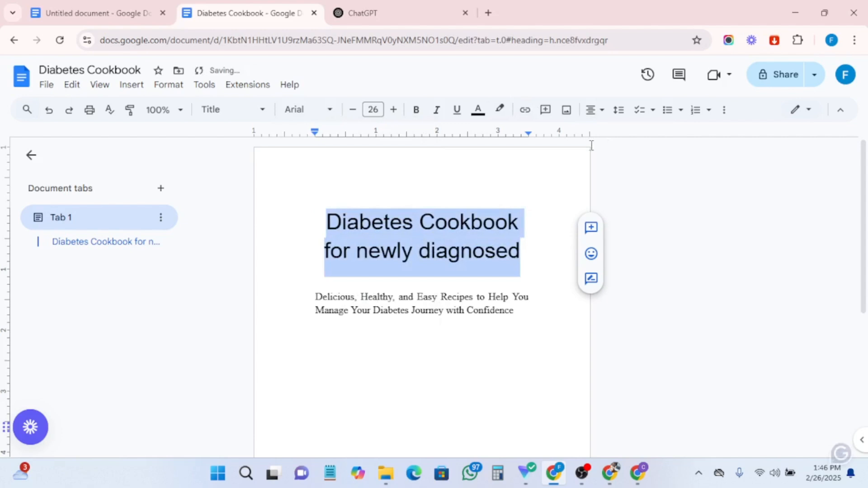
click(420, 254)
drag(529, 250, 308, 214)
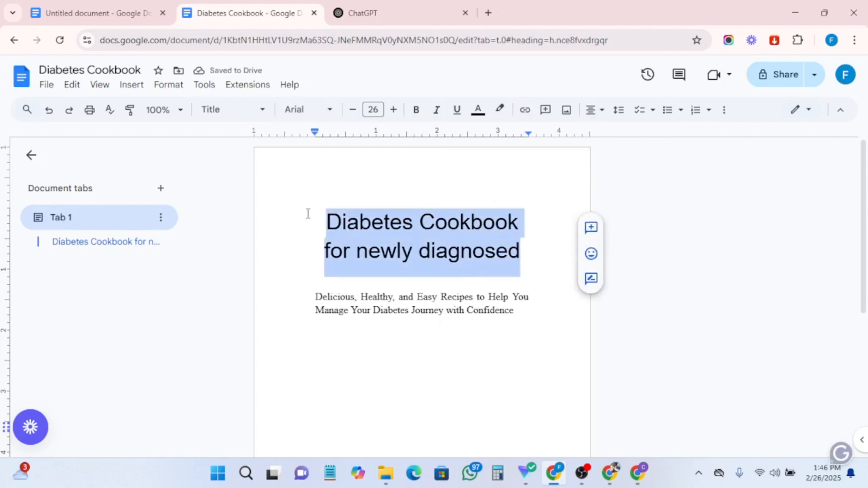
click(394, 109)
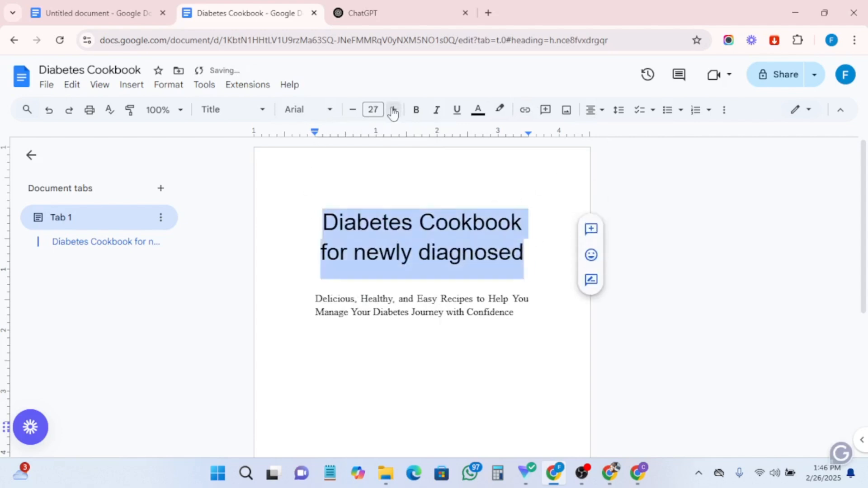
- Color the title text red
click(477, 110)
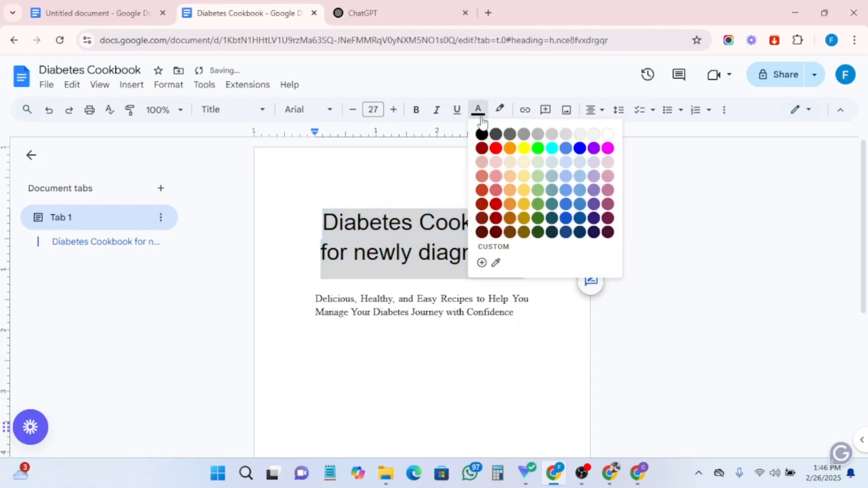
click(496, 149)
click(484, 208)
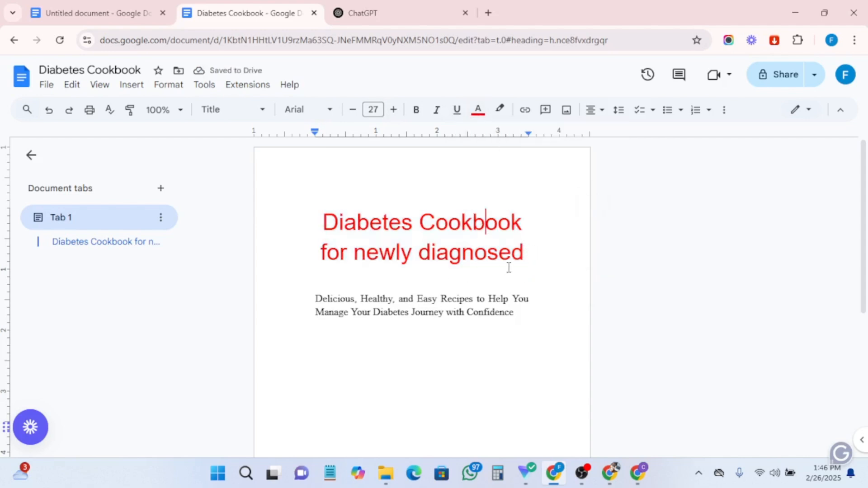
- Increase the subtitle's font size to 18
drag(515, 312, 309, 296)
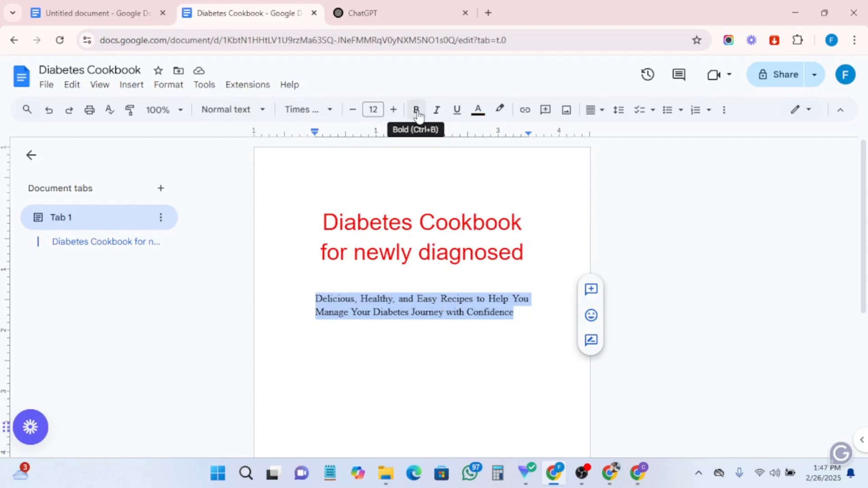
click(394, 110)
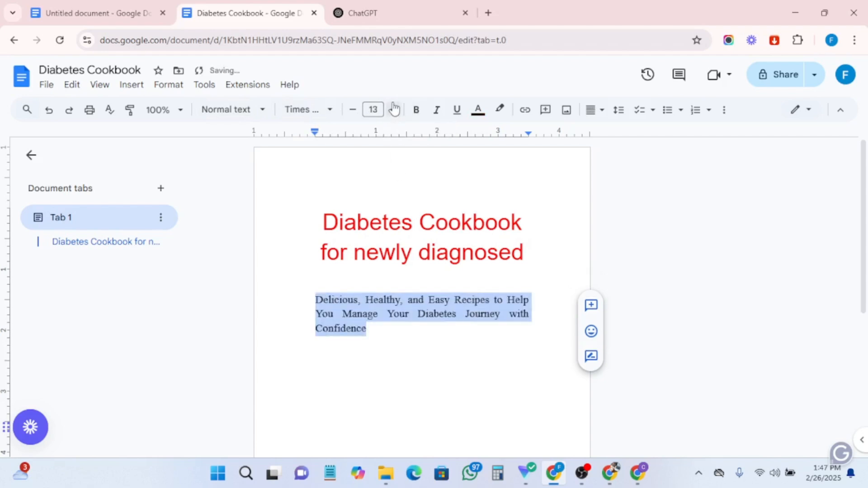
click(395, 109)
click(373, 110)
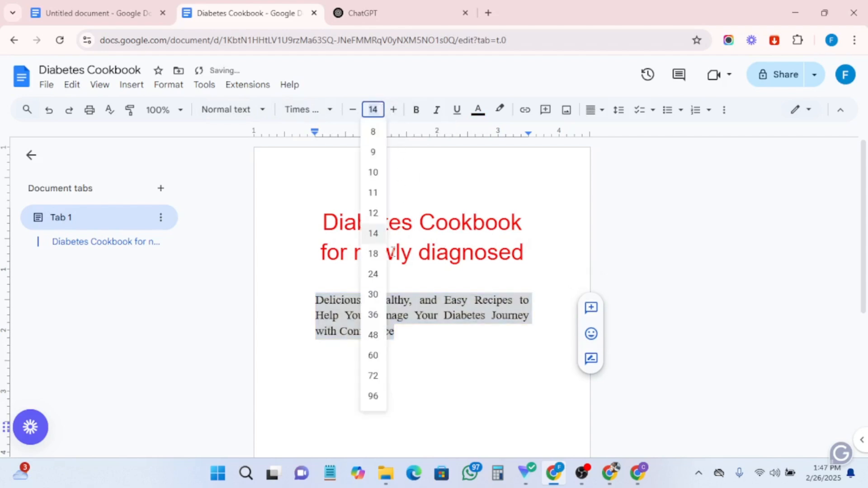
click(373, 254)
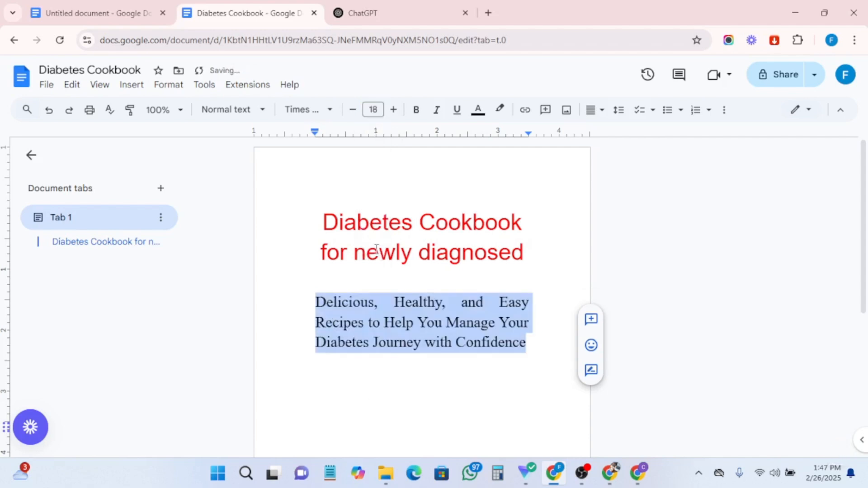
click(386, 314)
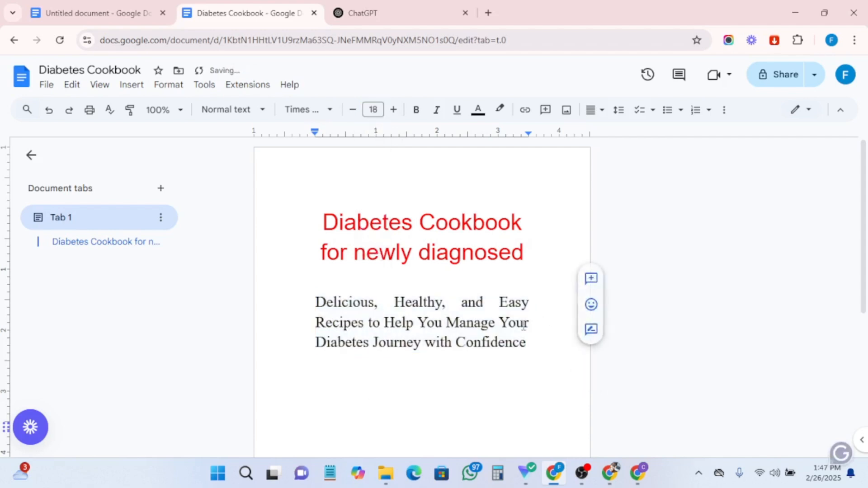
- Check the subtitle's line spacing options without changing them
drag(533, 342, 314, 306)
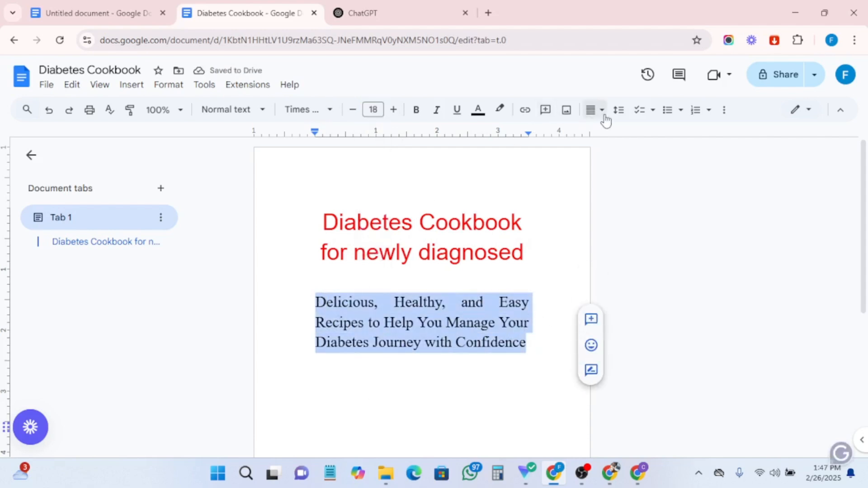
click(619, 112)
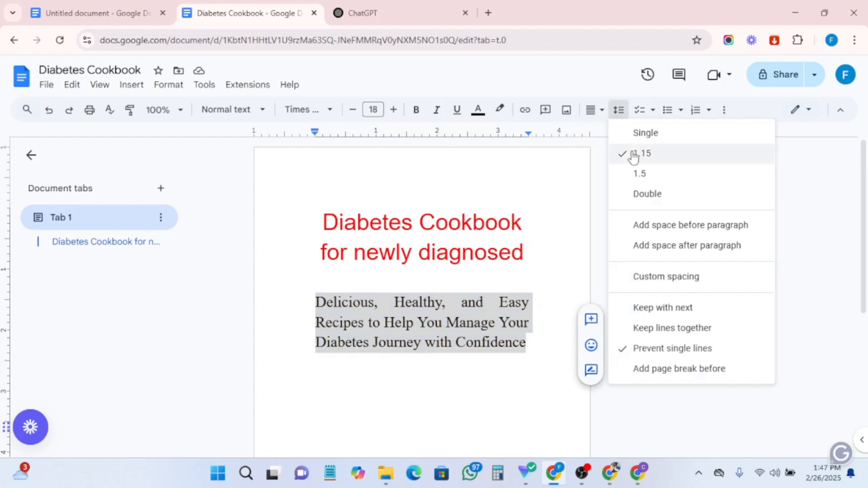
click(471, 323)
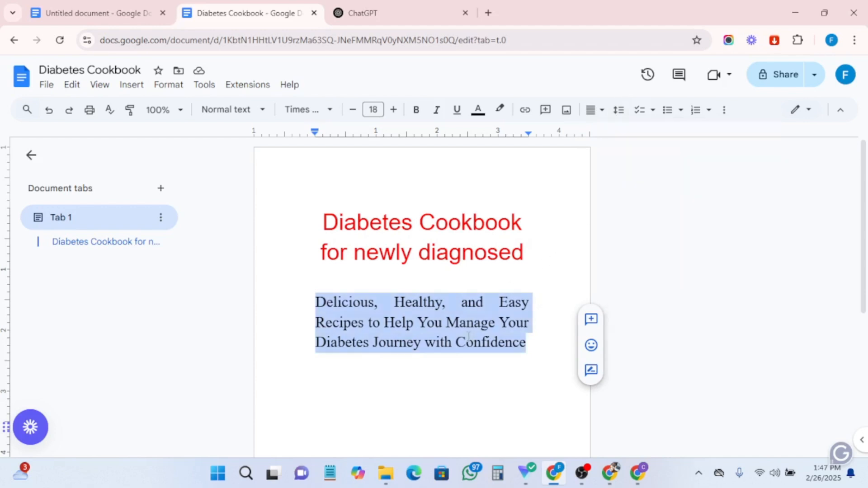
click(467, 342)
scroll(464, 260, down, 2)
scroll(464, 260, up, 2)
- Increase the title's font size to 28
click(536, 249)
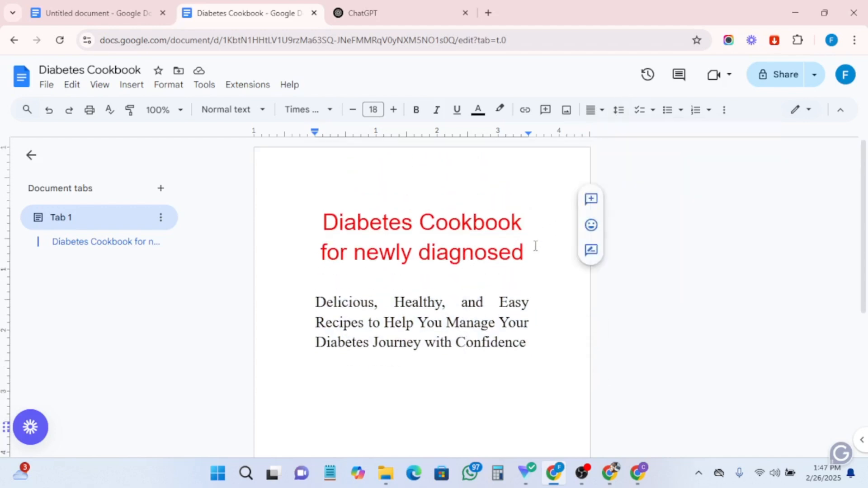
drag(524, 252, 334, 191)
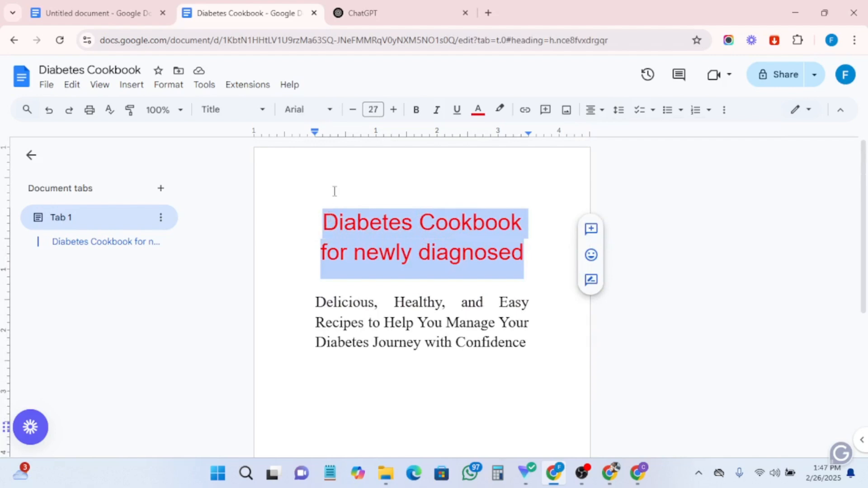
click(396, 110)
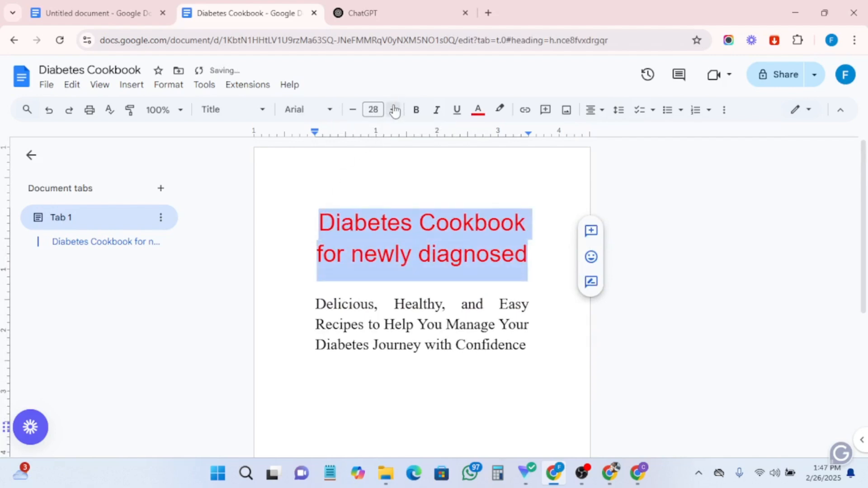
click(444, 192)
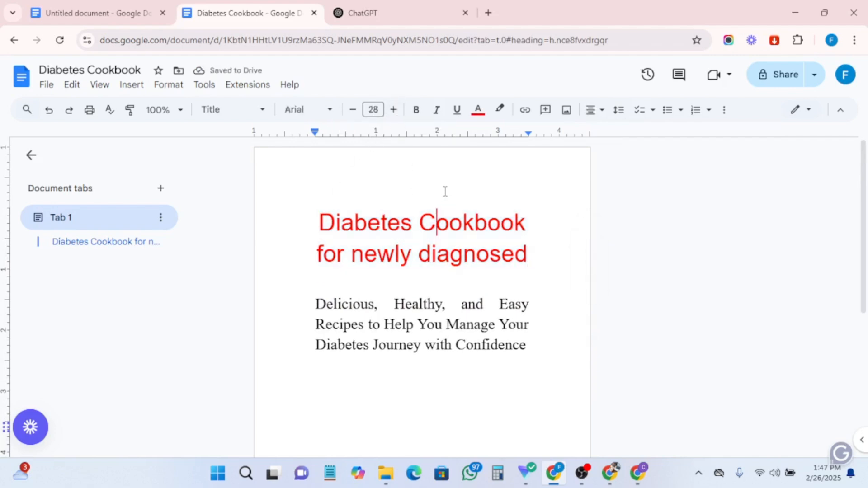
scroll(426, 322, down, 2)
scroll(426, 321, up, 2)
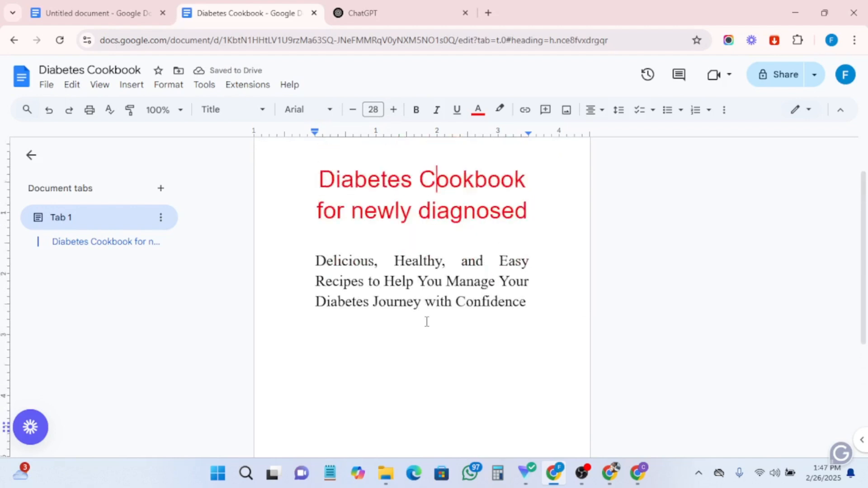
scroll(374, 306, down, 3)
click(536, 233)
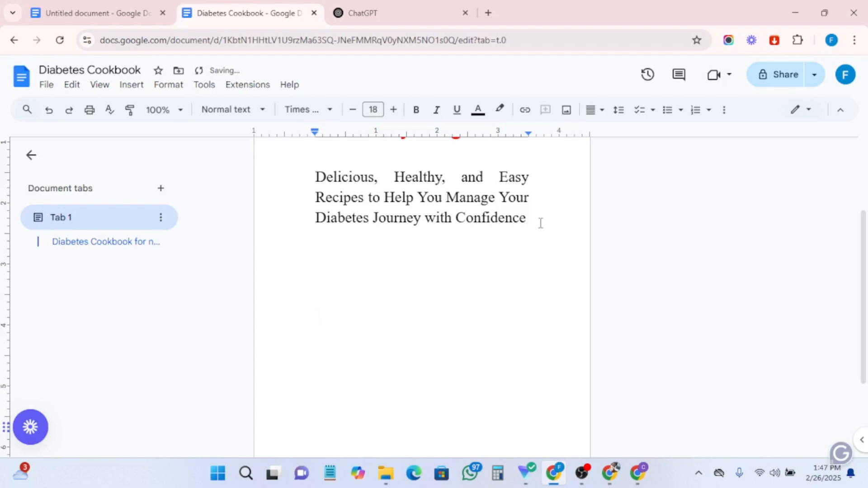
- In the outline document, highlight the 'Subtitle' item in black to mark it done
click(111, 13)
drag(393, 270, 257, 261)
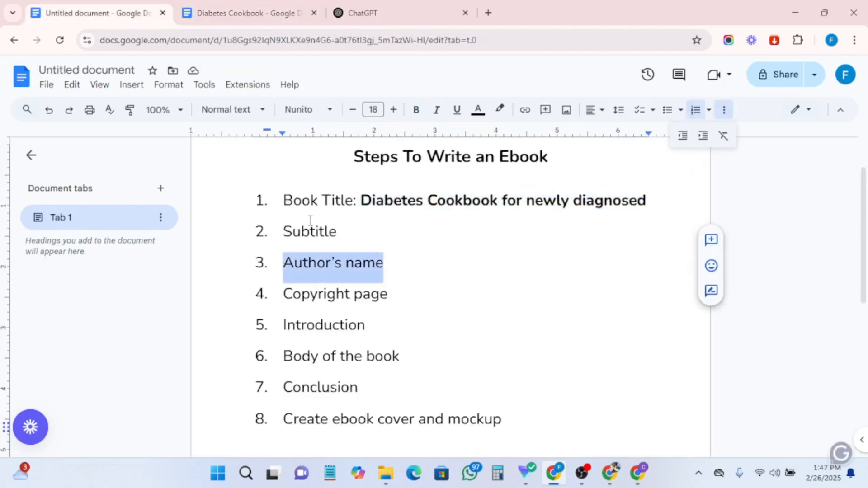
drag(342, 228, 238, 223)
click(500, 111)
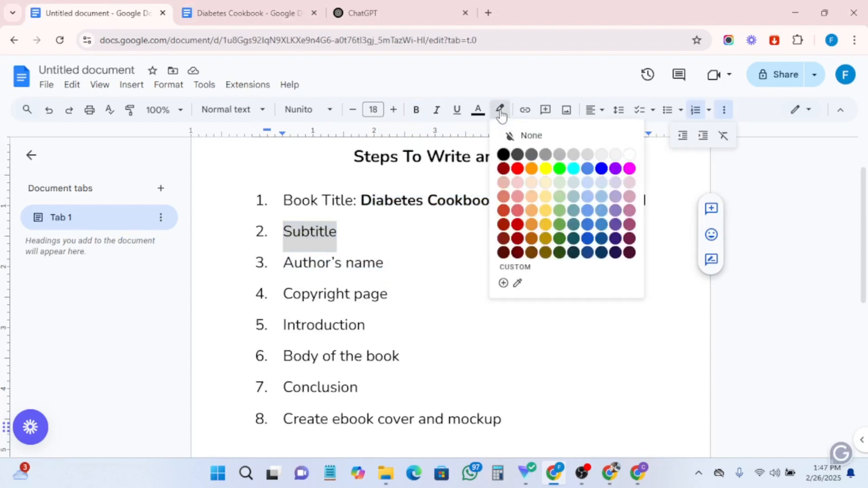
click(504, 155)
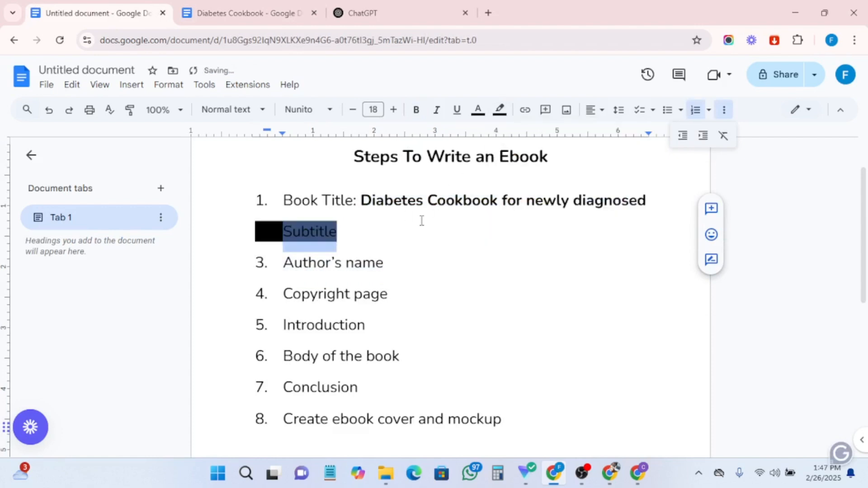
- Highlight 'Book Title:' and the 'Author's name' item in black as well
drag(285, 199, 360, 202)
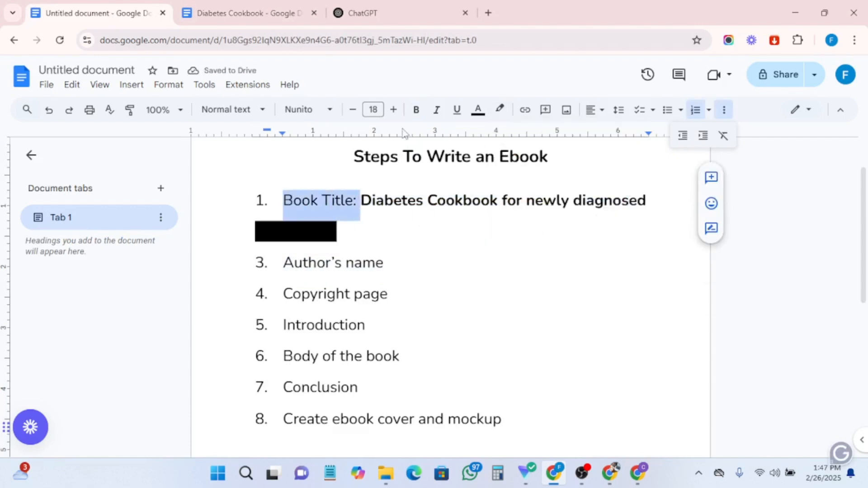
click(500, 110)
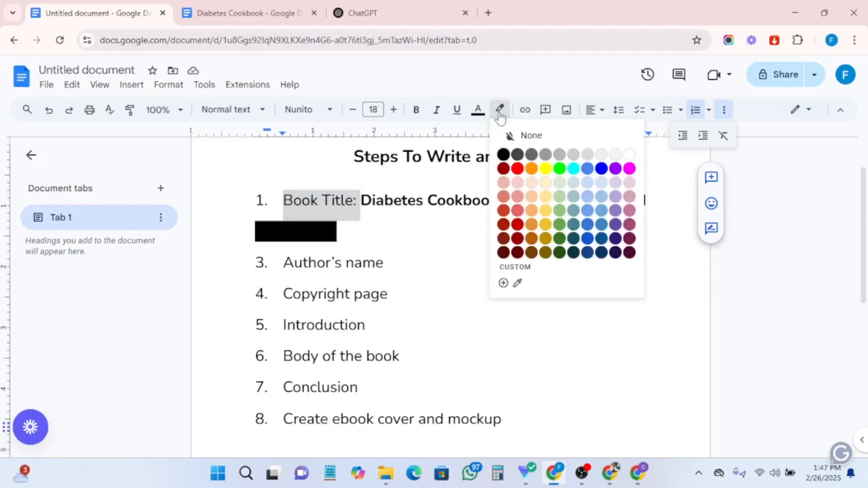
click(502, 154)
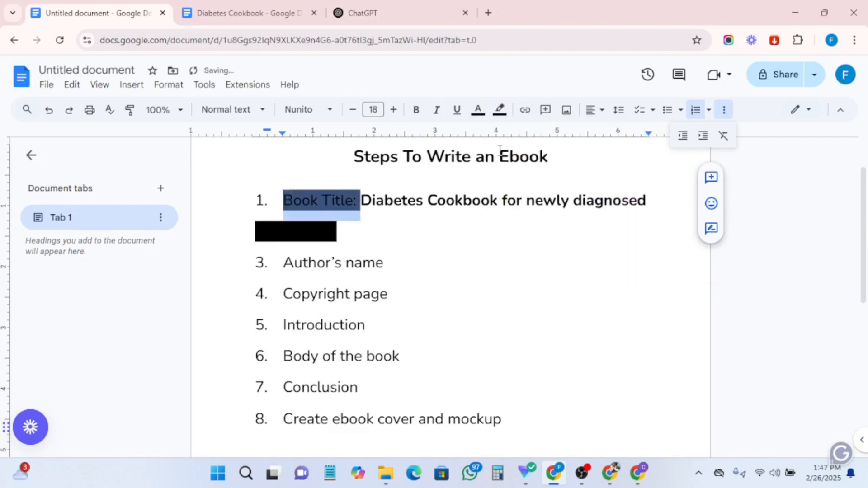
drag(419, 263, 281, 264)
click(500, 119)
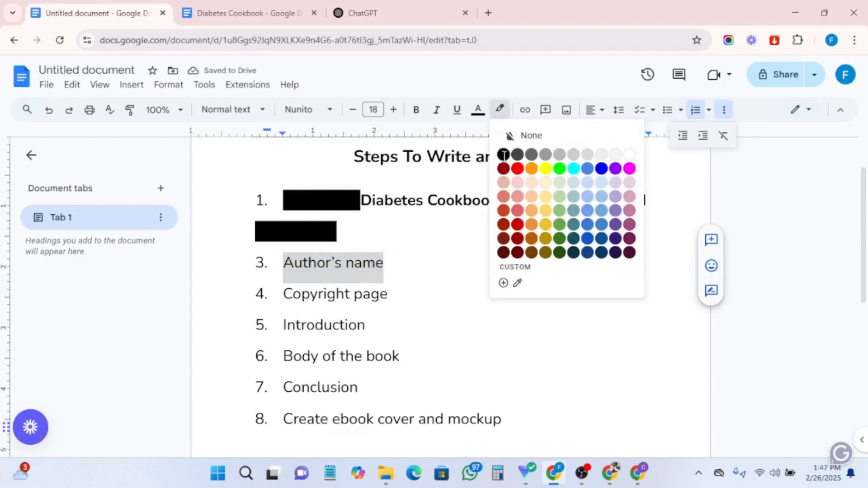
click(502, 154)
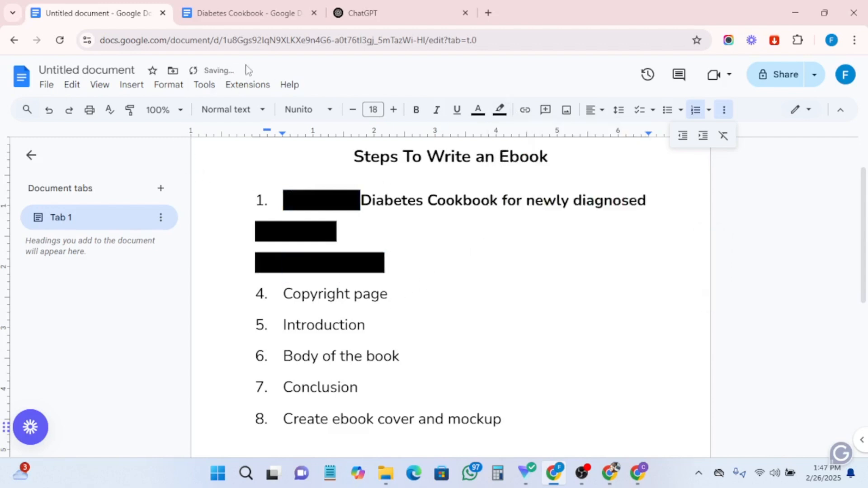
- Back in the cookbook document, enter the author's name on a line below the subtitle and select it
click(231, 17)
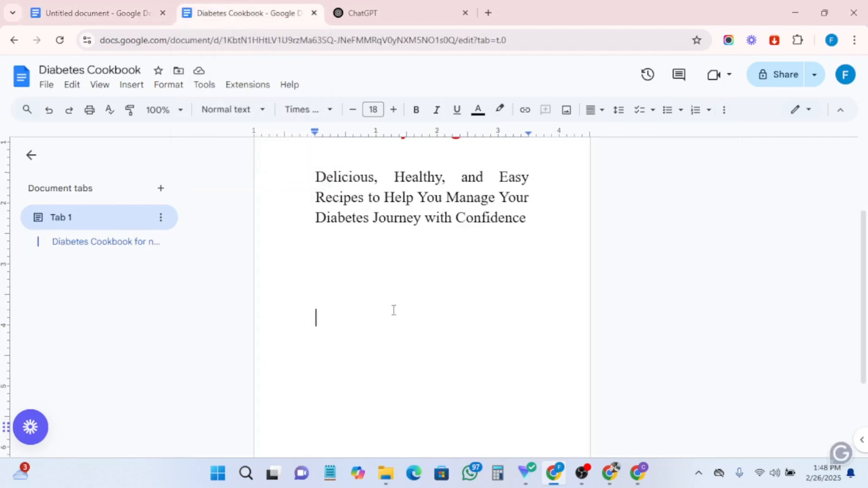
text(Fa)
text(ith AmAoi)
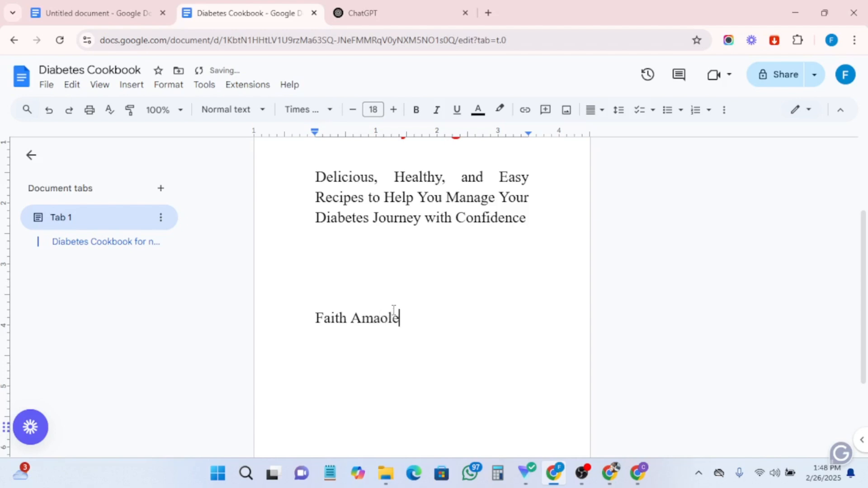
drag(425, 326, 304, 317)
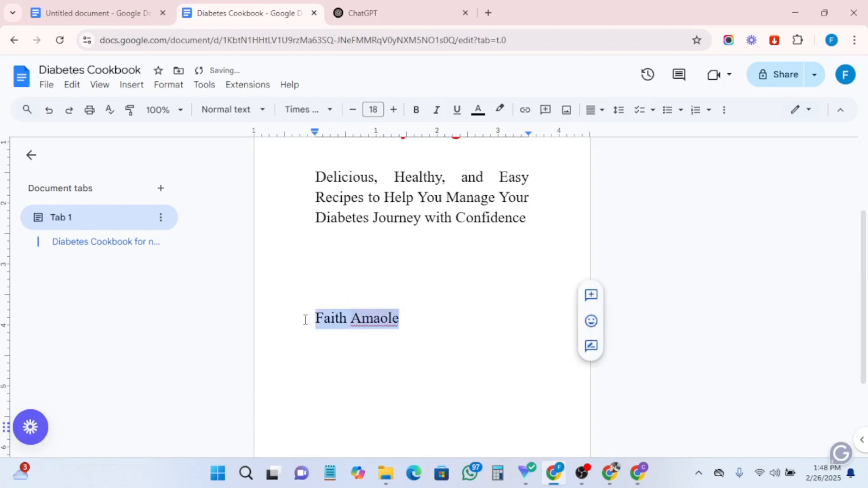
- Center the author's name and reduce its font size to 16
click(602, 111)
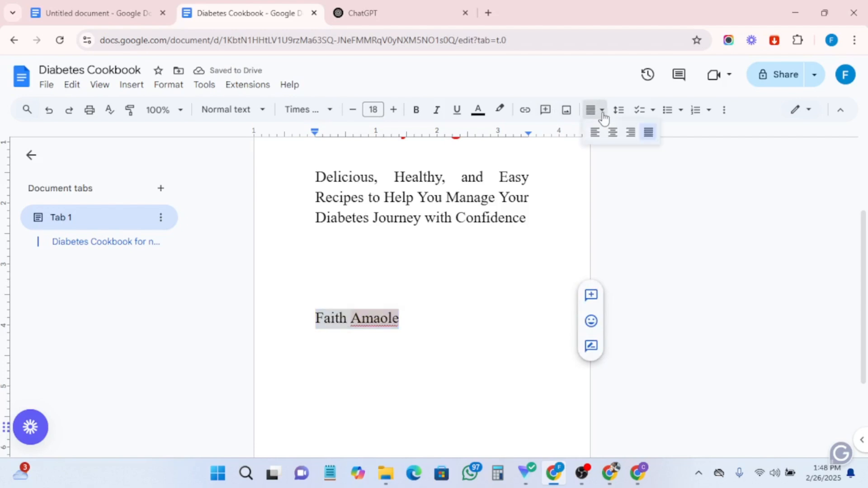
click(610, 135)
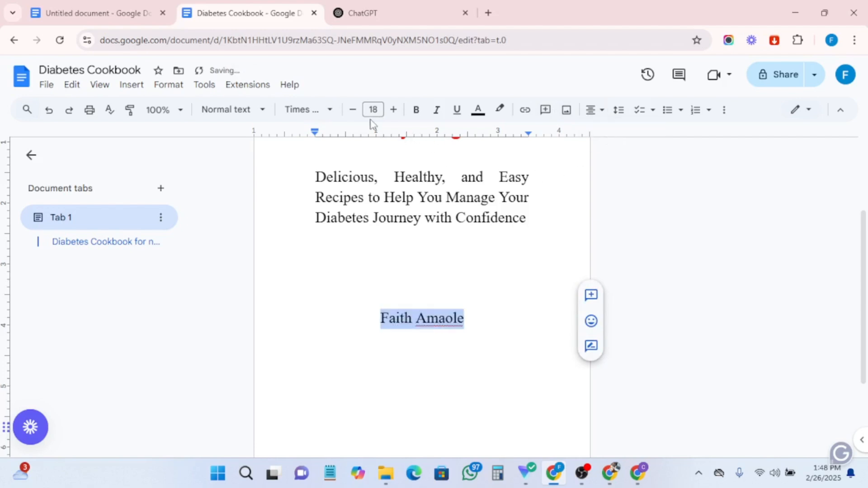
click(353, 111)
click(353, 111)
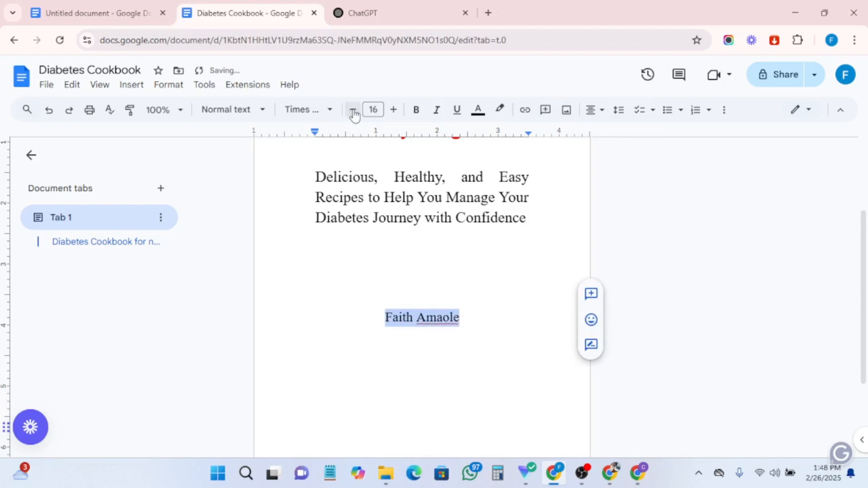
- Insert a new empty line after the subtitle paragraph
scroll(467, 325, up, 3)
scroll(468, 326, down, 1)
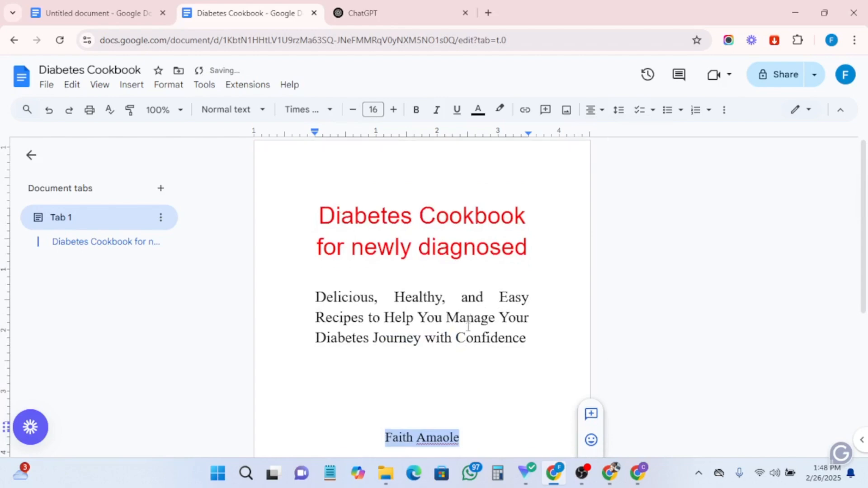
scroll(473, 328, up, 1)
click(544, 340)
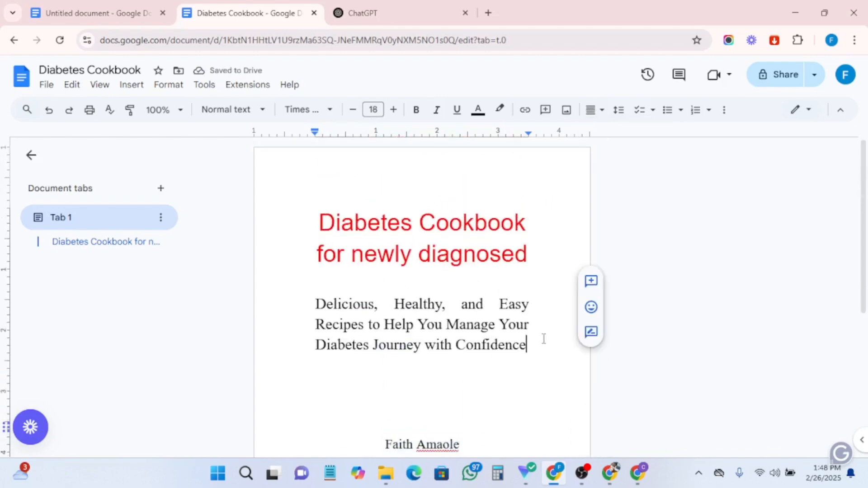
key(Return)
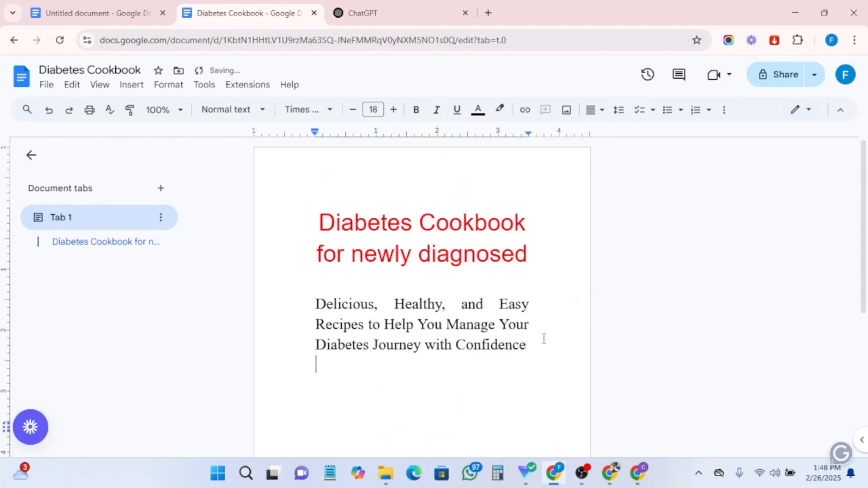
scroll(489, 326, down, 4)
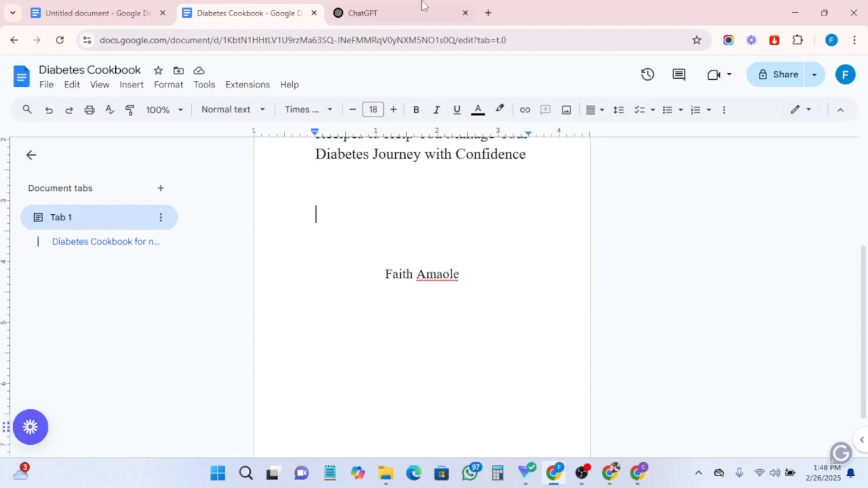
- Open a new browser tab and search Google for fruit
click(487, 13)
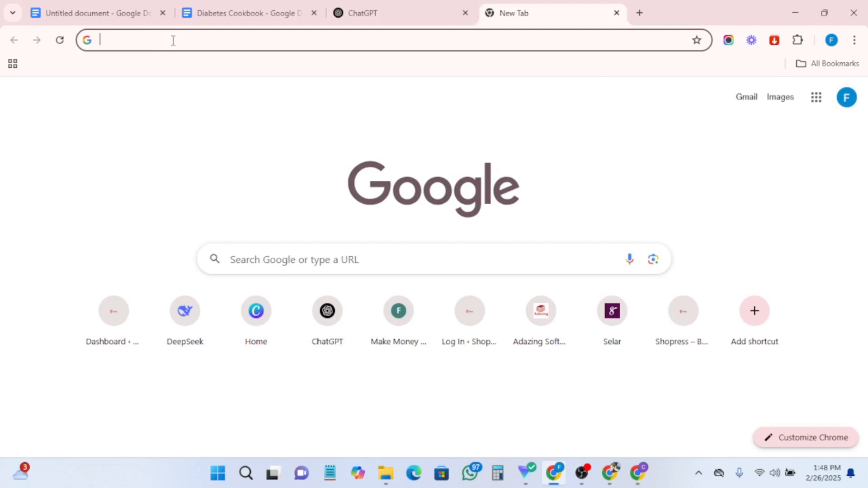
text(ban)
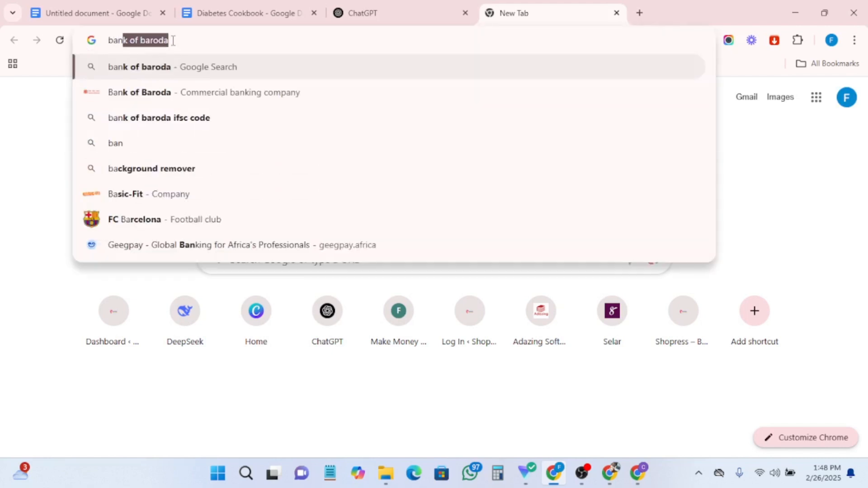
key(BackSpace)
key(BackSpace)
key(BackSpace)
key(BackSpace)
text(fruit)
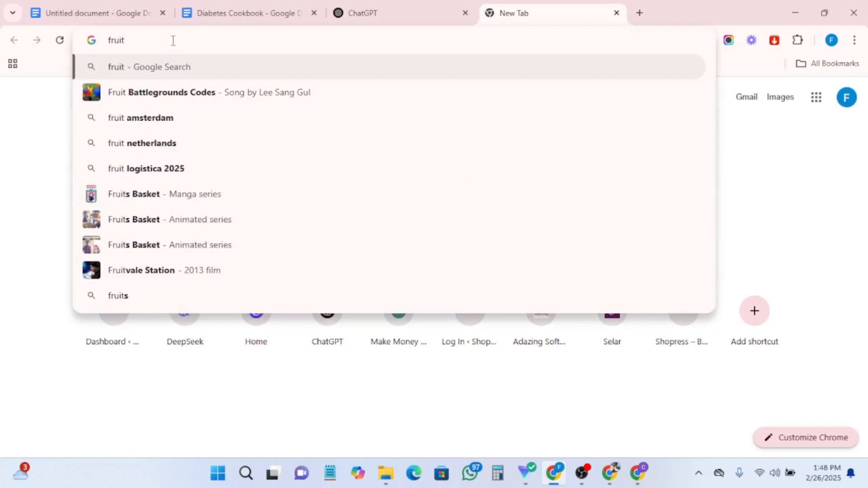
key(Return)
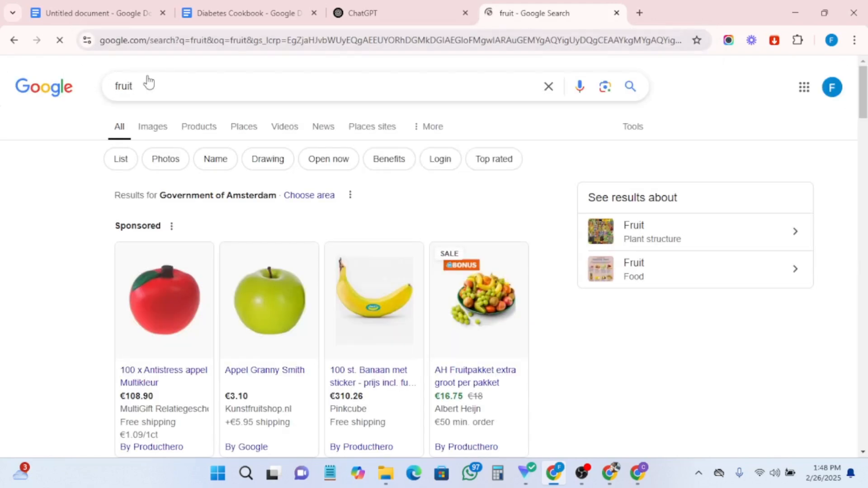
- Browse the Google Images results for fruit
click(153, 128)
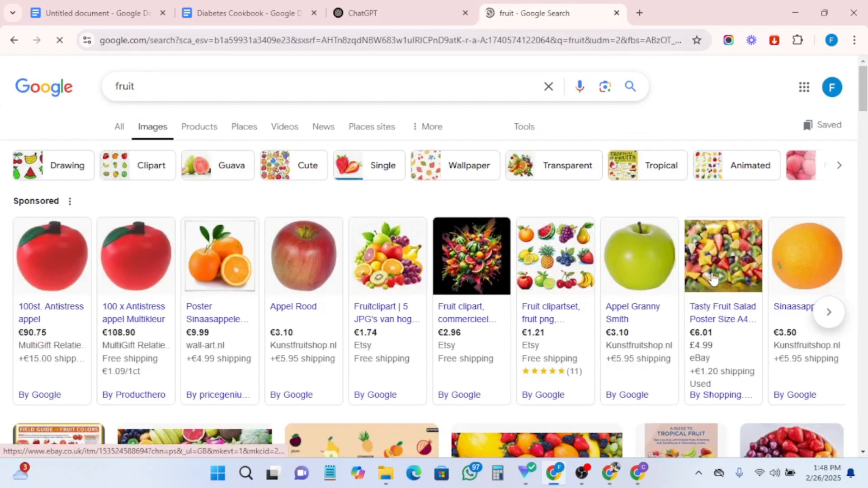
scroll(685, 298, down, 3)
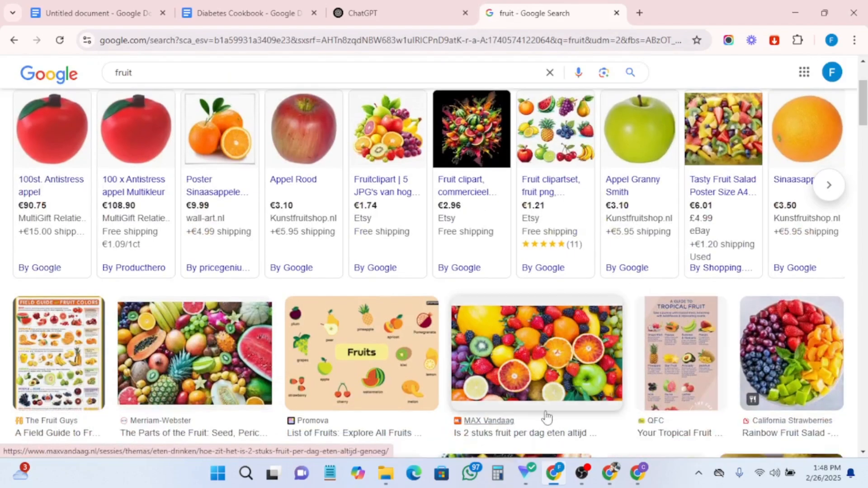
scroll(552, 348, down, 6)
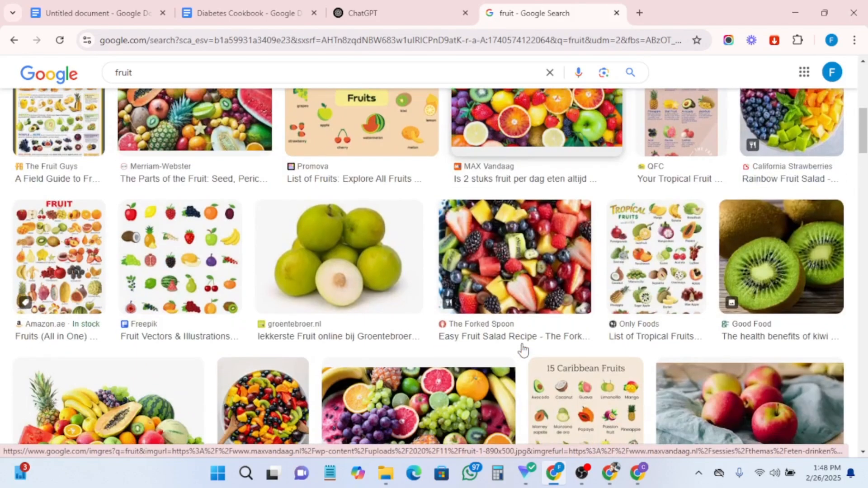
scroll(523, 349, down, 3)
scroll(521, 346, down, 10)
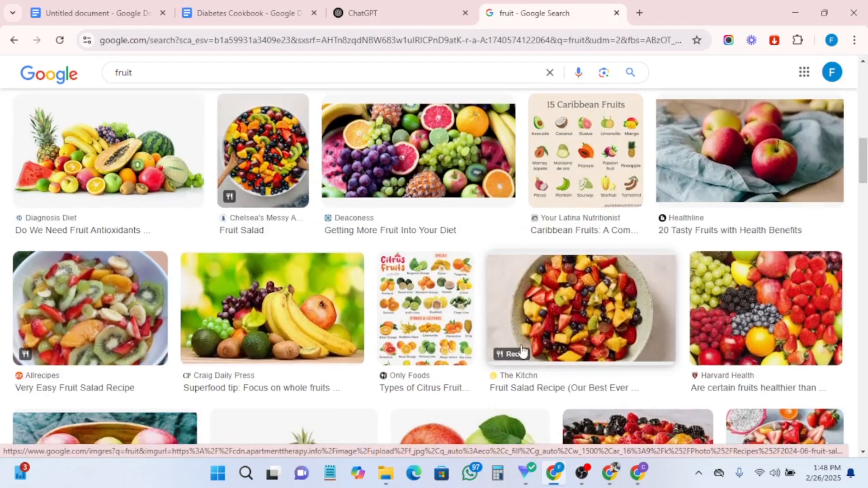
scroll(522, 352, down, 8)
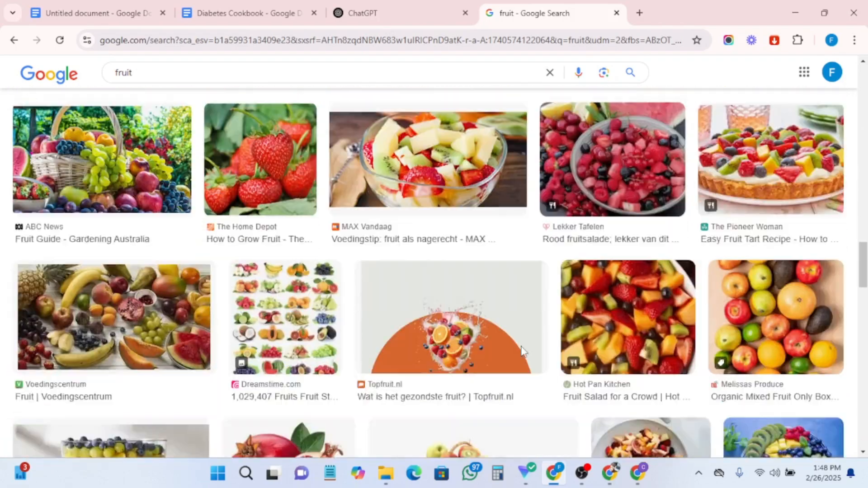
scroll(375, 285, up, 9)
scroll(376, 285, up, 15)
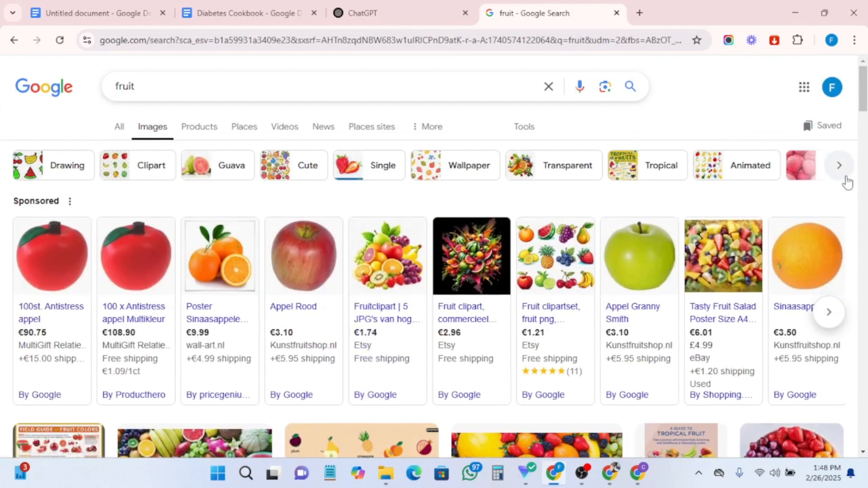
click(839, 169)
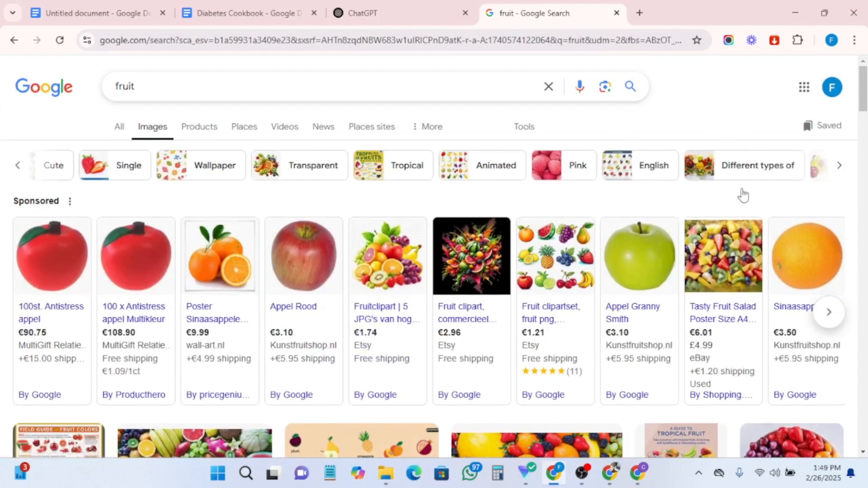
click(18, 167)
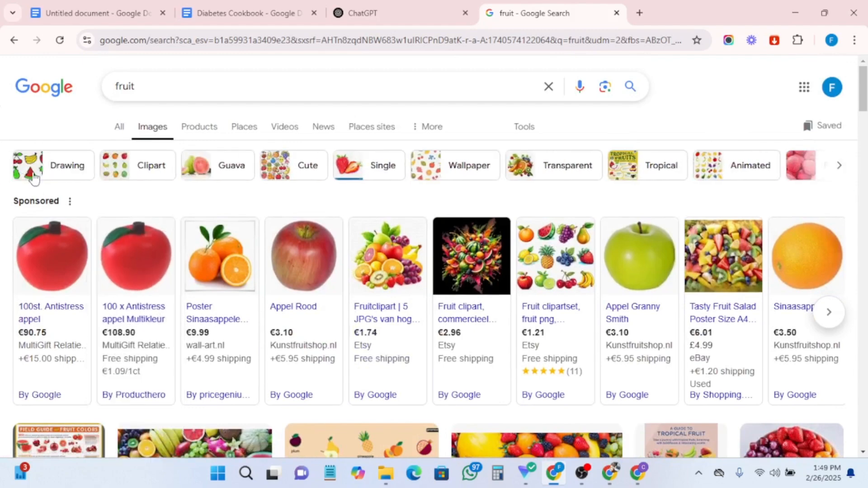
scroll(149, 245, down, 5)
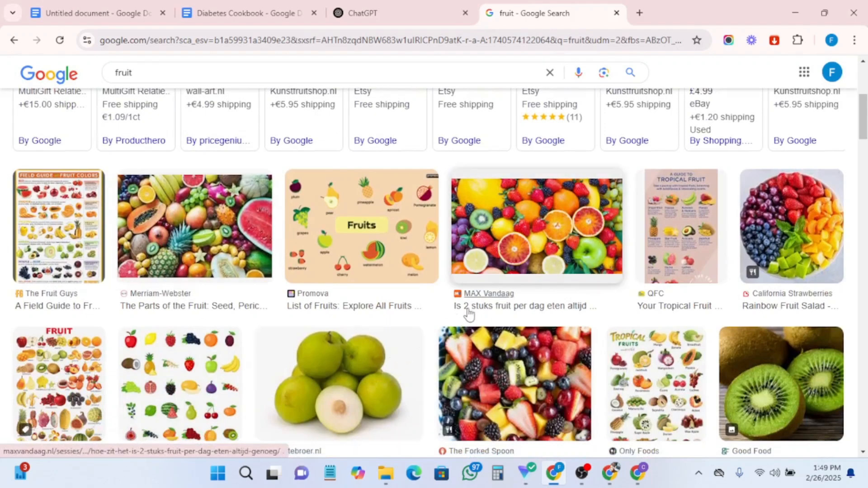
- Open the colorful sliced-fruit image and copy it
click(523, 232)
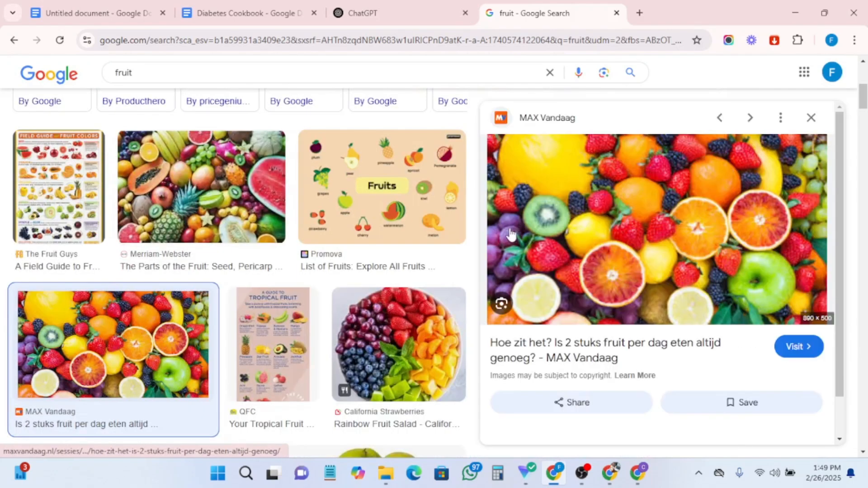
right_click(620, 244)
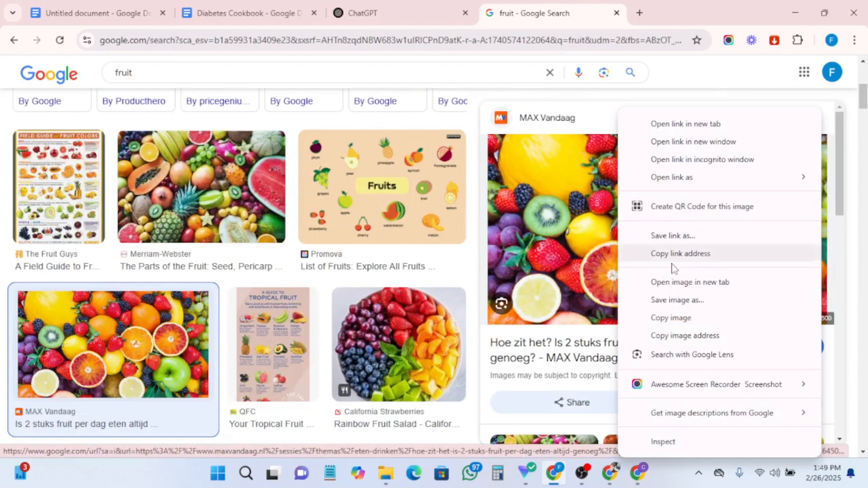
click(672, 318)
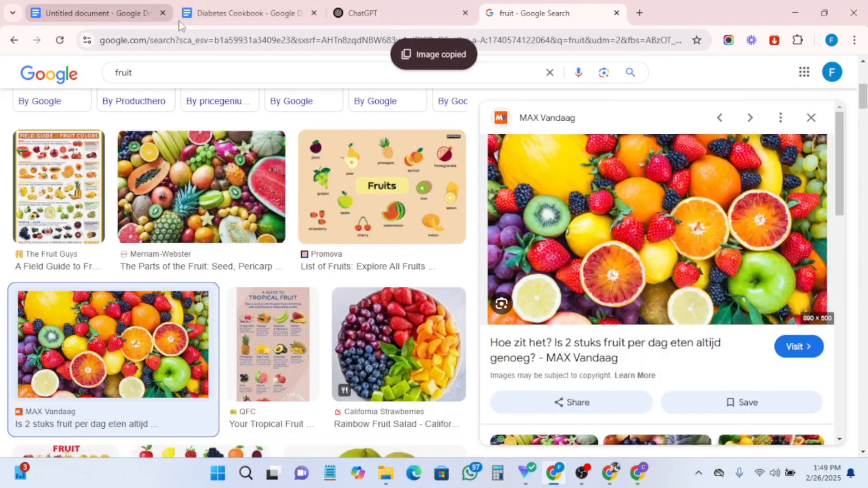
- Paste the fruit image on the empty line below the subtitle in the cookbook document
click(224, 6)
right_click(366, 202)
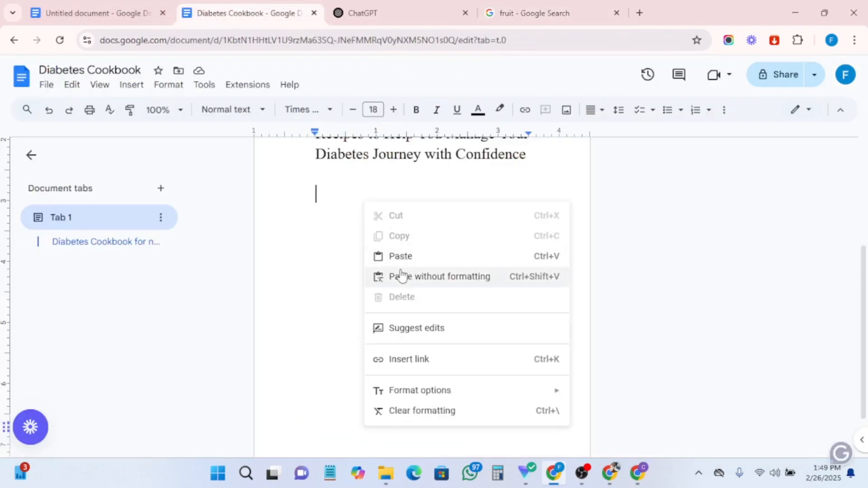
click(398, 256)
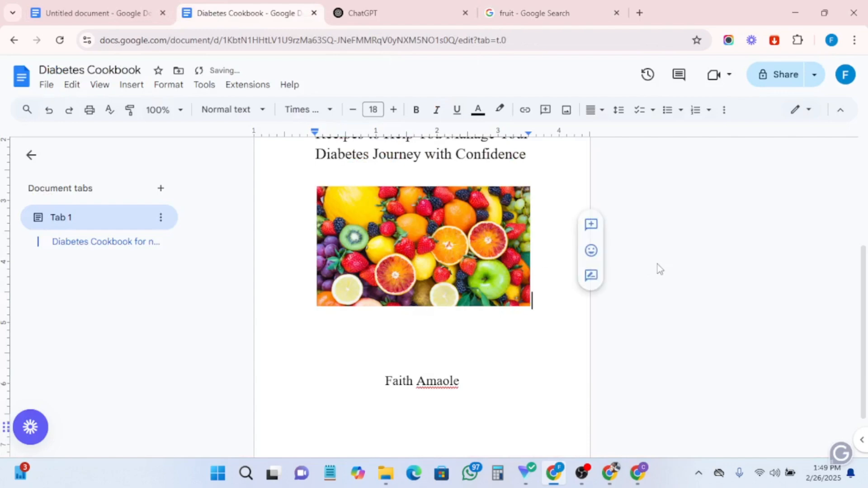
scroll(656, 267, up, 3)
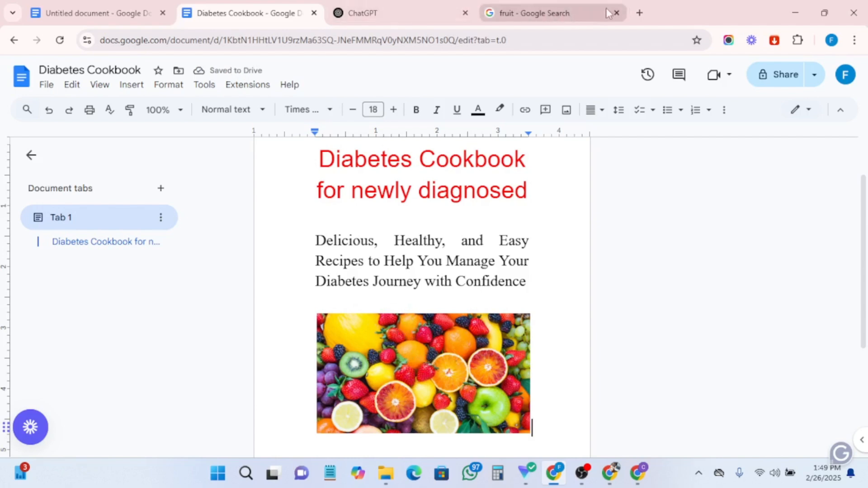
- Open a new tab and search Google for pexels
click(639, 13)
text(p)
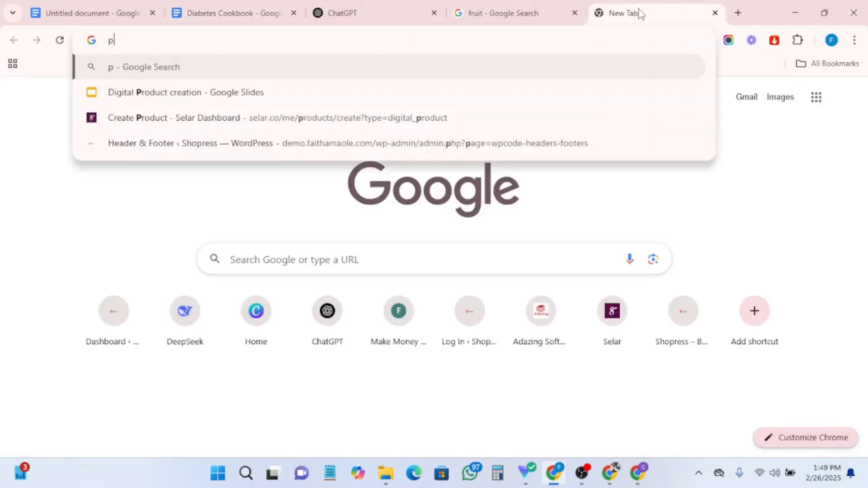
text(exe)
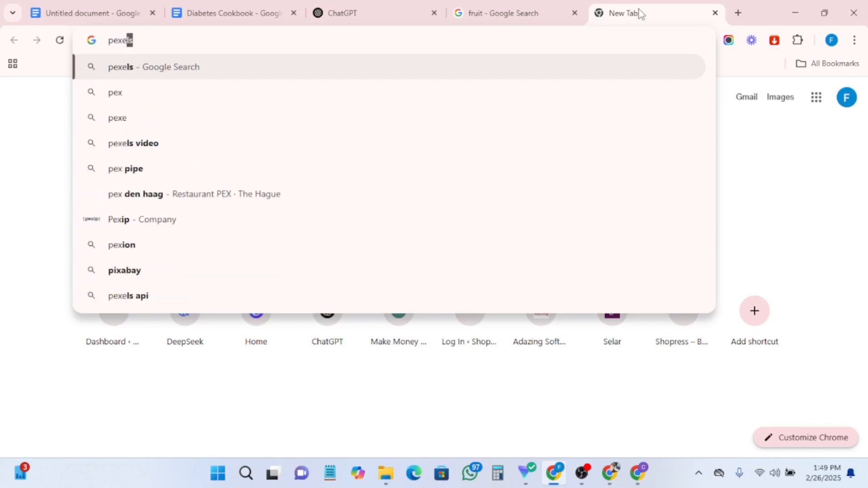
key(Return)
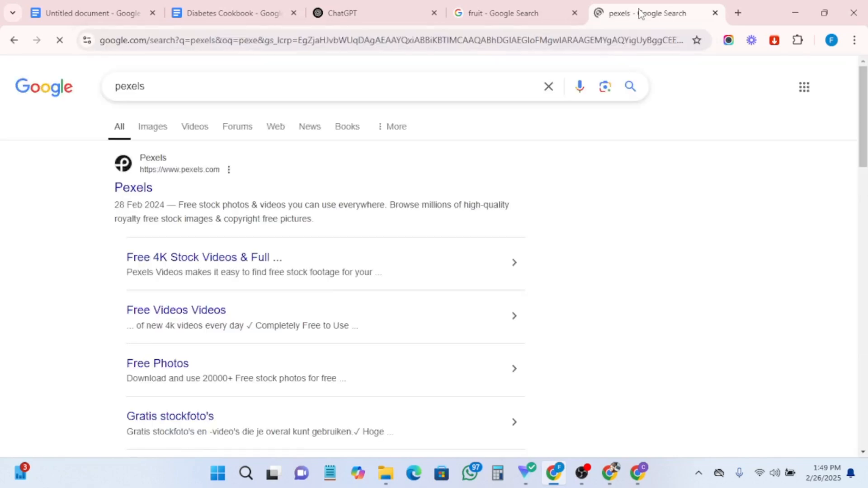
- Open the Pixabay Pexels result from the search results
scroll(202, 260, down, 4)
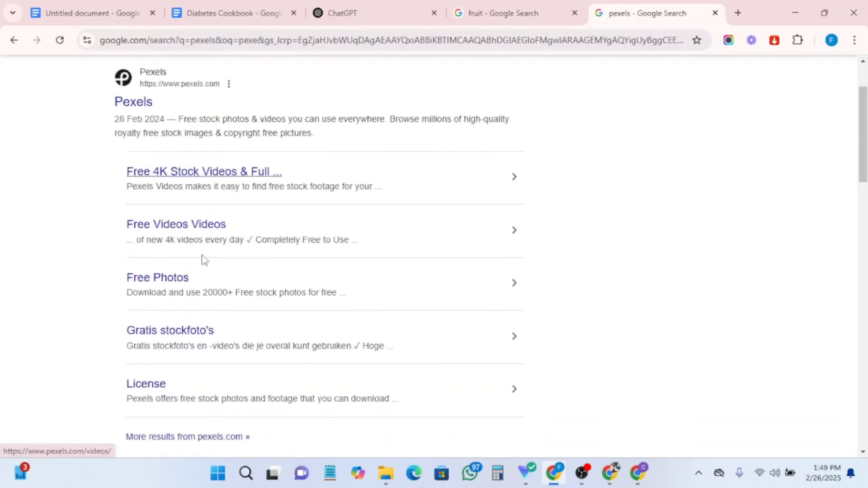
scroll(202, 266, down, 3)
scroll(202, 270, up, 7)
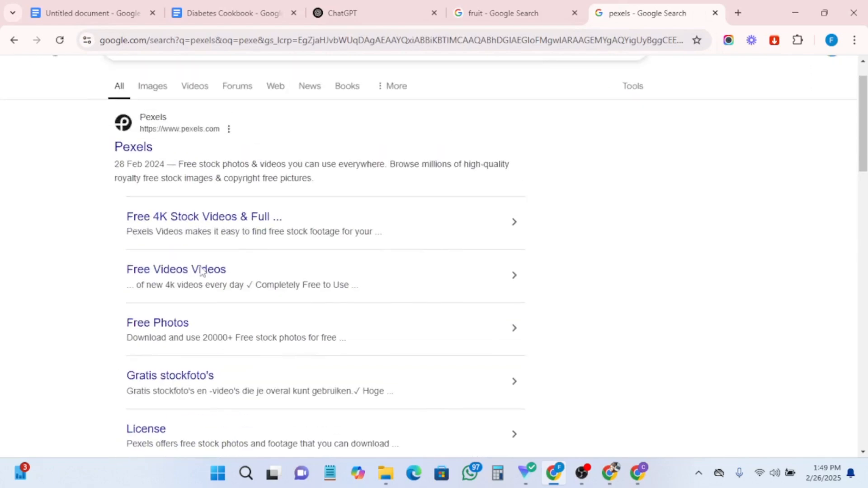
scroll(230, 298, down, 5)
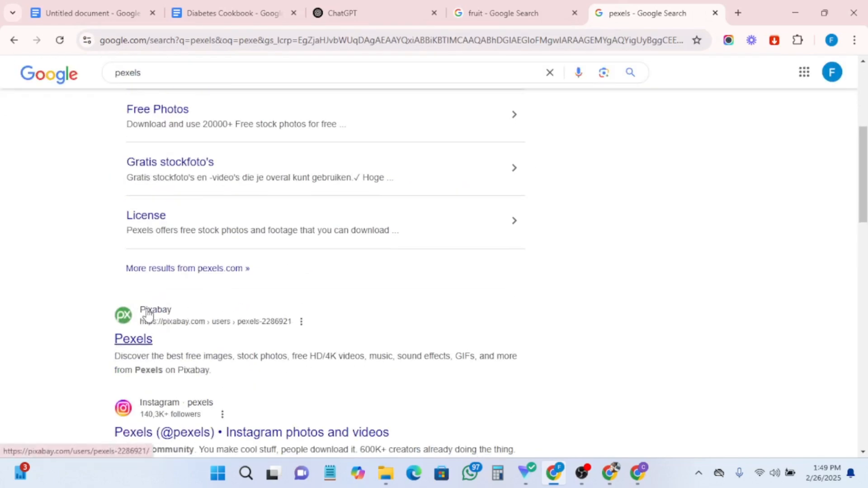
click(147, 316)
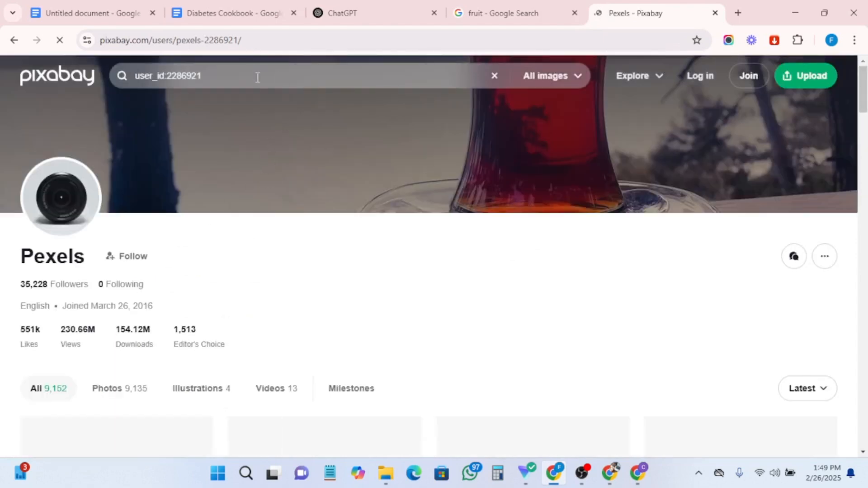
- Clear the Pixabay search box and search for diabetes food images
click(495, 76)
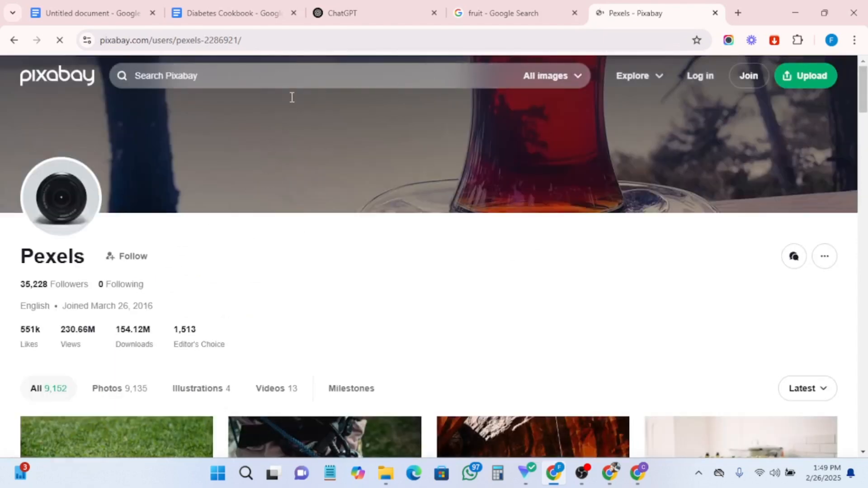
click(252, 73)
text(fr)
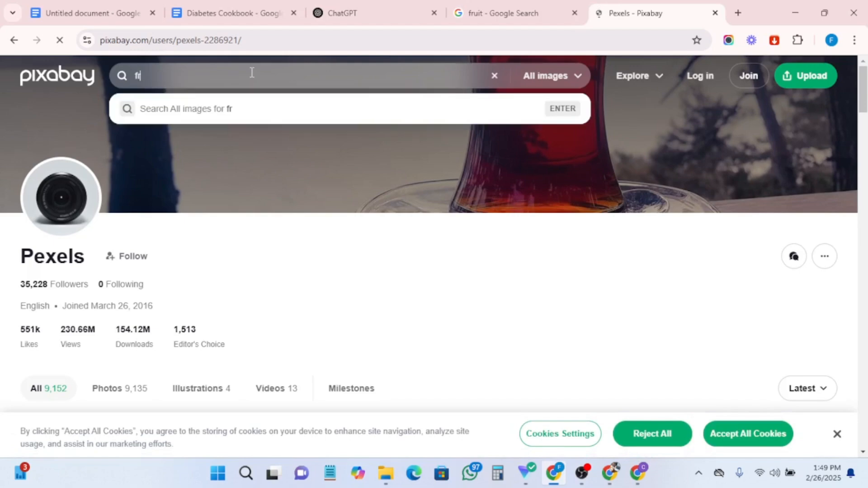
key(BackSpace)
key(BackSpace)
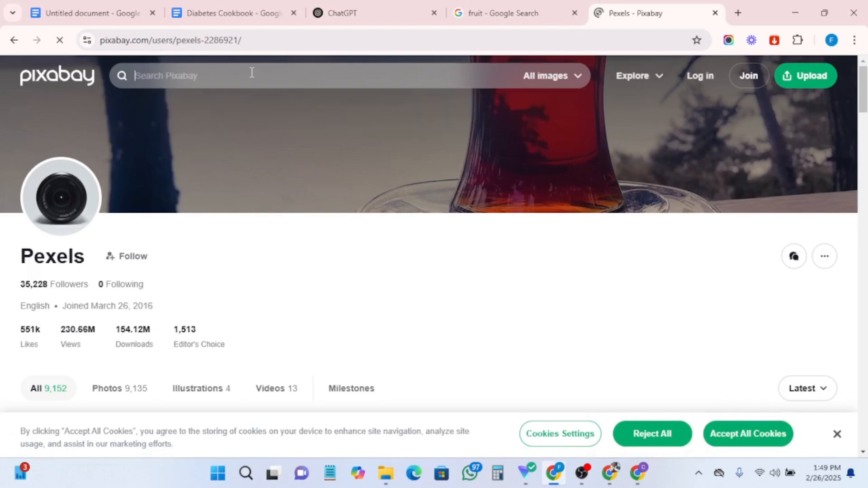
text(diabe)
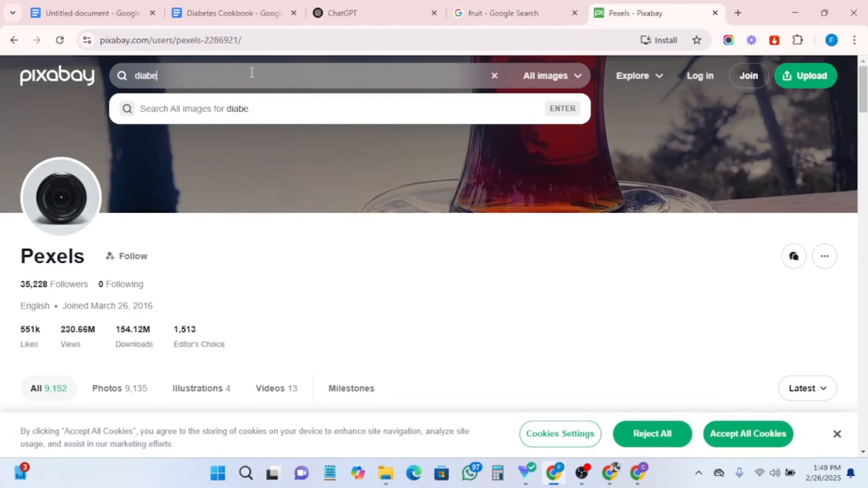
text(s tes f)
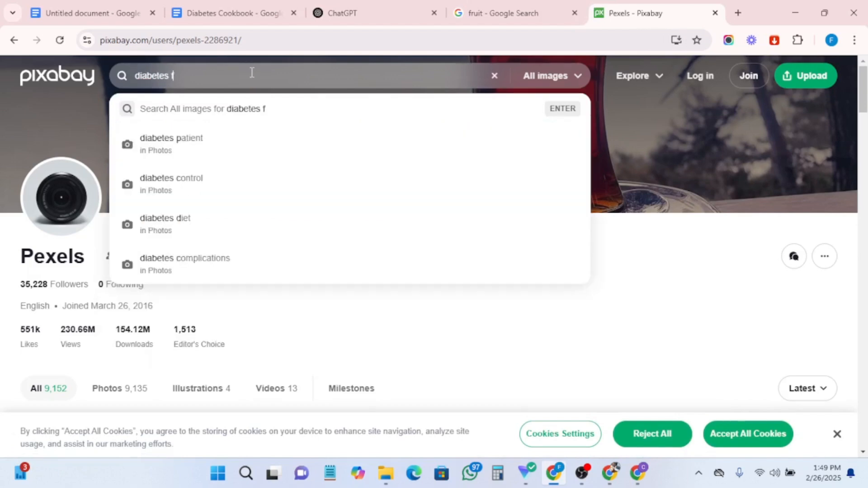
text(ood)
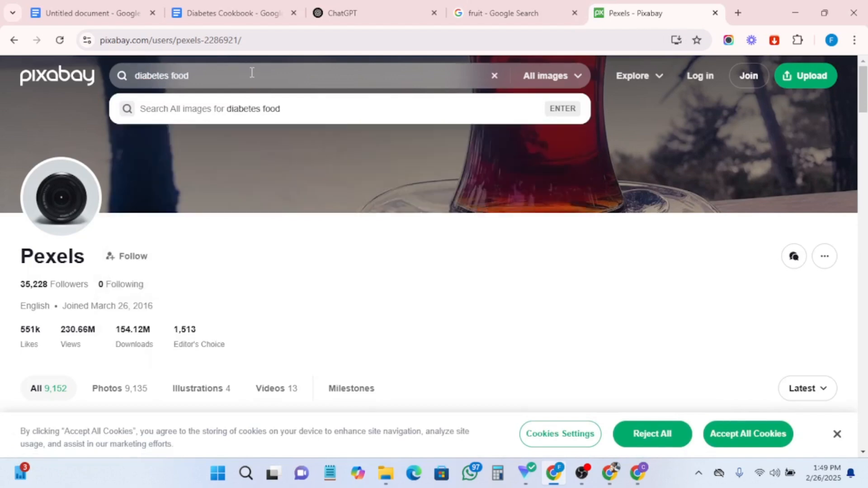
key(Return)
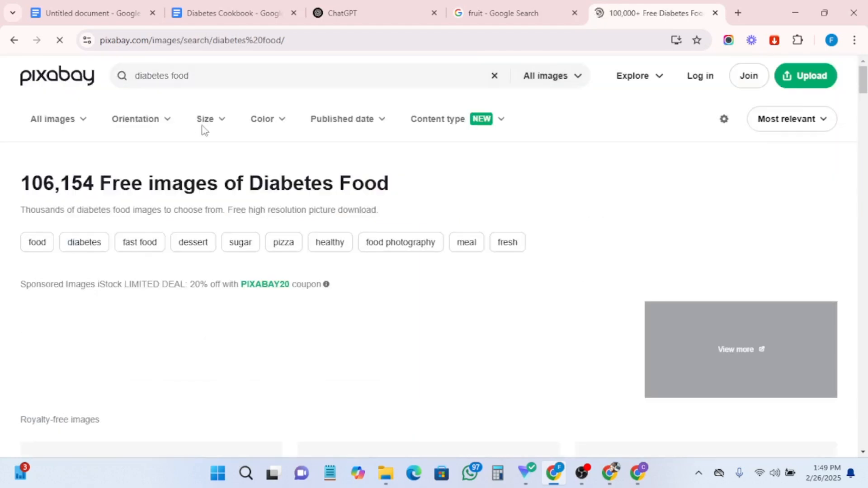
- Browse the diabetes food results and copy the image of apples, a banana and a glucose meter
scroll(325, 203, down, 4)
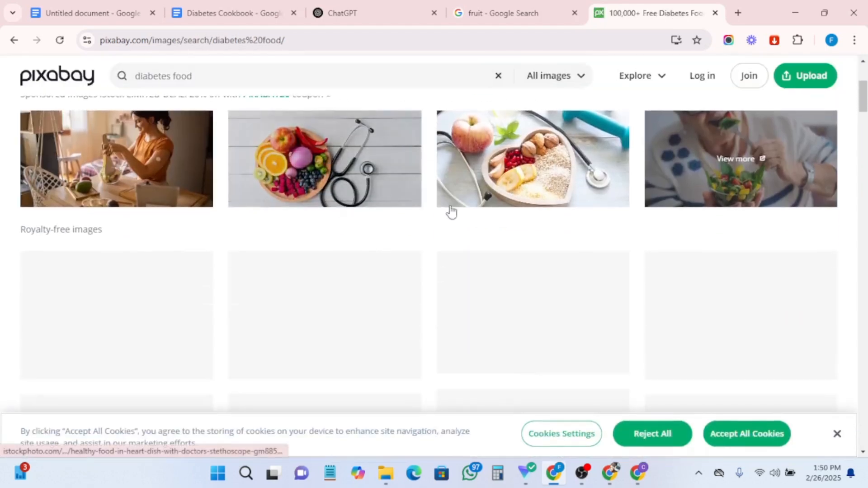
scroll(596, 200, up, 3)
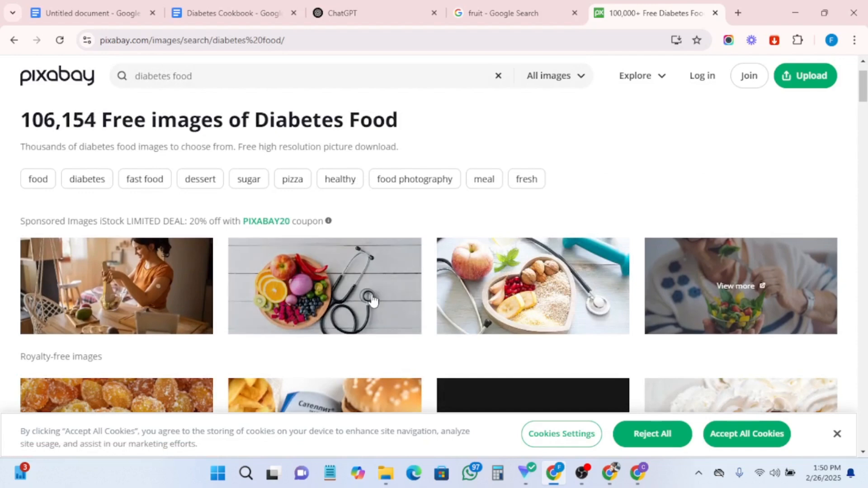
scroll(372, 281, down, 3)
scroll(425, 380, down, 5)
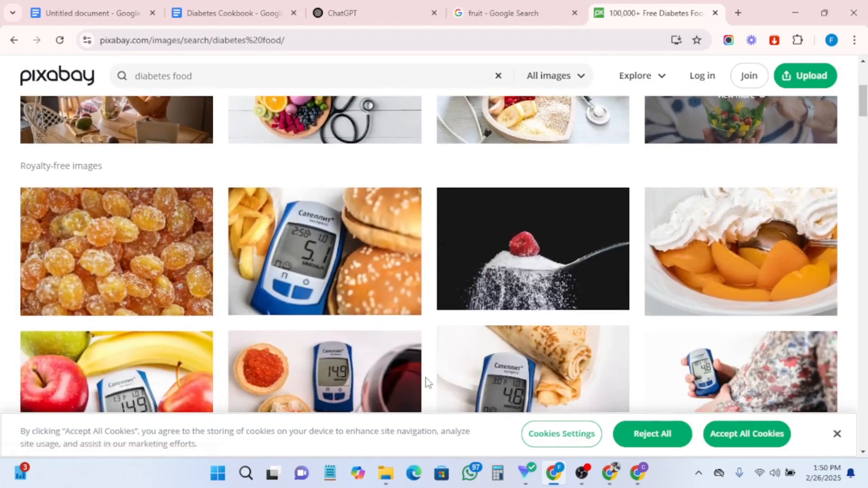
scroll(423, 371, up, 2)
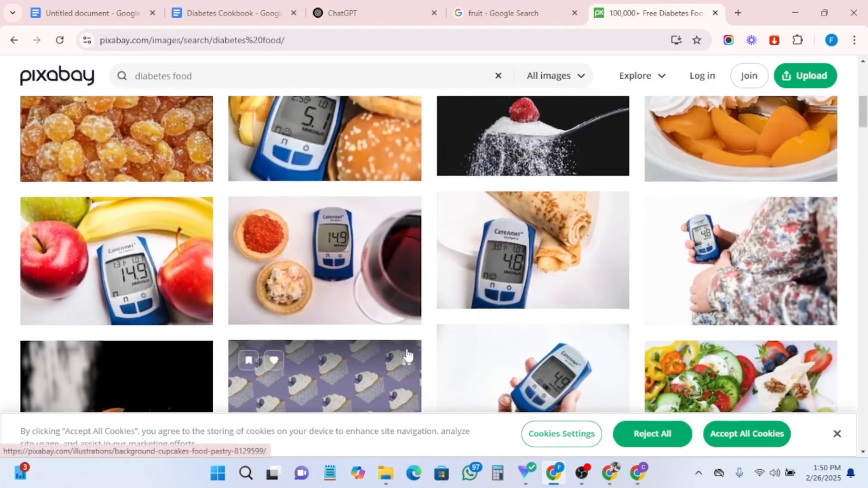
scroll(42, 276, down, 3)
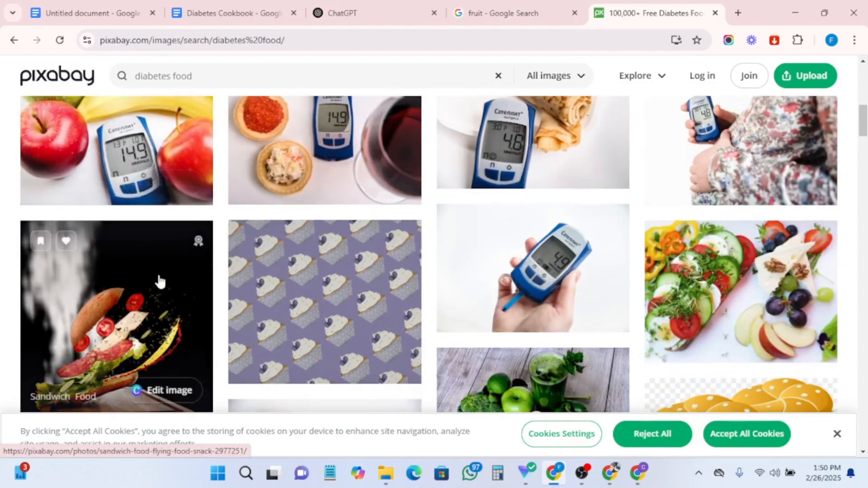
scroll(40, 228, up, 1)
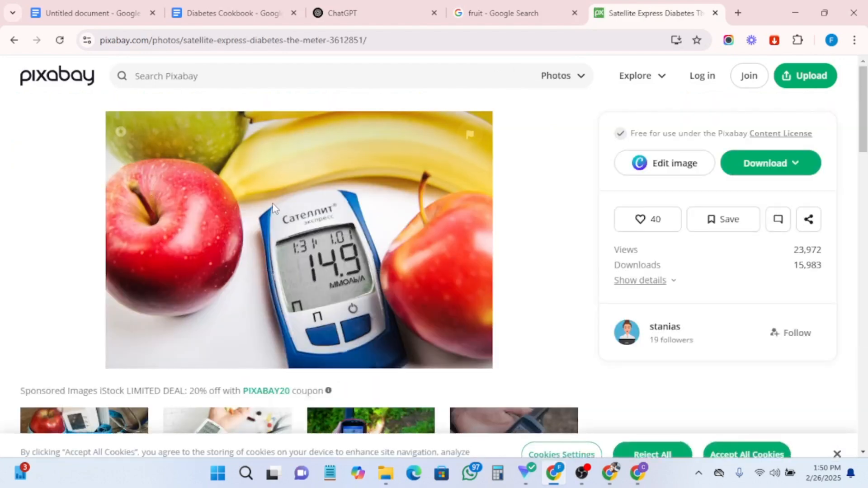
right_click(273, 208)
click(287, 253)
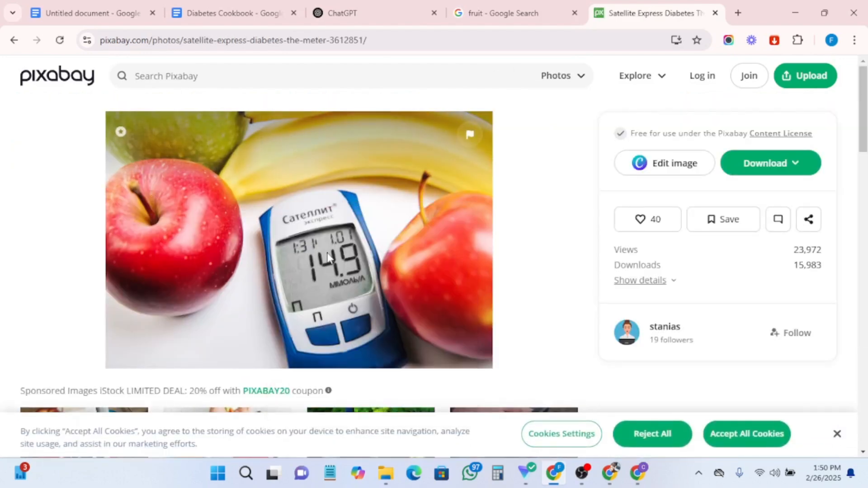
- In the cookbook document, delete the fruit image and paste the glucose-meter image in its place below the subtitle
click(222, 6)
click(553, 365)
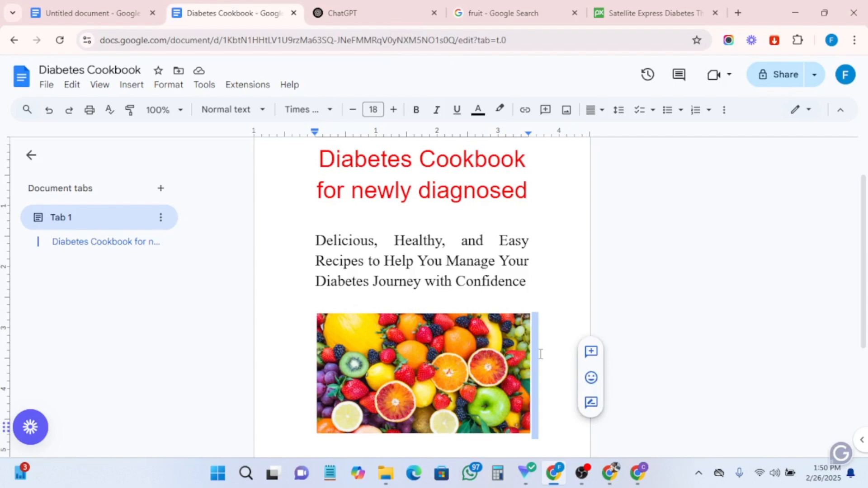
key(BackSpace)
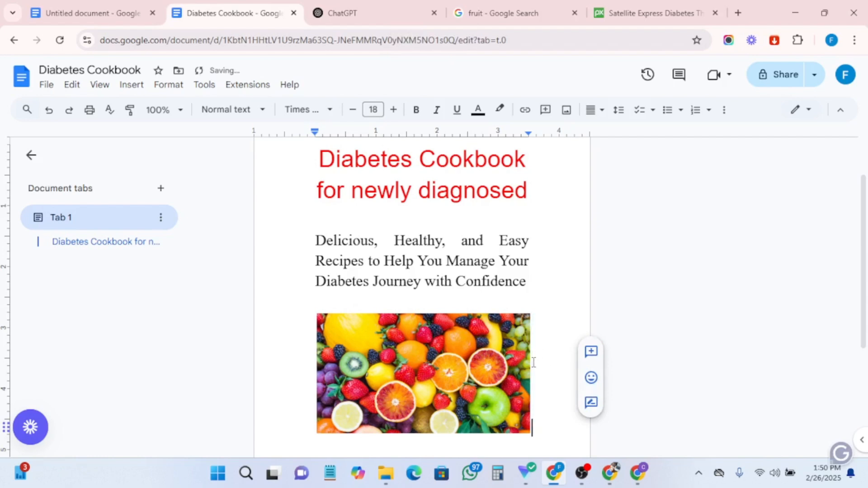
key(BackSpace)
right_click(374, 327)
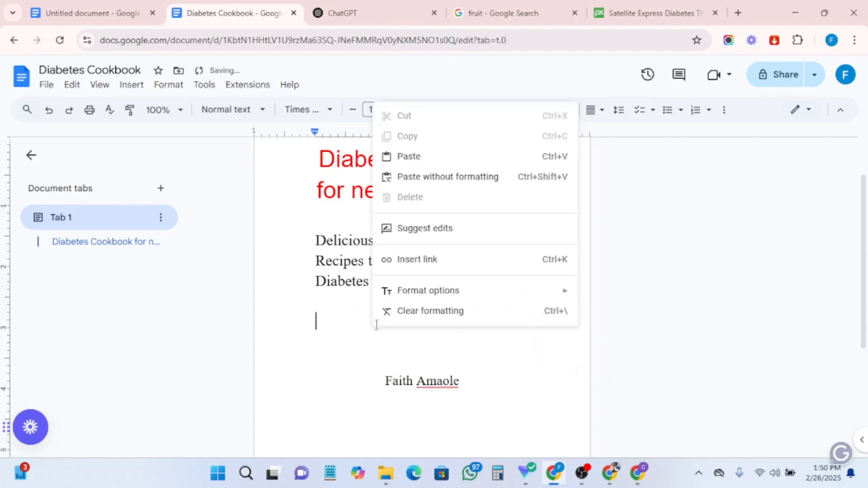
click(418, 158)
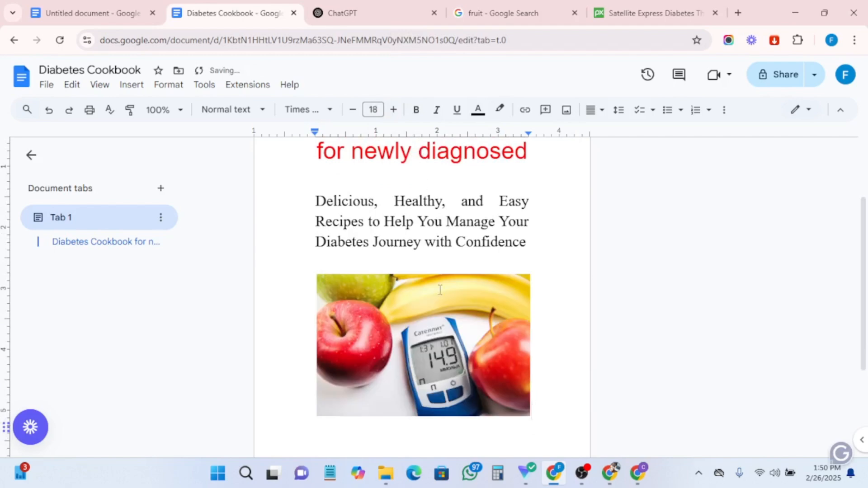
scroll(696, 292, down, 3)
scroll(672, 302, up, 4)
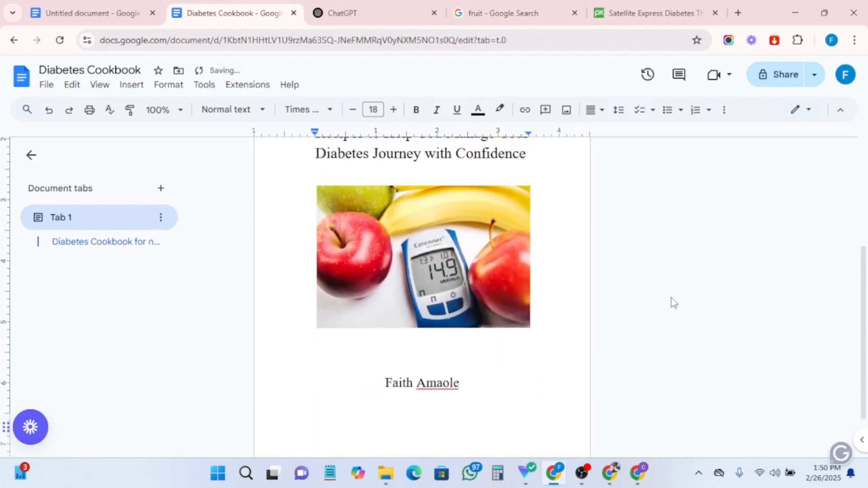
scroll(406, 212, up, 1)
scroll(502, 325, down, 5)
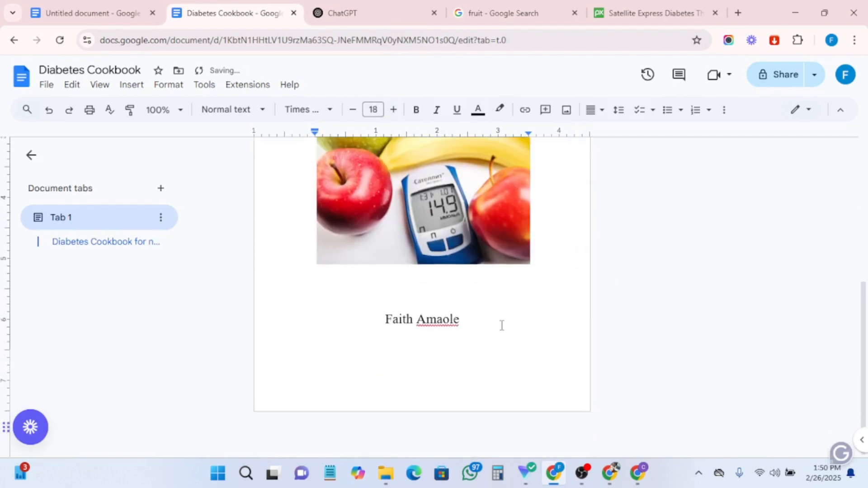
click(446, 365)
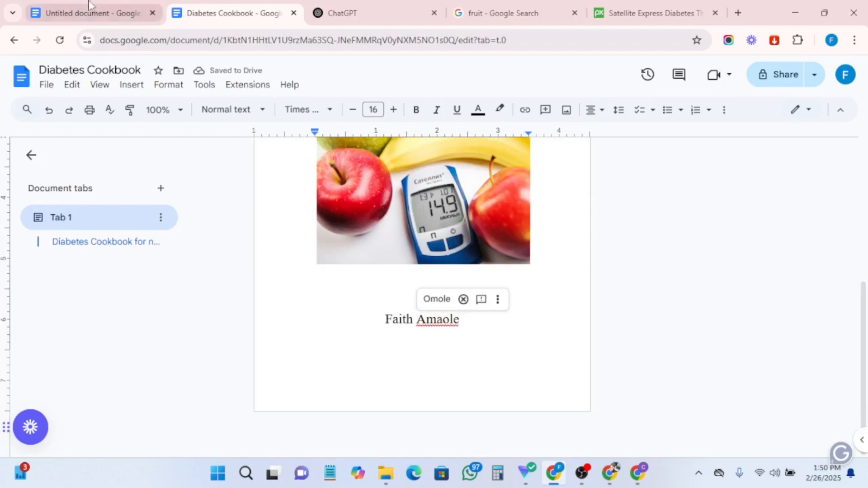
- In the ebook outline document, select and copy the "Copyright page" item
click(67, 10)
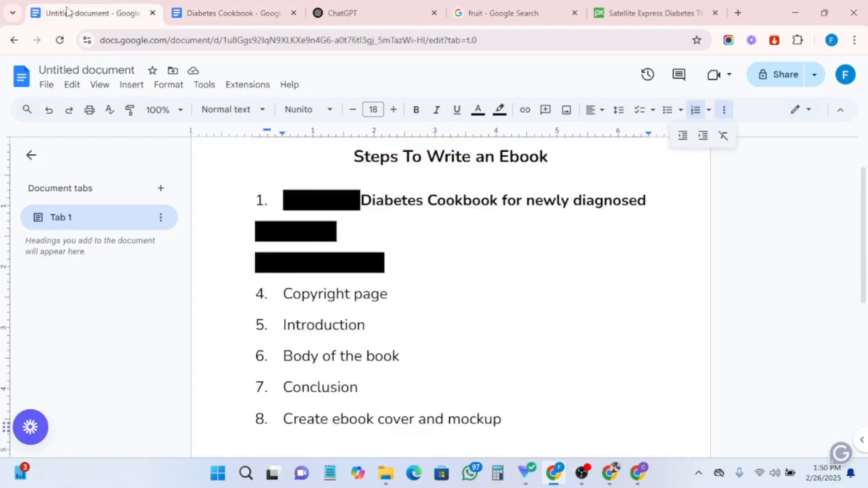
drag(393, 294, 283, 294)
right_click(324, 292)
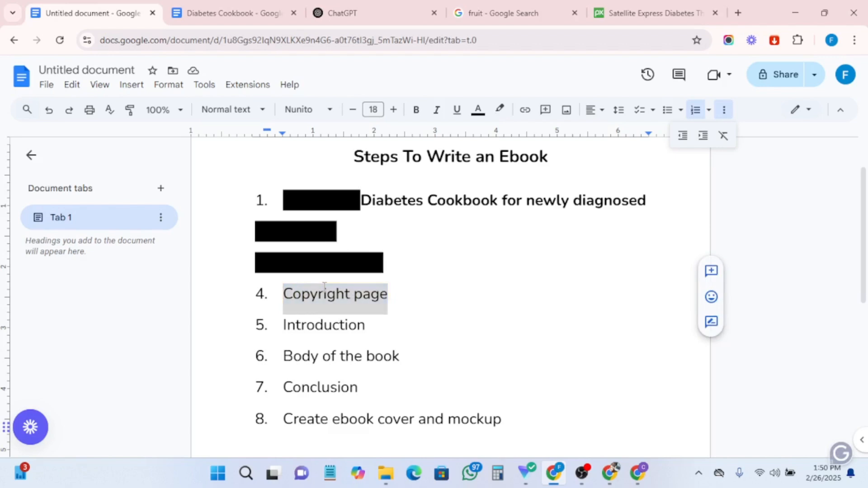
click(355, 140)
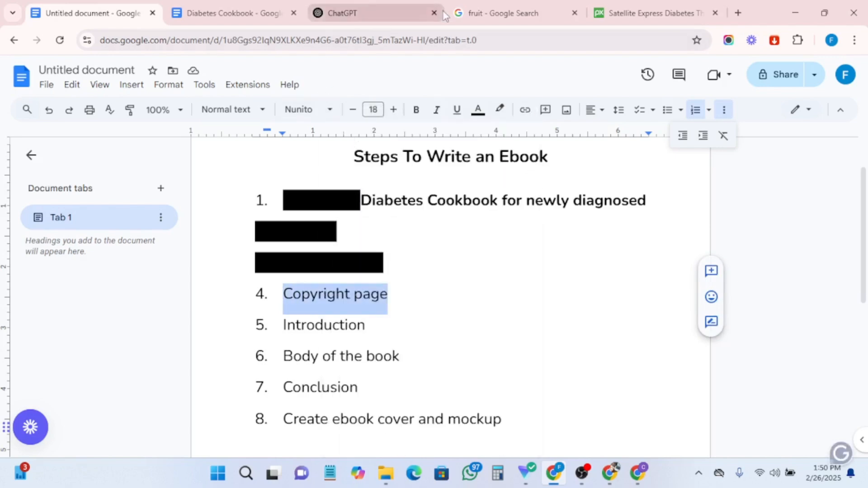
- Ask ChatGPT: write a copywrite page text for me
click(357, 2)
click(234, 381)
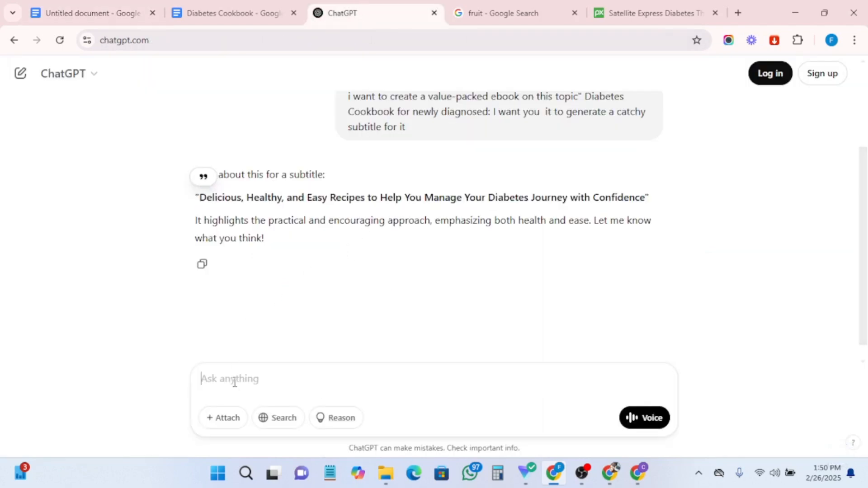
text(write a copywrite page text)
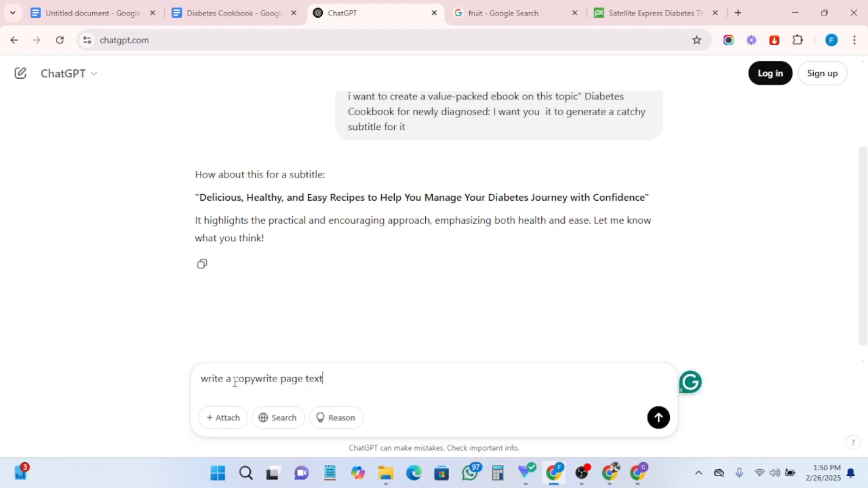
text(e)
key(Return)
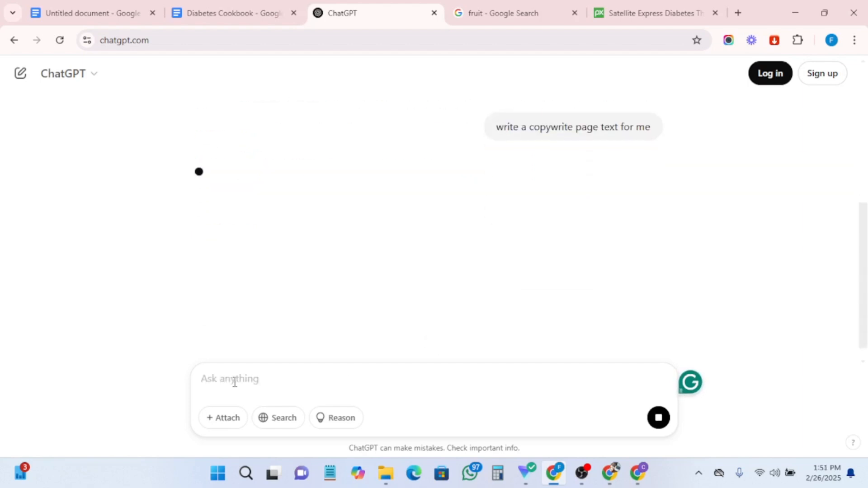
- Select and copy the copyright notice paragraph from ChatGPT's reply
scroll(370, 247, down, 1)
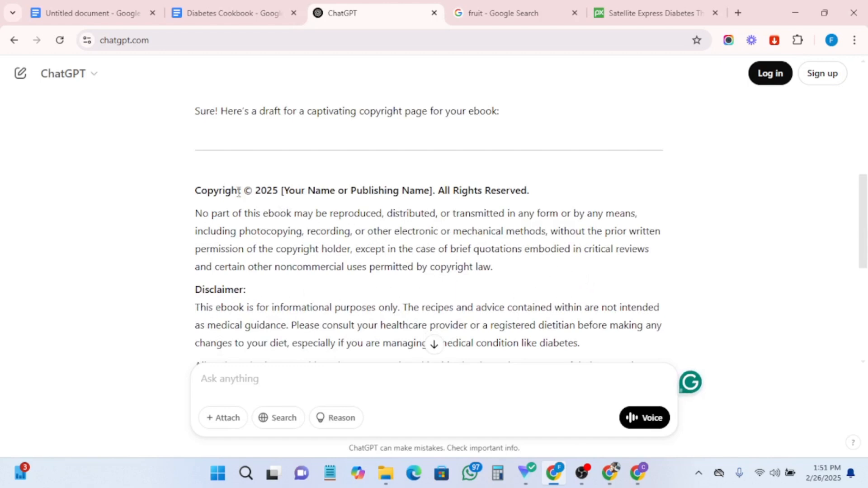
drag(195, 192, 499, 274)
right_click(448, 255)
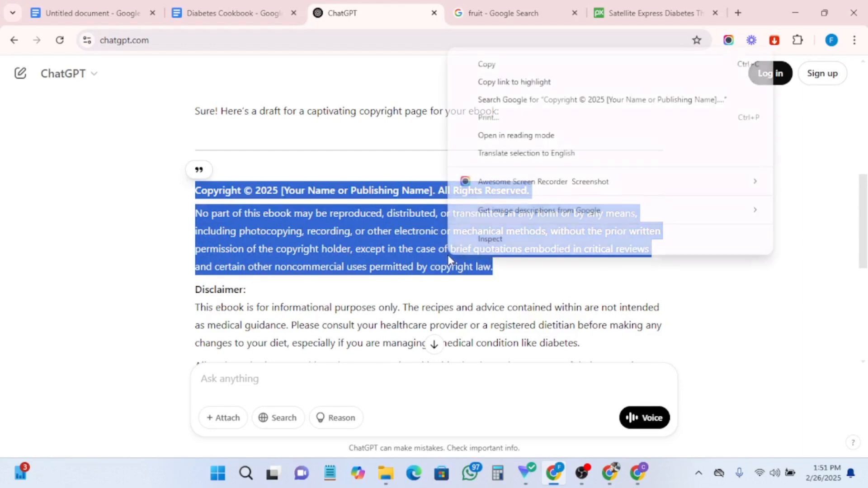
click(487, 65)
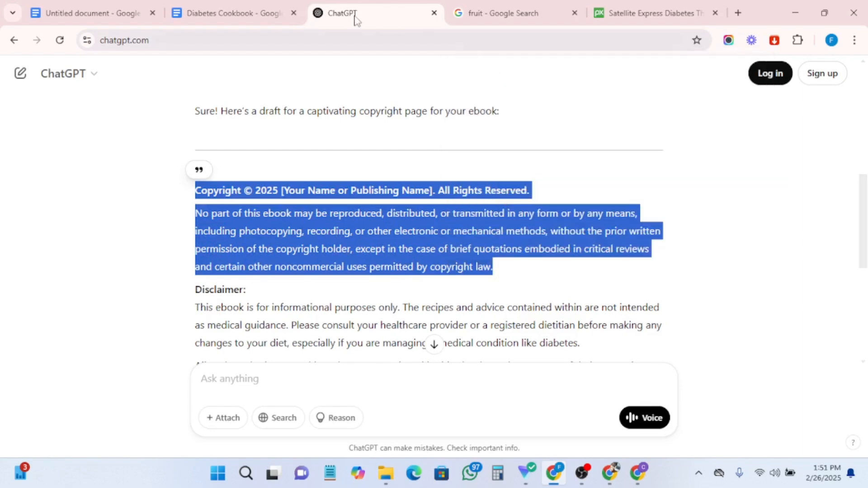
- Add blank lines after the author name to start a new page in the cookbook and paste the copyright text there
click(245, 11)
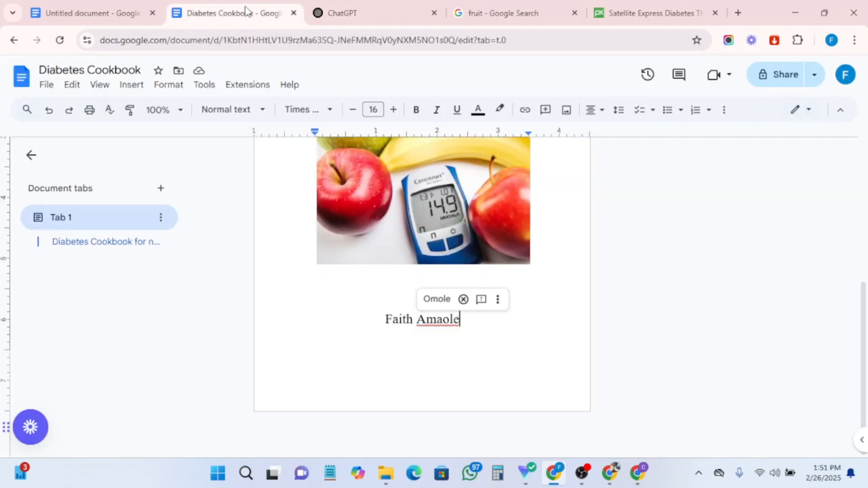
click(477, 378)
key(Return)
key(Return)
key(Return)
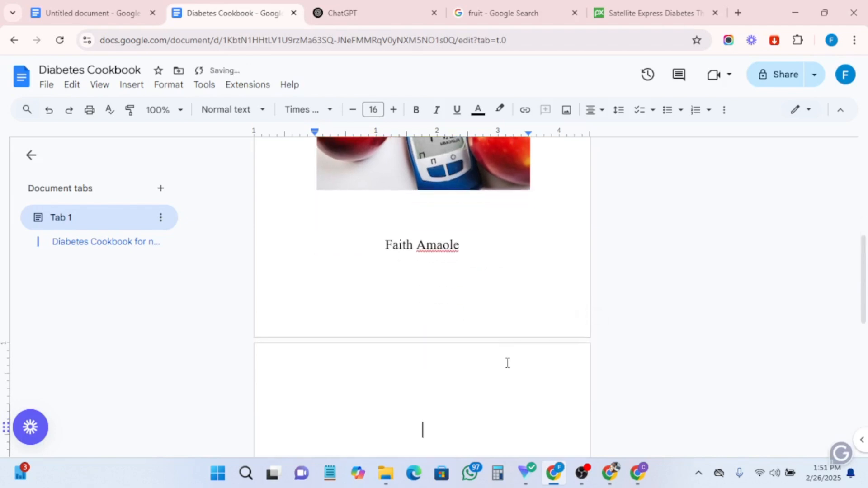
scroll(389, 344, down, 3)
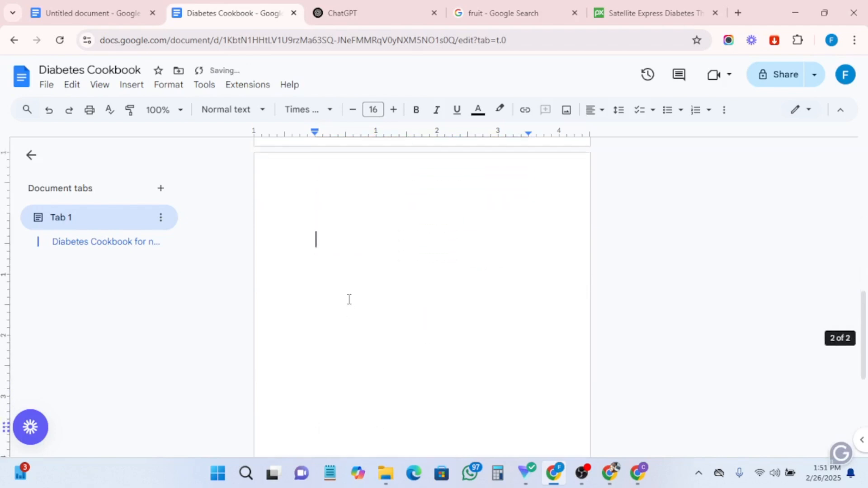
right_click(356, 284)
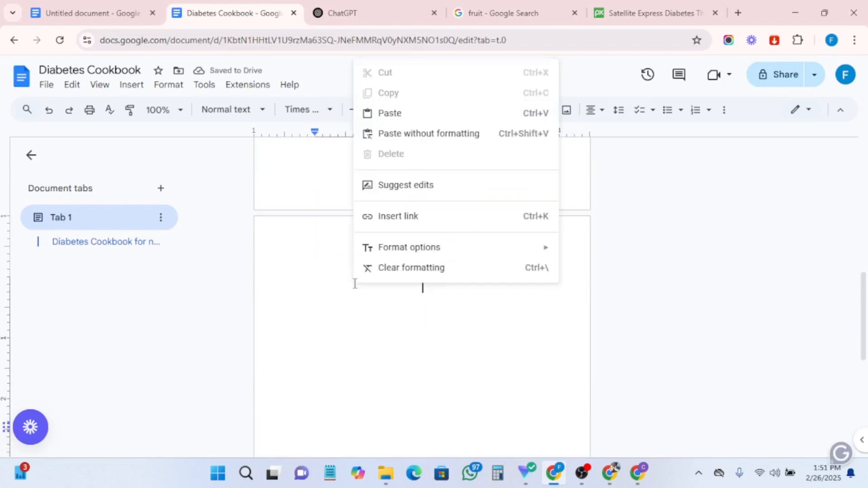
click(390, 114)
scroll(439, 235, up, 3)
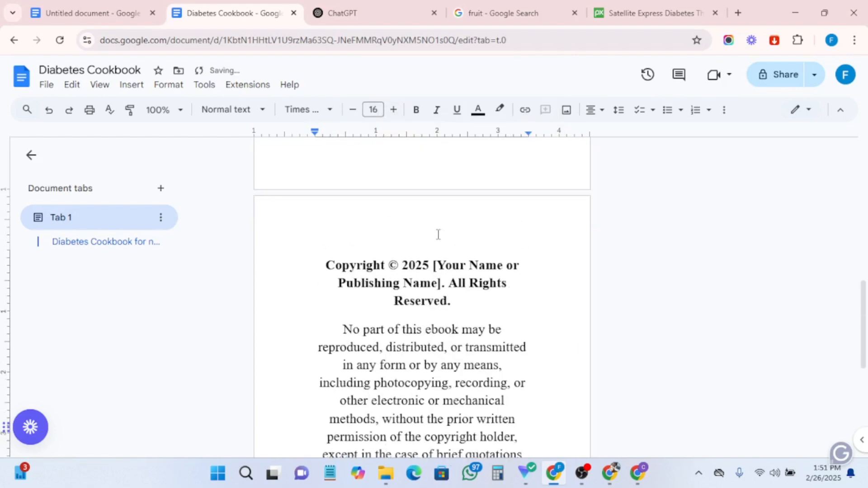
- Paste the copyright text into a new Notepad tab and replace the name placeholder with the author's full name
scroll(421, 367, down, 1)
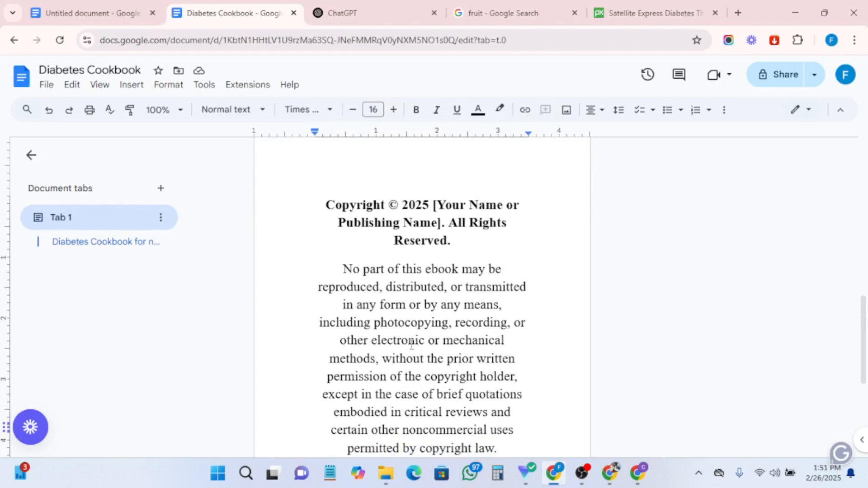
scroll(432, 362, down, 3)
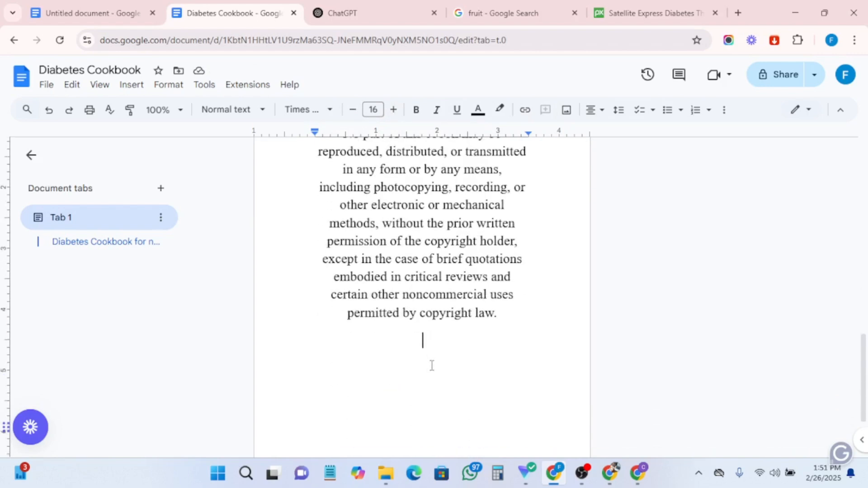
scroll(434, 353, up, 1)
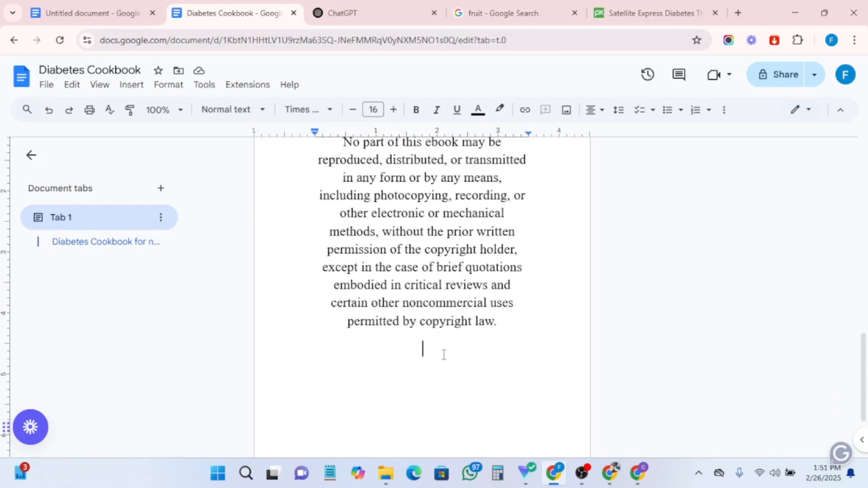
click(386, 474)
click(331, 474)
click(610, 114)
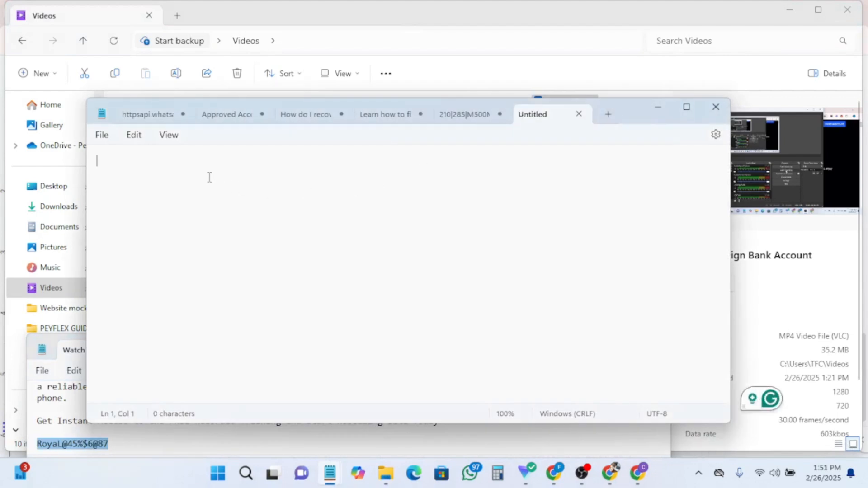
key(ctrl+v)
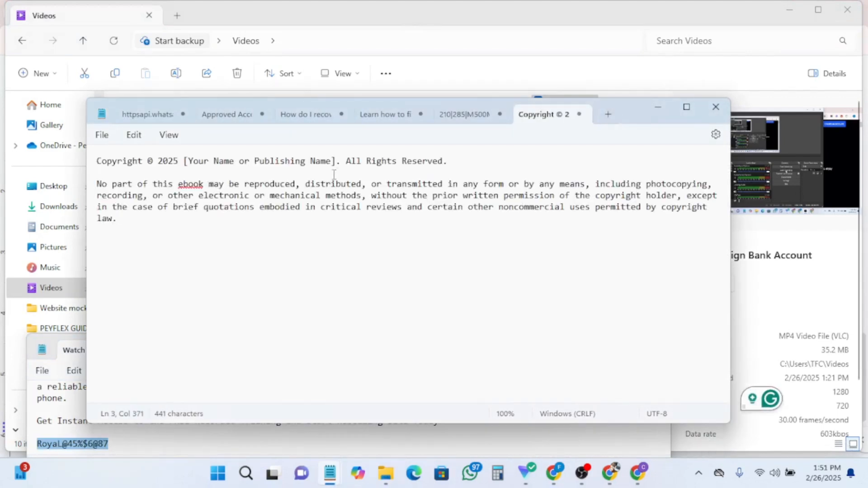
drag(337, 162, 184, 163)
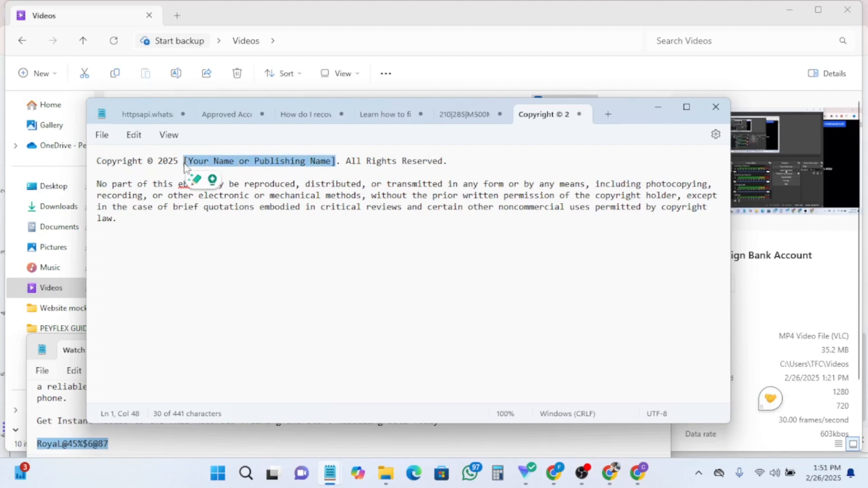
text(Faith)
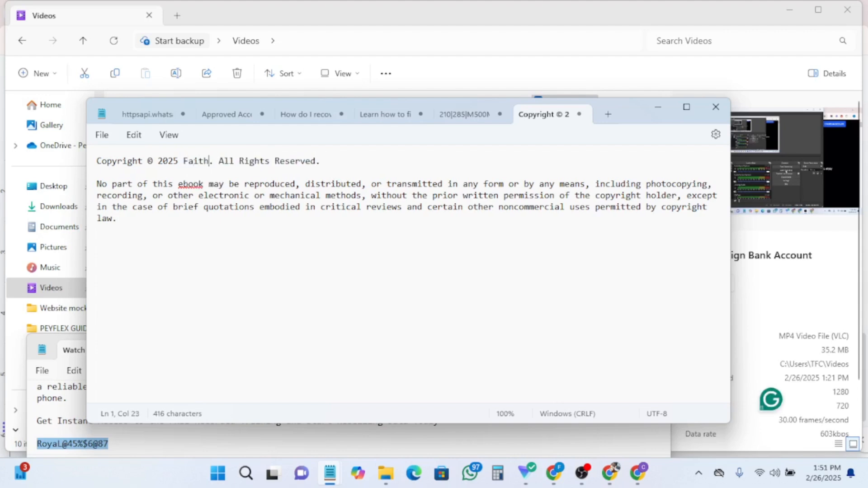
text( Amaol)
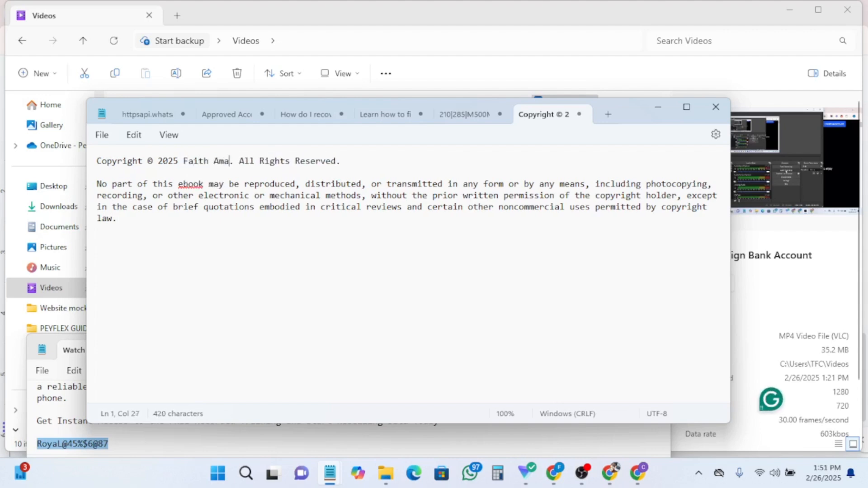
text(e)
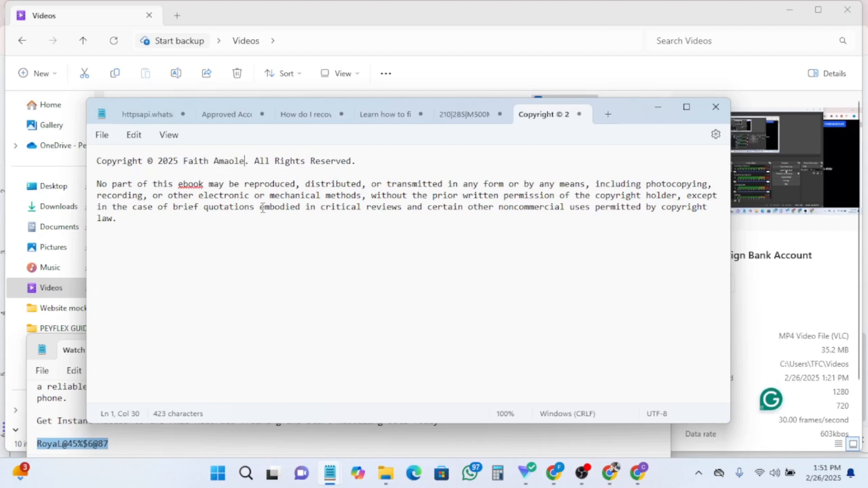
- Copy the edited copyright text and paste it over the copyright text on the cookbook's second page
key(ctrl+a)
key(ctrl+c)
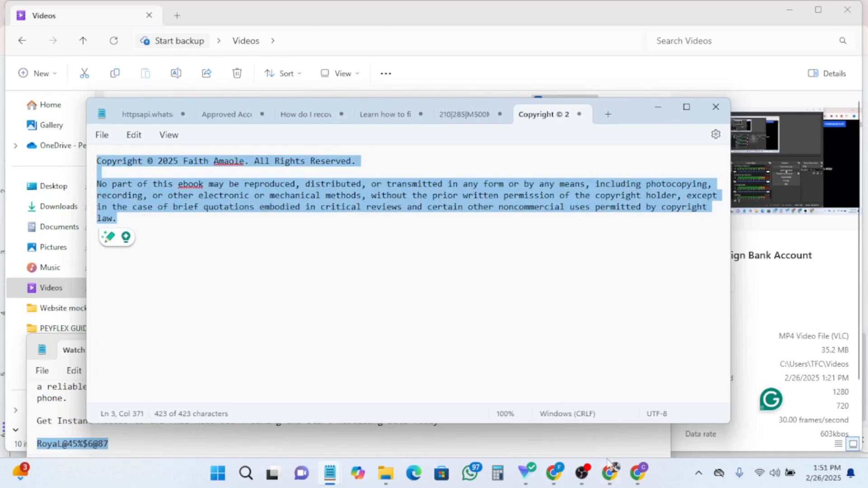
click(556, 475)
scroll(421, 298, up, 3)
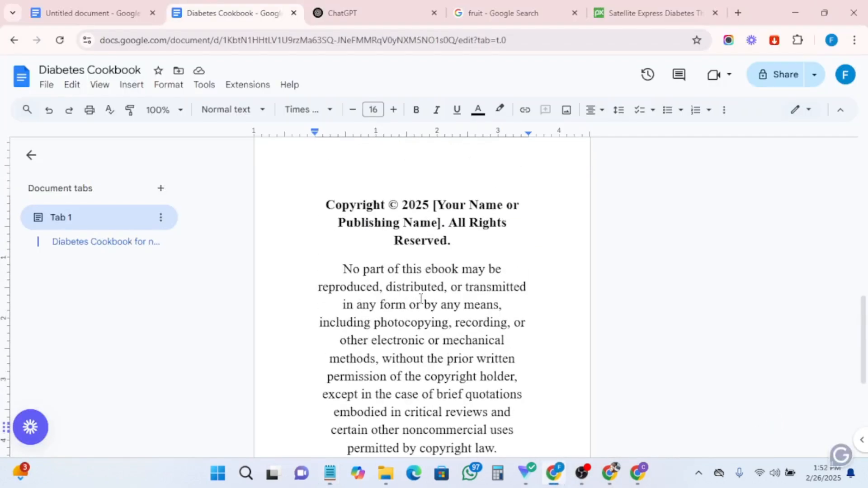
click(374, 234)
key(ctrl+a)
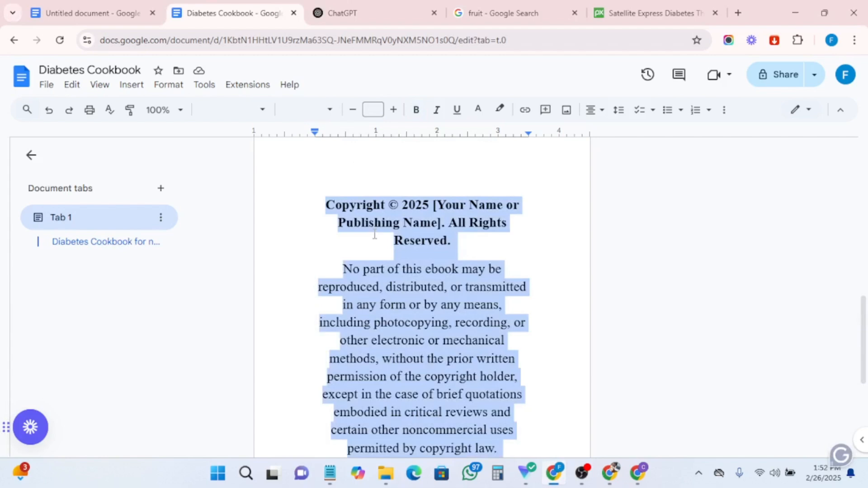
key(ctrl+v)
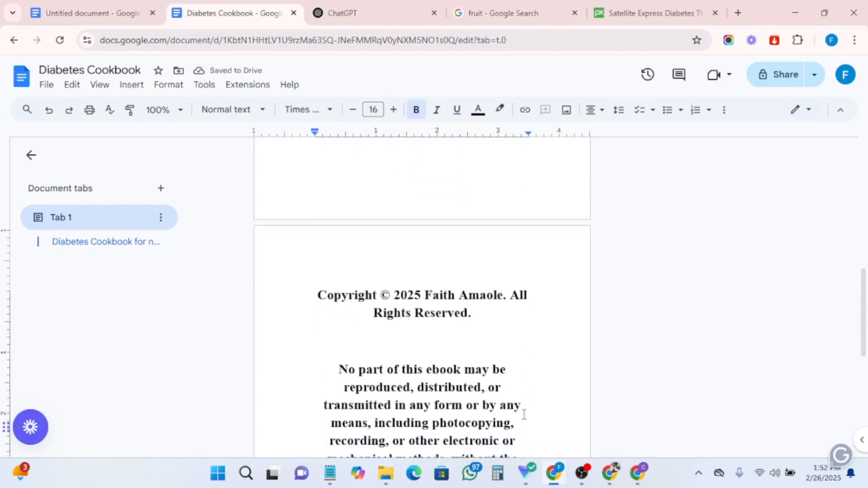
- Remove bold from the copyright body paragraph and reduce its font size to 12
drag(364, 273, 523, 449)
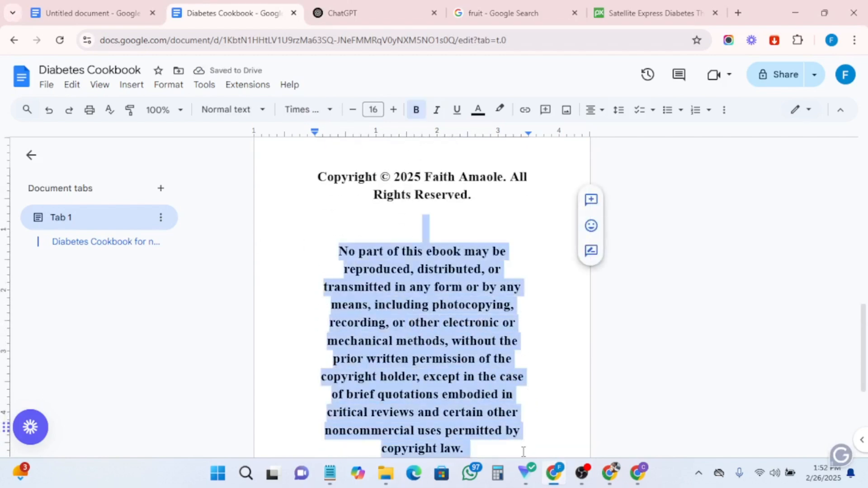
click(415, 111)
click(353, 110)
click(353, 110)
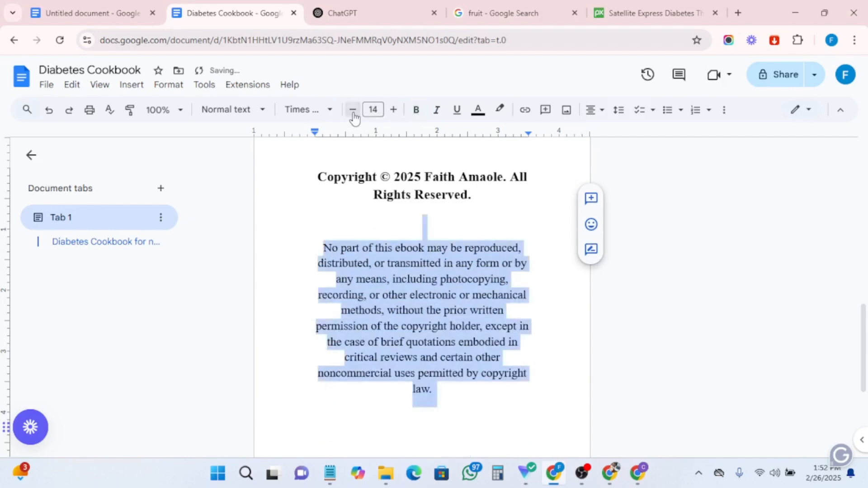
click(353, 110)
click(353, 111)
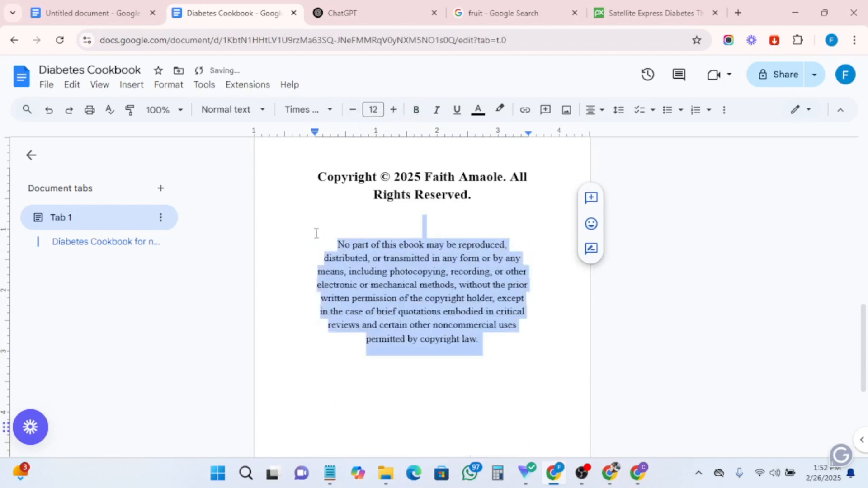
- Reduce the copyright heading's font size to 14
drag(316, 233, 272, 175)
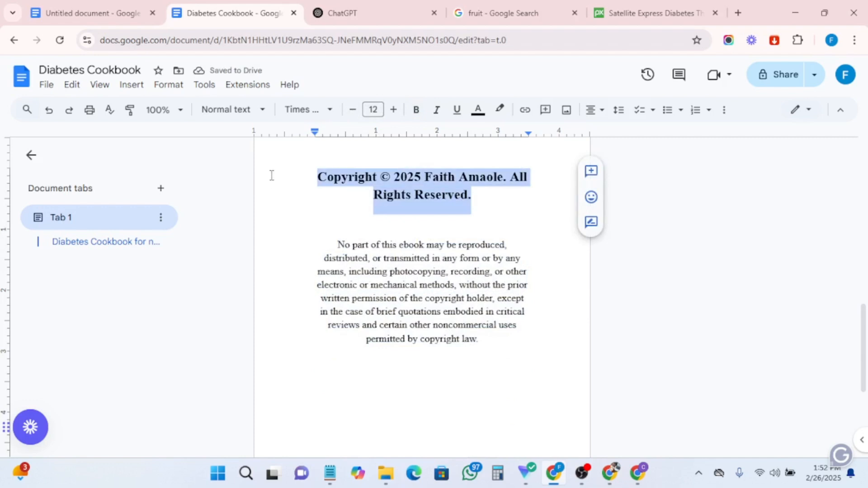
click(353, 109)
click(354, 110)
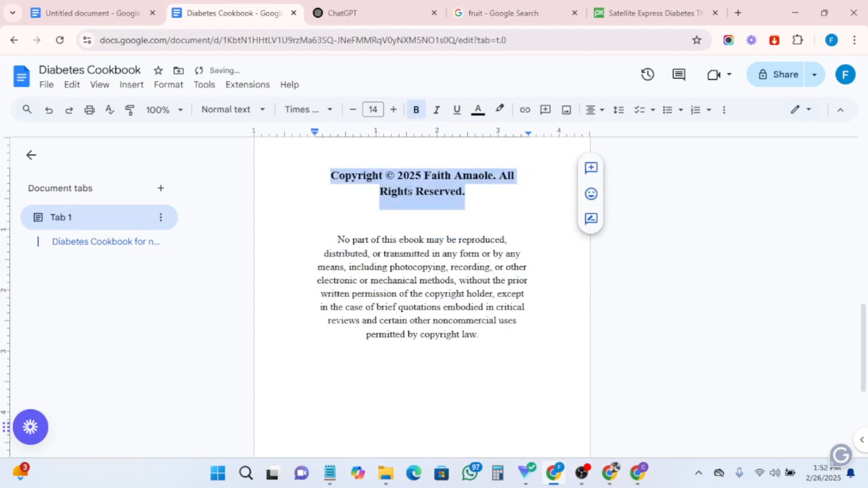
- Justify the copyright body paragraph
click(417, 240)
scroll(453, 363, up, 3)
scroll(452, 363, down, 2)
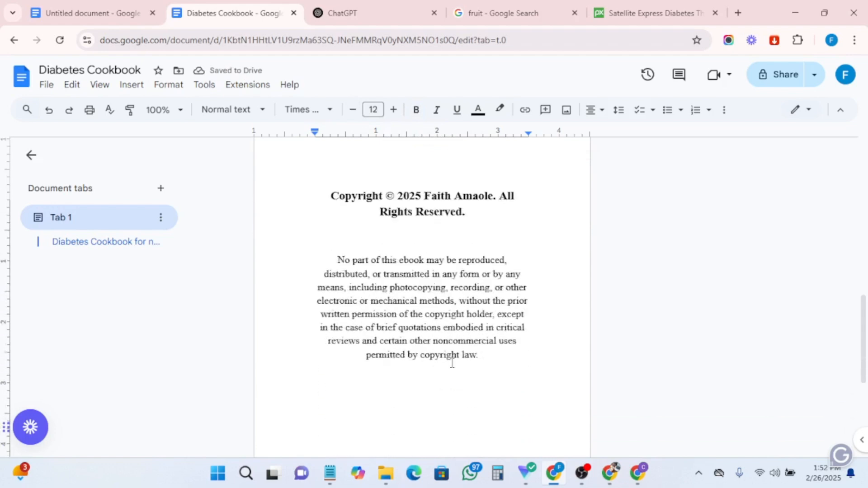
scroll(453, 363, down, 1)
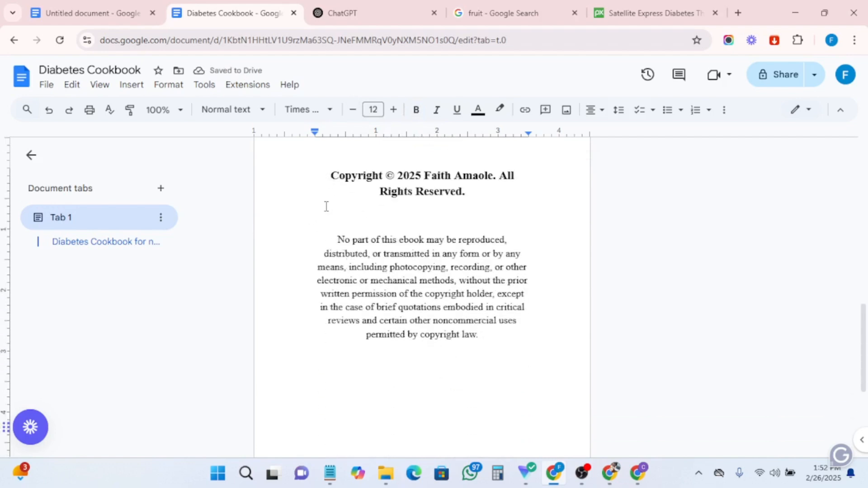
drag(328, 226, 482, 349)
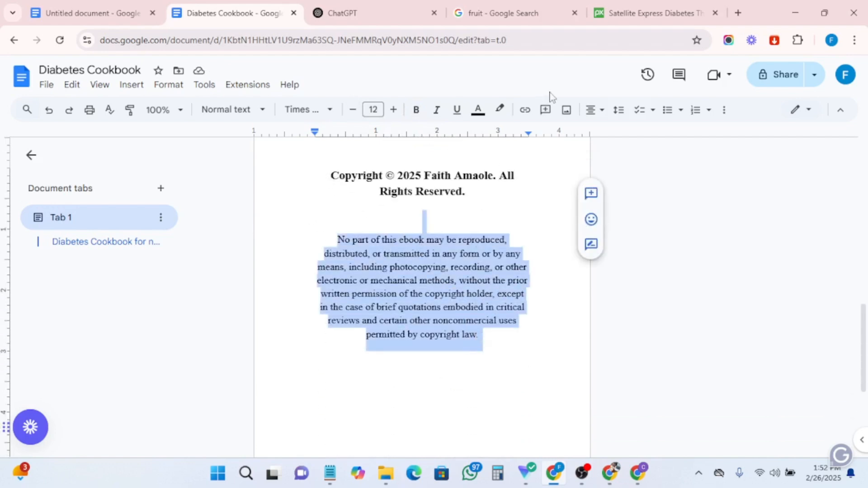
click(596, 110)
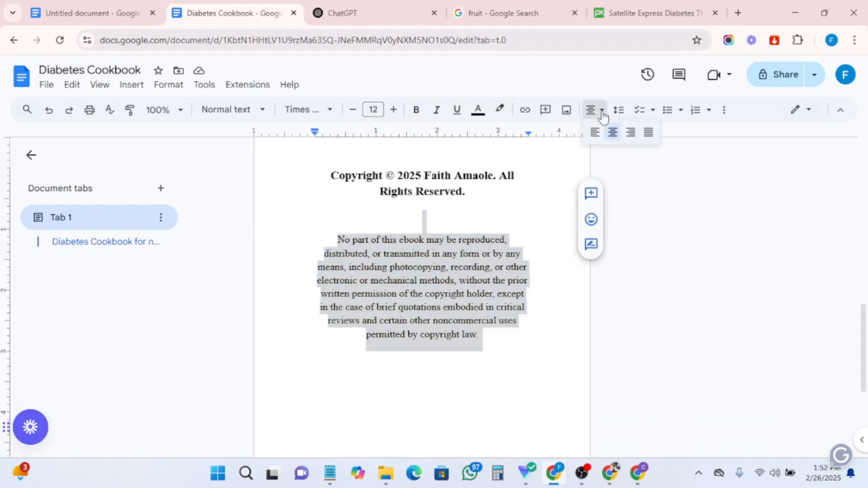
click(648, 132)
- Scroll through the cookbook to review the title page and the copyright page
click(465, 353)
scroll(438, 327, up, 1)
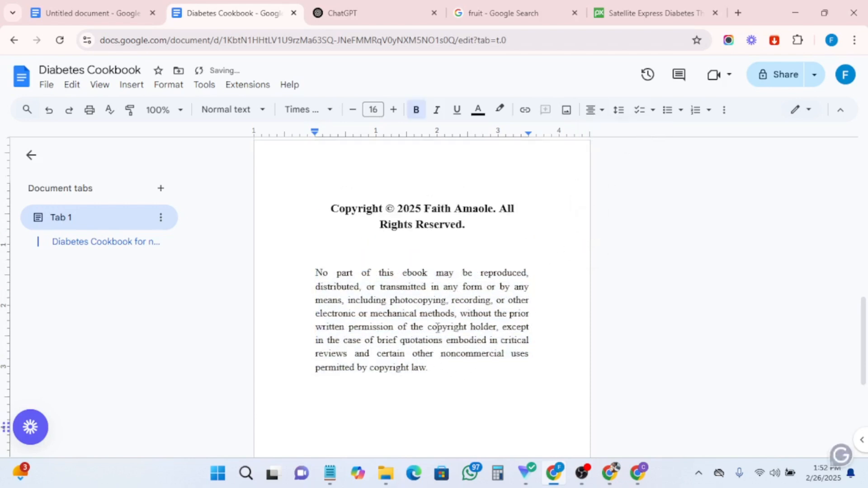
scroll(437, 326, up, 3)
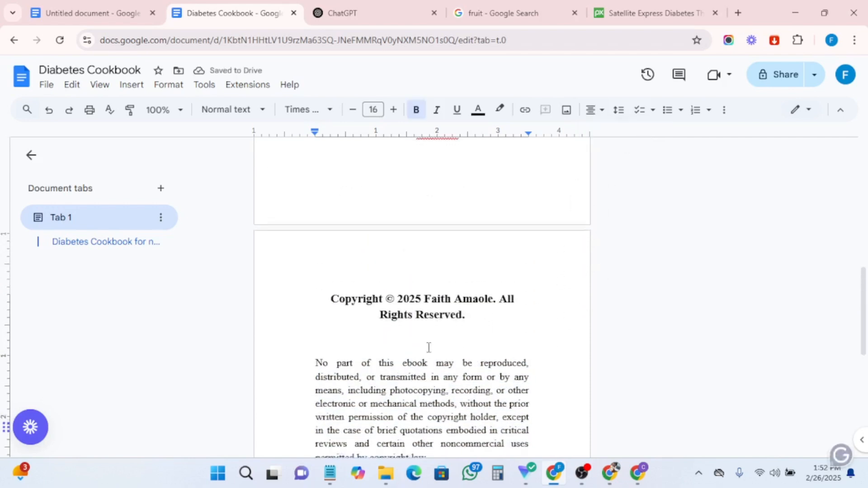
scroll(428, 349, down, 6)
scroll(429, 349, up, 6)
scroll(428, 349, up, 10)
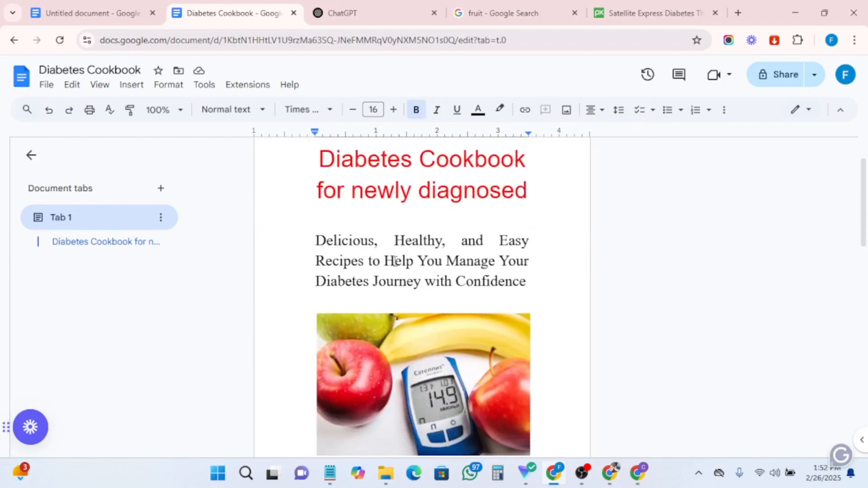
scroll(394, 261, up, 2)
scroll(401, 258, down, 8)
scroll(400, 265, down, 4)
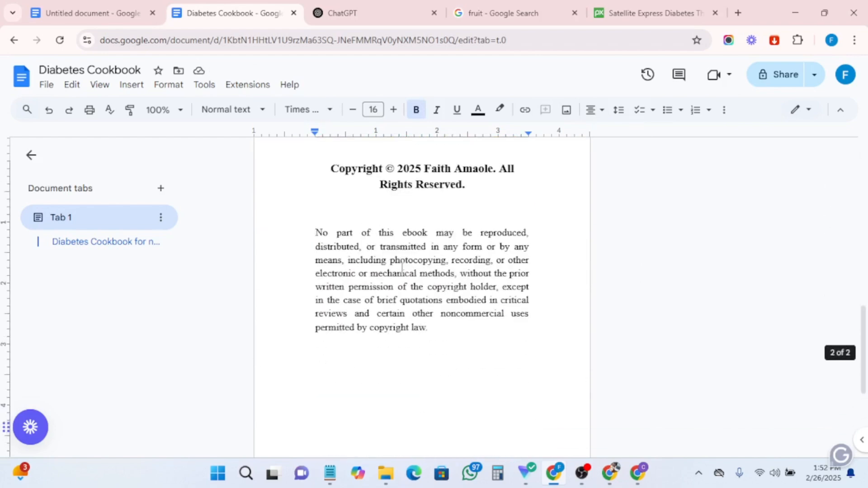
scroll(407, 316, up, 1)
scroll(422, 362, down, 6)
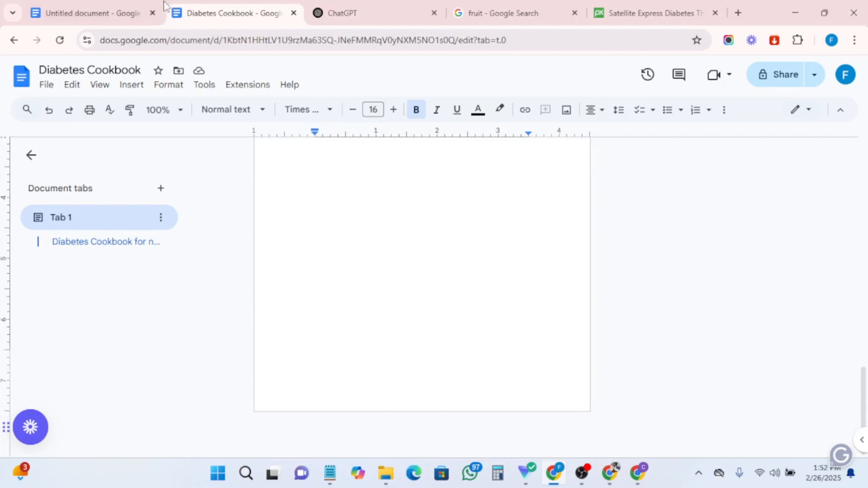
- In the ebook outline document, select and copy the "Introduction" item
click(72, 18)
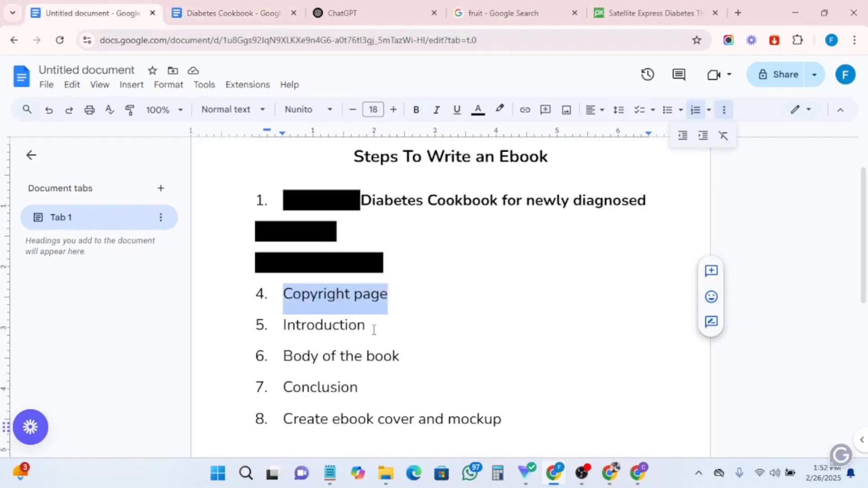
drag(367, 329, 272, 330)
right_click(311, 323)
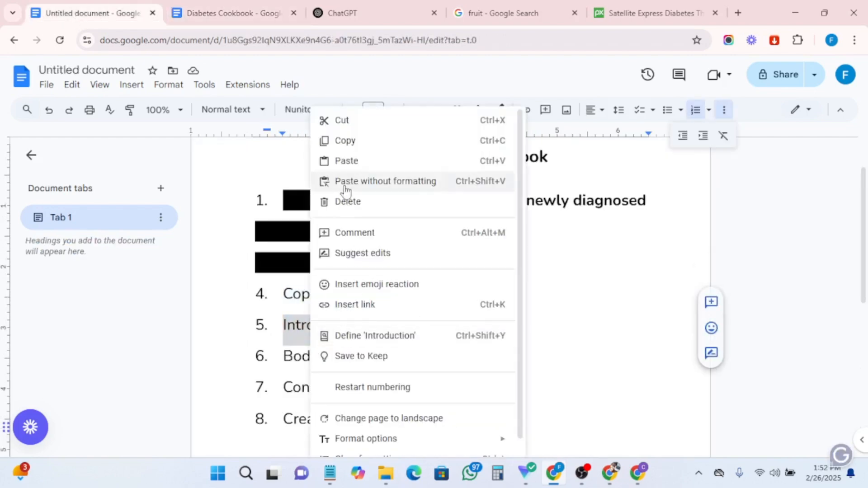
click(347, 143)
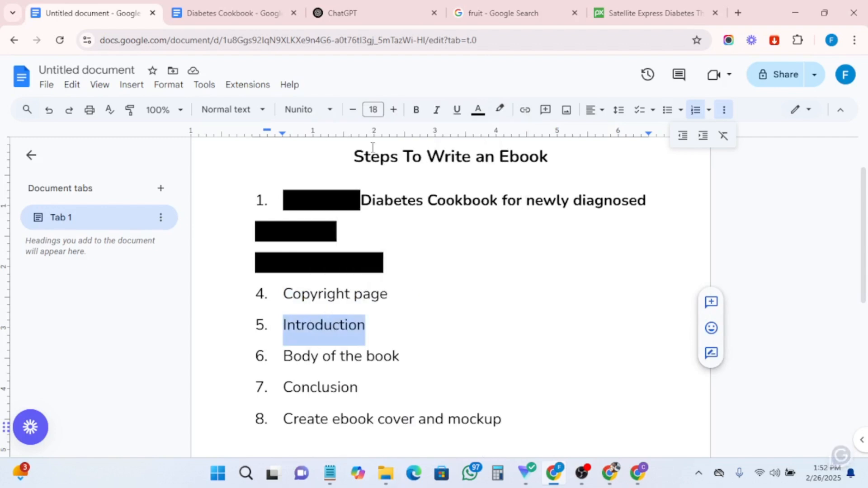
scroll(440, 427, down, 4)
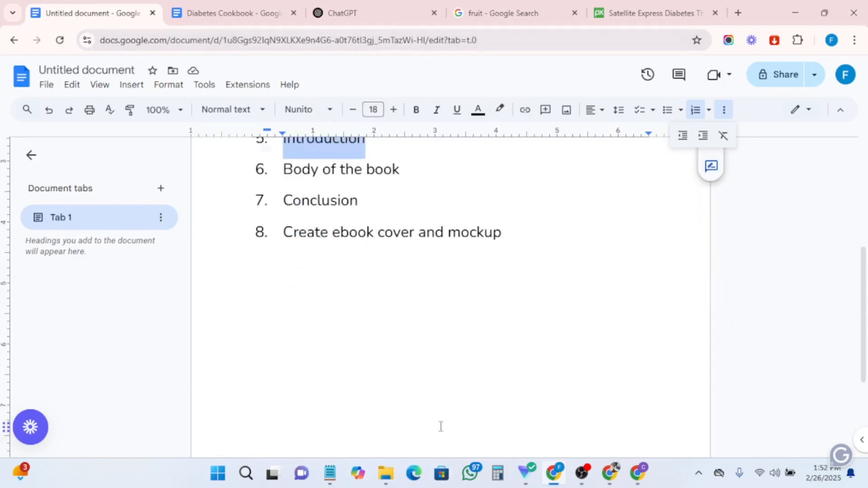
- Add blank lines below the copyright page to start a new page in the cookbook
click(224, 14)
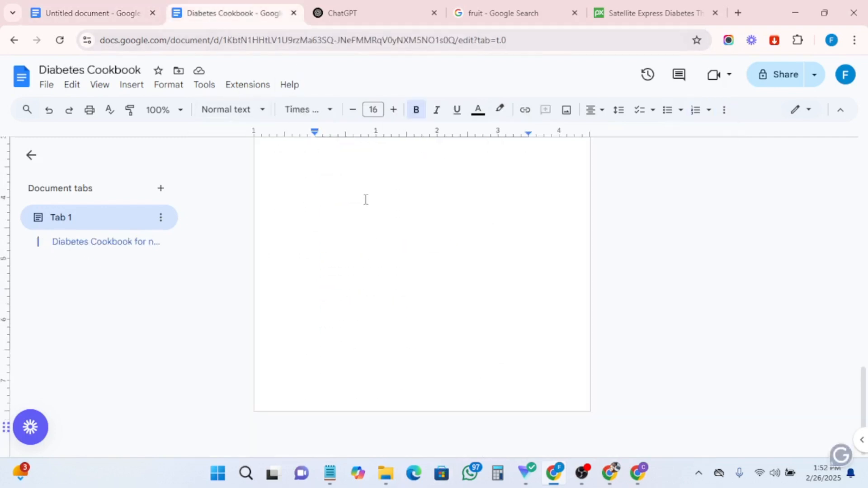
scroll(379, 254, up, 3)
scroll(389, 300, down, 3)
click(389, 300)
key(Return)
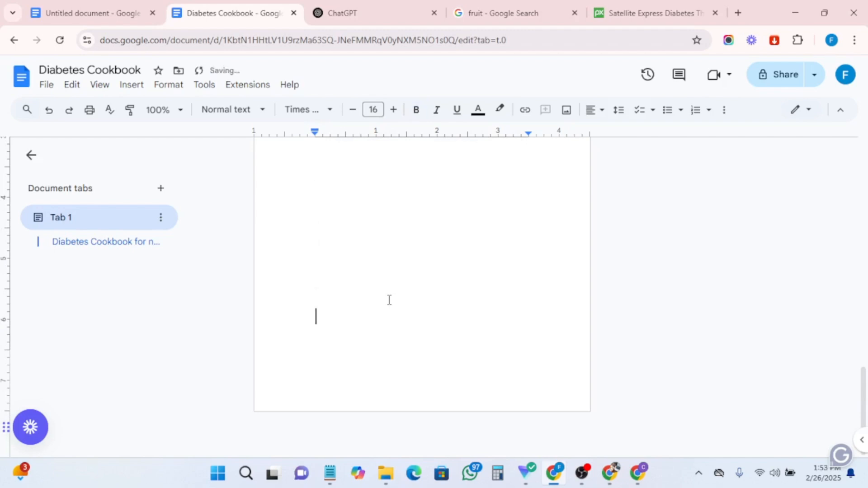
key(Return)
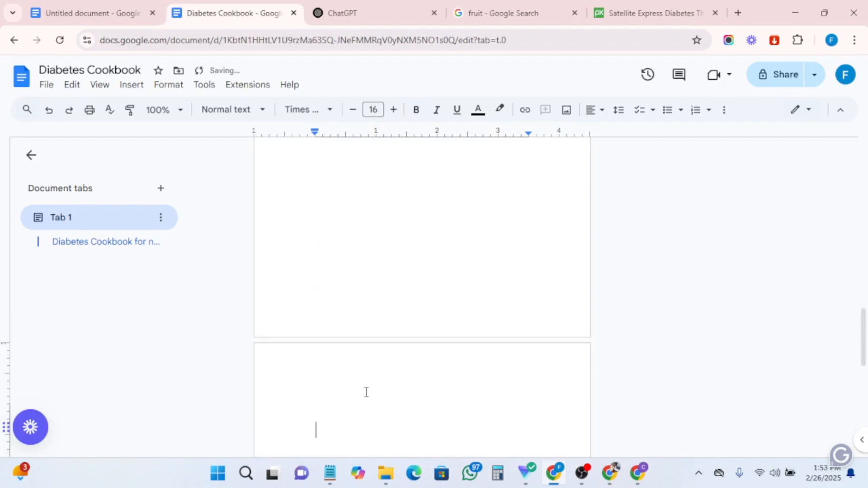
scroll(379, 378, down, 1)
click(392, 348)
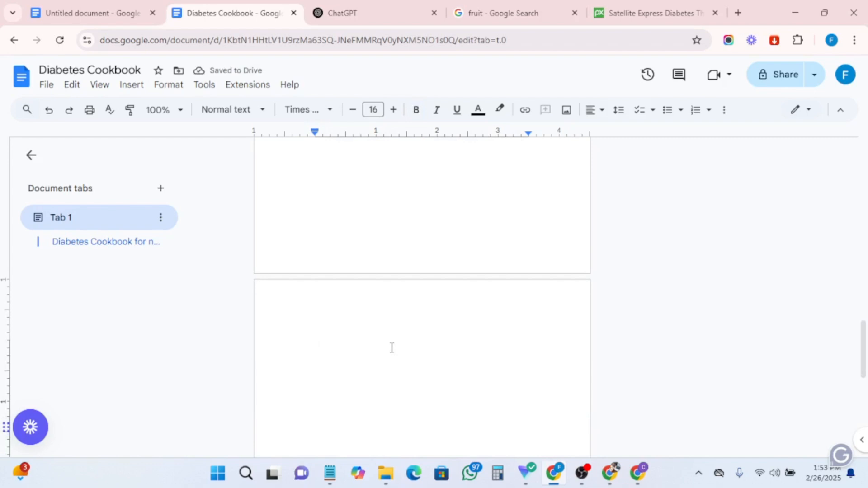
- Paste the copied "Introduction" item at the top of the new page in bold and remove its list numbering
key(ctrl+b)
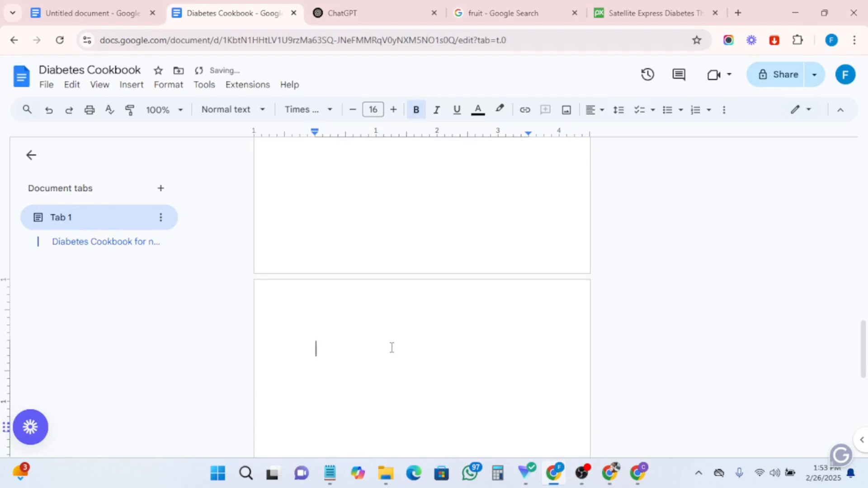
key(ctrl+v)
click(345, 357)
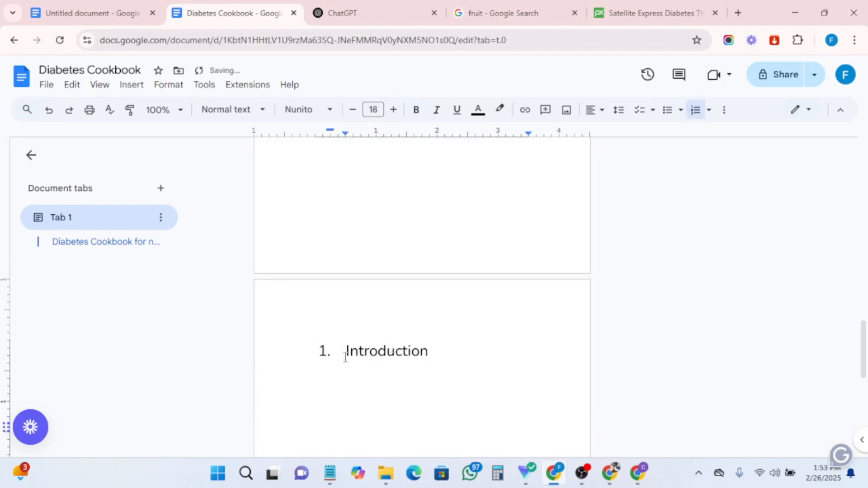
key(BackSpace)
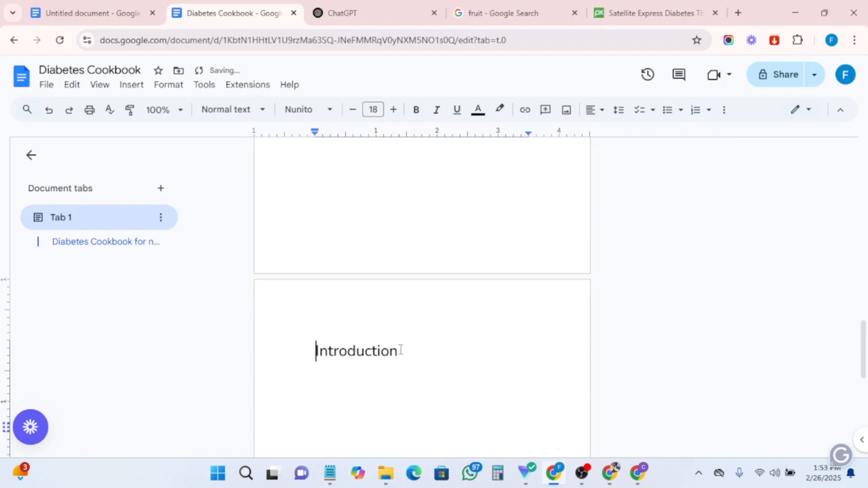
- Set the Introduction heading's font to Times New Roman and centre it on the page
drag(400, 352, 315, 353)
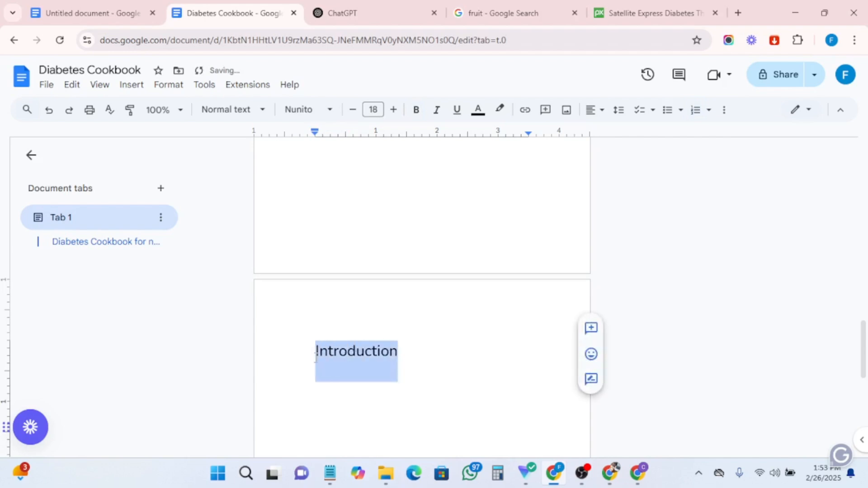
click(304, 109)
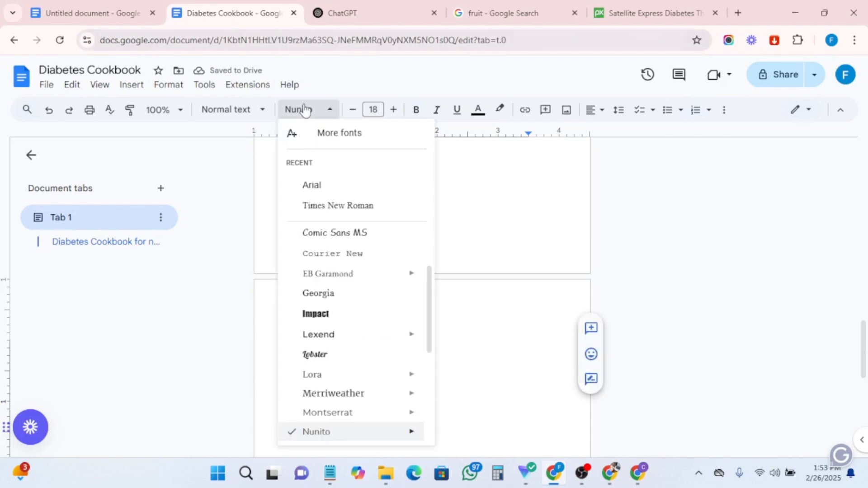
click(323, 205)
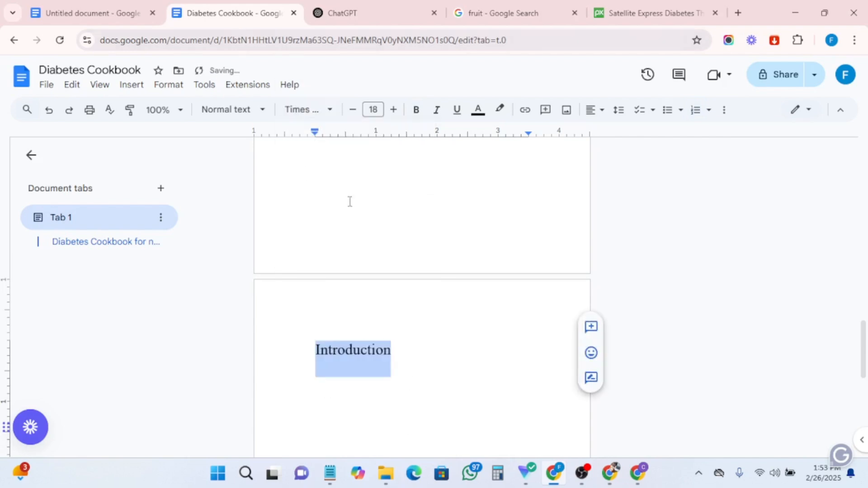
click(588, 117)
click(613, 135)
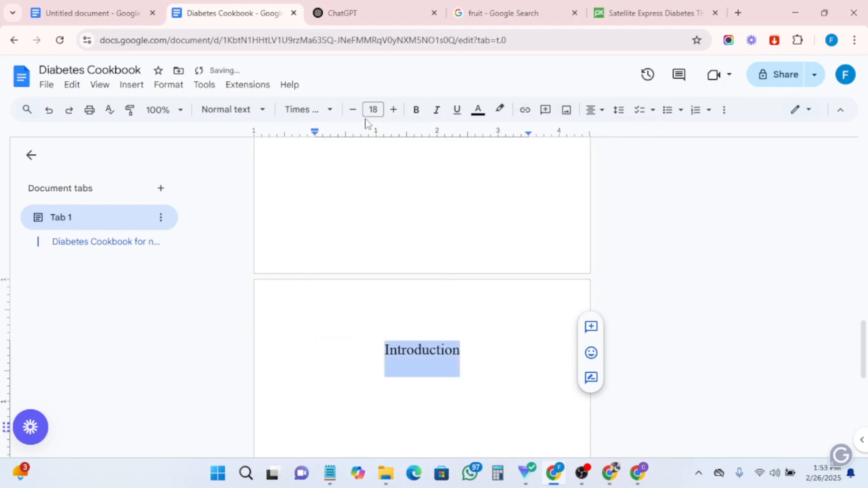
- Enlarge the Introduction heading to 20 pt and apply the Heading 2 style to it
click(393, 112)
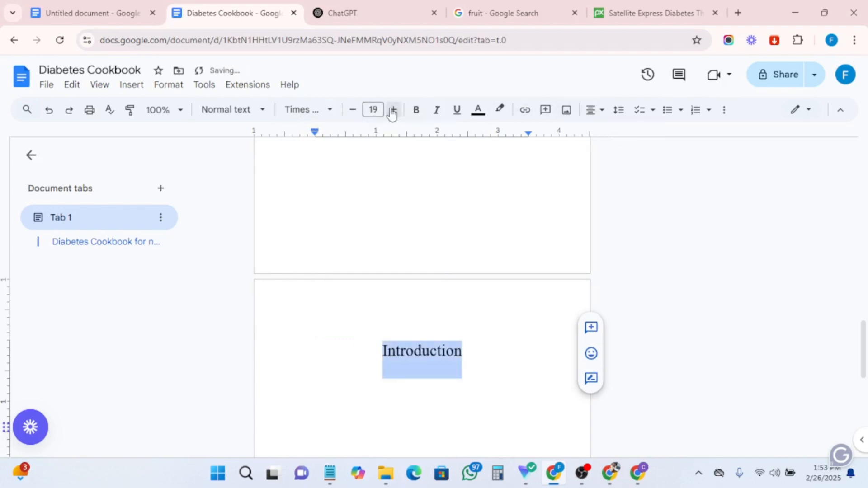
click(393, 112)
scroll(447, 298, down, 3)
scroll(452, 304, up, 1)
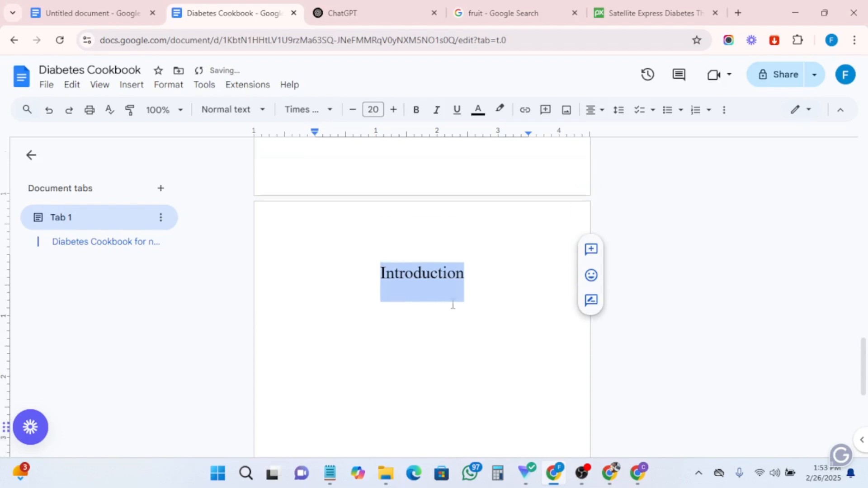
scroll(432, 266, up, 1)
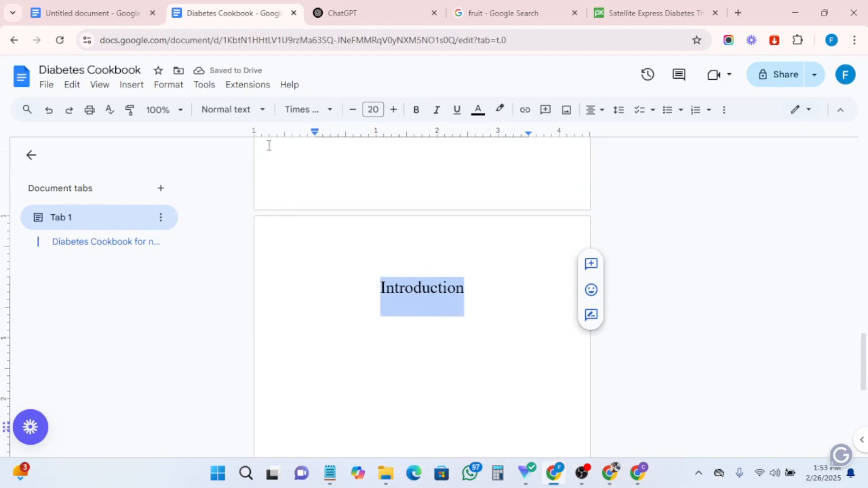
click(233, 109)
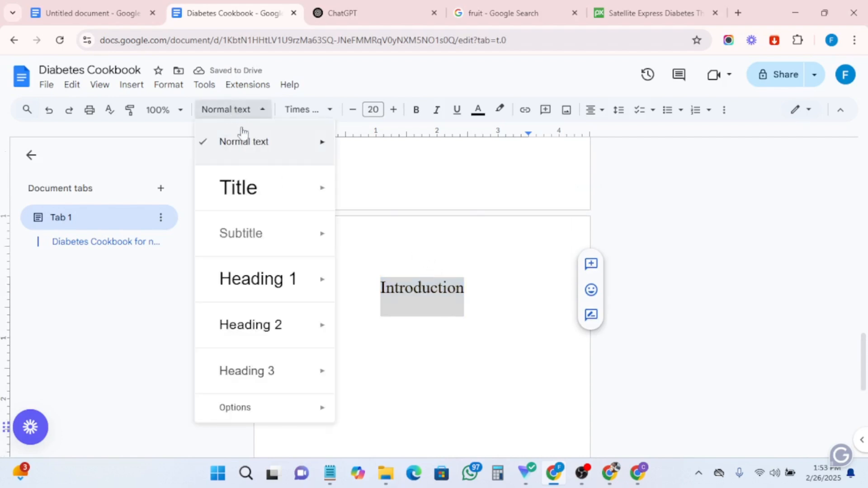
click(245, 325)
- In the ebook outline document, add a new item "Time of contents" right after "Copyright page"
scroll(483, 343, up, 2)
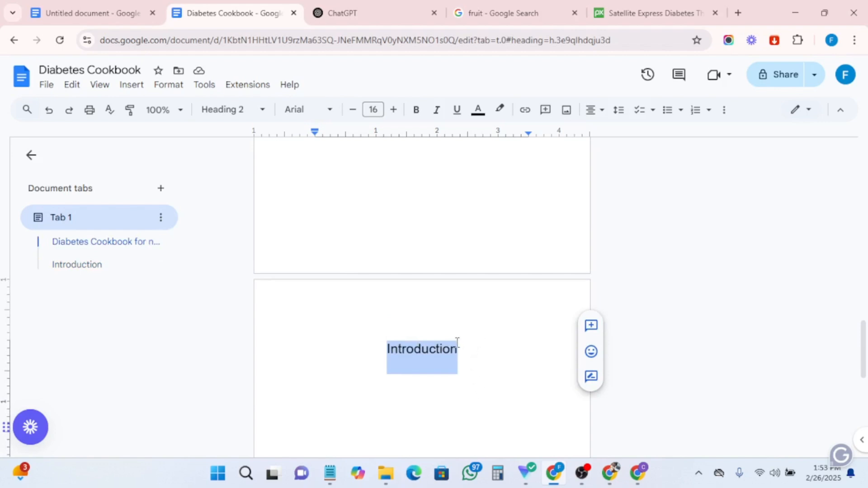
scroll(474, 344, up, 5)
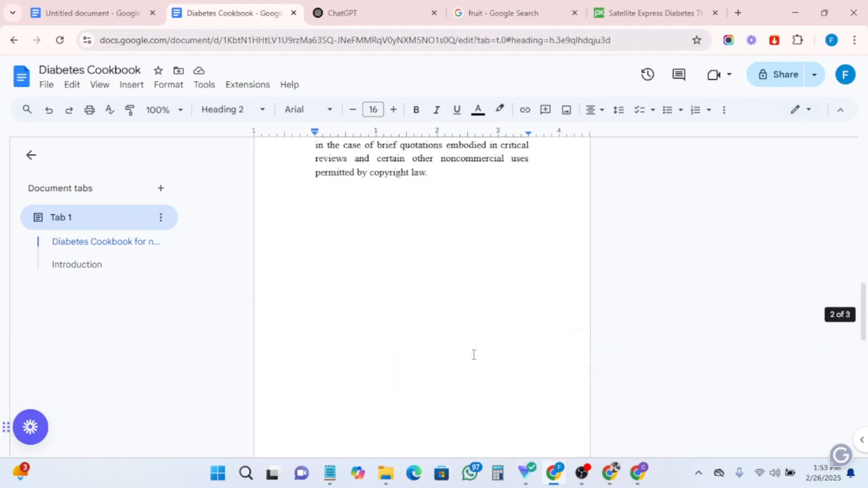
scroll(473, 354, down, 5)
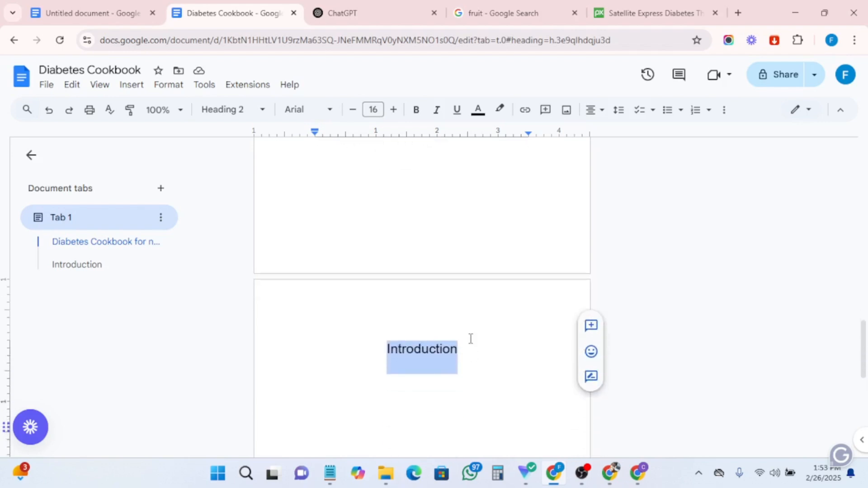
click(91, 13)
scroll(349, 224, up, 4)
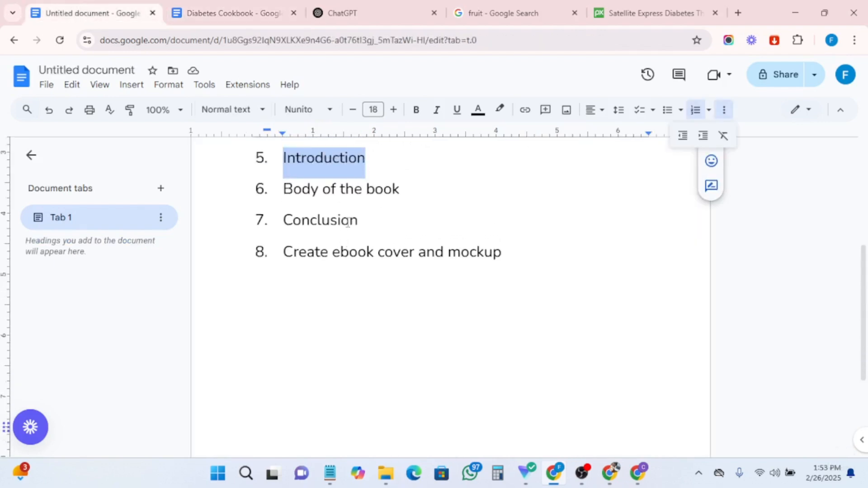
click(400, 286)
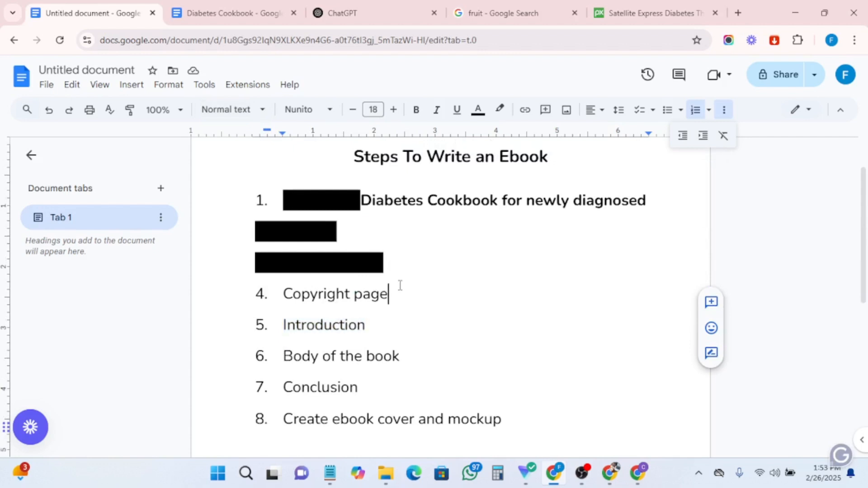
key(Return)
text(T)
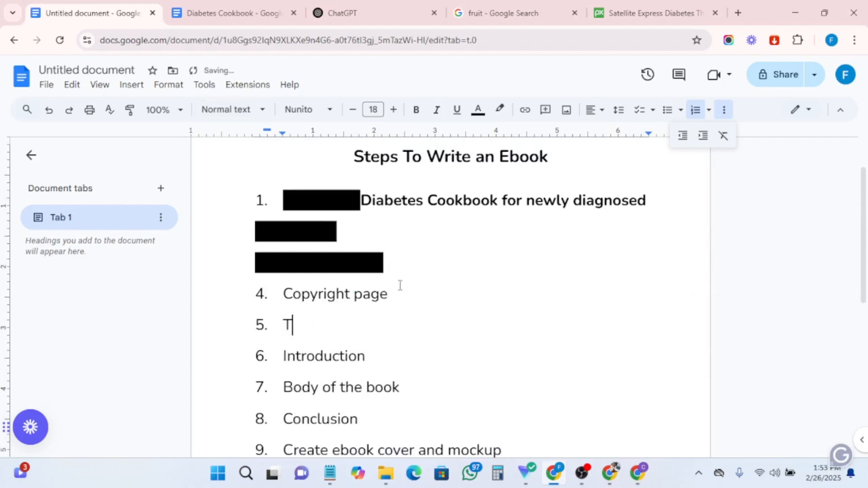
text(ime of con)
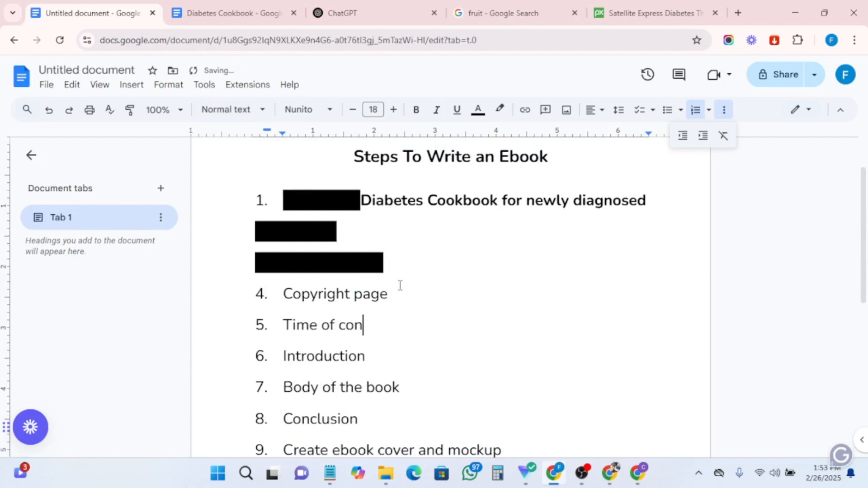
text(tents)
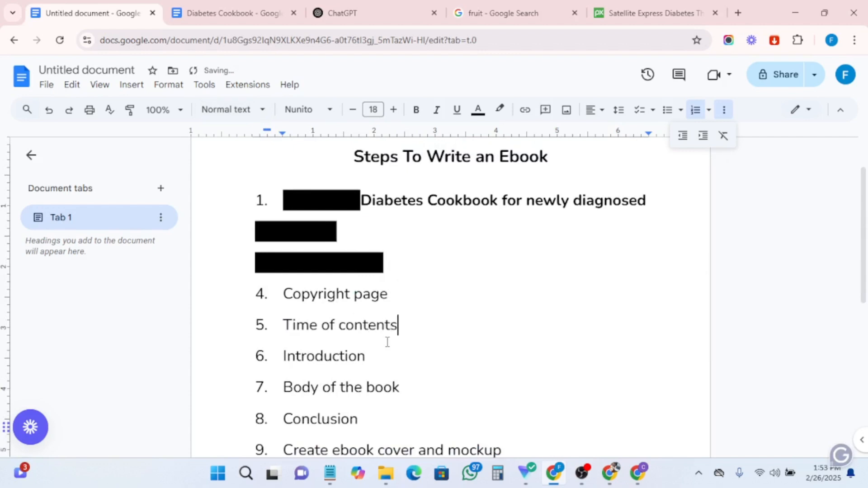
- Copy the "Time of contents" item and paste it over the Introduction heading in the cookbook, removing its numbering
drag(401, 328, 303, 332)
right_click(303, 333)
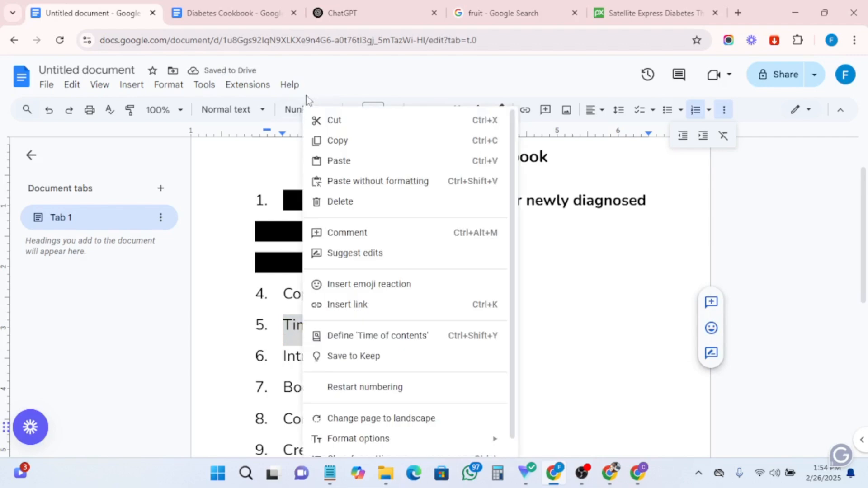
click(338, 141)
click(229, 13)
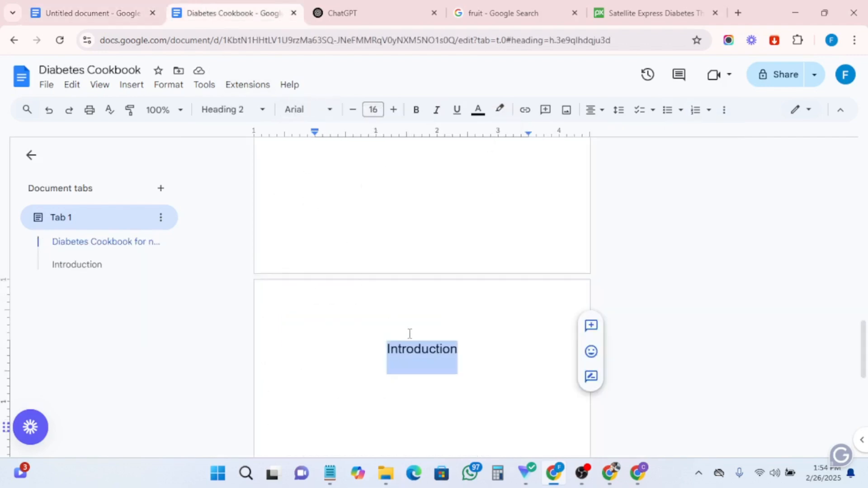
key(ctrl+v)
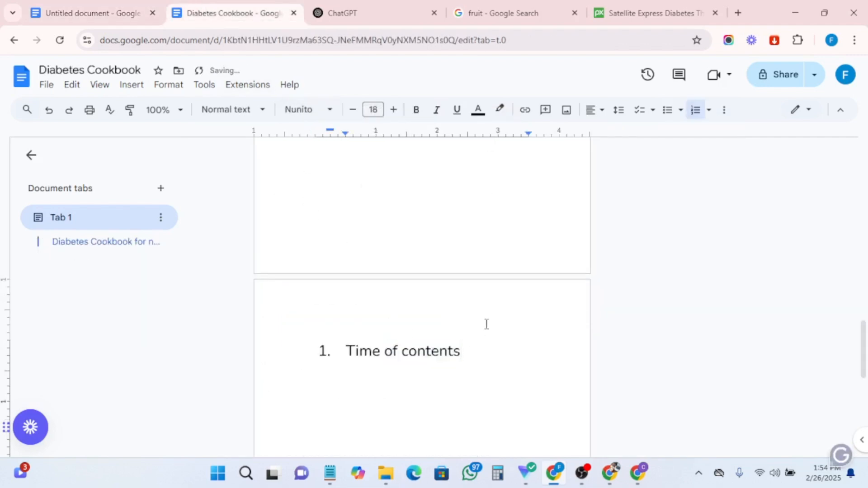
click(354, 349)
key(BackSpace)
key(BackSpace)
key(BackSpace)
text(T)
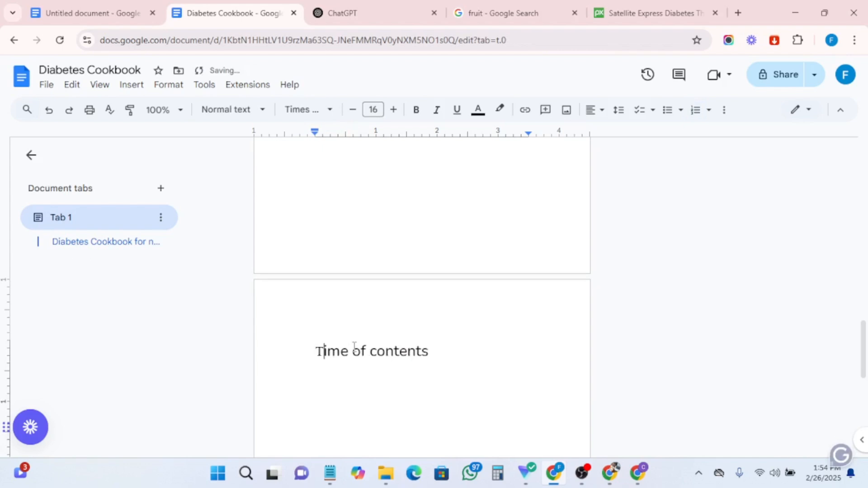
- Make the "Time of contents" heading bold, set it to Times New Roman, and centre it
drag(428, 354, 315, 352)
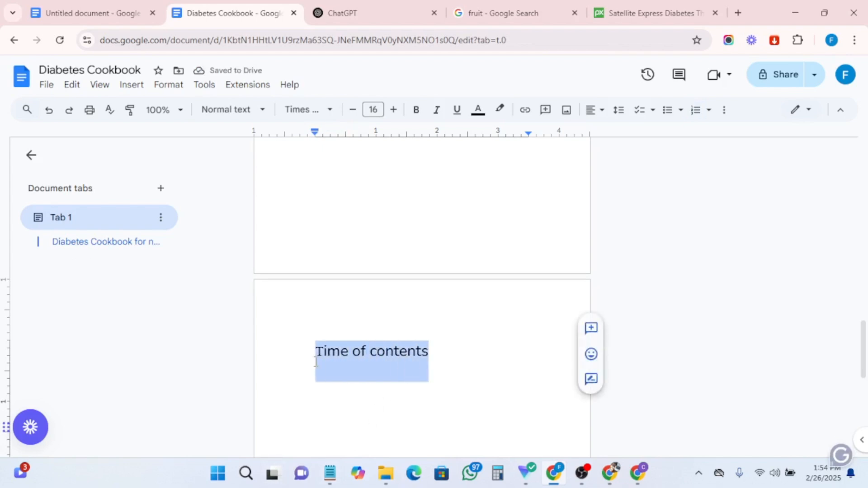
click(416, 110)
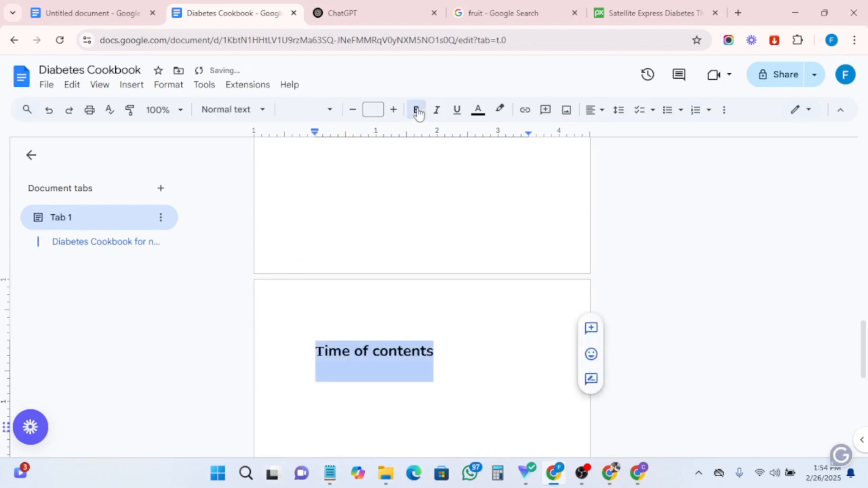
click(308, 110)
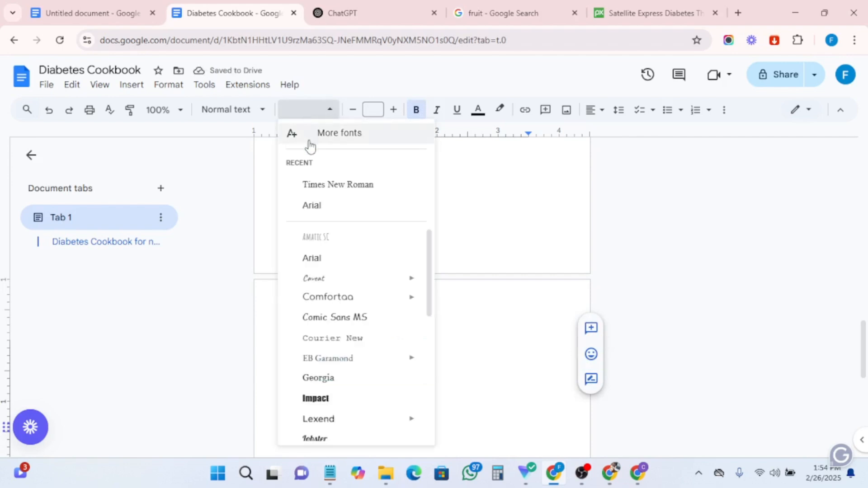
click(316, 186)
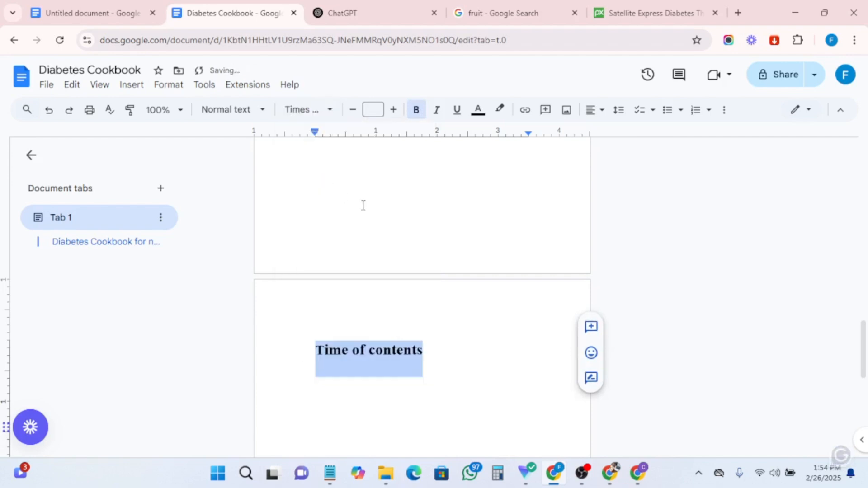
click(590, 110)
click(612, 133)
- Add blank lines after the "Time of contents" heading to start a new page in the cookbook
scroll(427, 339, down, 4)
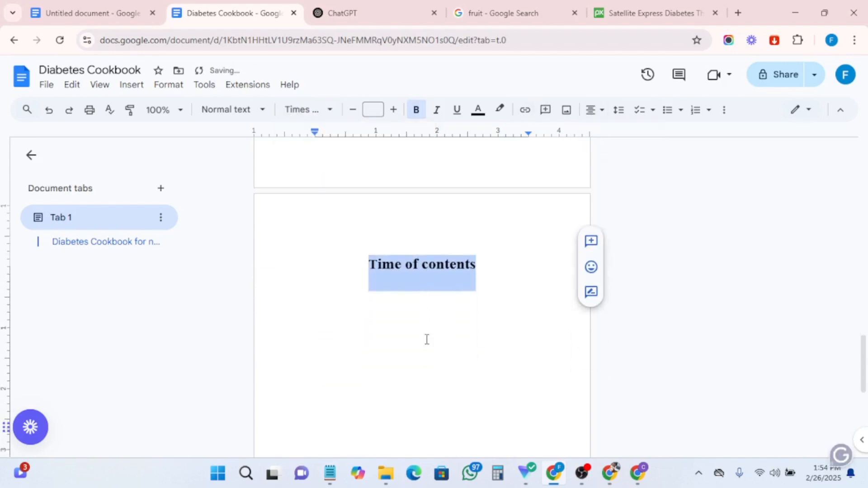
click(488, 168)
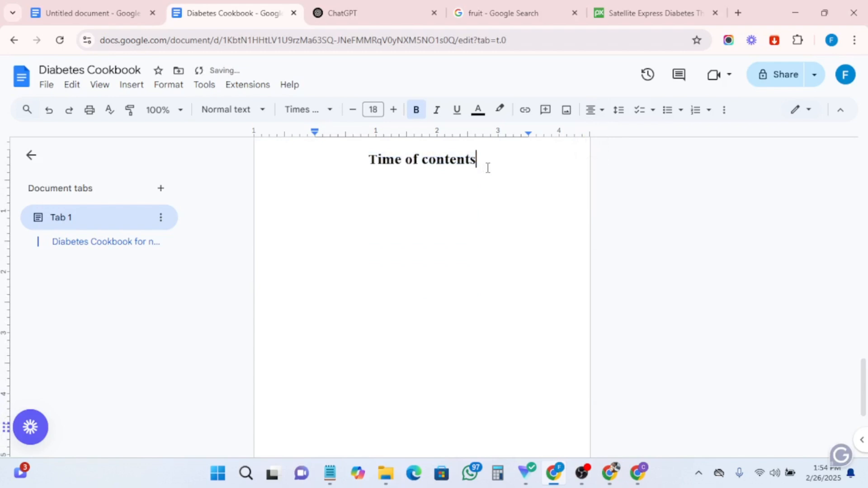
key(Return)
key(Return)
key(Return)
key(Return)
key(Return)
key(Return)
key(Return)
key(Return)
key(Return)
key(Return)
key(Return)
key(Return)
key(Return)
key(Return)
key(Return)
key(Return)
key(Return)
key(Return)
key(Return)
key(Return)
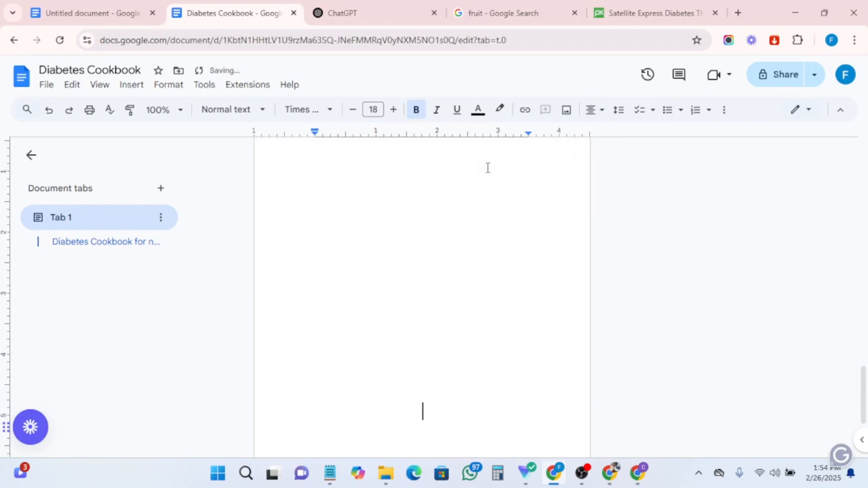
key(Return)
key(Return)
key(Return)
key(Return)
key(Return)
key(Return)
key(Return)
key(Return)
key(Return)
key(Return)
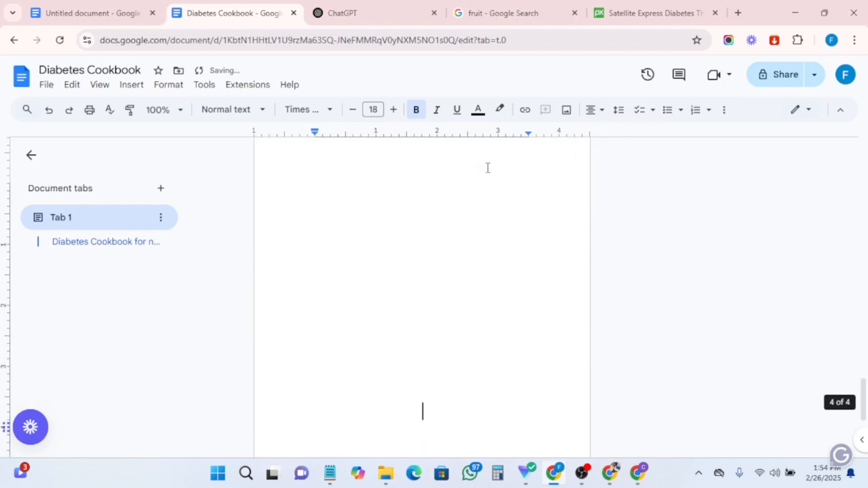
key(Return)
key(Return)
key(Return)
key(Return)
key(Return)
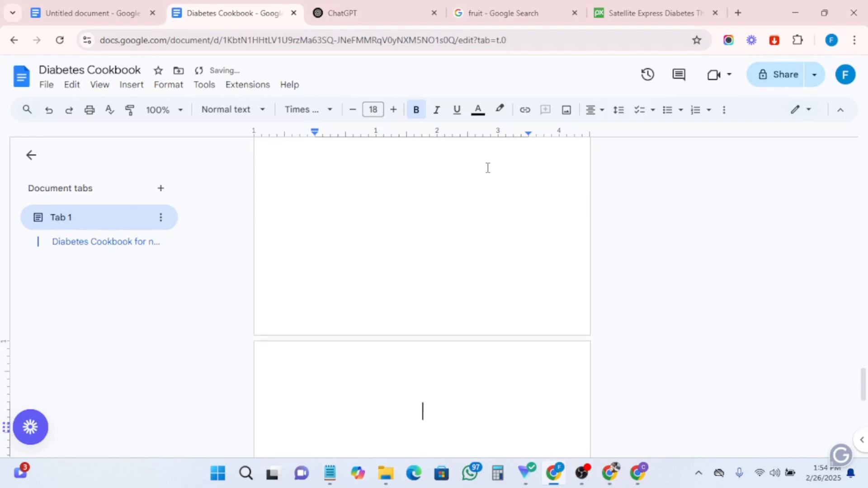
- Paste the copied item on the new page, retype it as "Introduction" and remove its list numbering
key(ctrl+v)
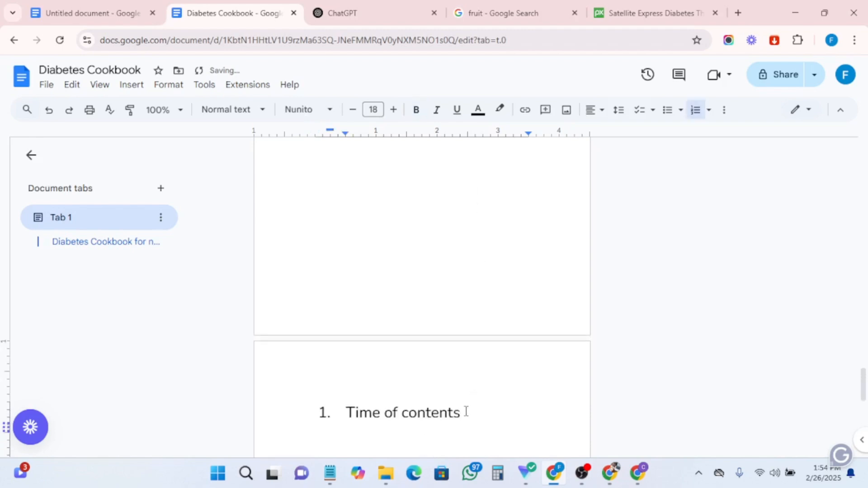
drag(466, 412, 314, 427)
key(ctrl+i)
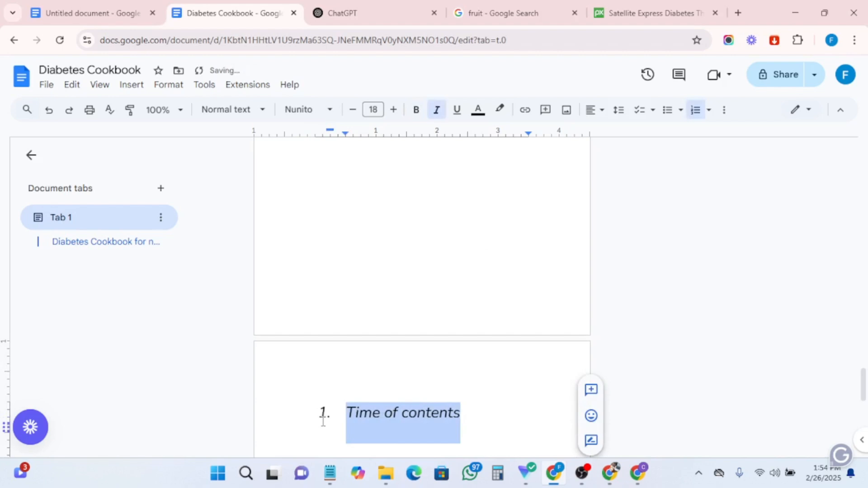
text(Introduct)
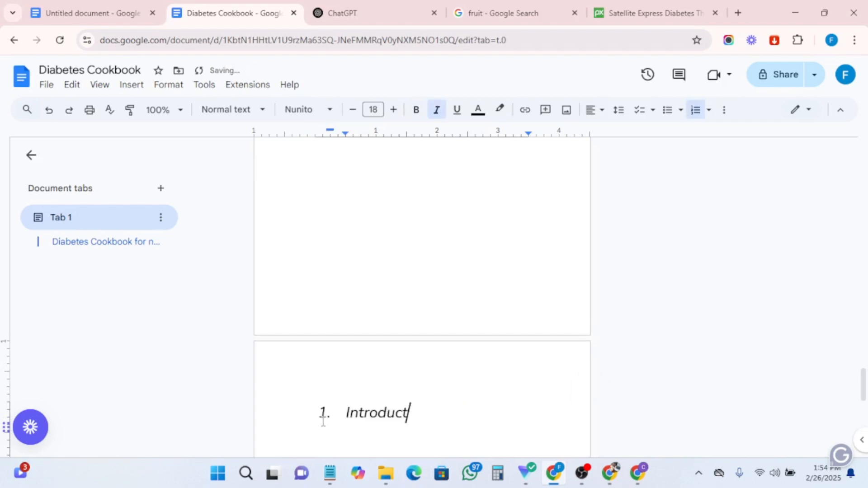
text(ion)
click(343, 414)
key(BackSpace)
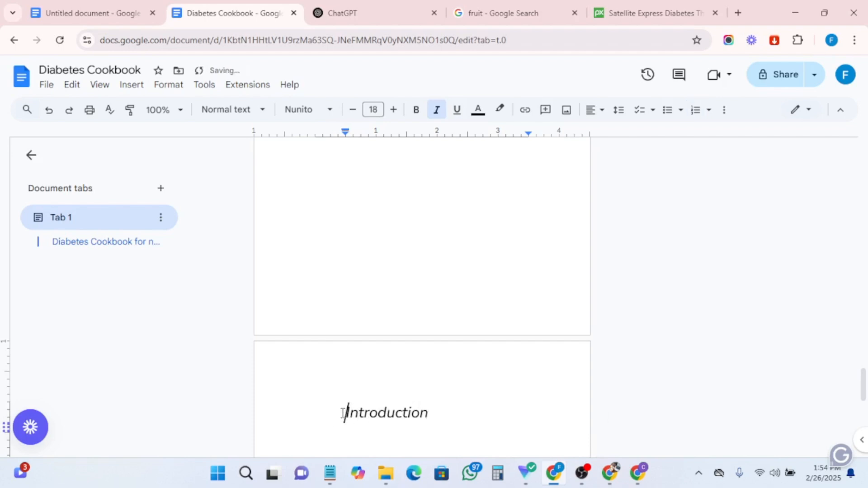
- Make the Introduction heading bold, non-italic and size 20
drag(462, 409, 345, 413)
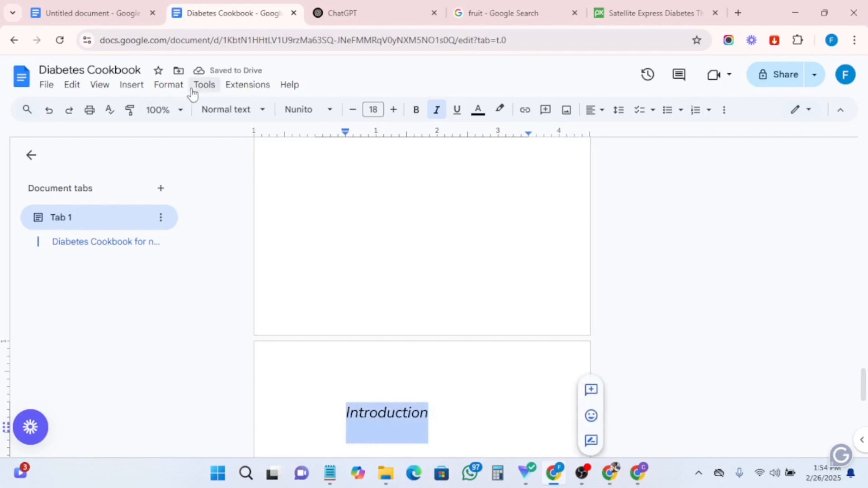
click(415, 110)
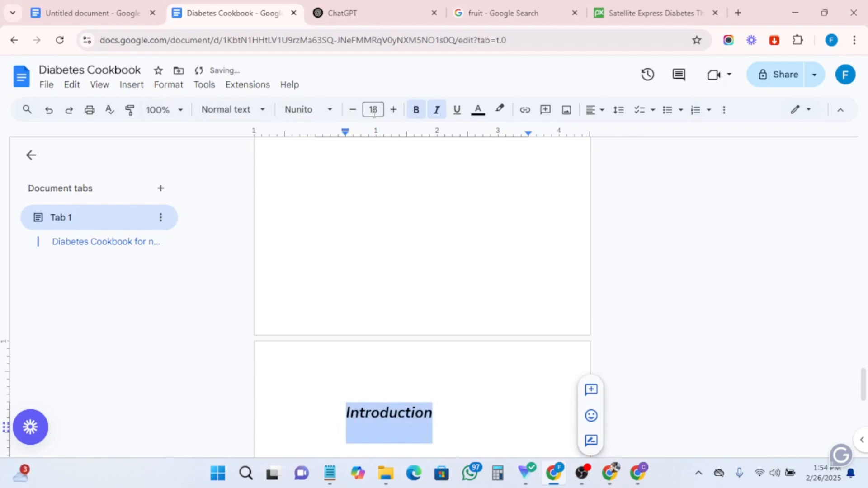
click(393, 110)
click(393, 110)
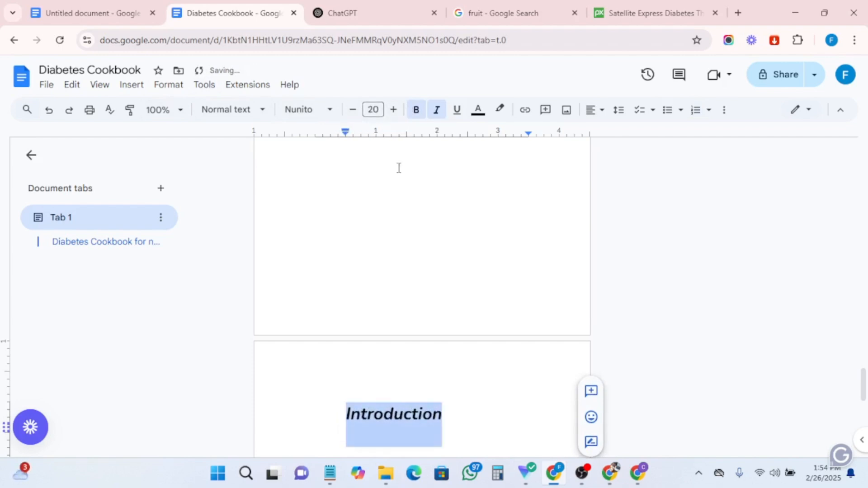
click(436, 111)
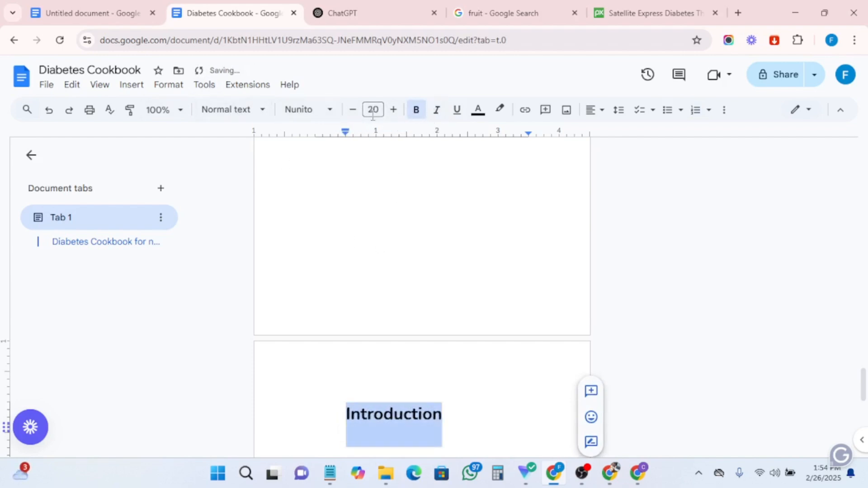
- Apply the Heading 2 style to the Introduction heading and set its font to Times New Roman
click(226, 113)
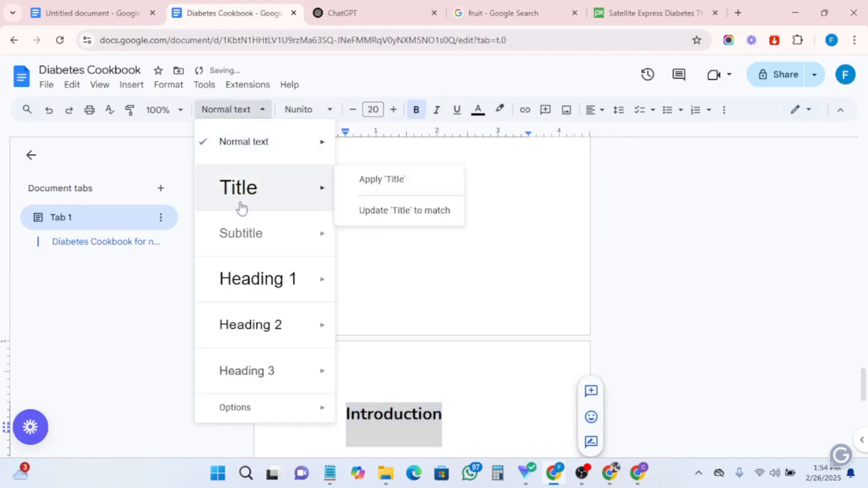
click(250, 325)
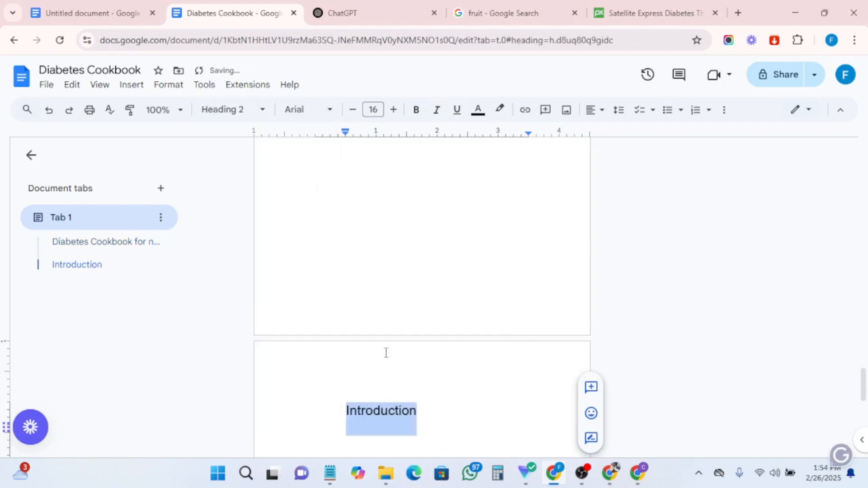
drag(432, 425, 335, 411)
click(292, 111)
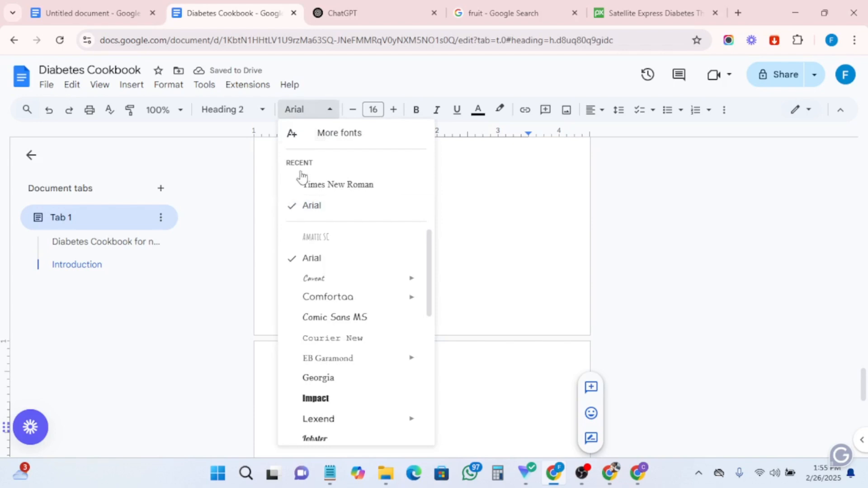
click(335, 186)
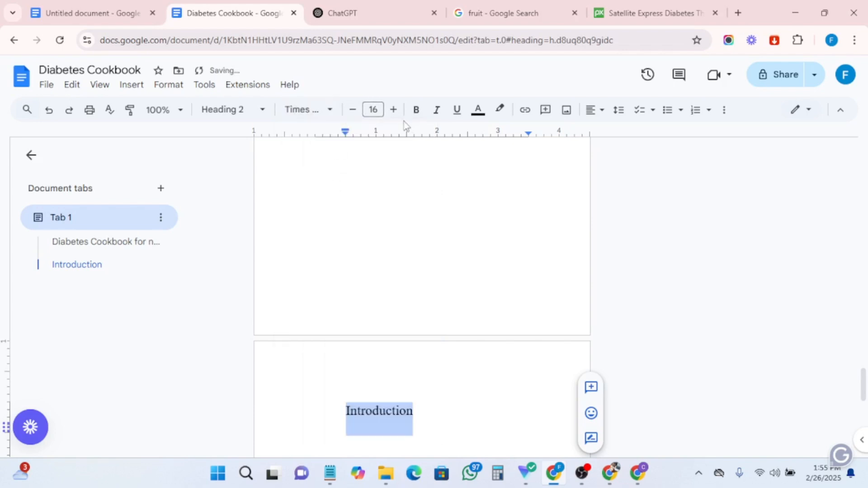
- Set the Introduction heading's font size to 20 and centre it
click(393, 110)
click(393, 110)
click(392, 110)
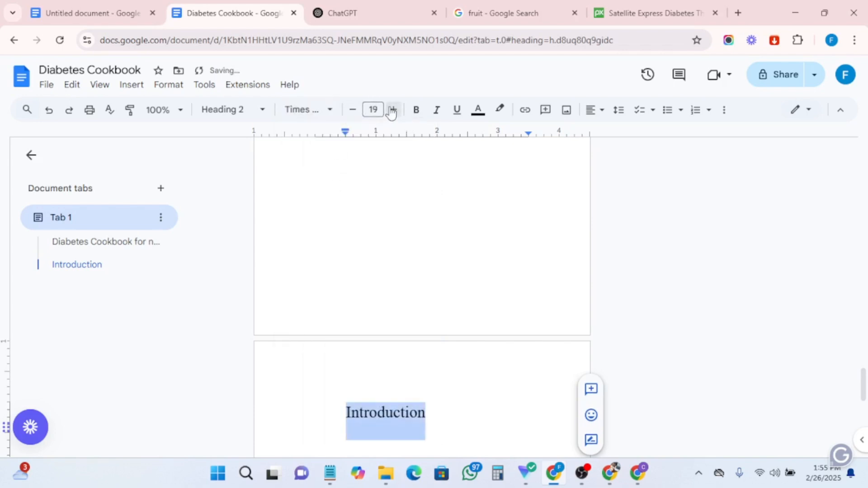
click(393, 110)
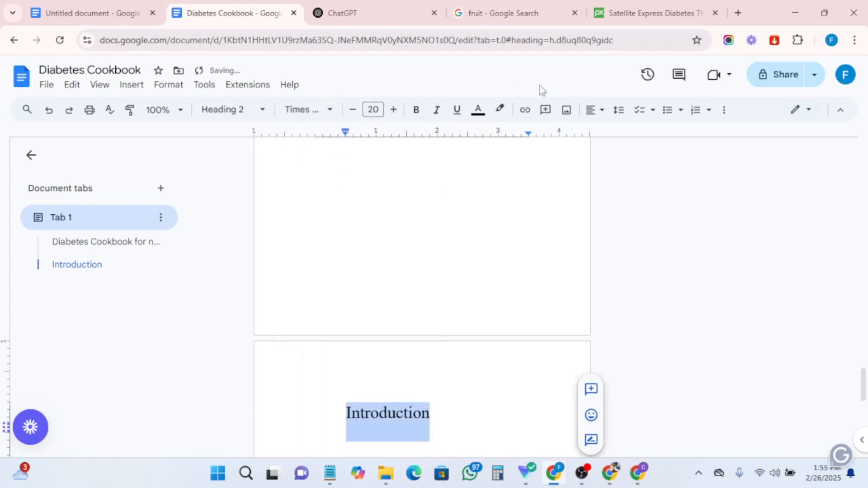
click(600, 113)
click(613, 133)
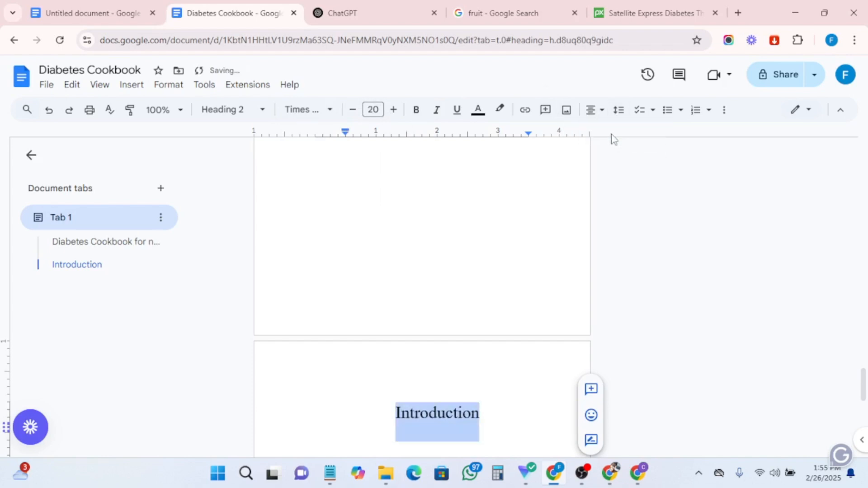
- Make the Introduction heading bold and start a new line below it
click(490, 400)
drag(481, 415, 355, 426)
click(416, 110)
scroll(461, 237, down, 3)
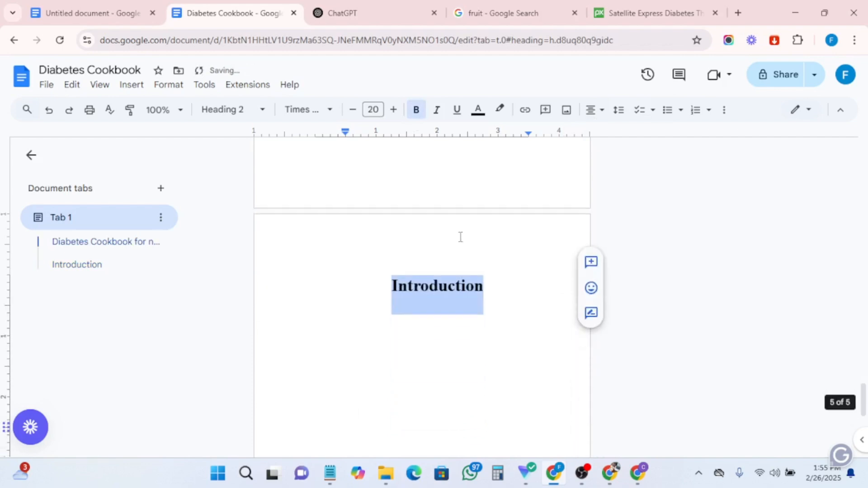
click(505, 285)
key(Return)
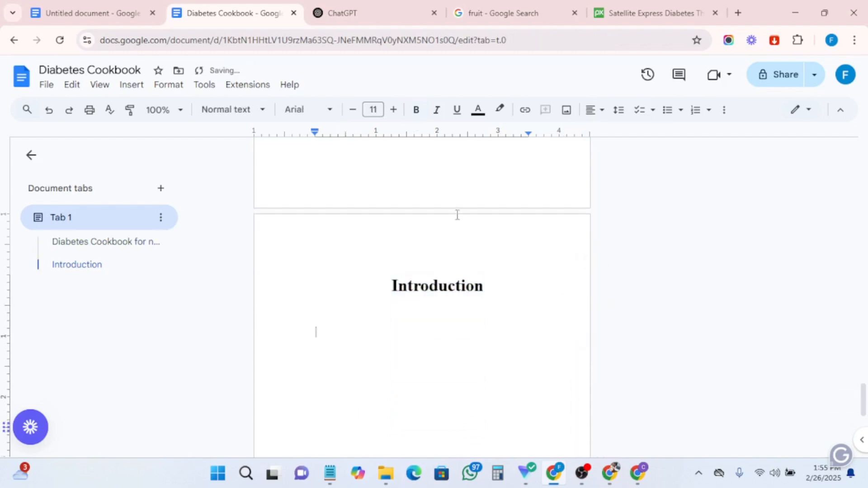
- In ChatGPT, write the prompt "Write an introduction of this ebook telling a story of how someone changed life after reading a book"
click(358, 15)
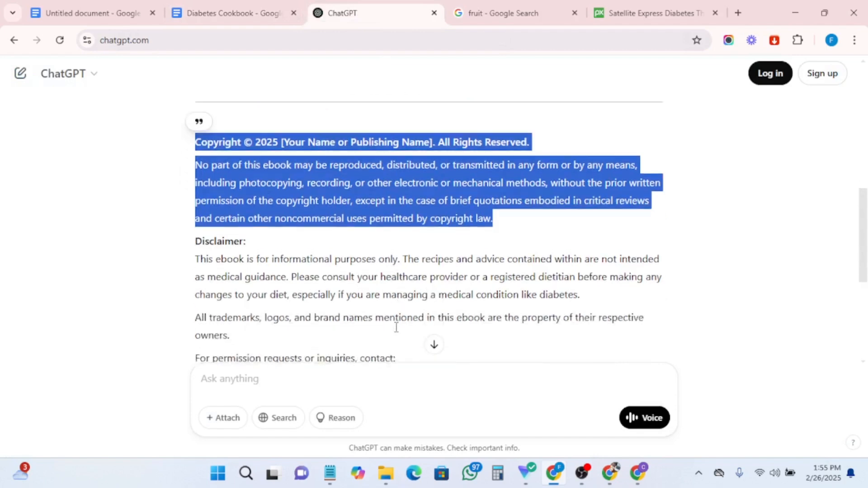
scroll(396, 327, down, 3)
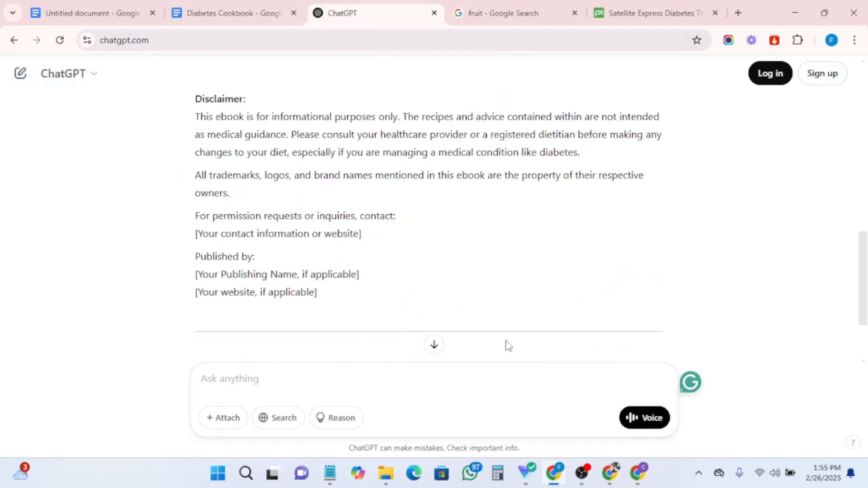
text(Write an introduction telling a story of how someone changed life after reading book)
text(of)
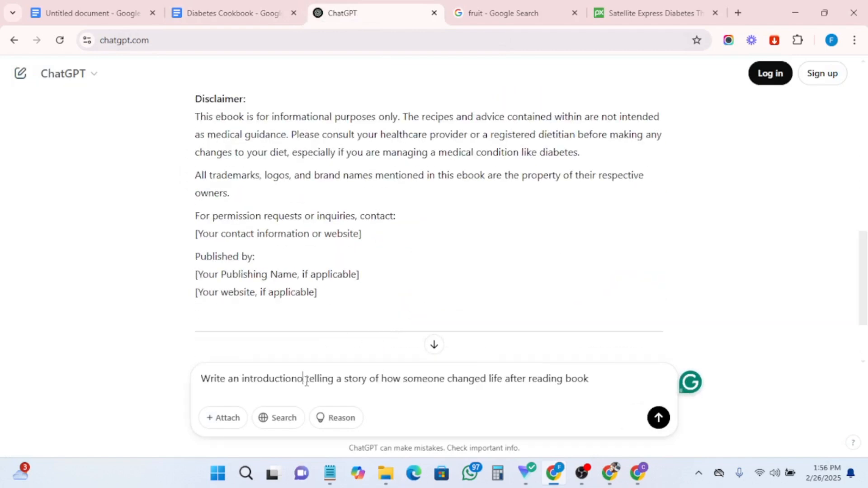
text( thi)
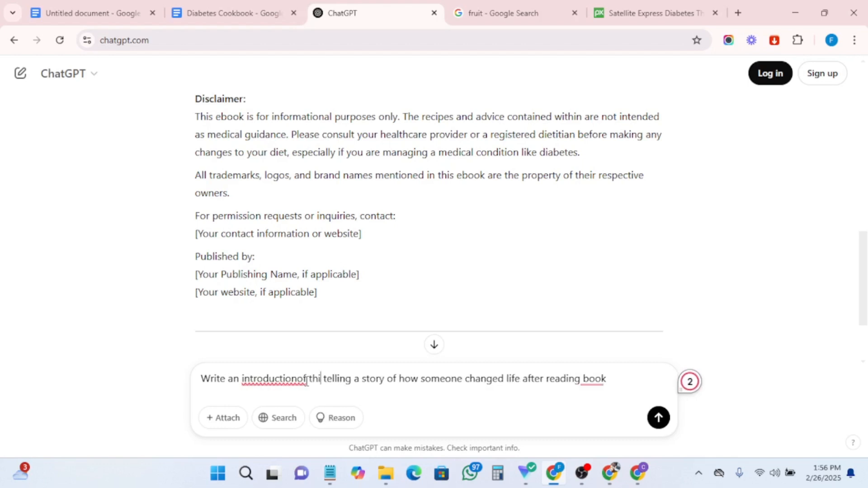
text(s eboo)
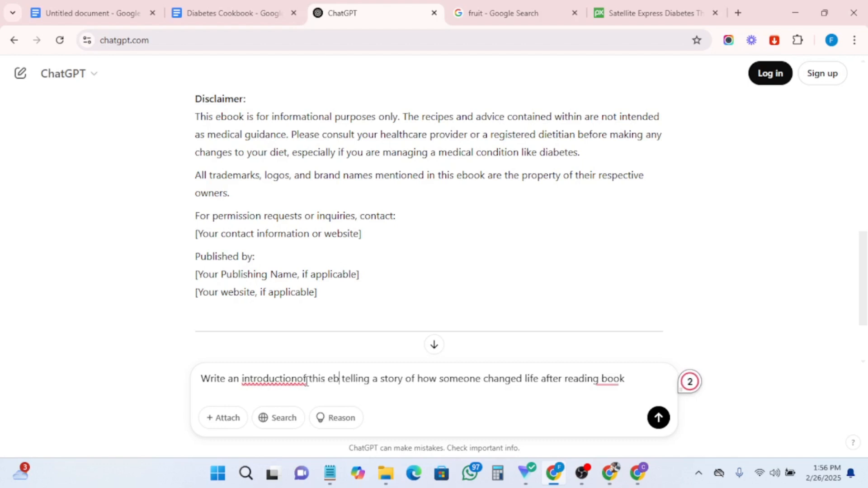
text(k)
click(298, 380)
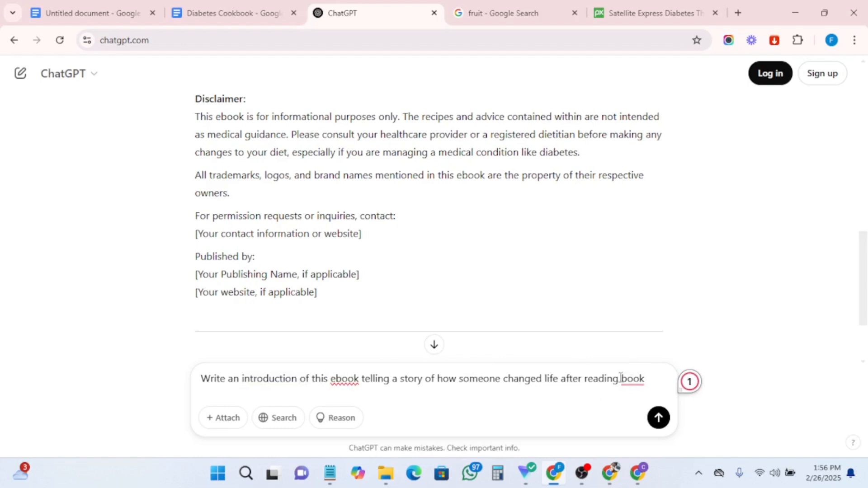
mouse_move(633, 380)
click(644, 314)
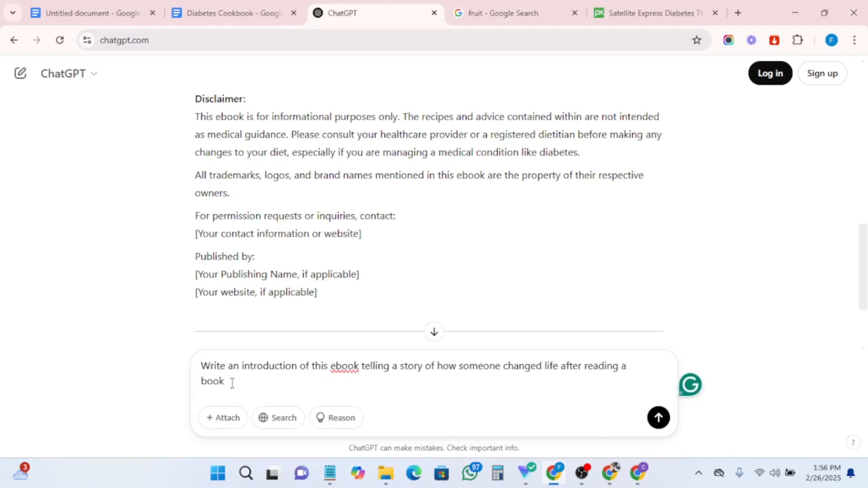
- Copy the whole prompt text and submit it to ChatGPT
key(ctrl+a)
right_click(215, 367)
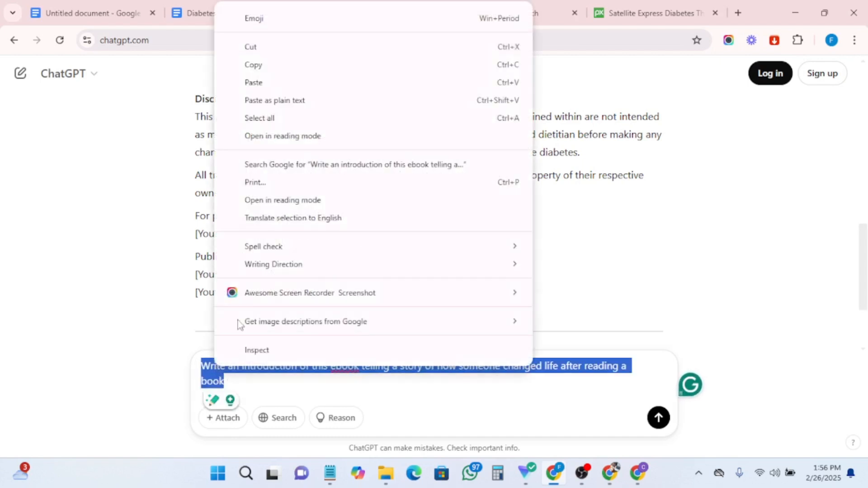
click(252, 65)
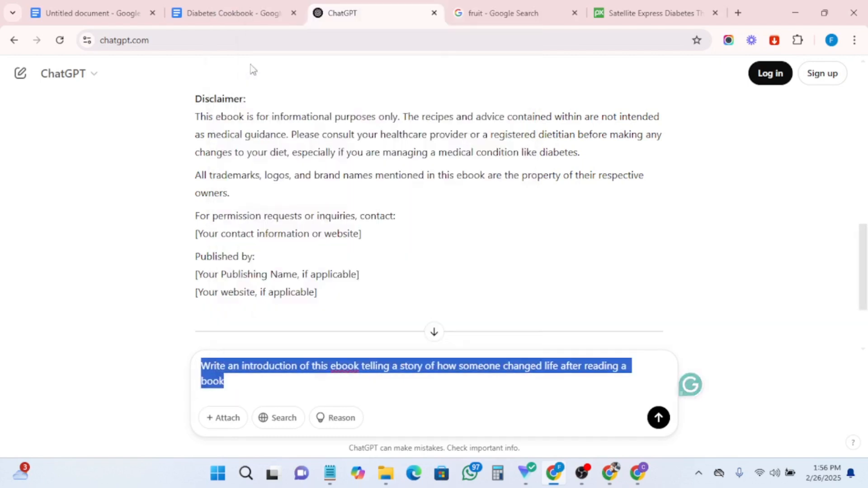
scroll(357, 243, down, 3)
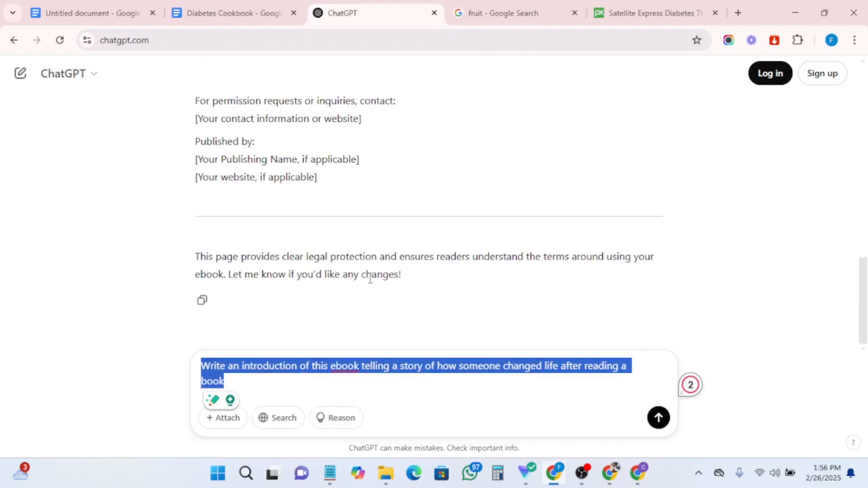
click(660, 419)
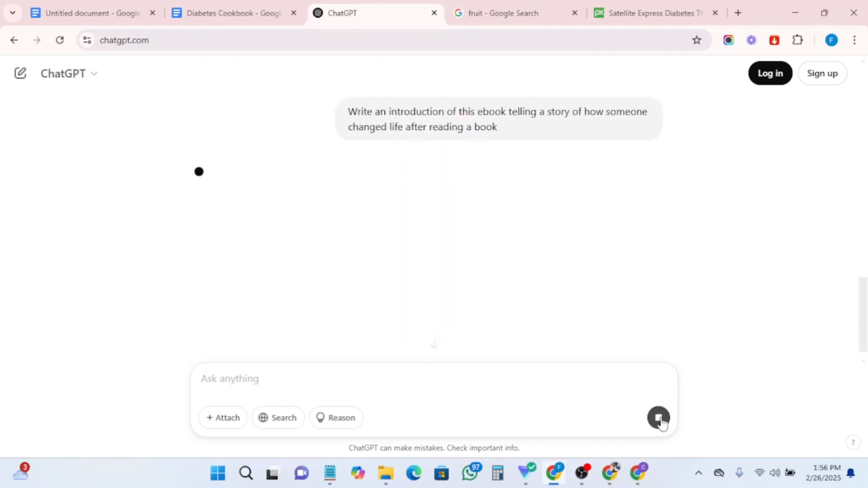
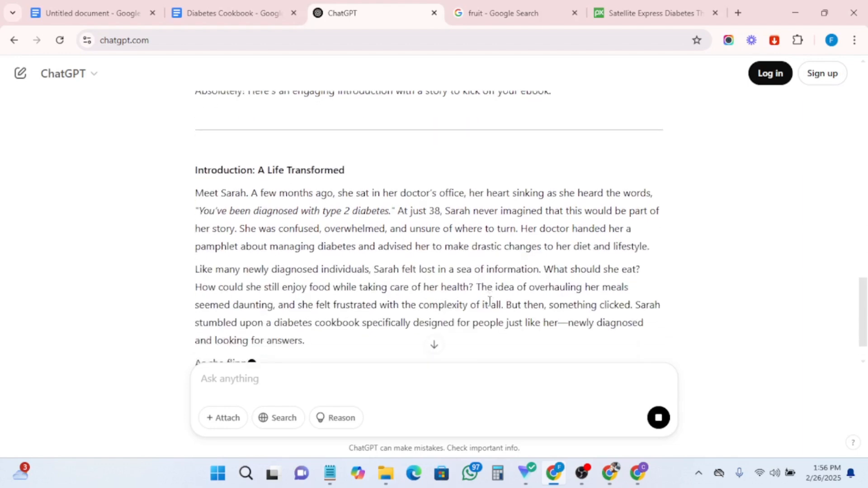
- Read through ChatGPT's story-based introduction response
scroll(489, 301, up, 1)
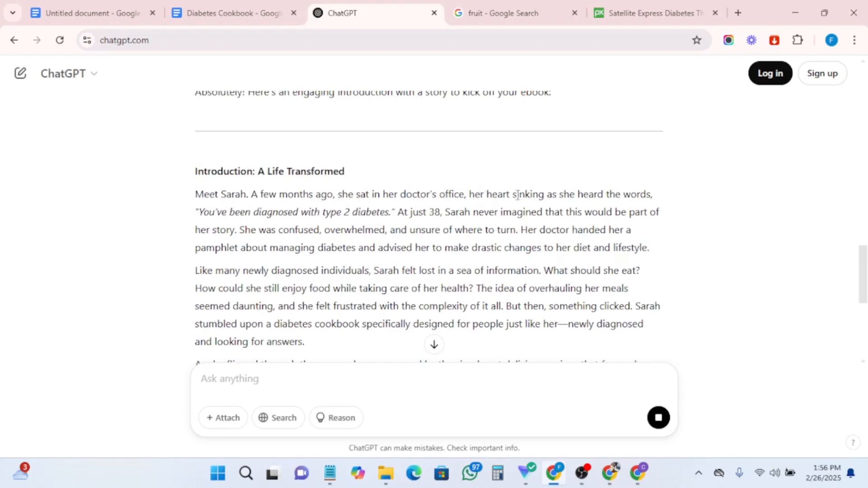
scroll(403, 286, down, 4)
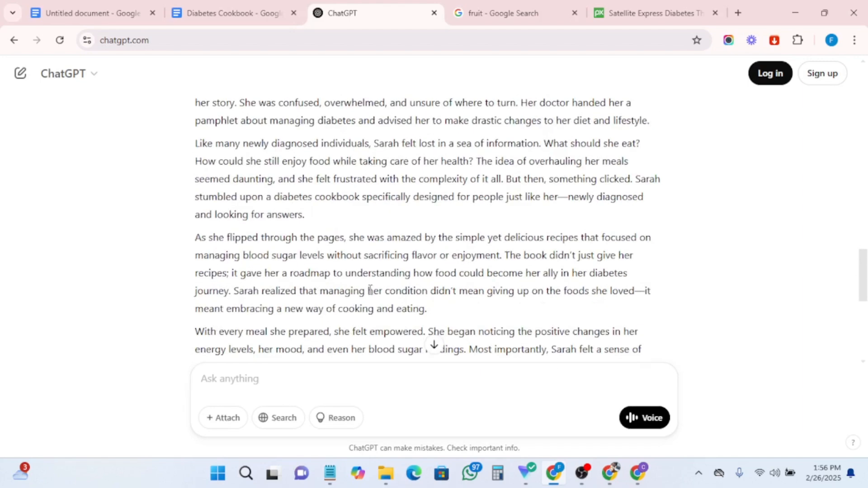
scroll(370, 290, down, 3)
scroll(370, 289, down, 4)
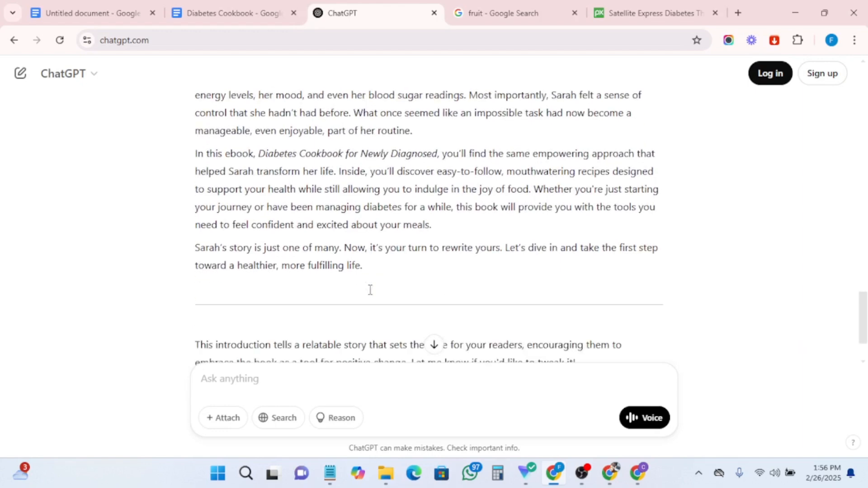
scroll(368, 292, up, 4)
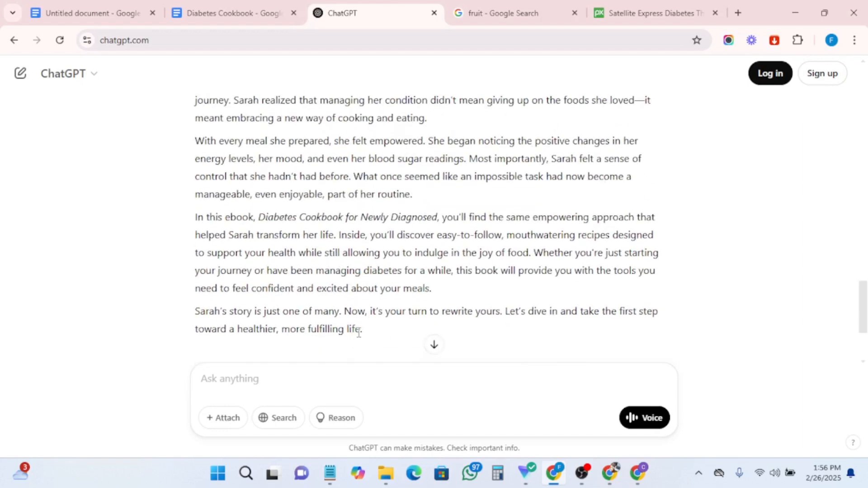
scroll(358, 333, up, 1)
scroll(362, 325, down, 3)
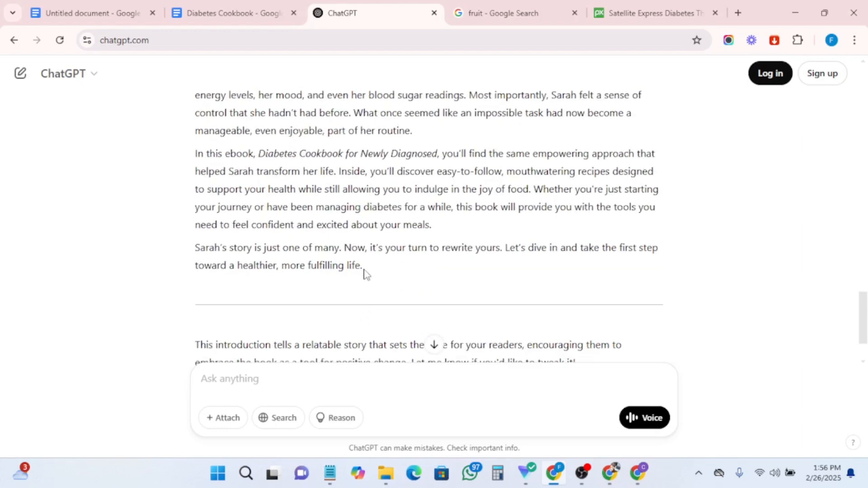
- Copy the full introduction text from the ChatGPT response
drag(365, 270, 190, 135)
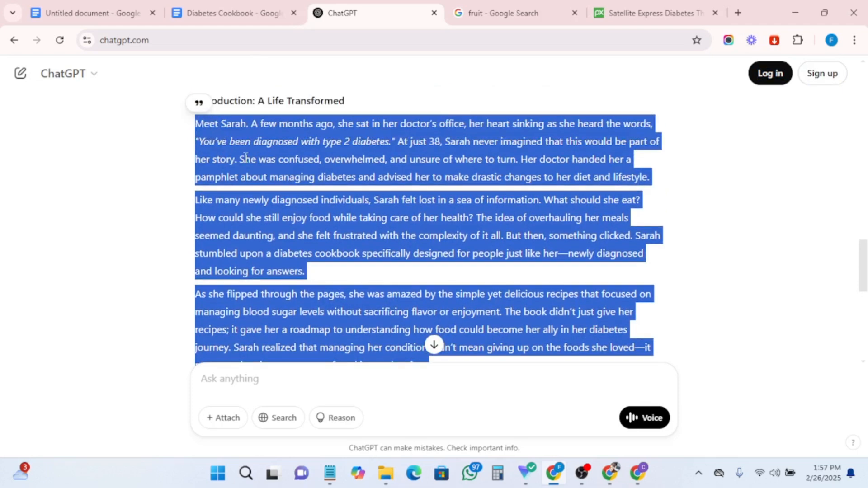
right_click(299, 199)
click(320, 207)
click(435, 345)
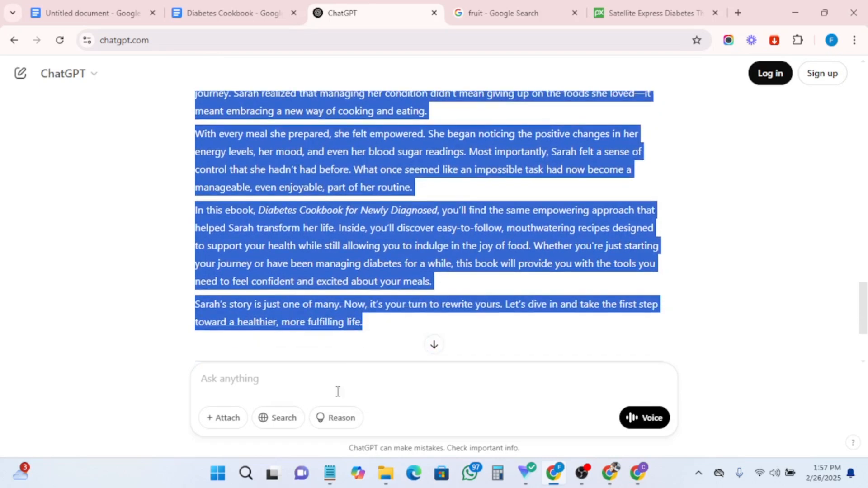
- Ask ChatGPT "make is shorter and precise" and continue without logging in
click(293, 379)
text(m)
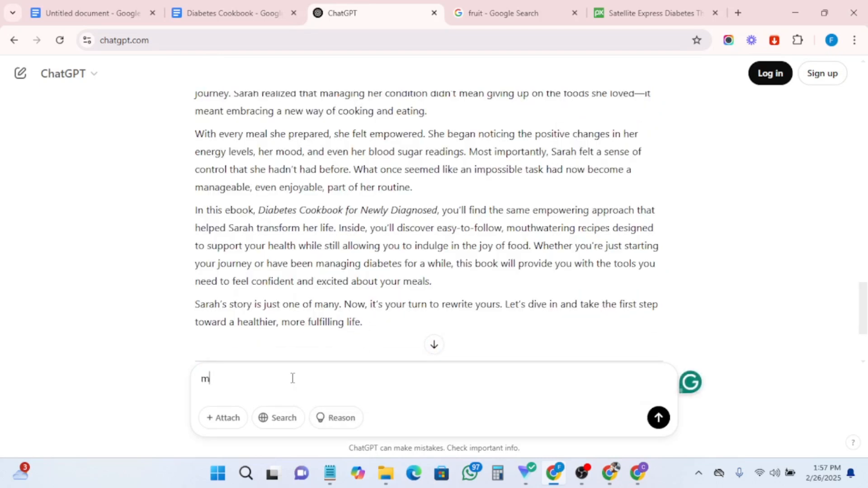
text(ake is shoreter )
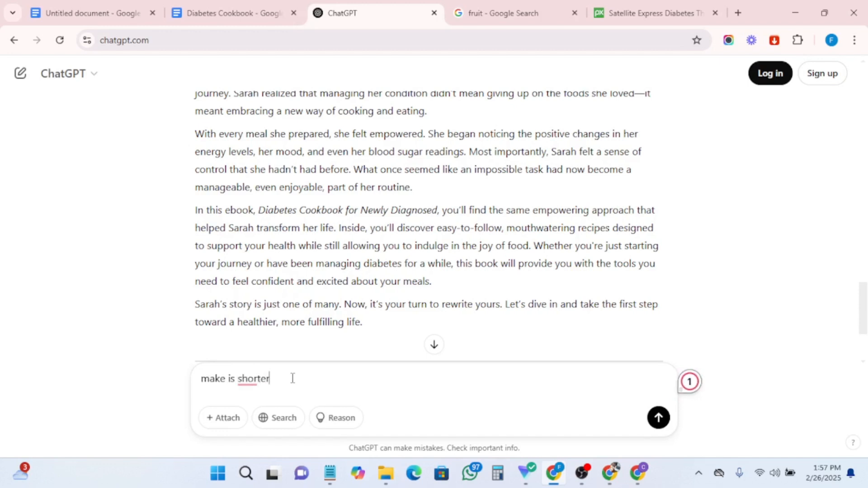
text(and )
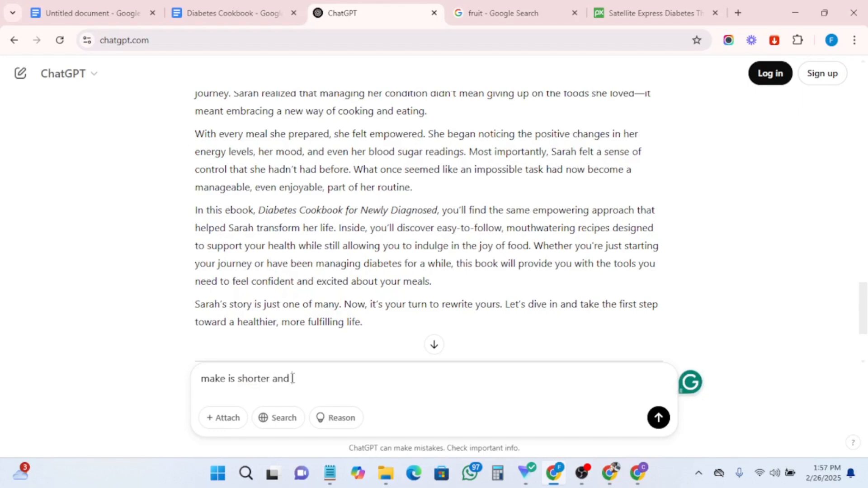
text(precise)
key(Return)
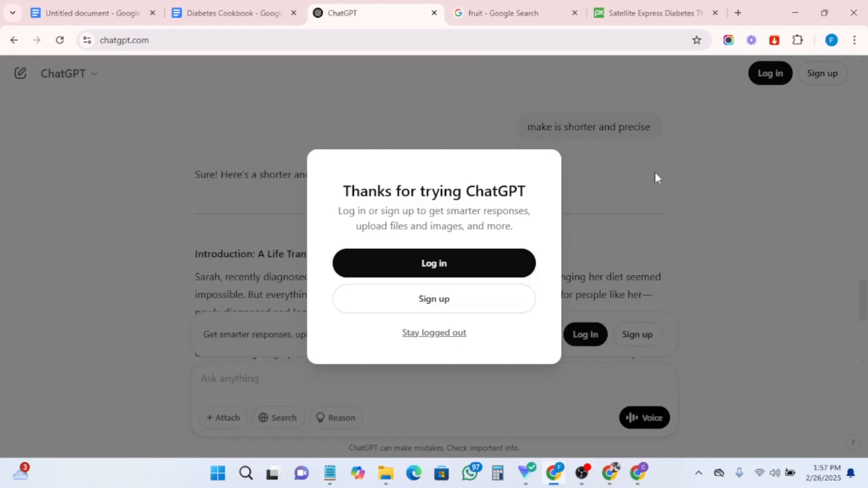
click(435, 333)
- Copy the three paragraphs of the shorter introduction from ChatGPT's reply
scroll(356, 272, down, 3)
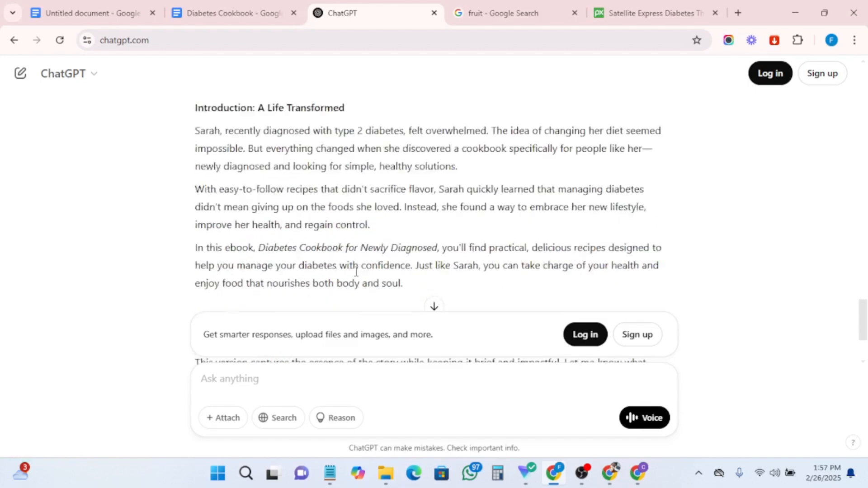
scroll(356, 271, down, 2)
scroll(357, 275, up, 4)
scroll(356, 276, down, 2)
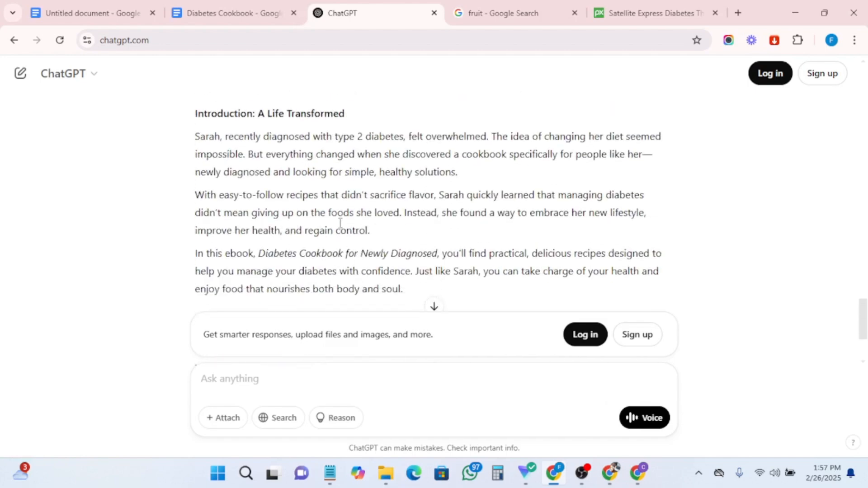
scroll(340, 223, down, 1)
scroll(334, 220, up, 1)
drag(192, 138, 421, 285)
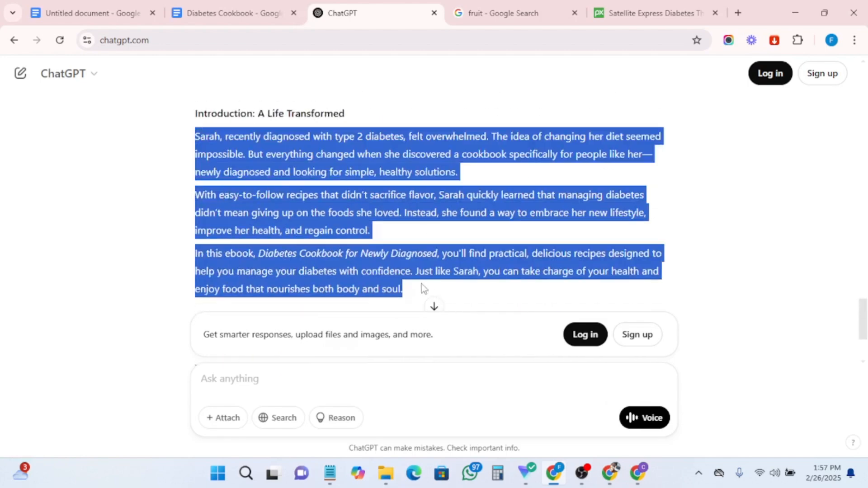
right_click(357, 237)
click(393, 251)
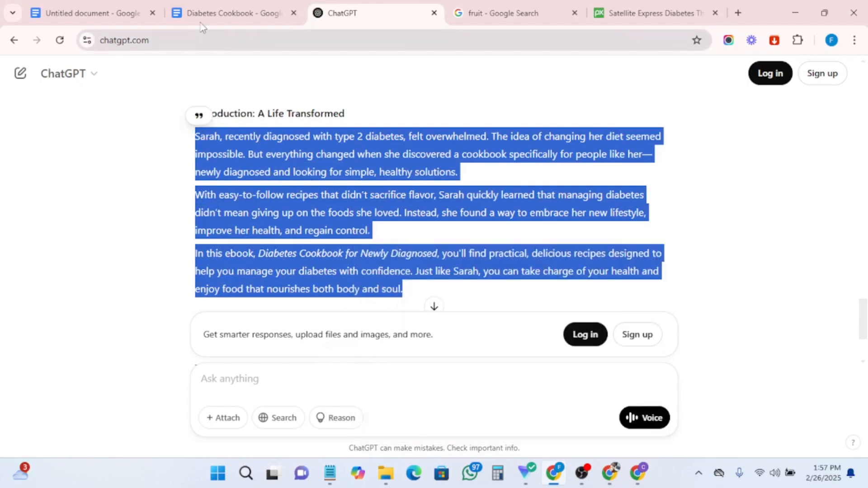
- In the Diabetes Cookbook document, set the font to Times New Roman below the Introduction heading and paste the introduction
click(226, 13)
scroll(378, 274, down, 2)
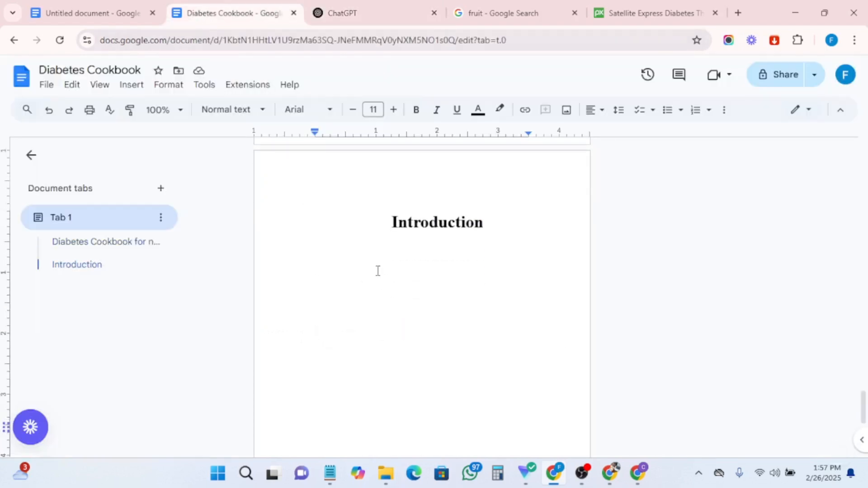
click(314, 110)
click(336, 184)
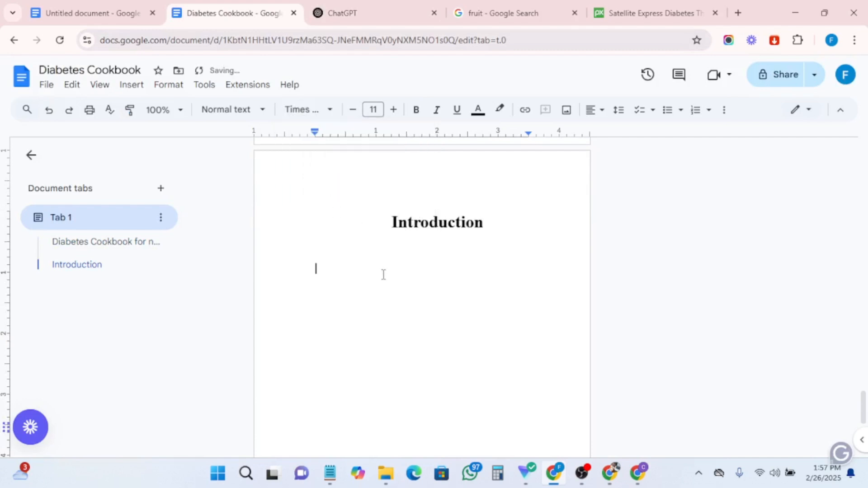
key(ctrl+v)
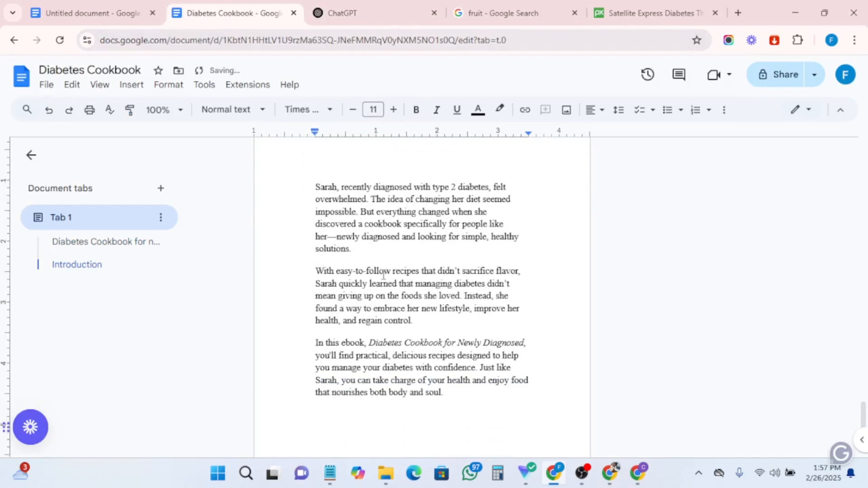
- Justify the pasted introduction paragraphs
drag(454, 395, 313, 186)
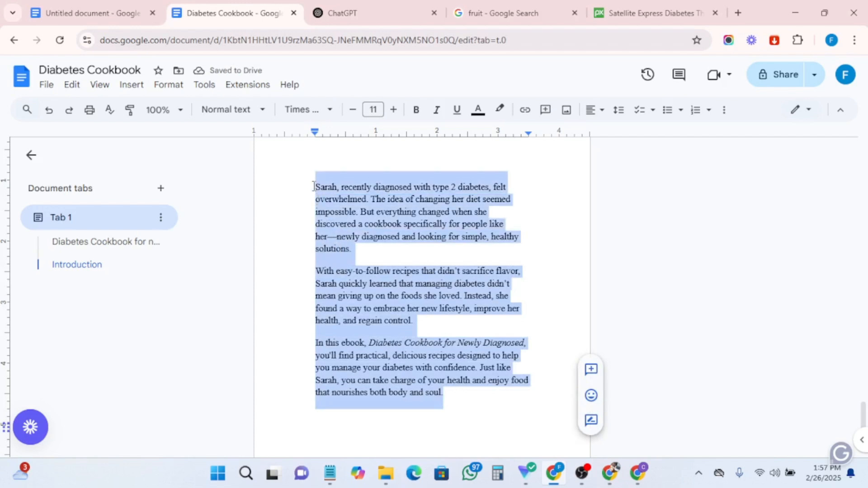
click(593, 110)
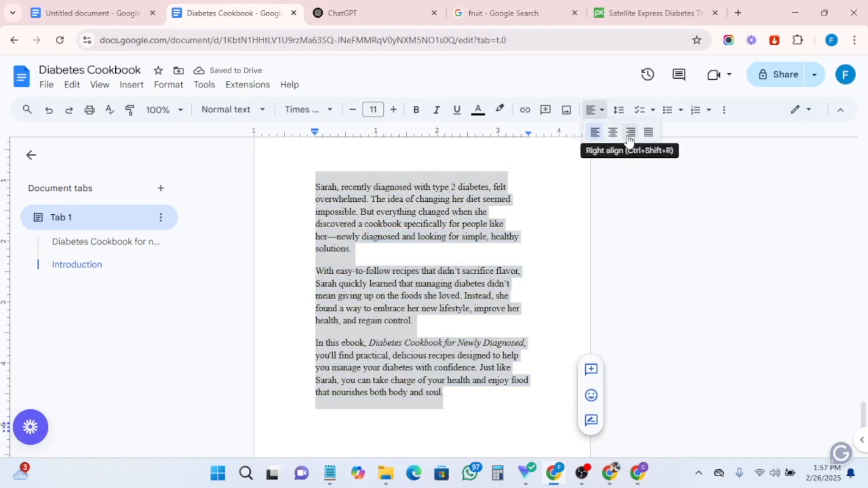
click(649, 133)
click(427, 254)
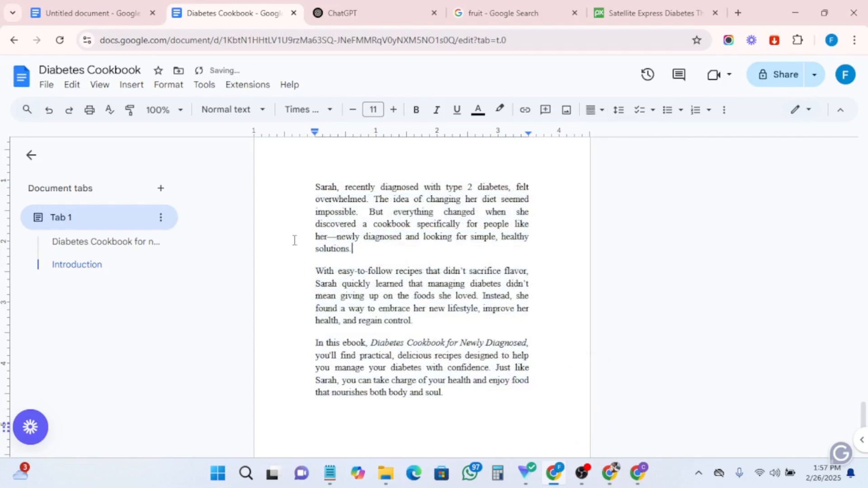
- Add three blank lines after the introduction's last paragraph
scroll(307, 237, up, 1)
scroll(502, 296, down, 4)
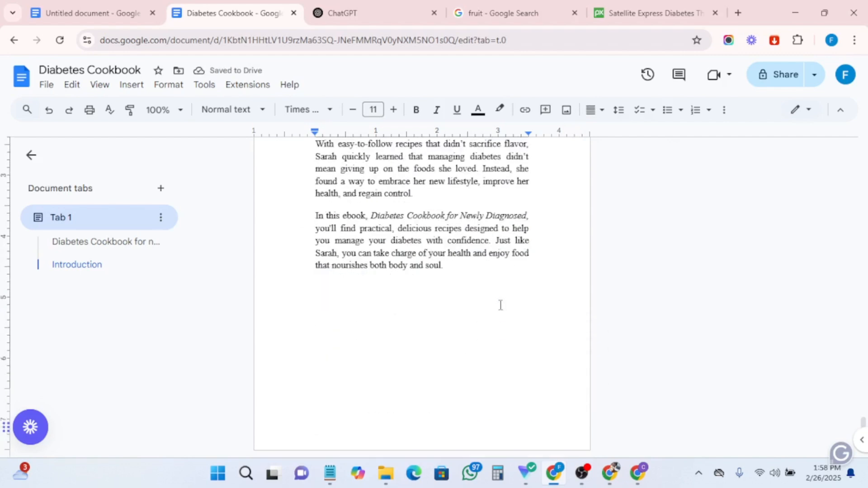
scroll(500, 304, up, 8)
scroll(500, 304, up, 5)
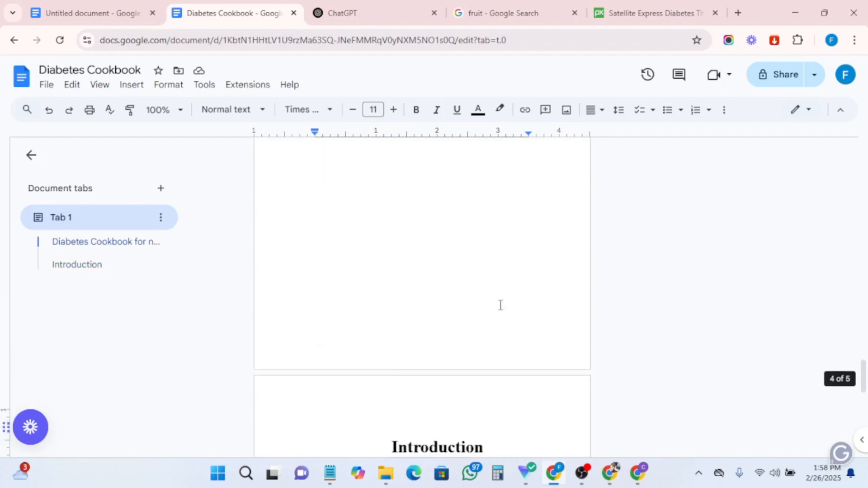
scroll(469, 285, down, 3)
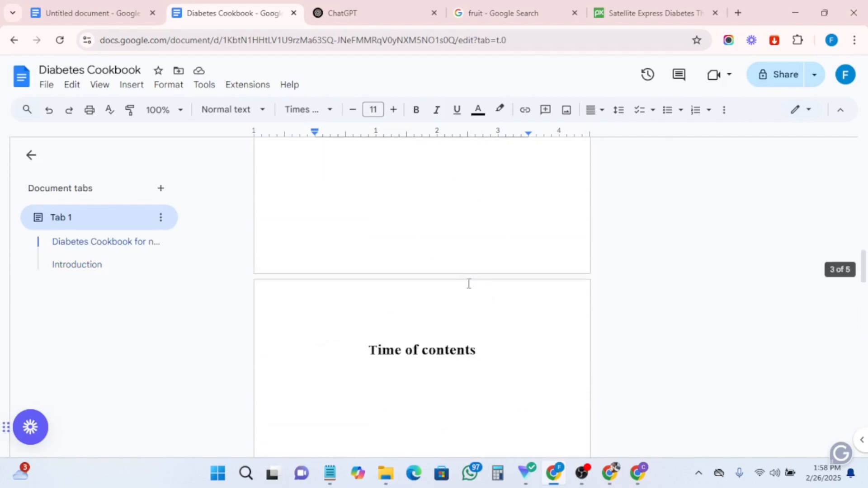
scroll(423, 360, down, 4)
scroll(422, 360, down, 8)
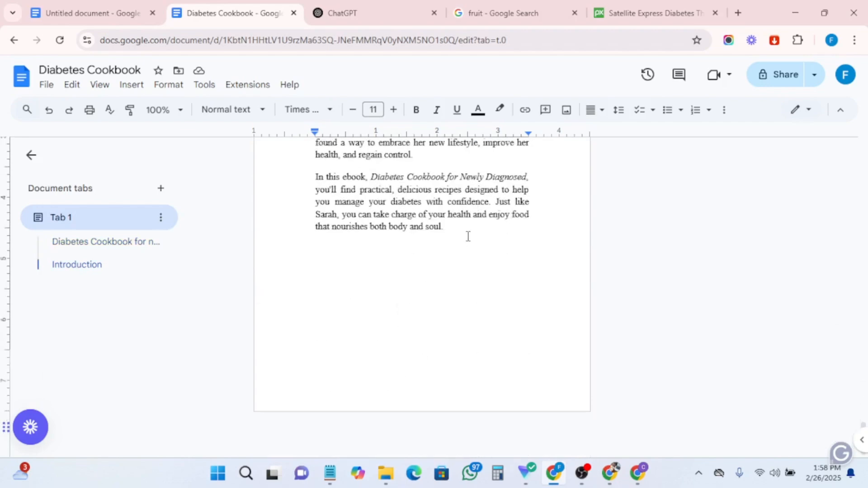
key(Return)
key(Return)
key(Return)
key(Return)
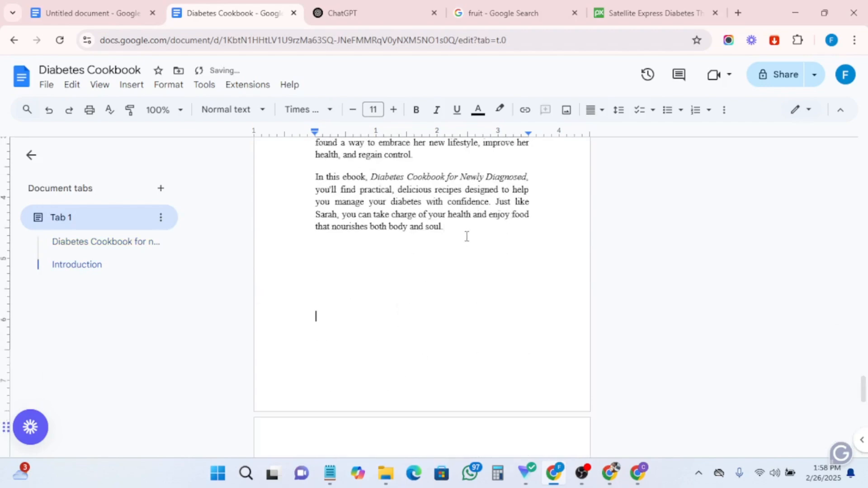
- In the ebook outline document, highlight the Copyright page item in black
click(91, 13)
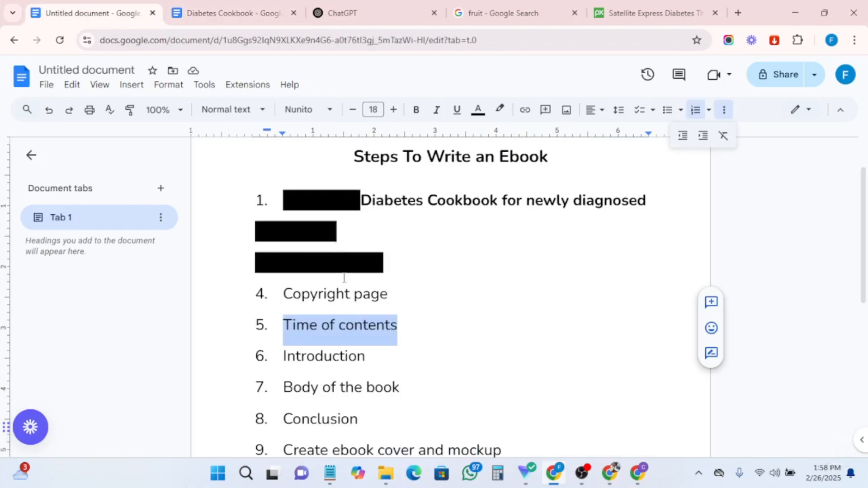
click(500, 110)
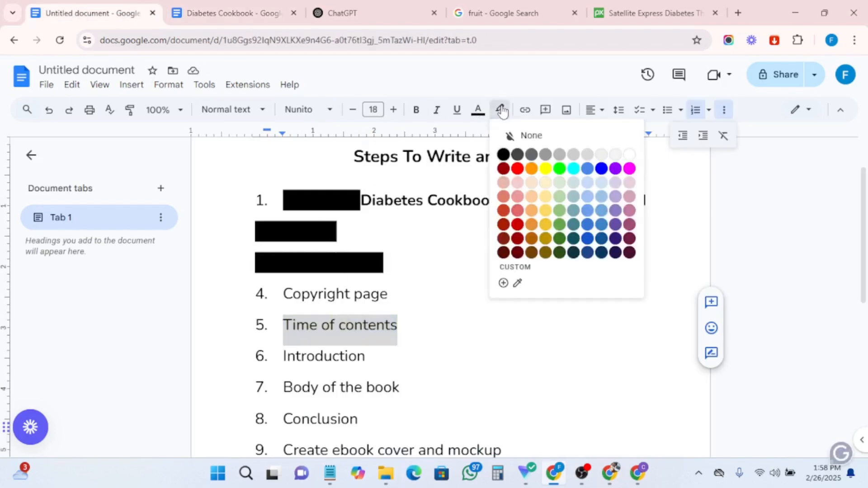
drag(399, 296, 270, 299)
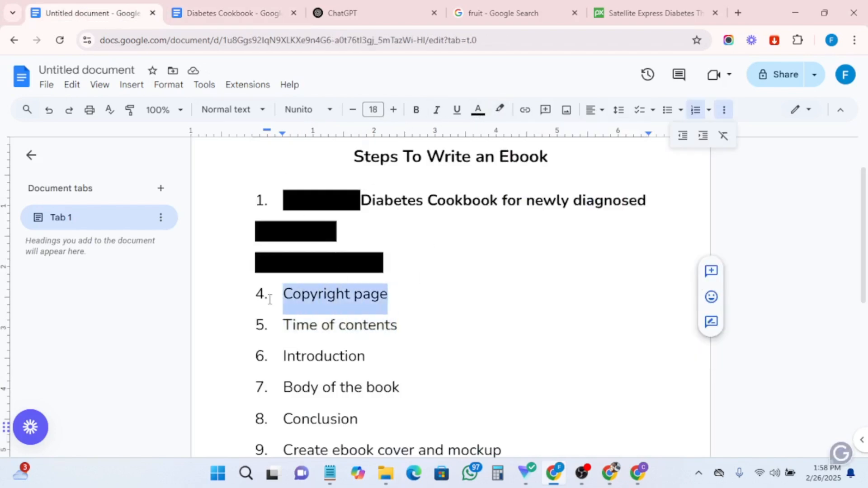
click(500, 110)
click(498, 153)
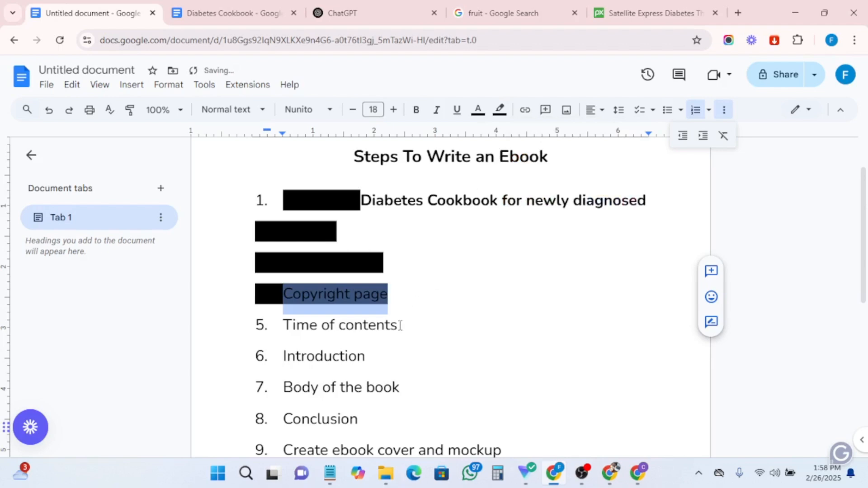
- Highlight the Time of contents and Introduction outline items in black
drag(400, 326, 277, 327)
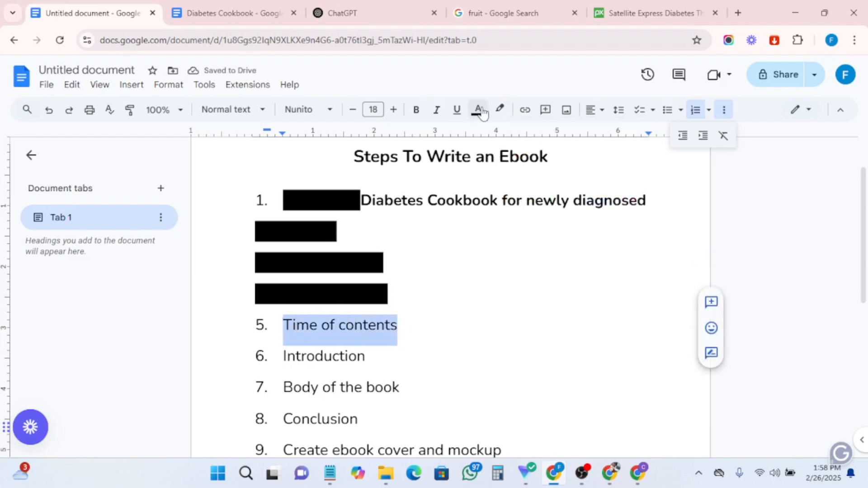
click(500, 110)
click(507, 155)
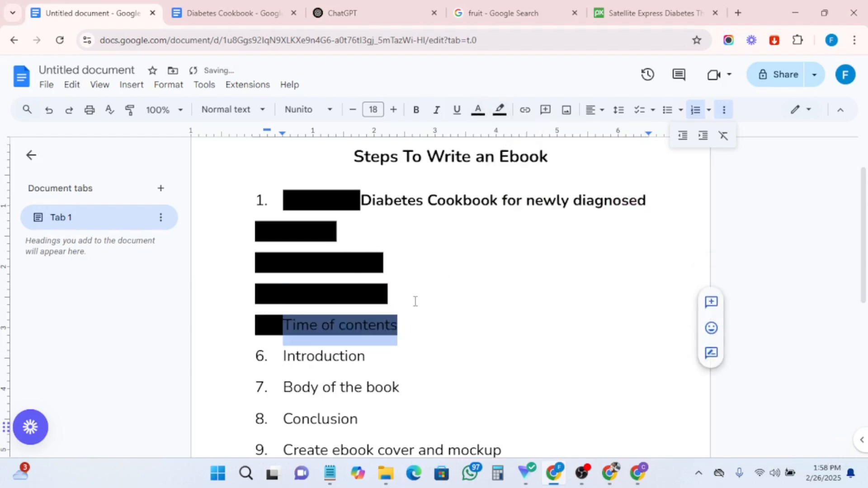
drag(390, 365, 283, 368)
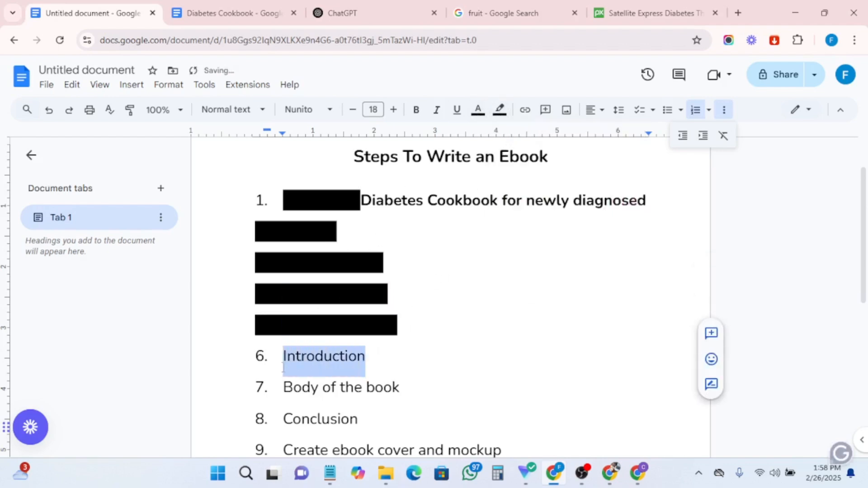
click(500, 110)
click(504, 155)
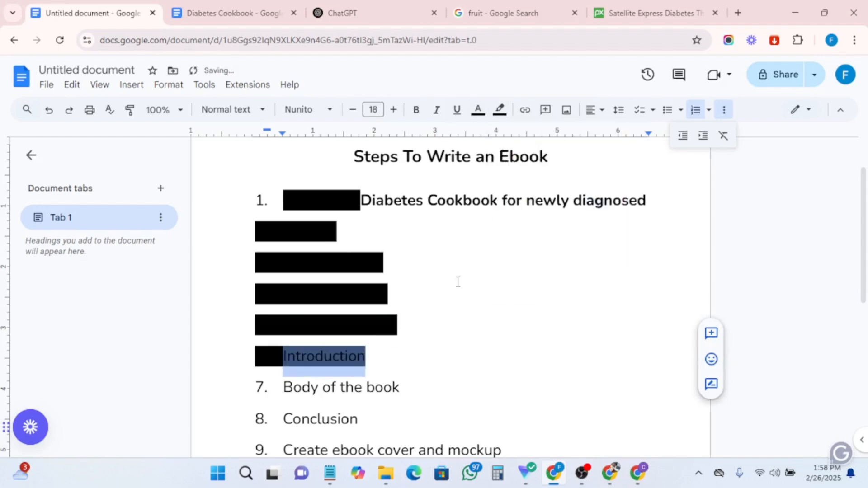
scroll(398, 373, down, 3)
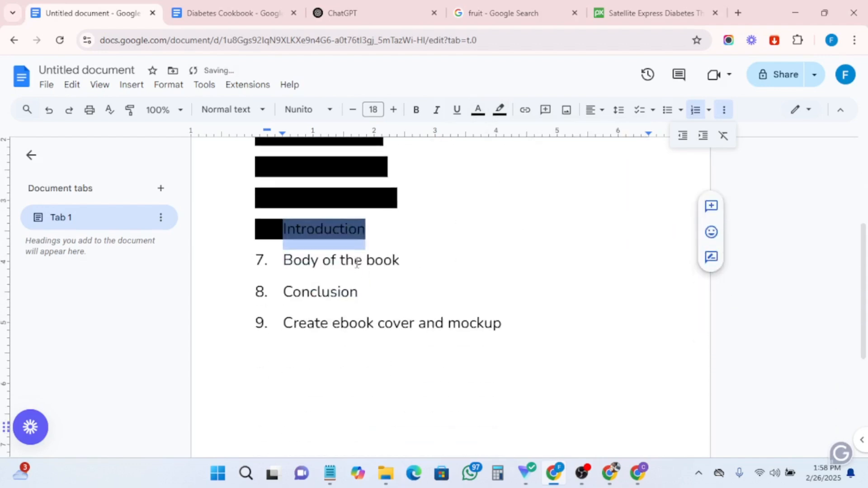
scroll(384, 273, up, 3)
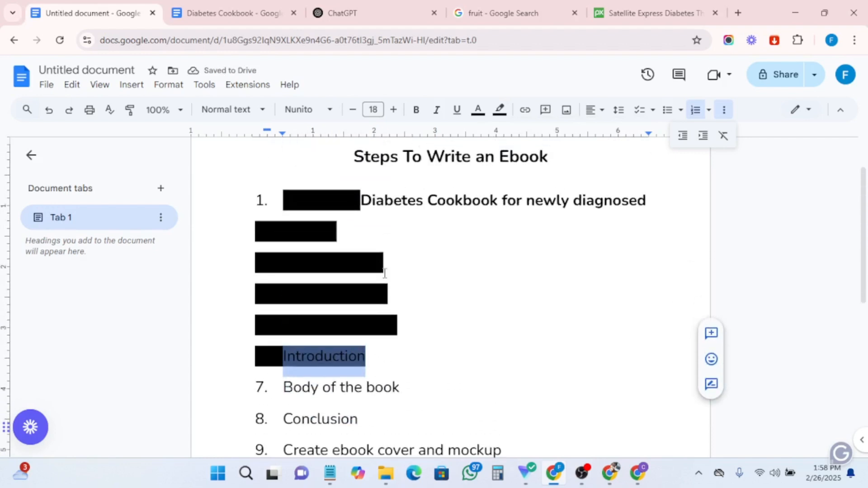
scroll(389, 346, down, 2)
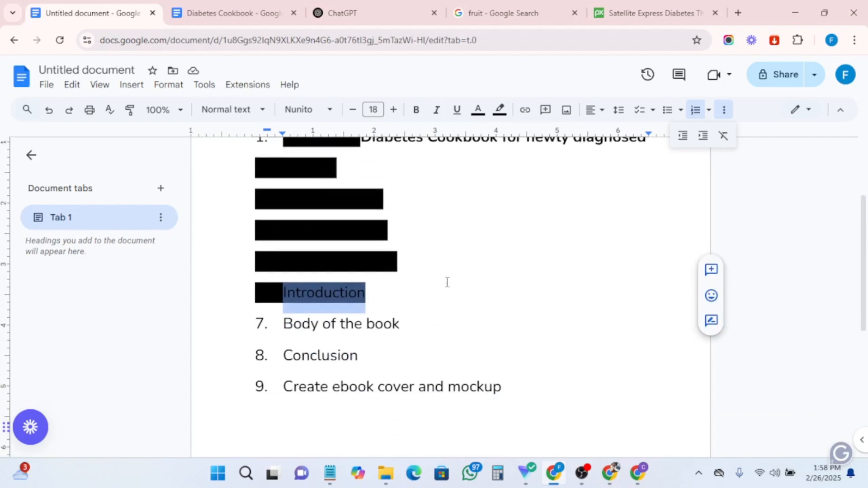
scroll(522, 285, down, 2)
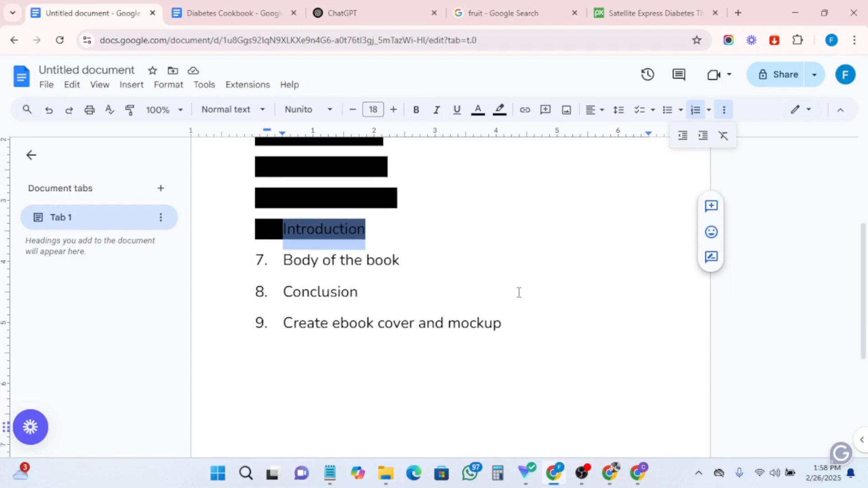
- Ask ChatGPT: "Create 3 chapter table of contents for us. make sure it is value-packed and not plagiarized"
click(367, 12)
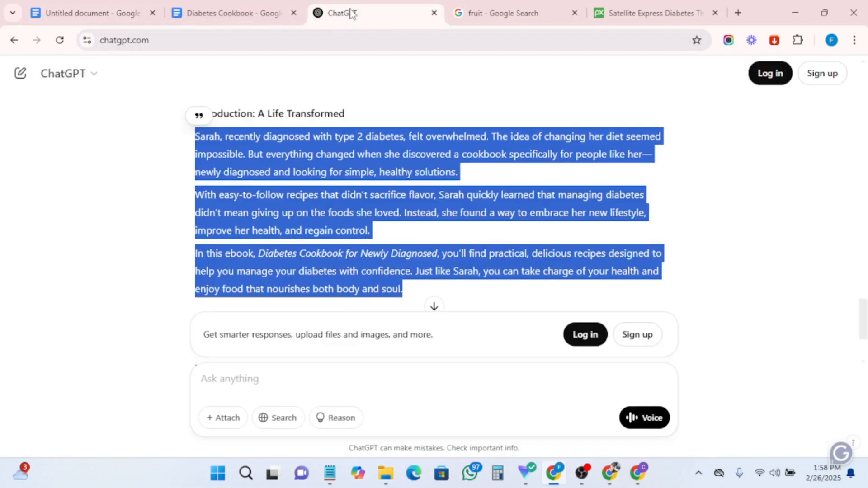
click(244, 379)
text(Create 3 chapter table of content for us)
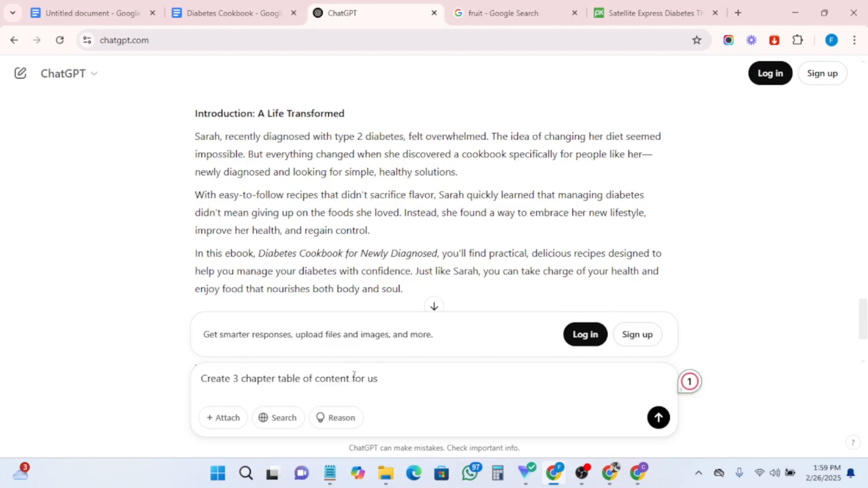
mouse_move(323, 380)
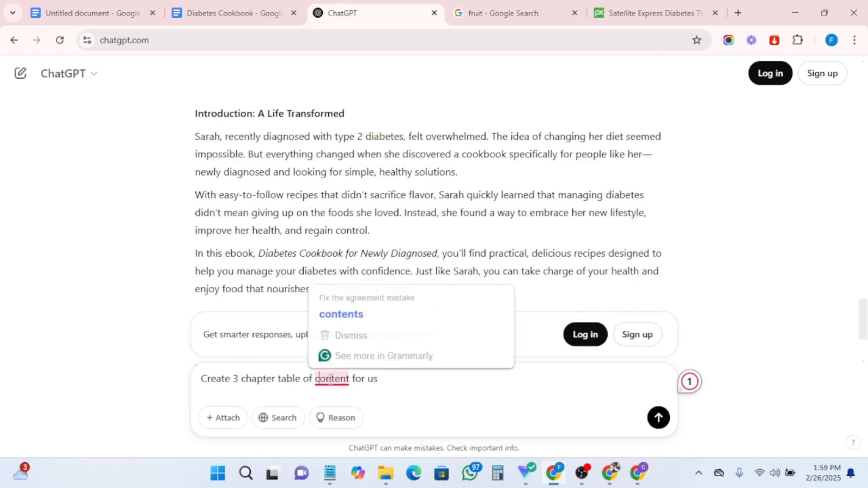
click(341, 312)
text(. make sure it is)
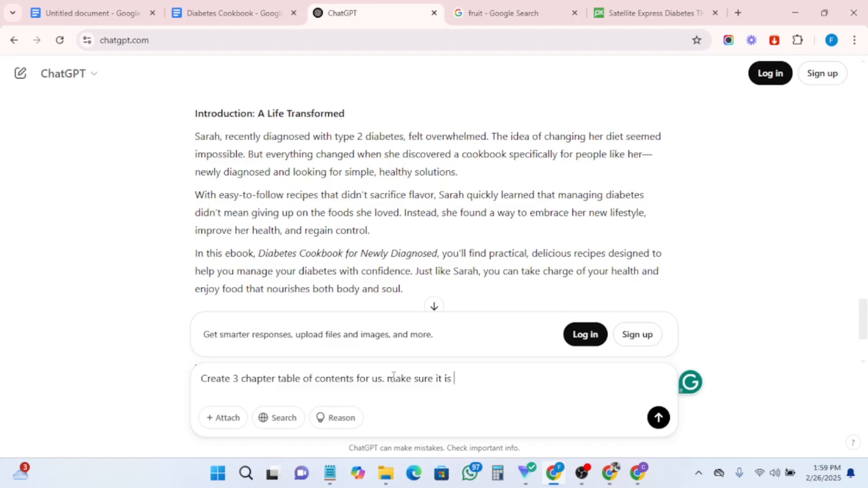
text( value-packed and not)
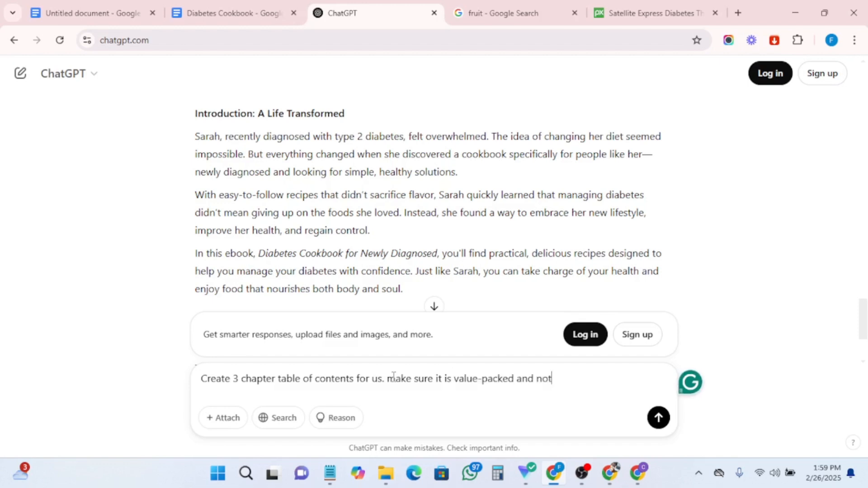
text(t)
key(BackSpace)
text(plagiarized)
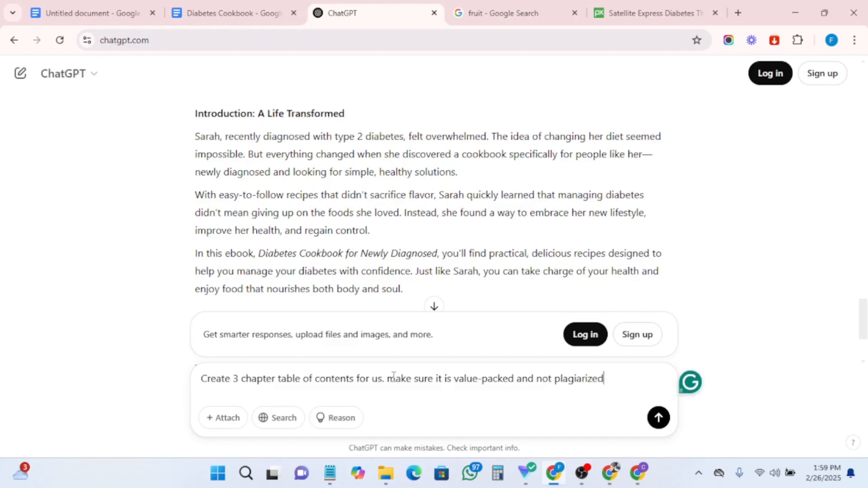
click(658, 420)
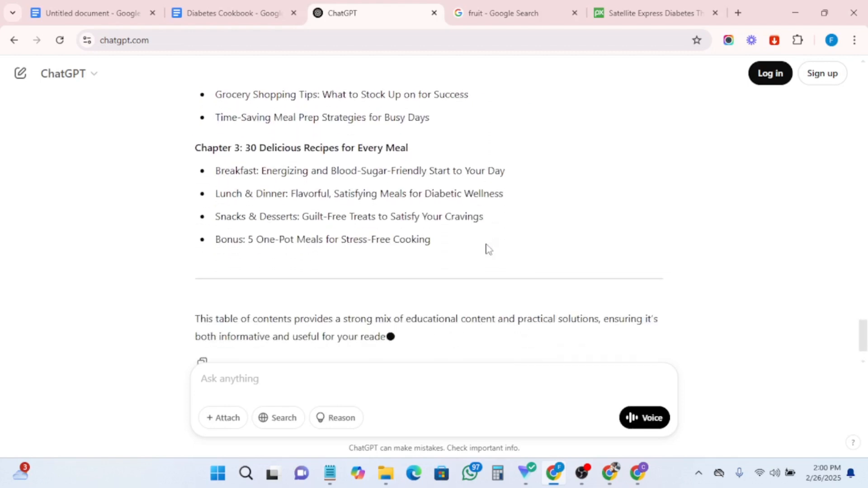
- Copy ChatGPT's three-chapter table of contents, from the Chapter 1 heading through the last bonus item
scroll(464, 222, up, 3)
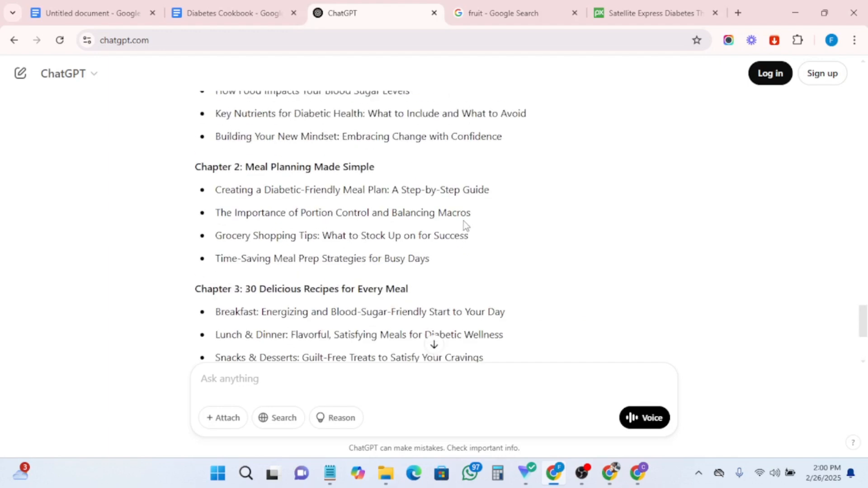
scroll(463, 221, down, 3)
scroll(464, 222, up, 2)
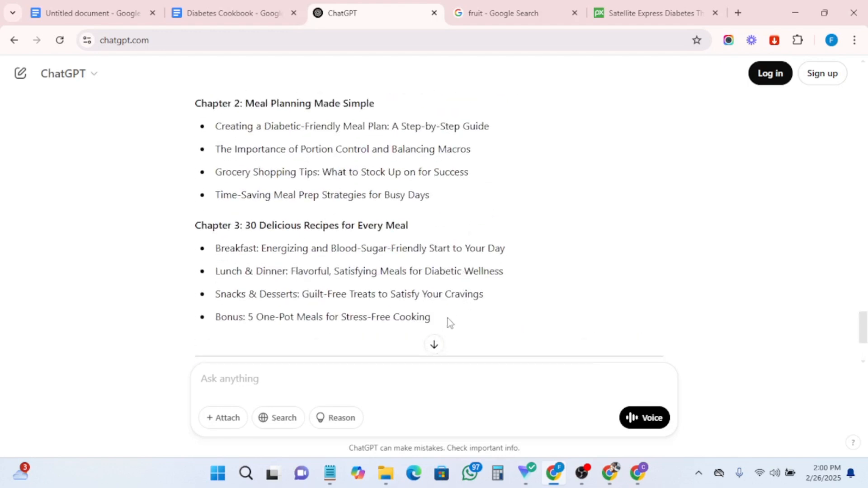
drag(447, 322, 237, 172)
scroll(435, 175, up, 1)
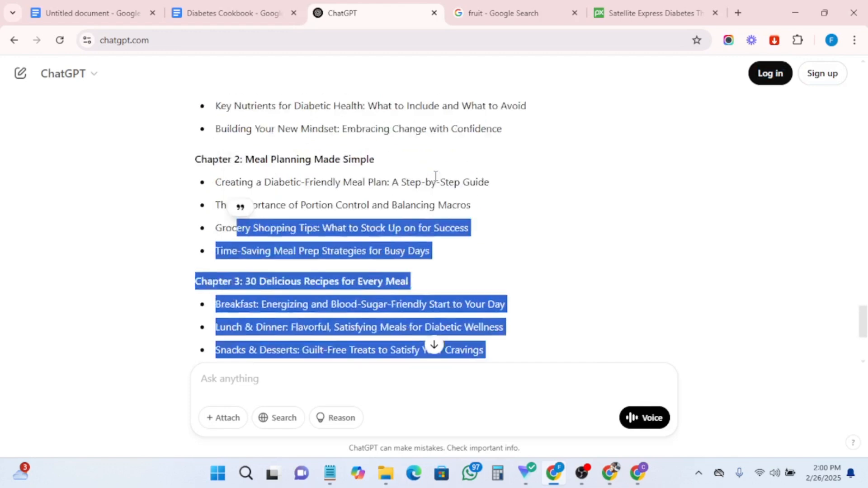
scroll(436, 176, up, 3)
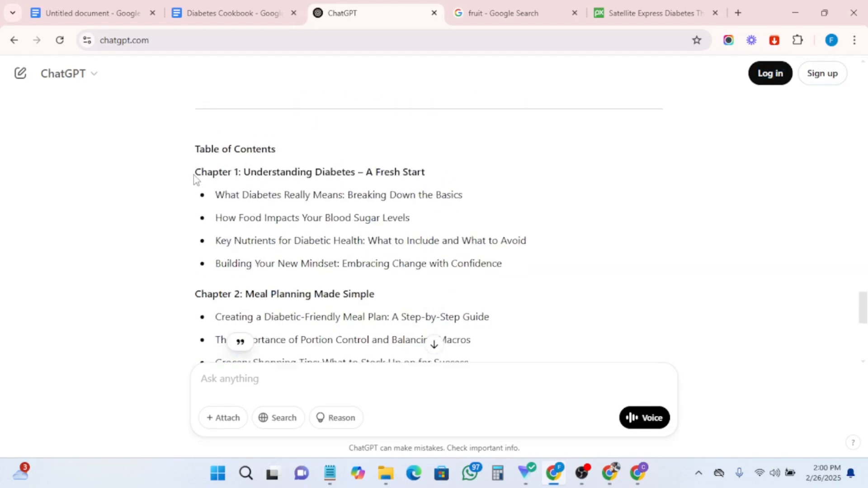
drag(195, 179, 433, 244)
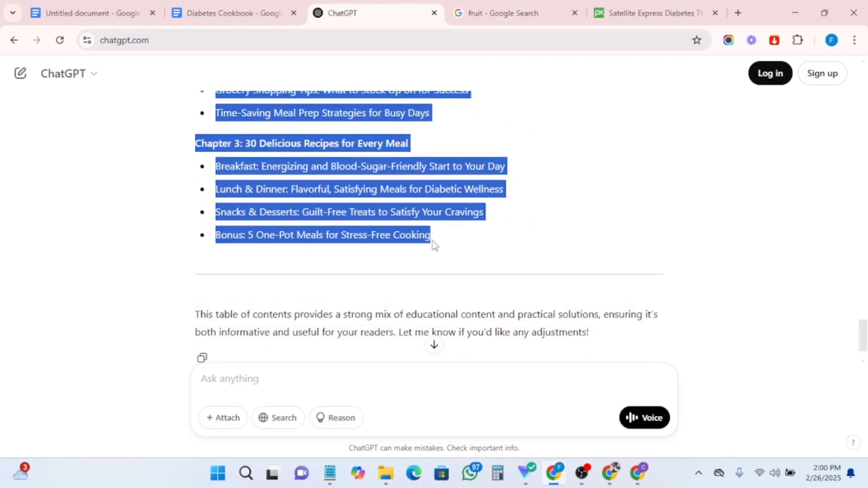
right_click(306, 188)
click(336, 199)
- Paste the table of contents into the Diabetes Cookbook after the introduction, two lines below its end
click(223, 13)
scroll(403, 320, down, 4)
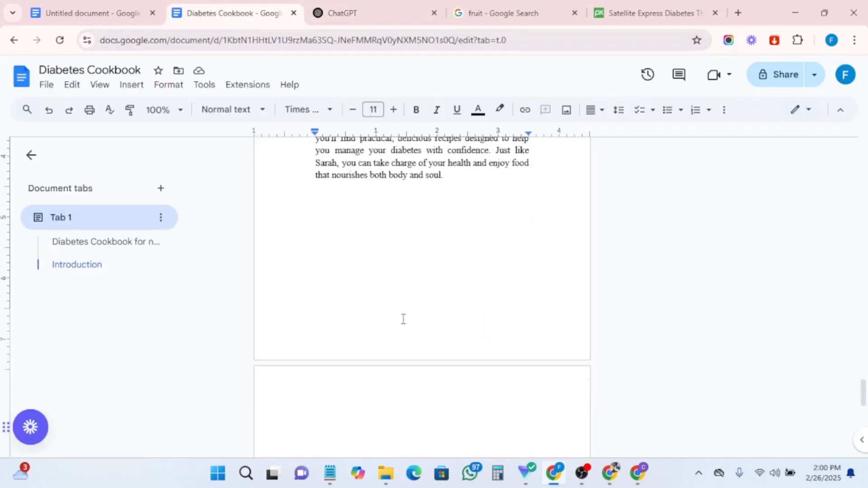
scroll(403, 319, up, 2)
key(Return)
key(Return)
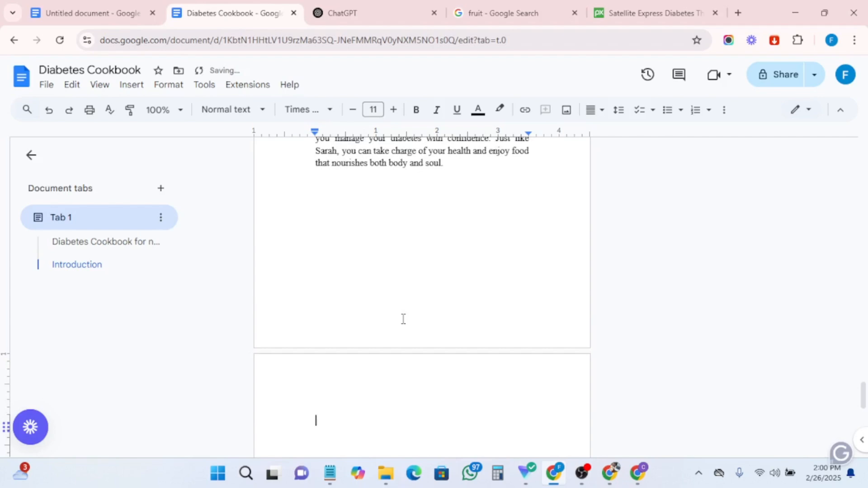
key(ctrl+v)
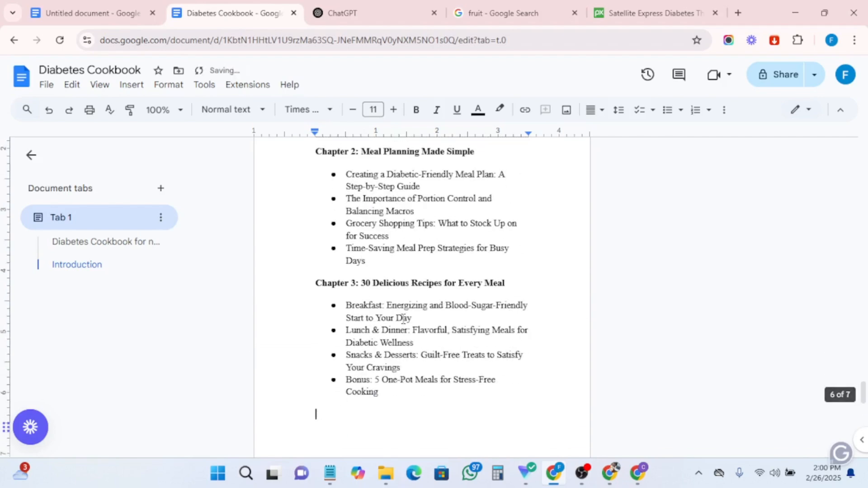
- Increase the introduction paragraphs' font size to 12
scroll(403, 320, up, 10)
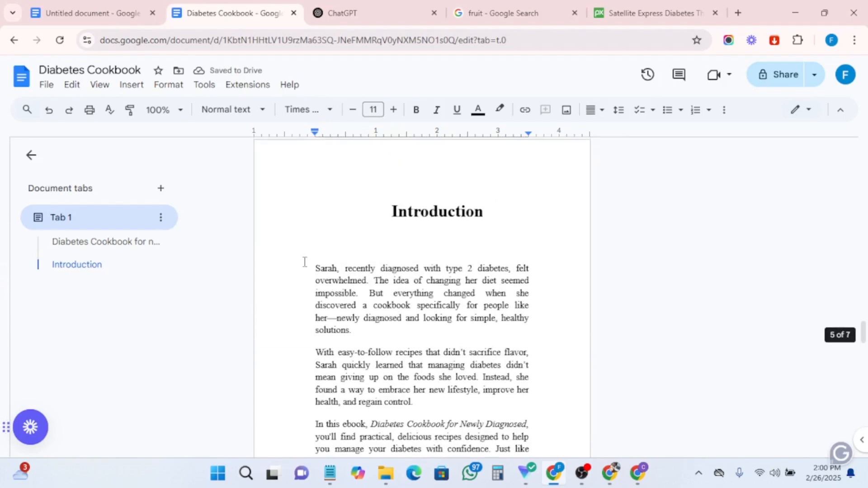
drag(305, 262, 408, 317)
click(393, 110)
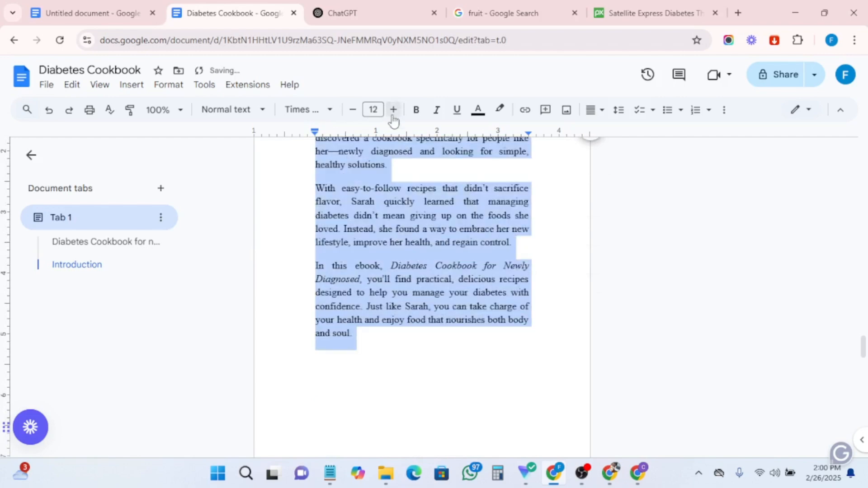
- Split "Chapter 1" onto its own line above the chapter's title
scroll(384, 310, down, 10)
scroll(360, 252, up, 2)
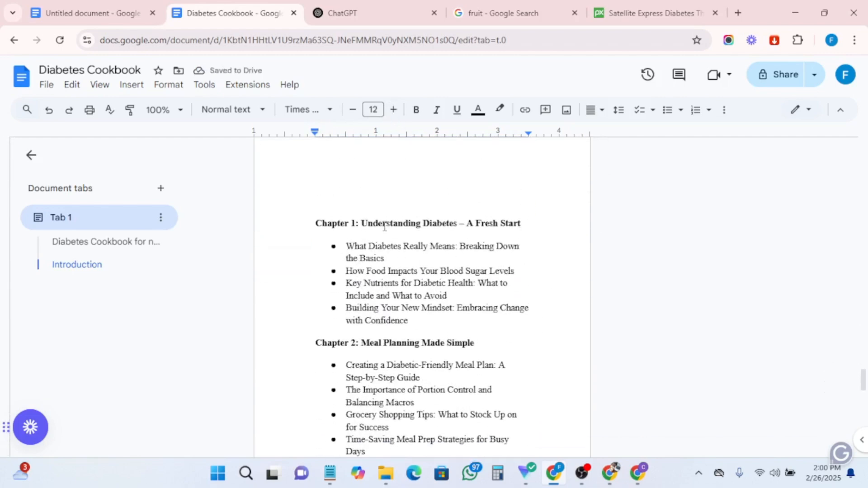
click(360, 224)
key(Return)
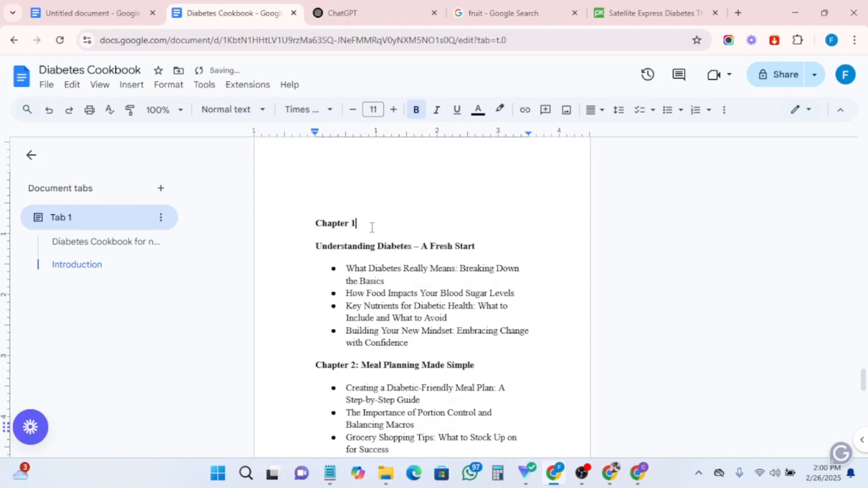
- Center the "Chapter 1" line and raise its font size to 20
drag(319, 228, 368, 234)
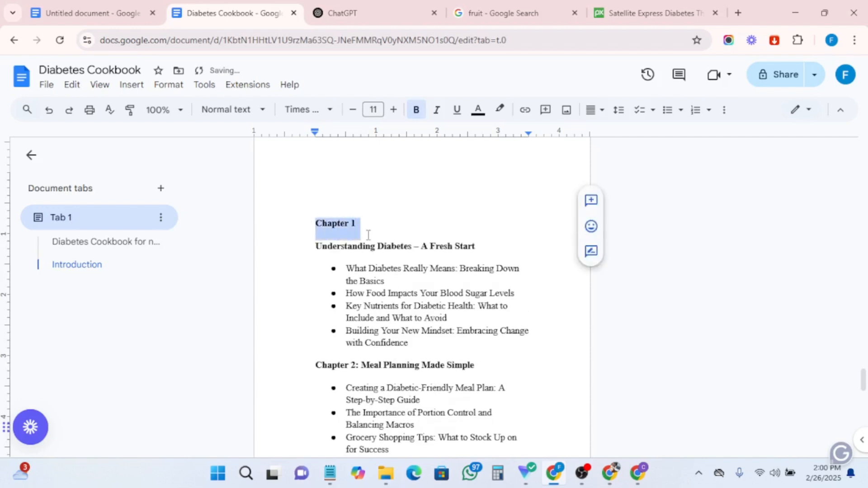
click(597, 123)
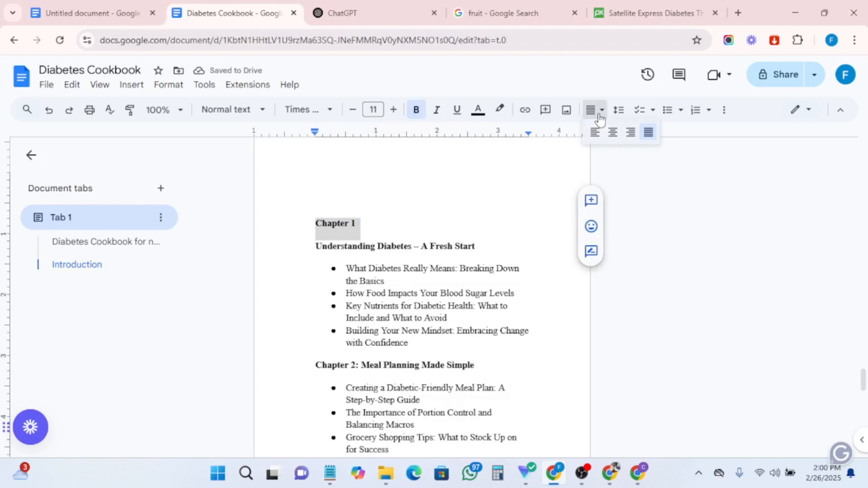
click(613, 140)
click(393, 111)
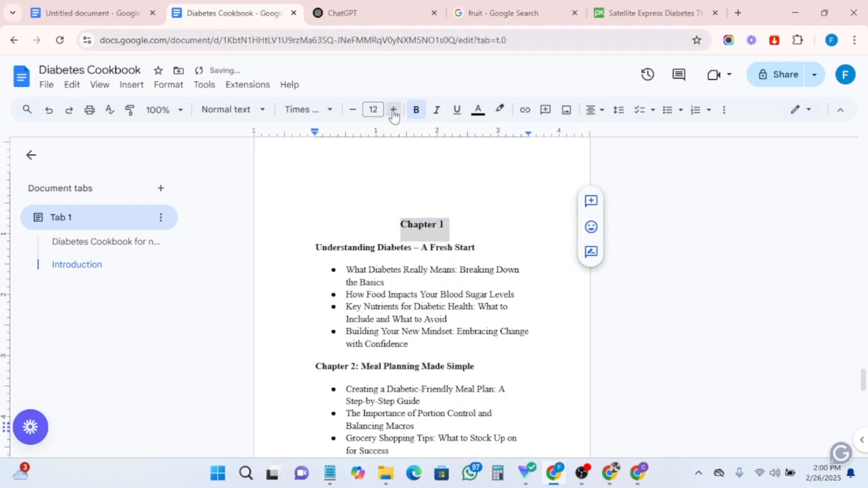
click(393, 111)
click(393, 111)
click(393, 111)
click(394, 110)
click(394, 110)
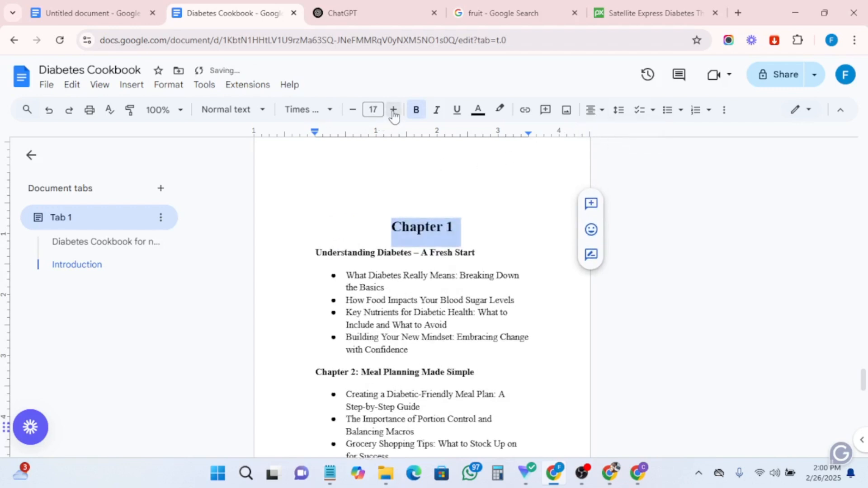
click(394, 110)
click(393, 111)
click(394, 111)
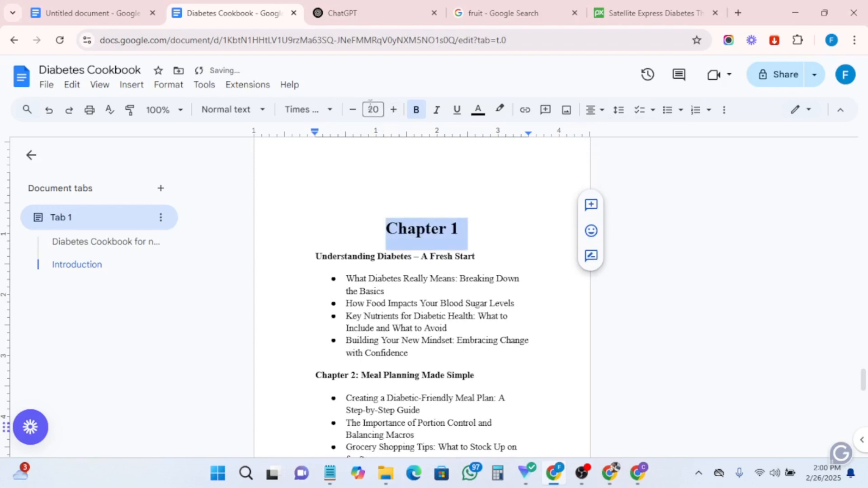
- Style the "Chapter 1" line as Heading 1 in bold Times New Roman and add a blank line below it
click(242, 111)
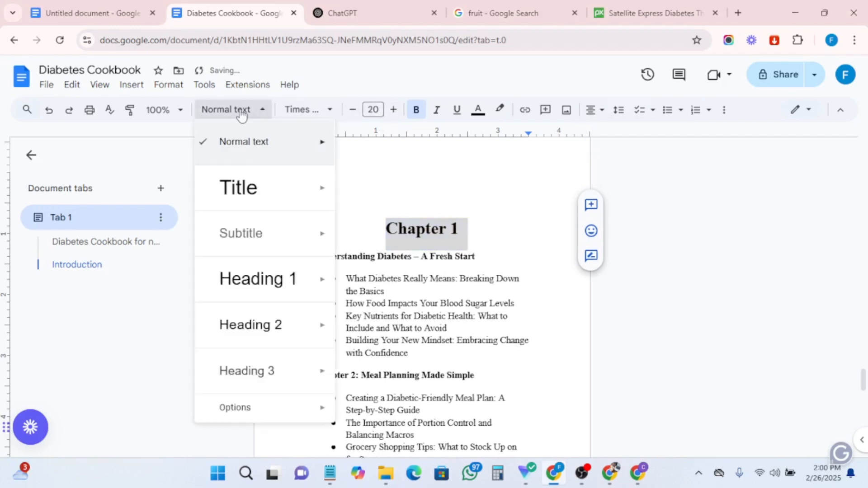
click(267, 280)
click(296, 110)
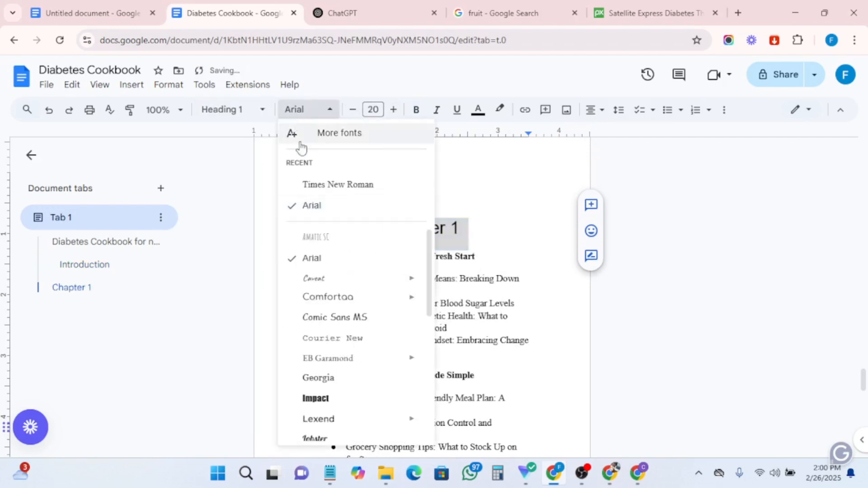
click(319, 186)
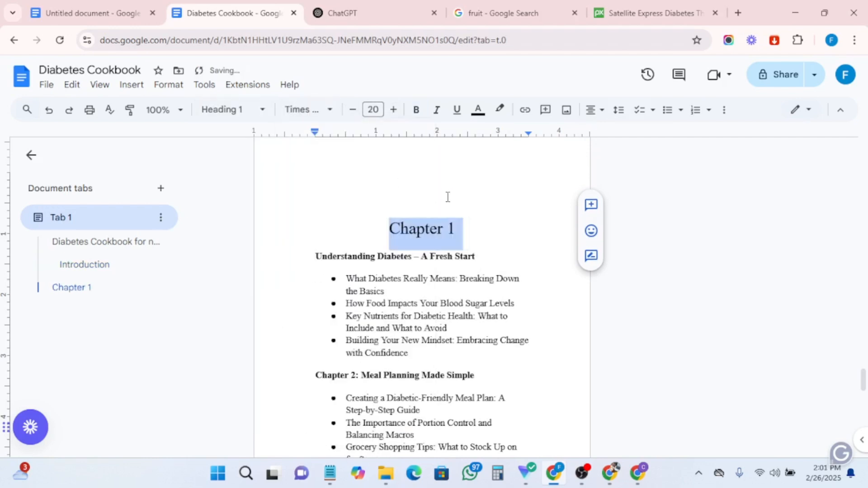
click(419, 111)
click(471, 236)
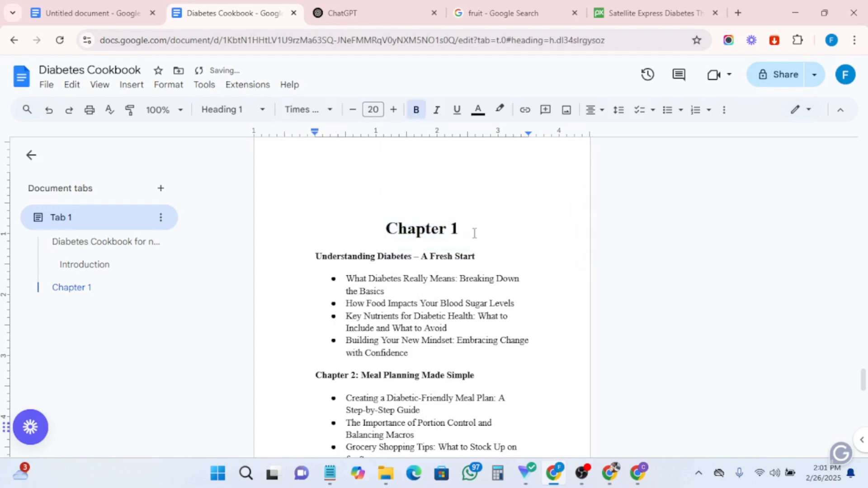
key(Return)
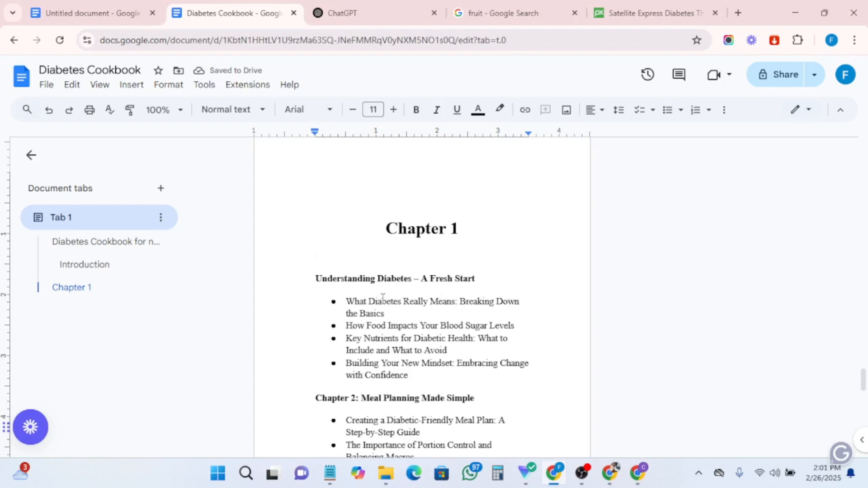
- Copy the Chapter 1 title and its bullet points, and open another Chrome profile window
drag(419, 384, 313, 285)
right_click(369, 290)
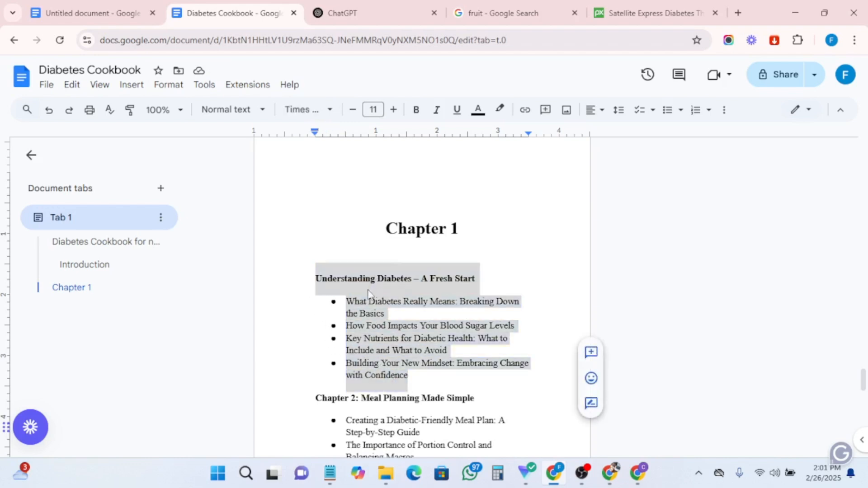
click(401, 158)
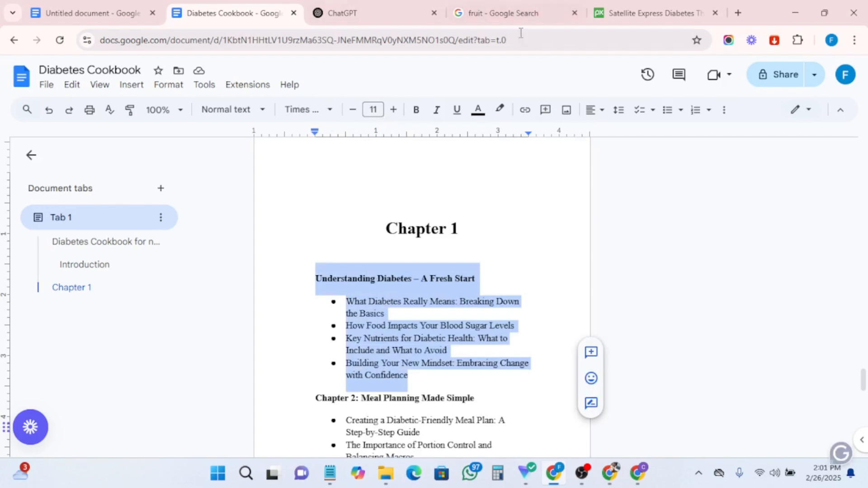
click(638, 474)
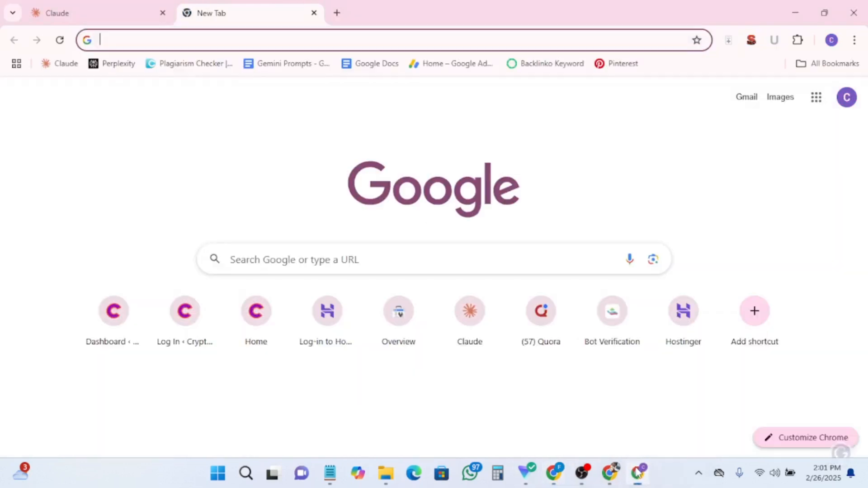
- Open a new Claude chat in the blank tab
click(156, 39)
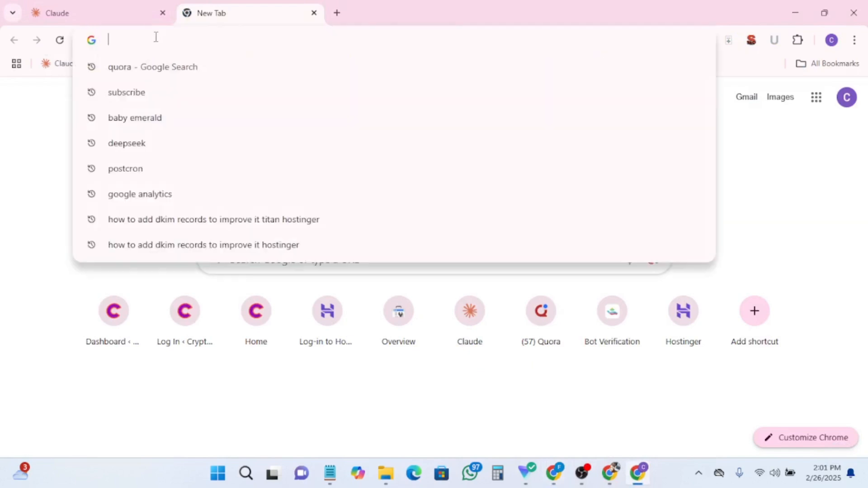
text(claude)
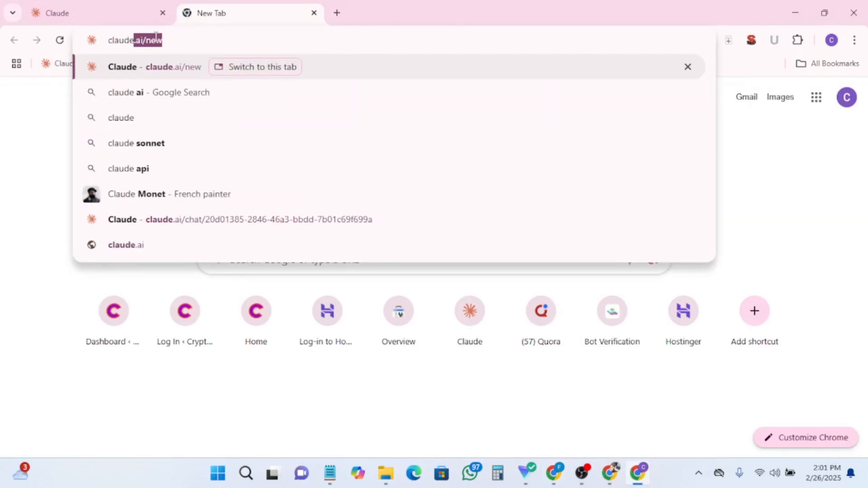
key(Return)
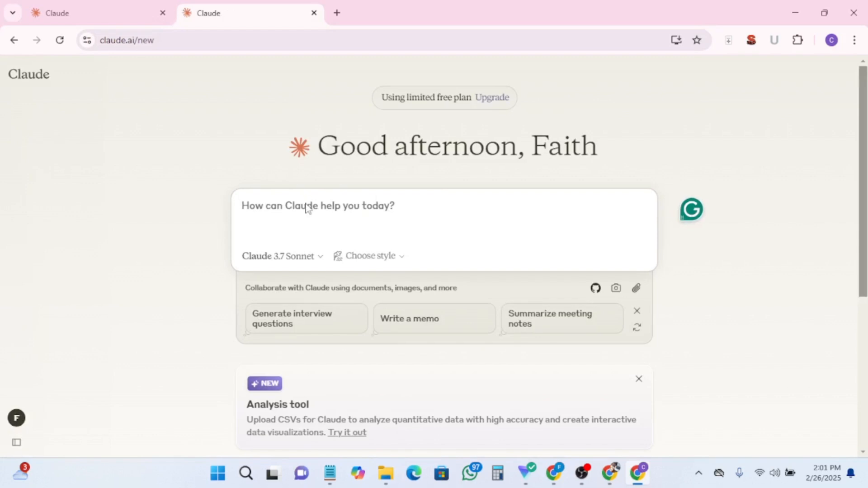
- Write a prompt asking for a value-packed cookbook for newly diagnosed diabetic patients, human-written with emotional touch, avoiding jargon and AI generic words
text(I w)
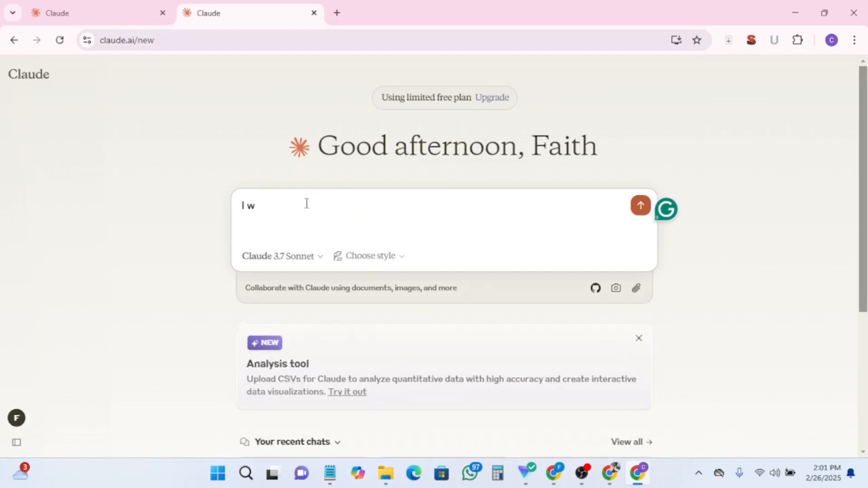
text(ant to write a value)
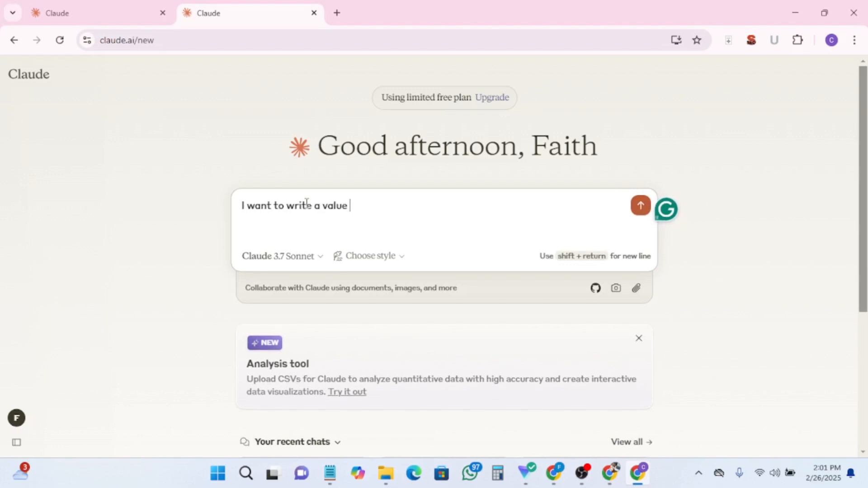
key(BackSpace)
text(-packed cookbook fo)
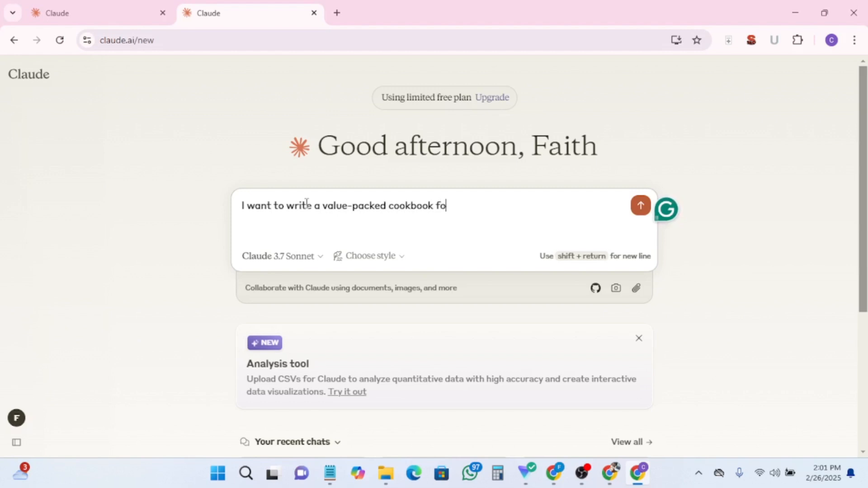
text(r diabetic p)
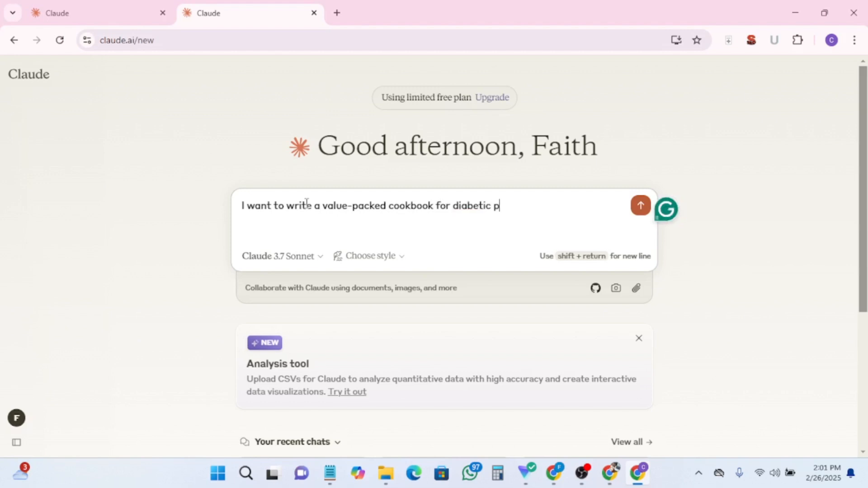
text(atients who ar)
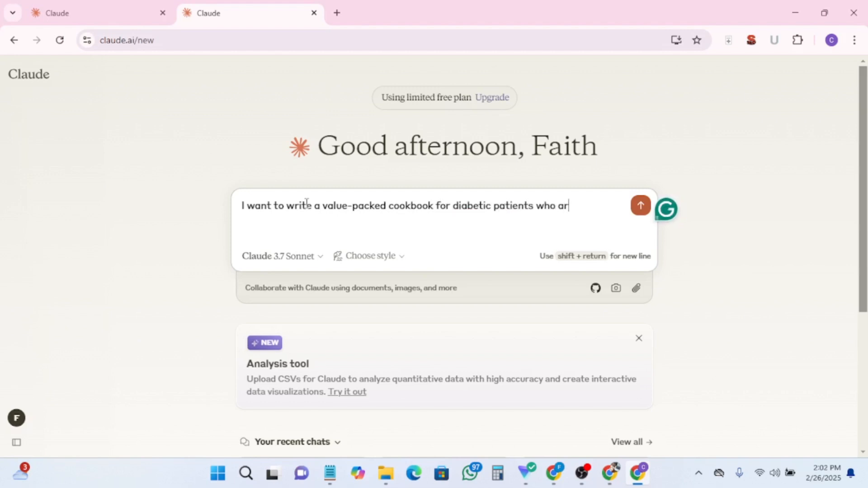
text(e newly diagnosed. bu)
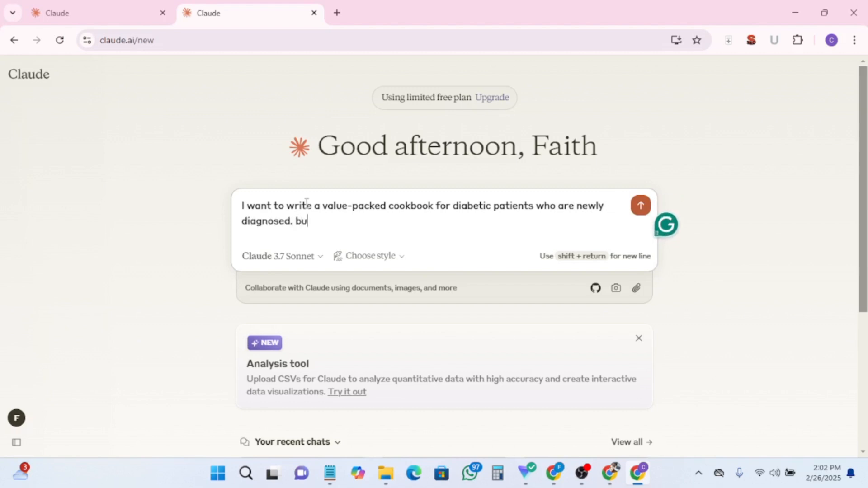
text(t i want a con)
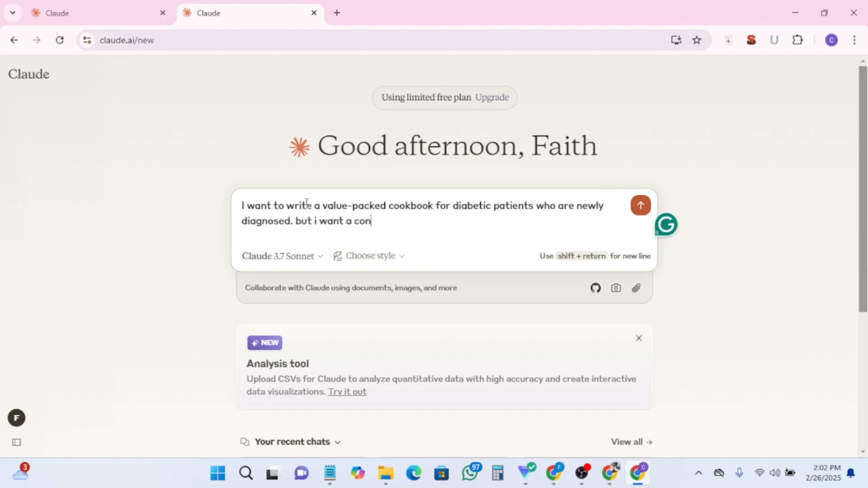
text(tent written b)
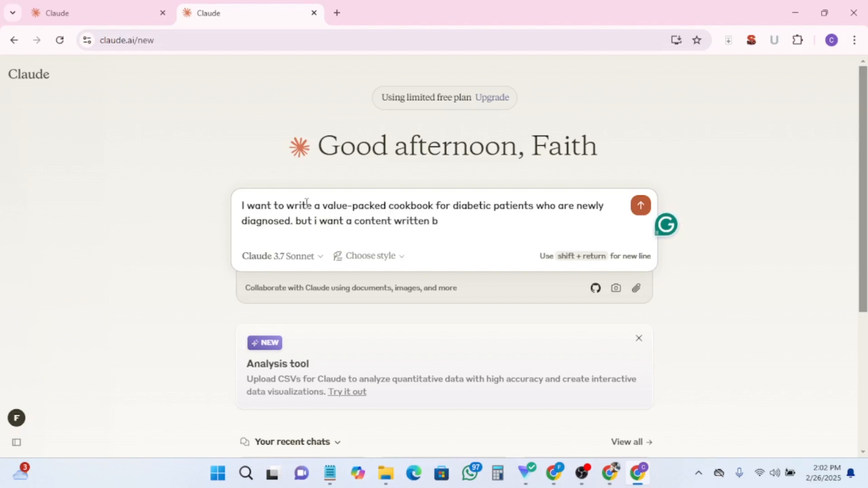
text(y human for human to read)
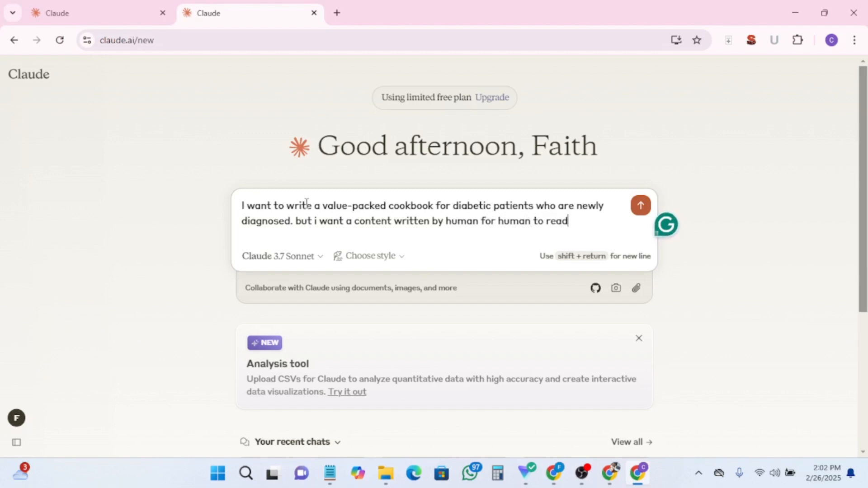
text(th emotional touch. Avoid )
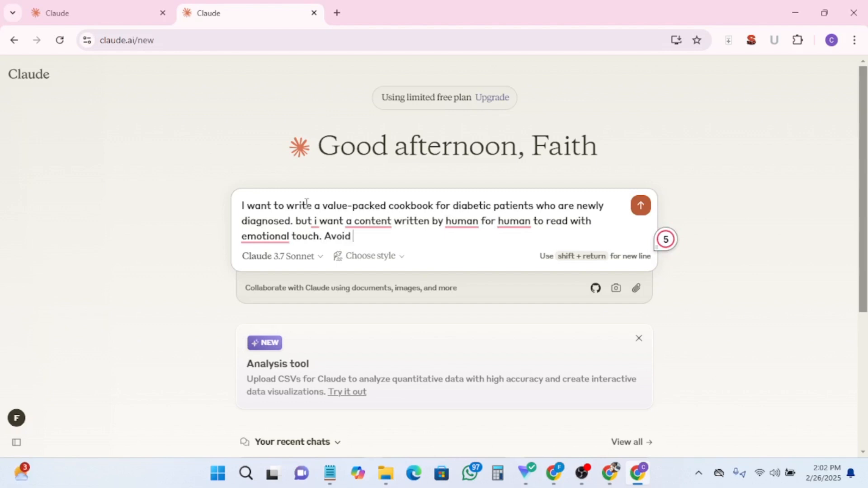
text(using jargons)
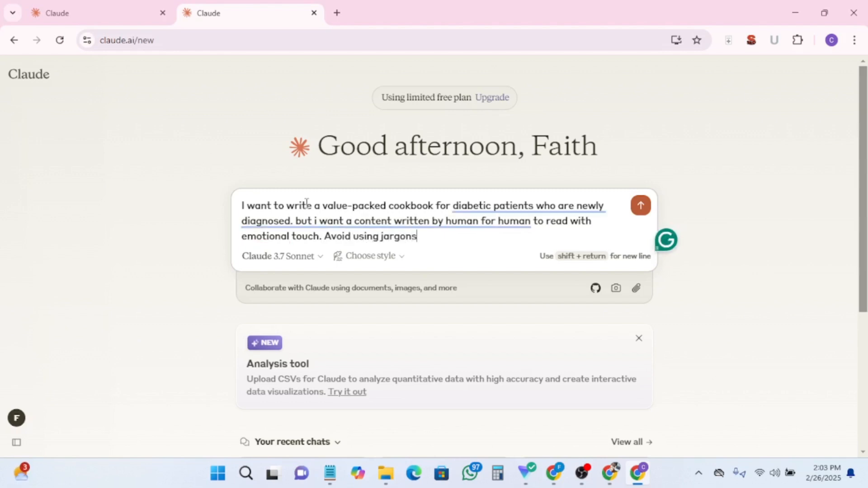
text( and AI ge)
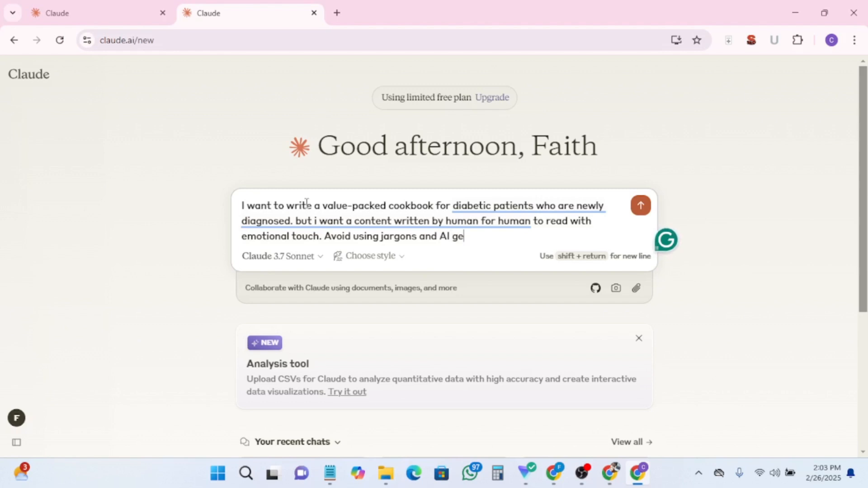
text(neric words)
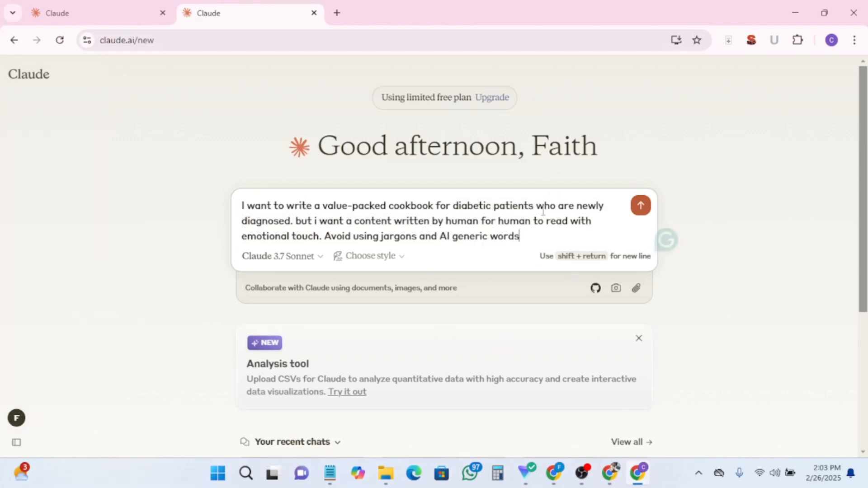
- Apply the grammar suggestions in the prompt: "humans", drop the article before "content", "an emotional touch", and "jargon"
click(462, 221)
click(469, 258)
click(327, 221)
click(349, 221)
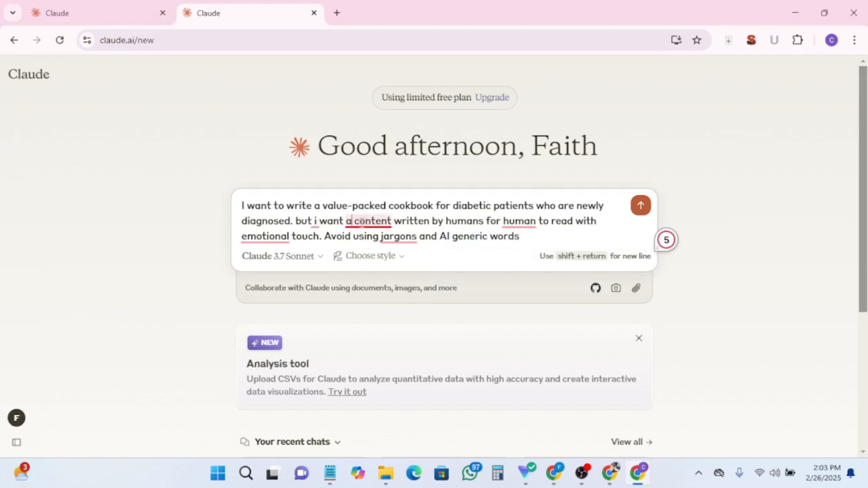
click(374, 258)
click(275, 235)
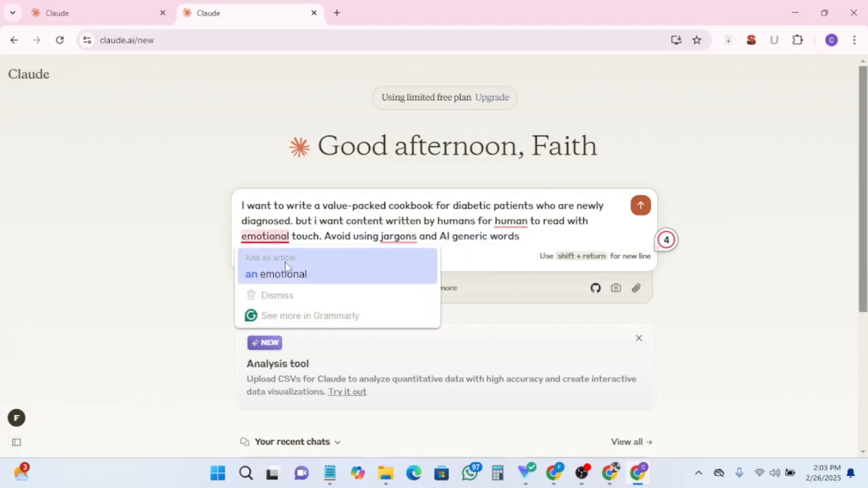
click(282, 272)
click(393, 236)
click(400, 274)
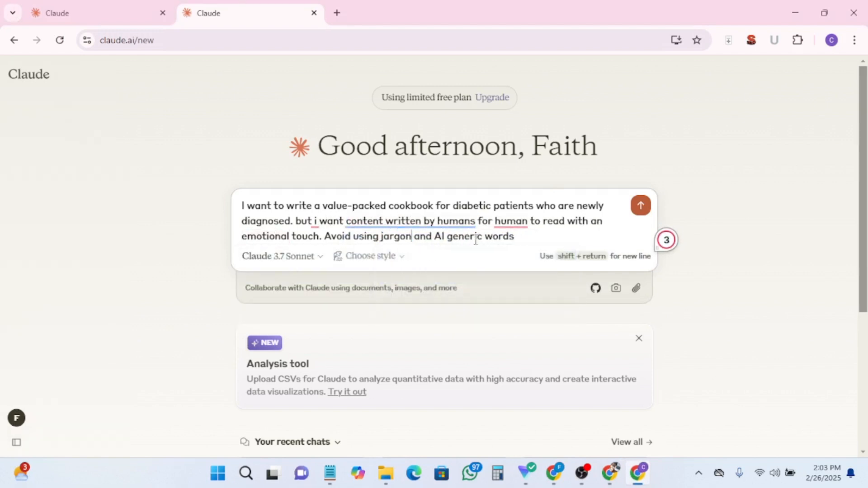
click(511, 221)
click(515, 258)
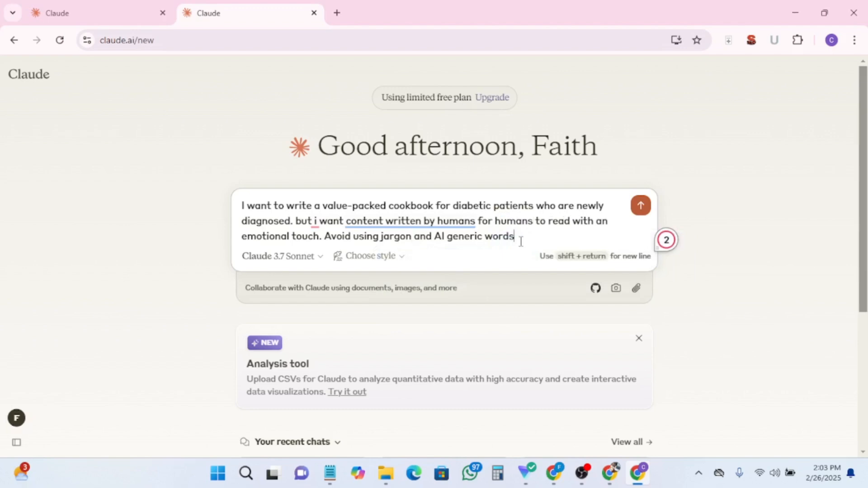
- Extend the prompt with "Make insightful and straight to the point. I have the table of contents to give. Just follow my instructions to write. Avoid plagiarism. Do you understand?"
text(Make insightful)
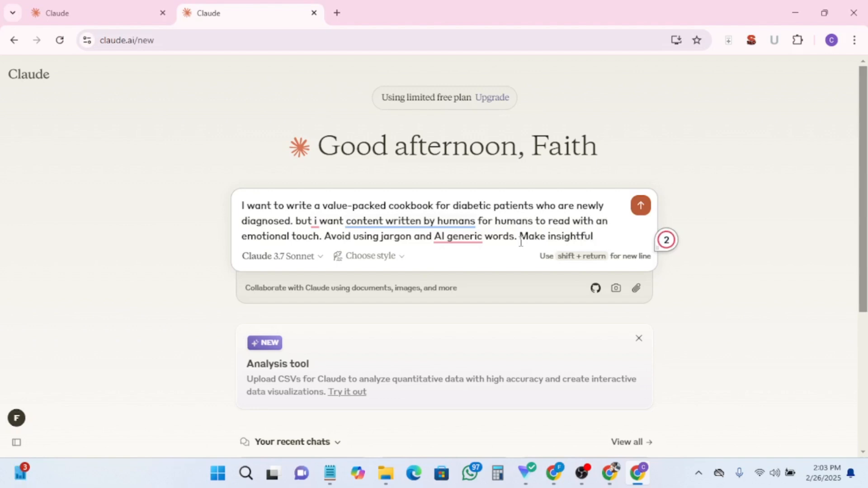
text( and str)
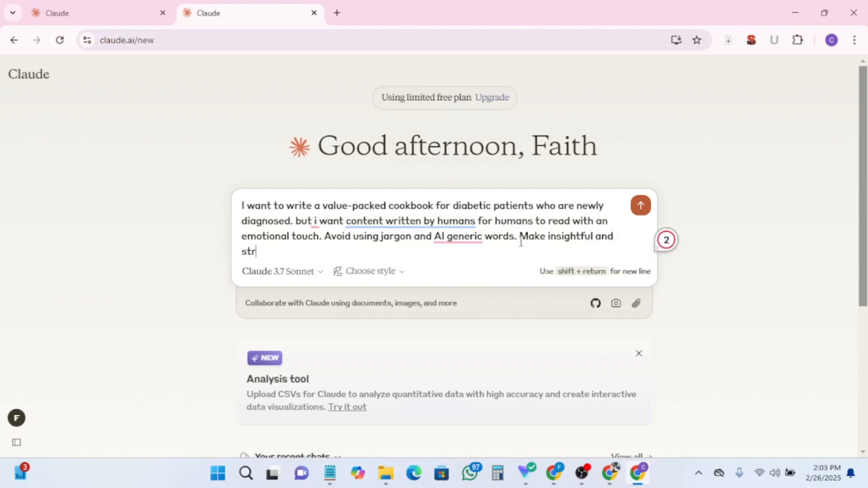
text(aight to)
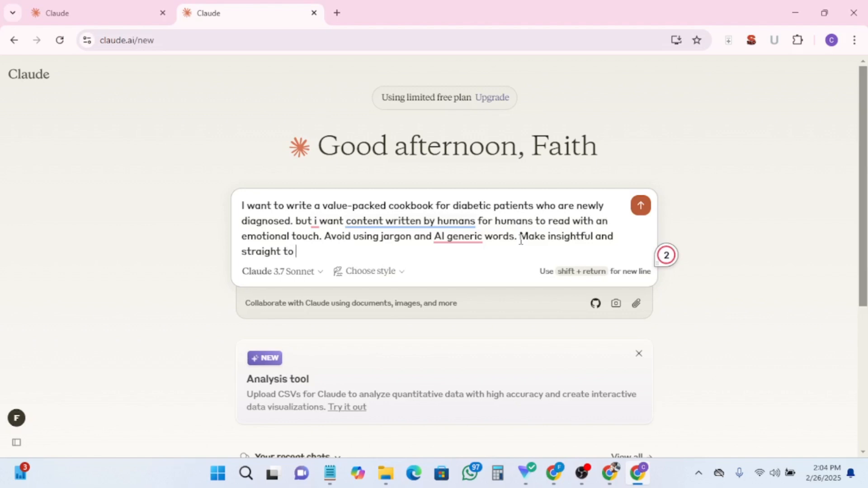
text(h pi)
text(int. i have)
text( the table of con)
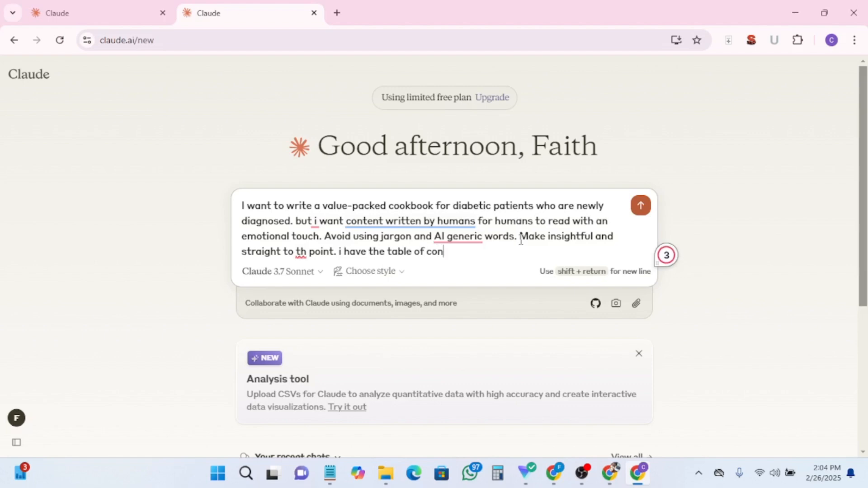
text(tents to gi)
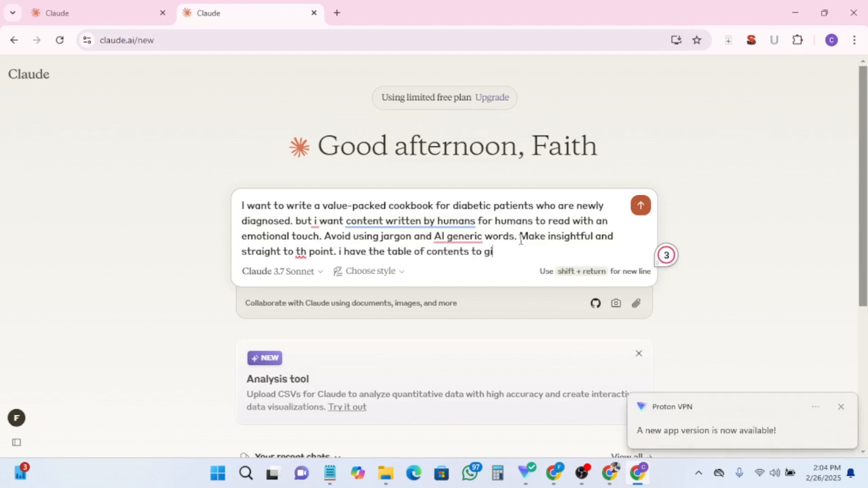
text(ve. Just follow my i)
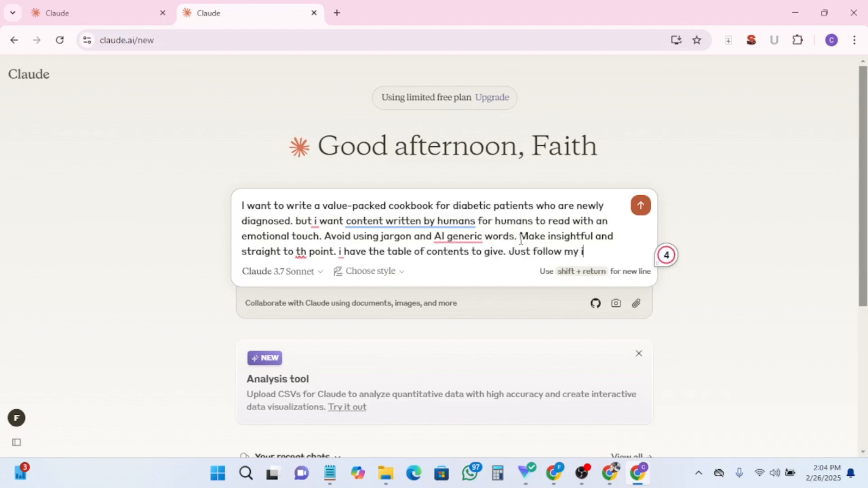
text(nstructons to )
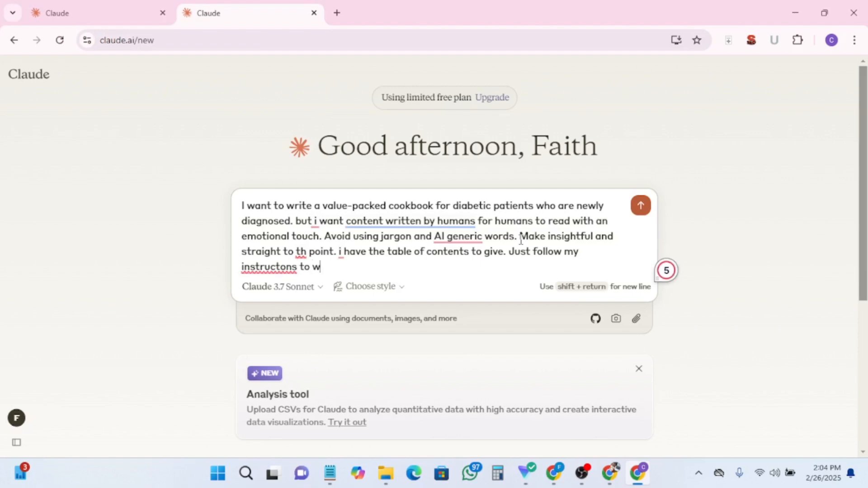
text(write. Avoid plagarism. )
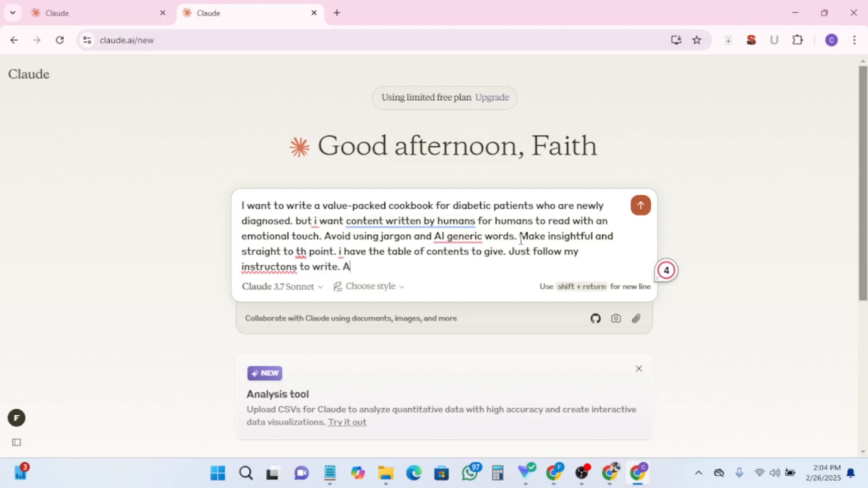
text(Do you understand?)
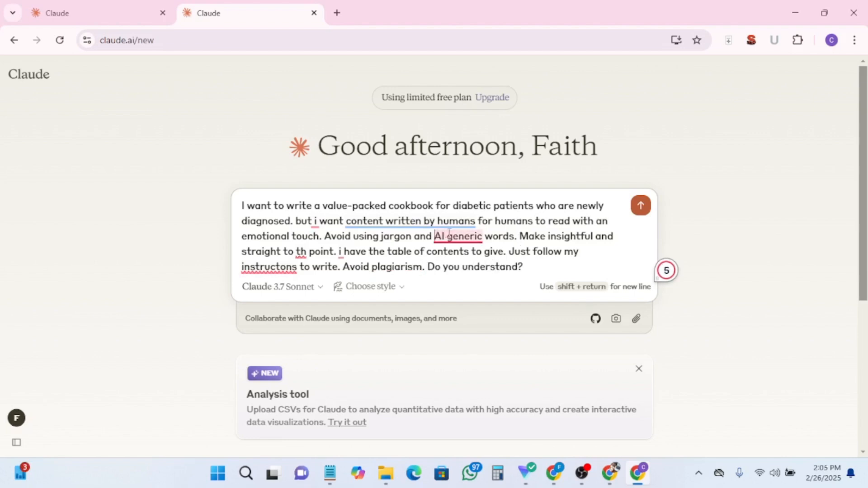
- Apply the remaining grammar suggestions: "generic AI words", "instructions", "the point", and capitalize both lowercase "I" pronouns
mouse_move(465, 239)
click(467, 292)
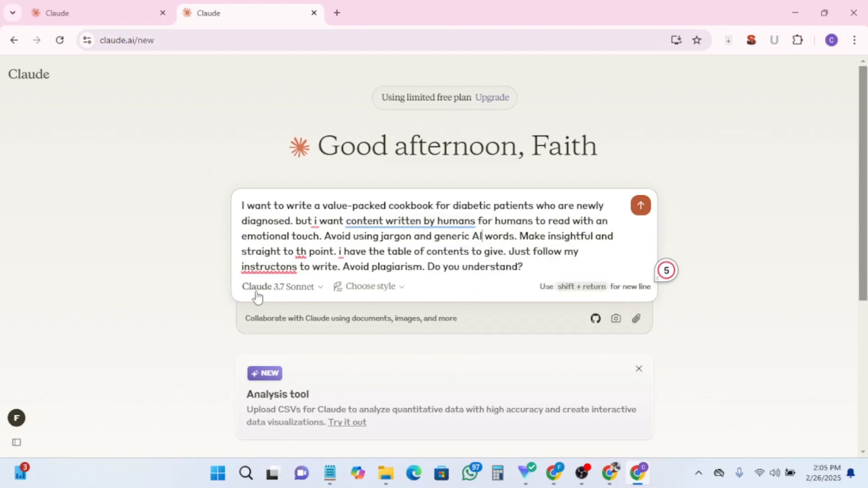
mouse_move(270, 266)
click(276, 304)
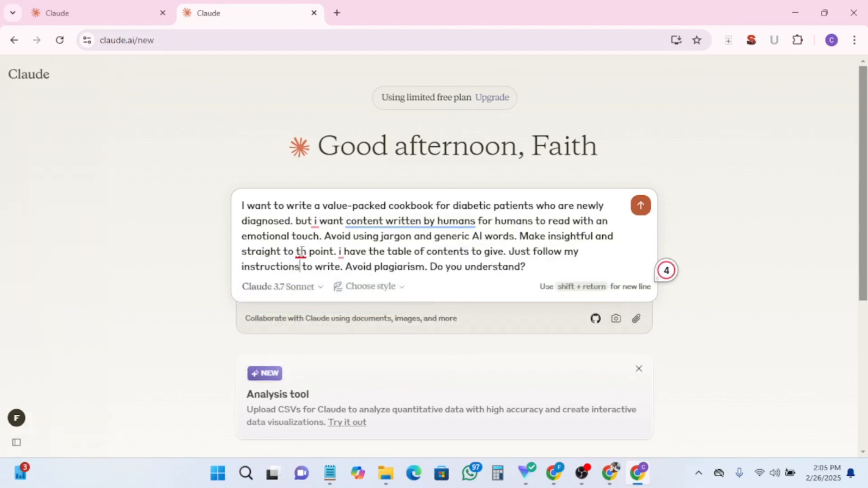
mouse_move(301, 251)
click(304, 289)
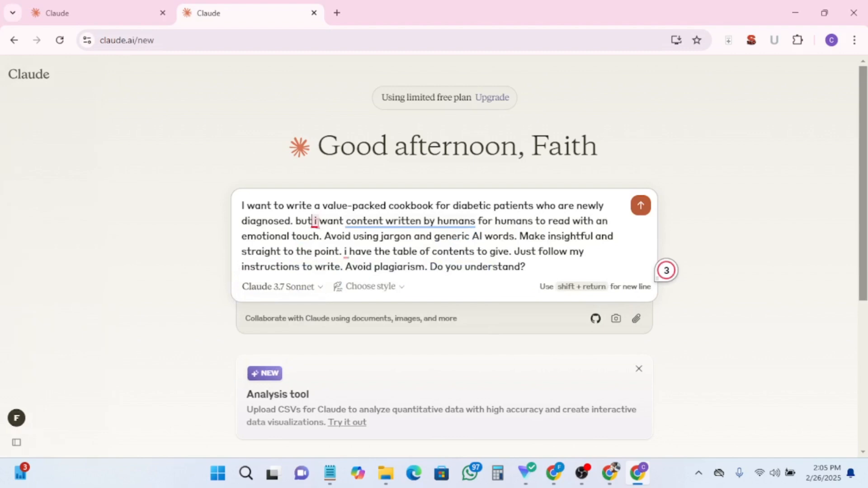
mouse_move(315, 222)
click(316, 253)
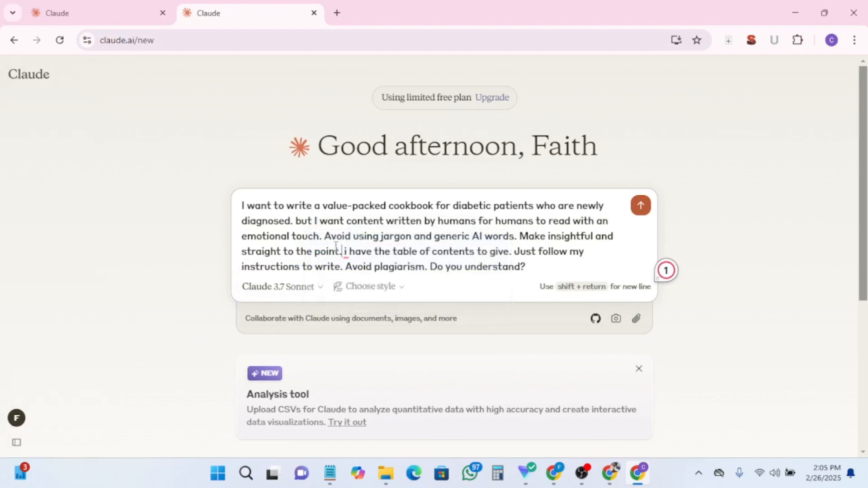
mouse_move(346, 251)
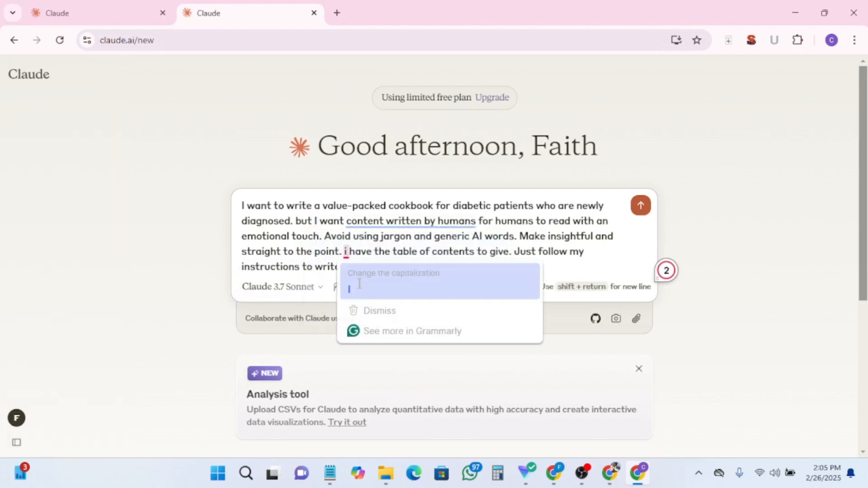
click(359, 285)
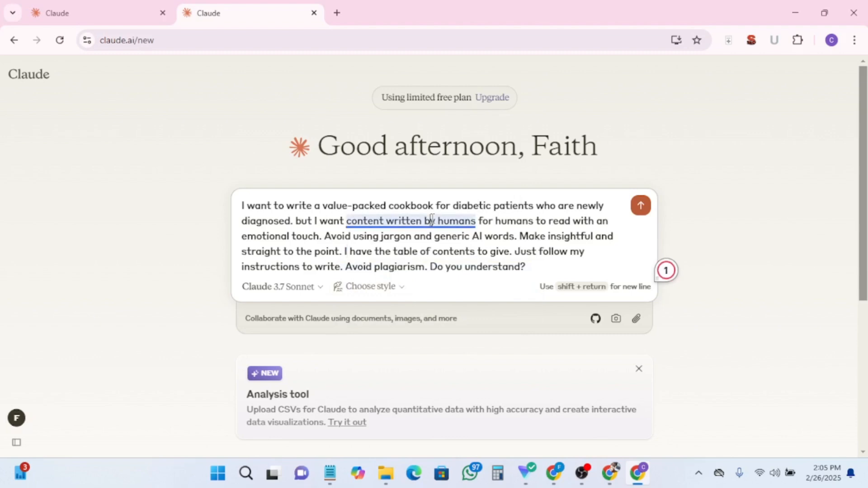
- Reword the prompt to 'human-generated content', prefix it with 'Assume this position of a food nutritionist with 10 years of practical experience writing cookbooks for diabetic patients who are newly diagnosed', and send it
mouse_move(437, 221)
click(425, 278)
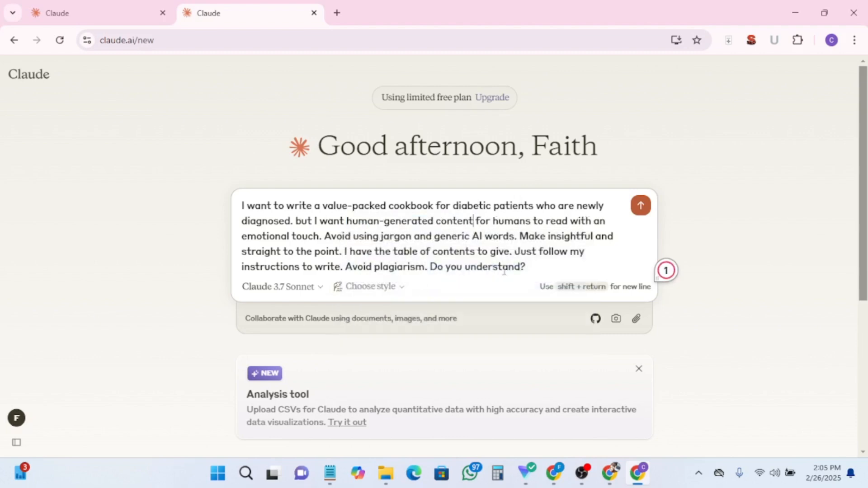
click(244, 204)
key(BackSpace)
text(Asume t)
text(his po)
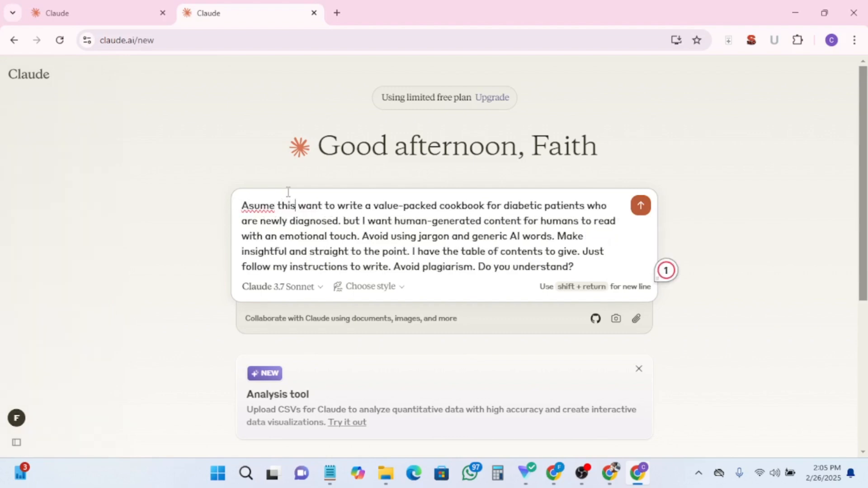
text(sition of a foo)
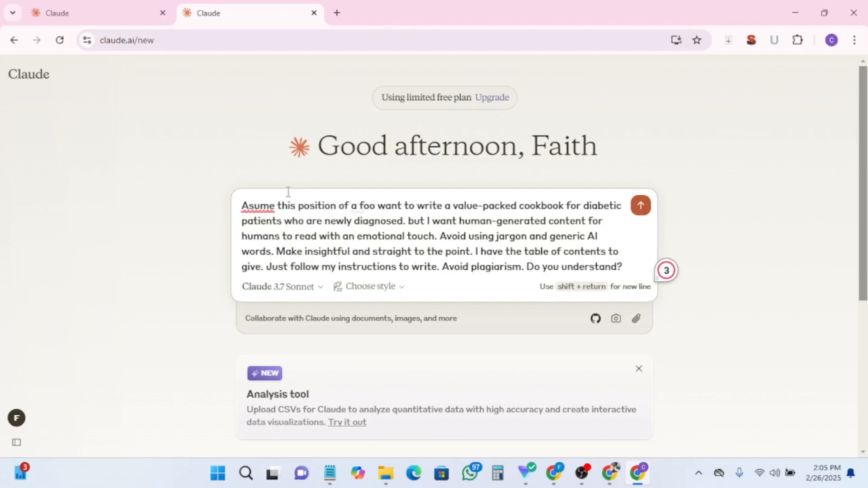
text(d n)
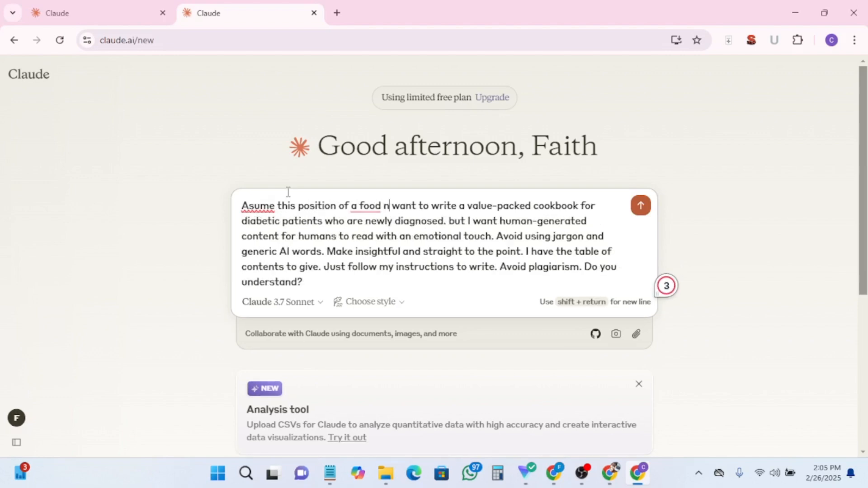
text(utritionsit with)
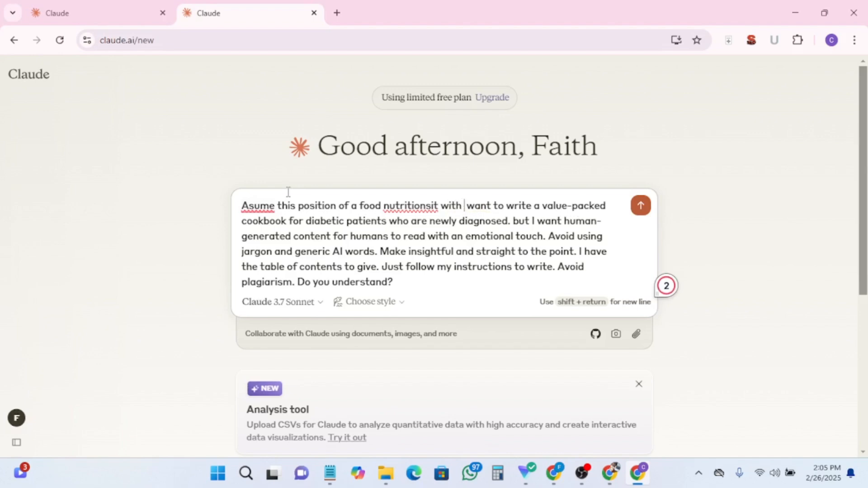
text( 10 year)
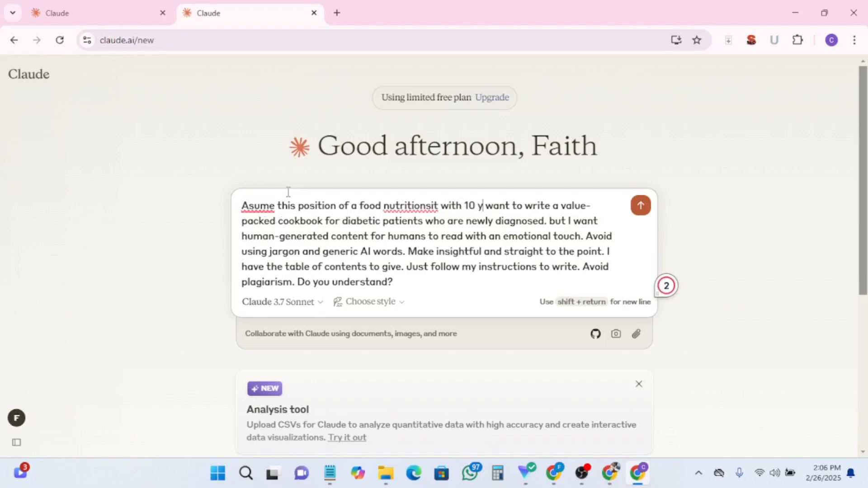
text(s of pra)
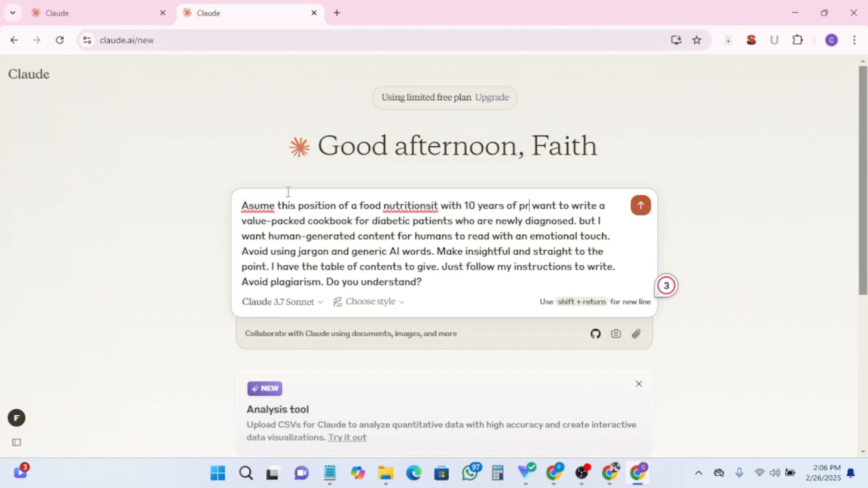
text(ctical experience)
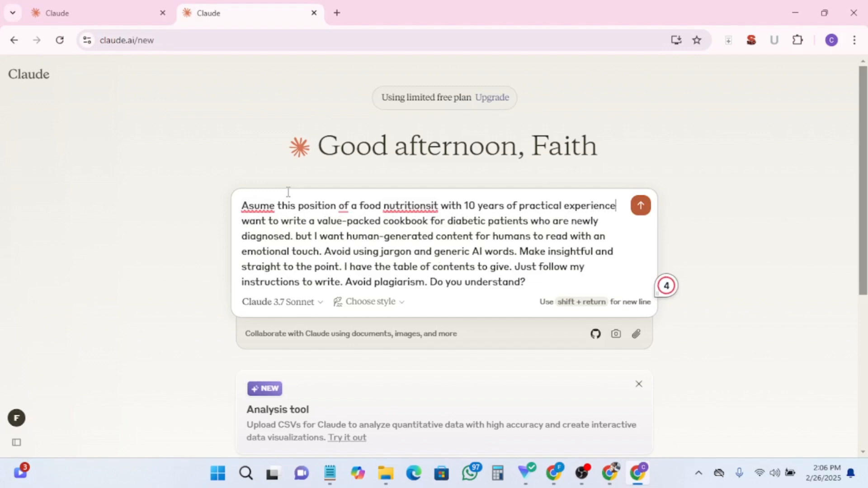
text( writing cookbooks f)
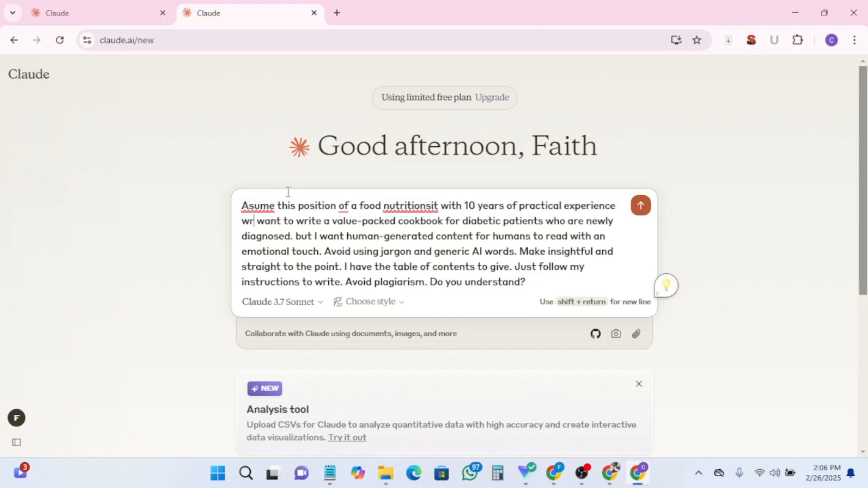
text(or diabetic )
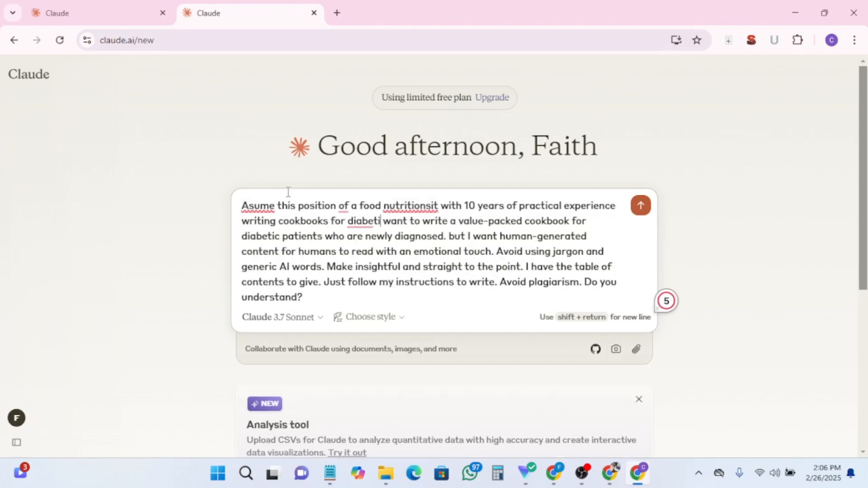
text(patients )
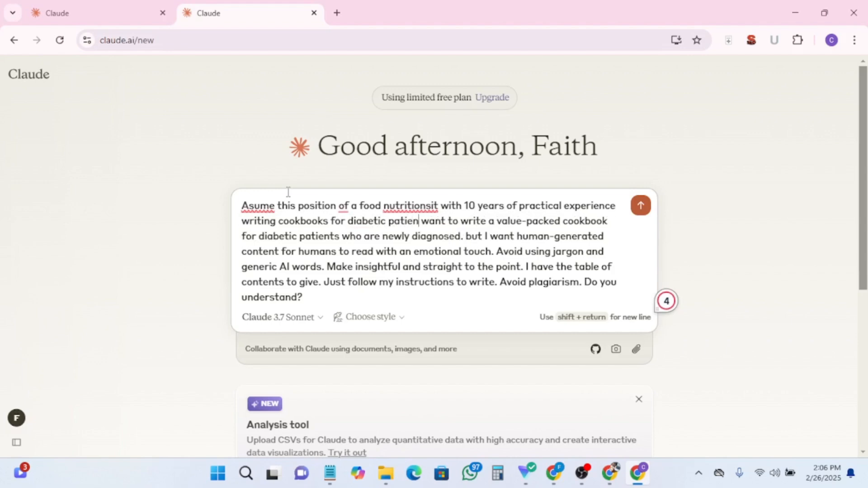
text(who are newly diagnosed)
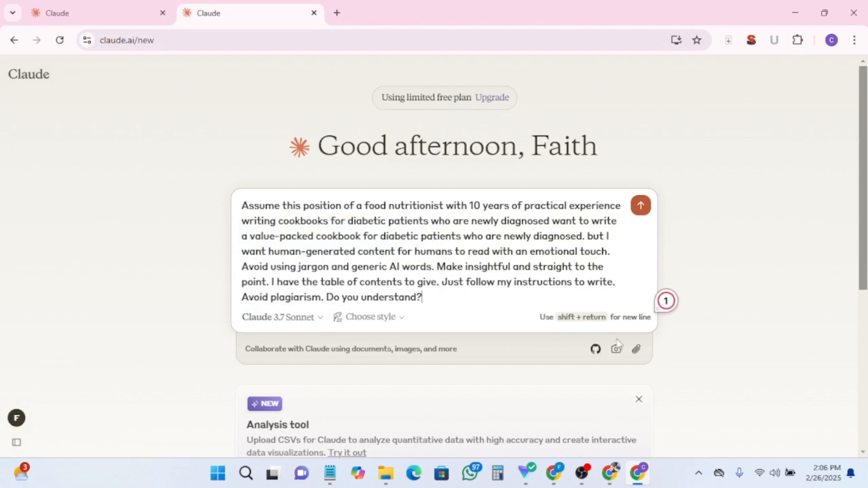
click(639, 208)
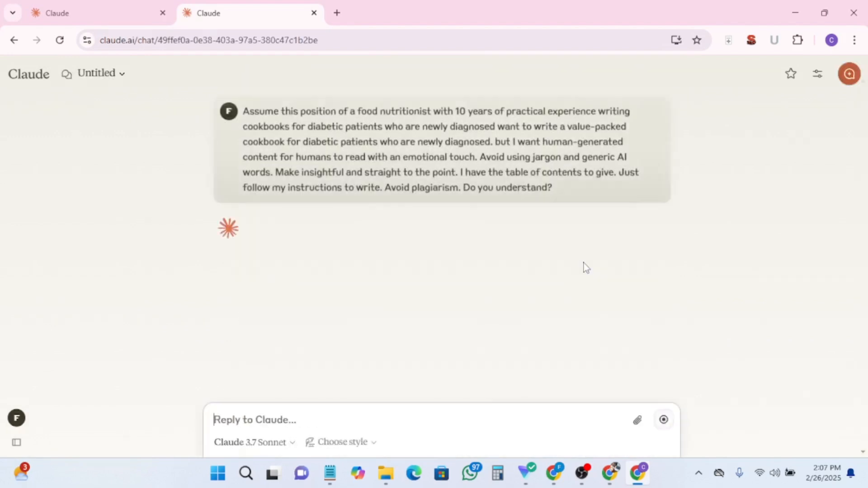
- Begin a reply with 'The title of the book is' and copy the title 'Diabetes Cookbook for newly diagnosed' from the cookbook document
text(The title of the book is)
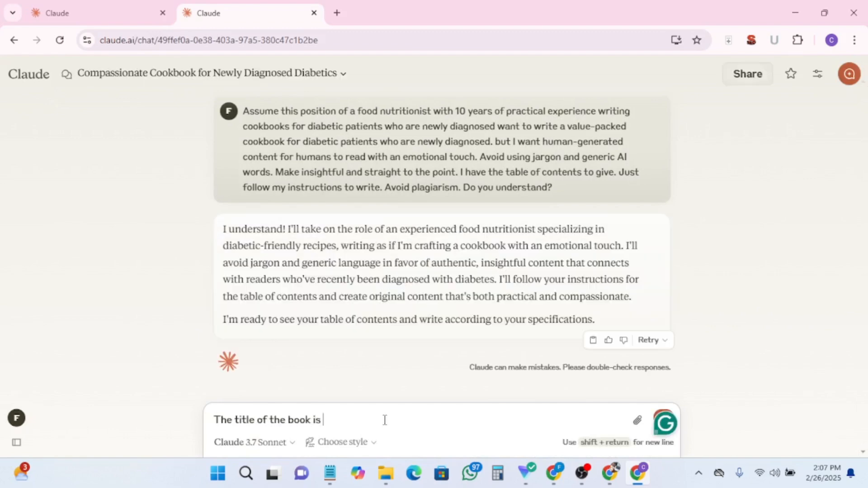
mouse_move(619, 478)
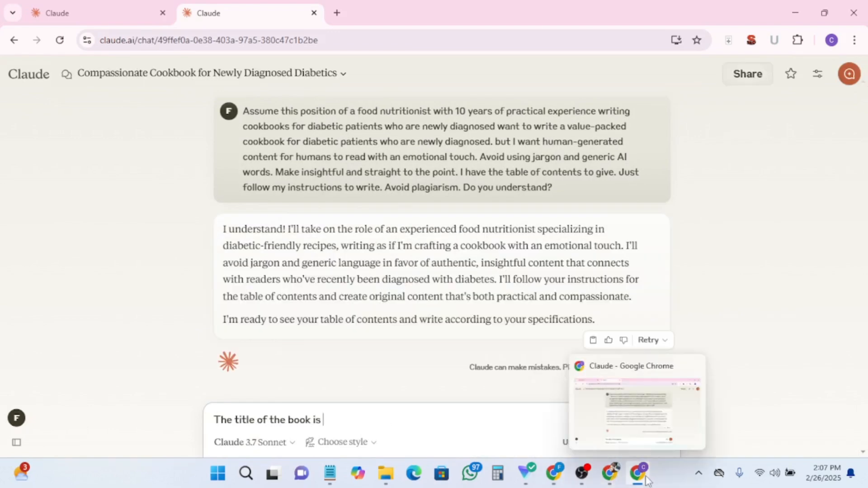
click(554, 473)
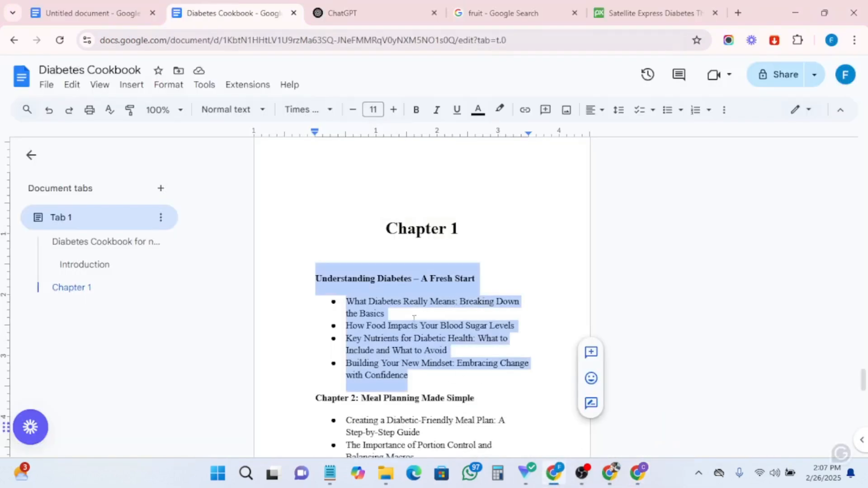
scroll(415, 302, up, 10)
scroll(416, 302, up, 15)
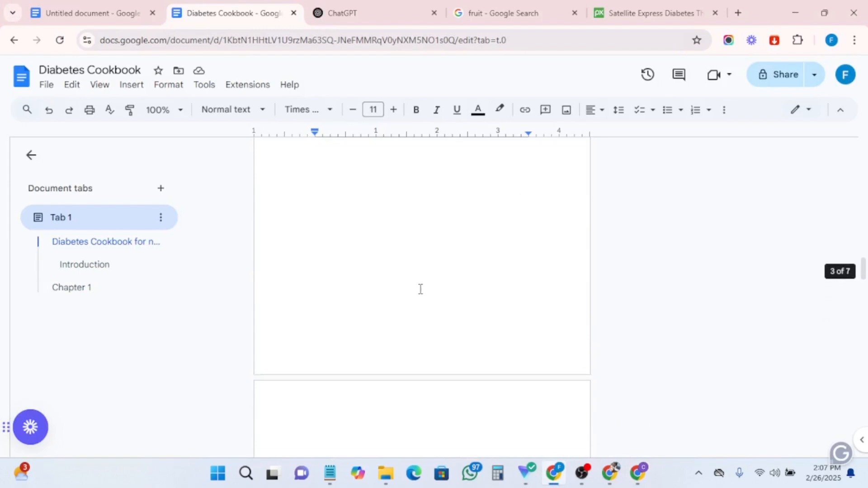
drag(319, 224, 533, 251)
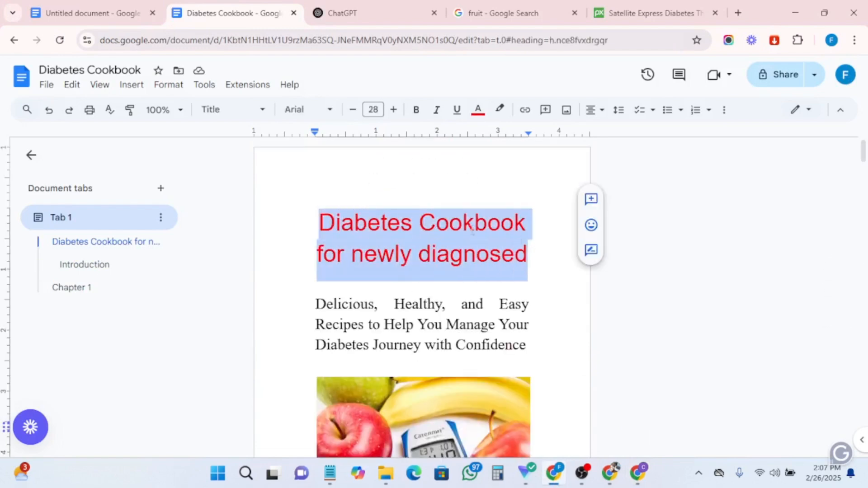
right_click(442, 231)
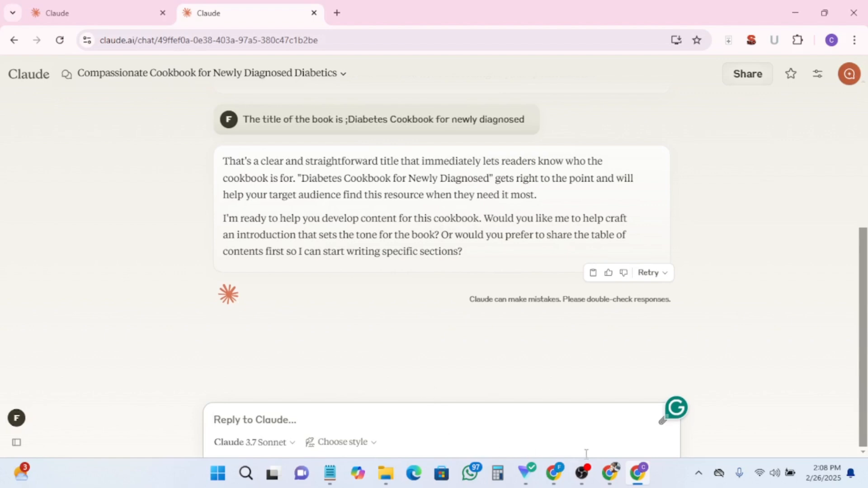
- Copy the Chapter 1 outline 'Understanding Diabetes – A Fresh Start' with its four subtopics and ask Claude to write this chapter following the instructions
mouse_move(616, 472)
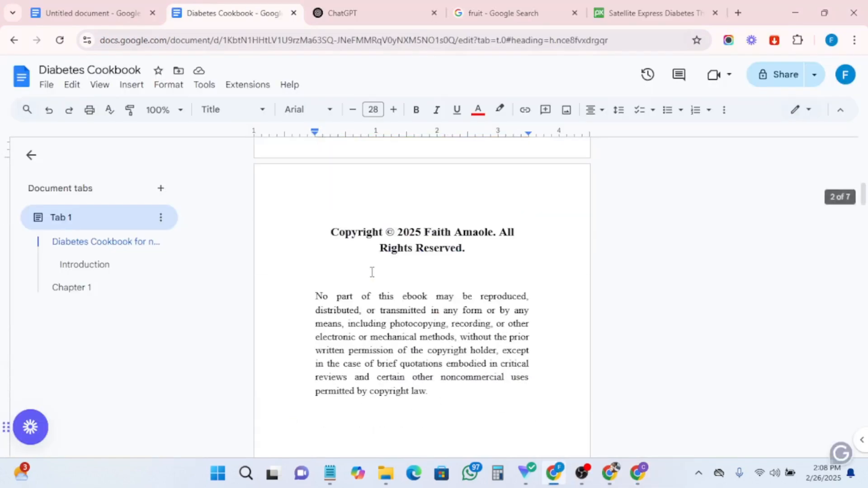
scroll(373, 273, down, 10)
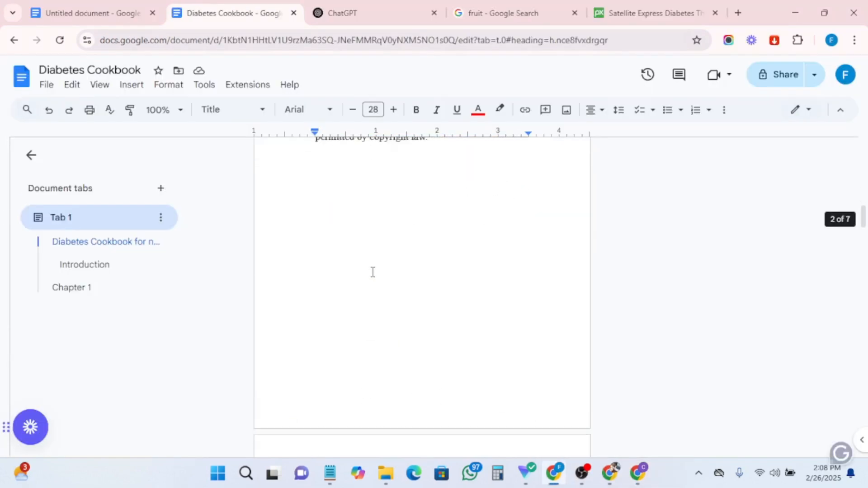
scroll(373, 273, down, 15)
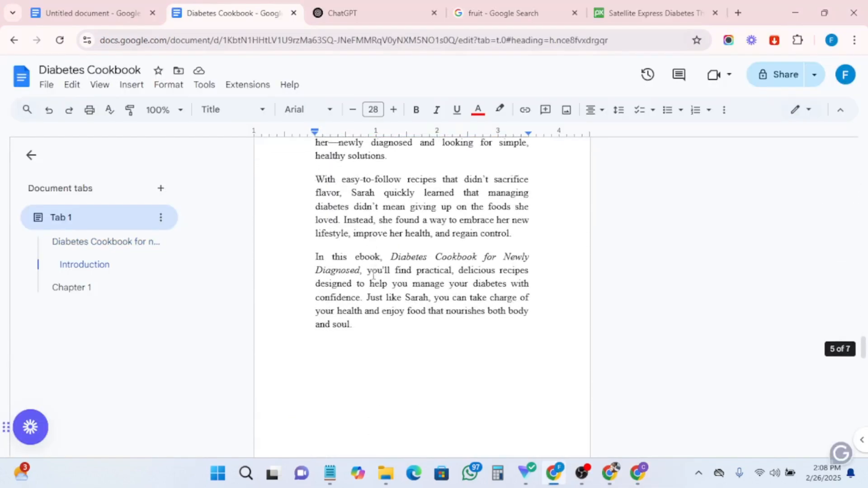
drag(316, 269, 474, 355)
drag(302, 266, 539, 370)
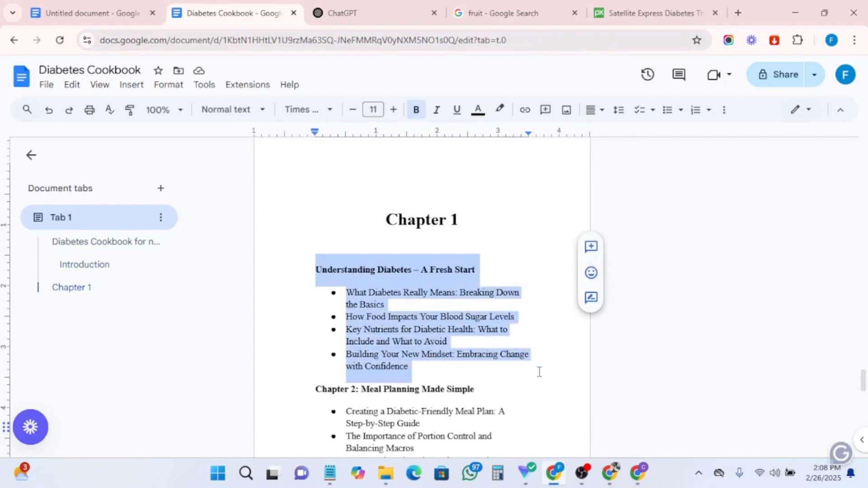
right_click(377, 283)
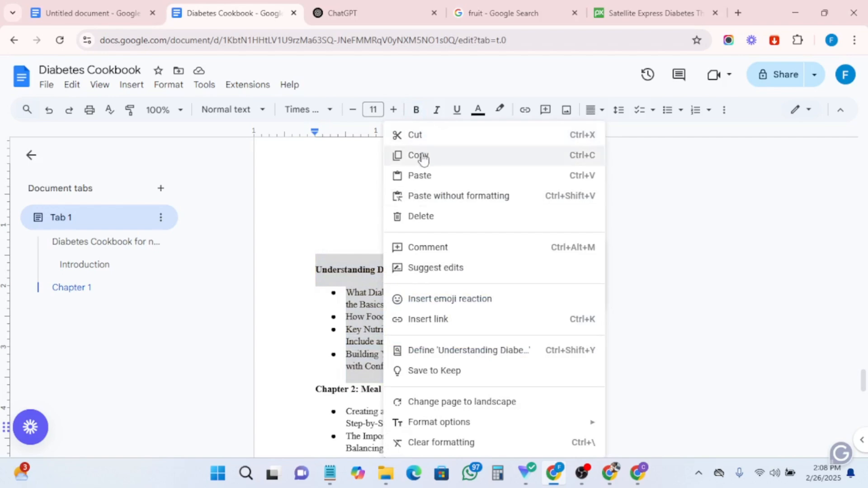
click(422, 157)
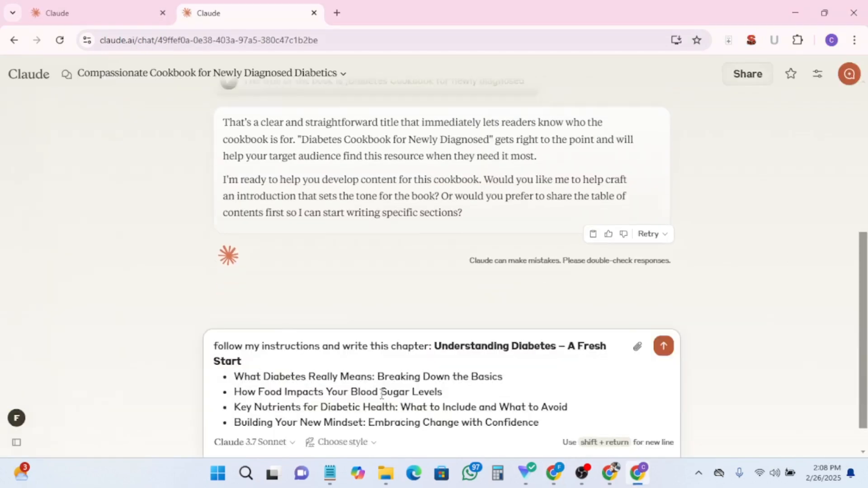
scroll(715, 331, up, 1)
key(Return)
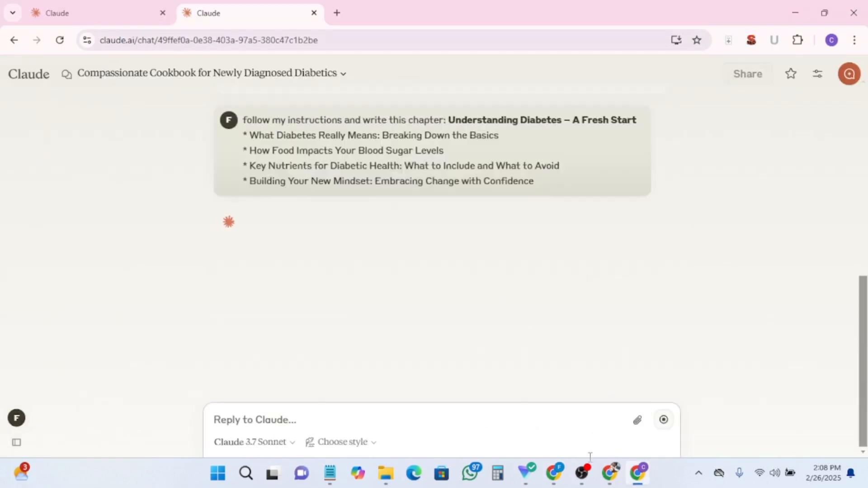
- Copy Claude's written chapter response and switch back to the cookbook document
mouse_move(588, 481)
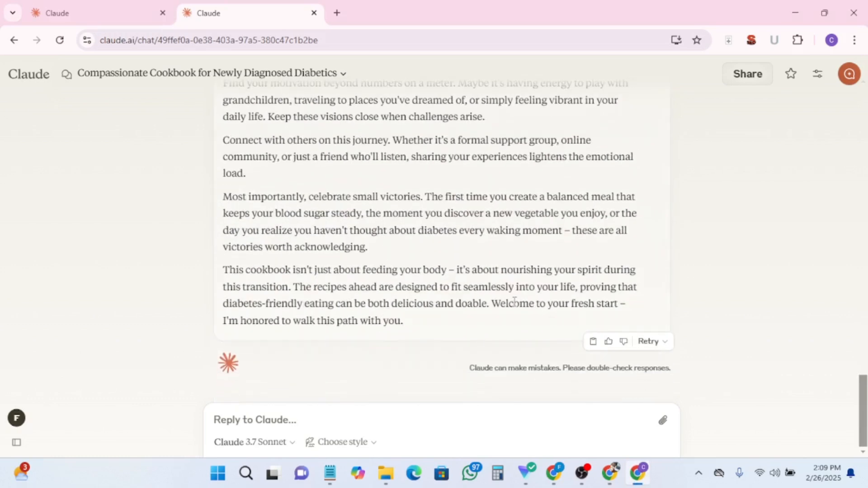
click(592, 343)
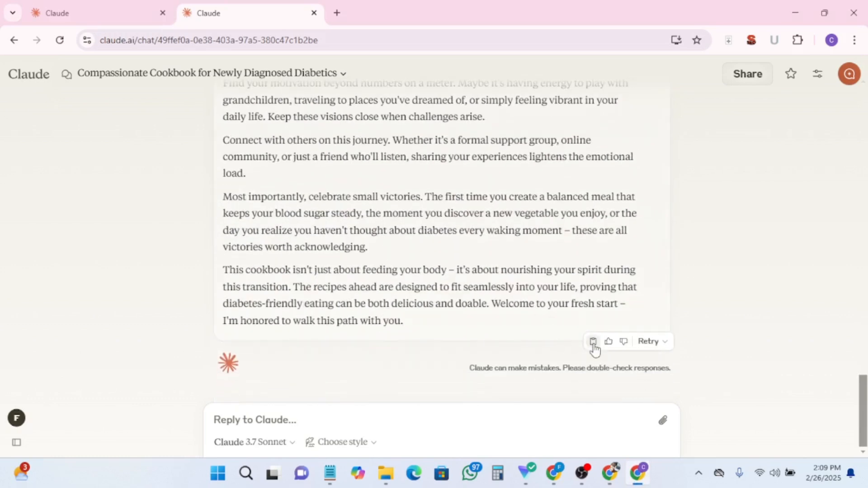
click(642, 478)
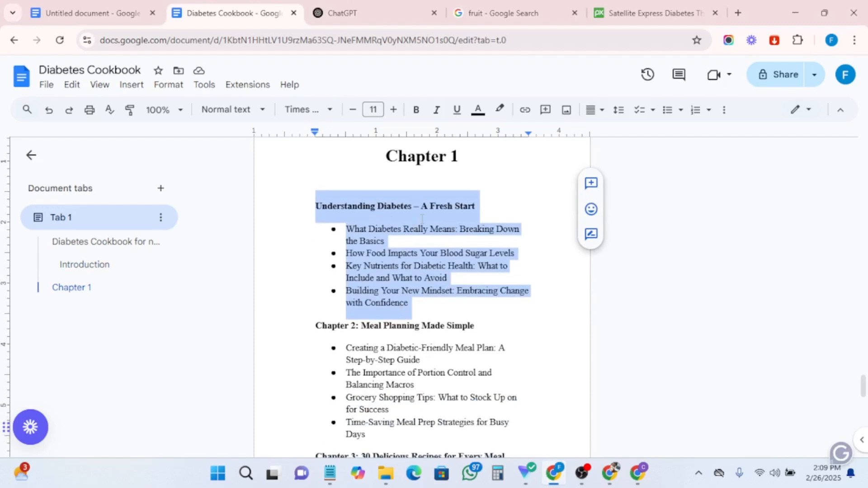
- Replace the four bullet subtopics under 'Understanding Diabetes – A Fresh Start' with the pasted chapter text
click(331, 229)
drag(347, 229, 490, 305)
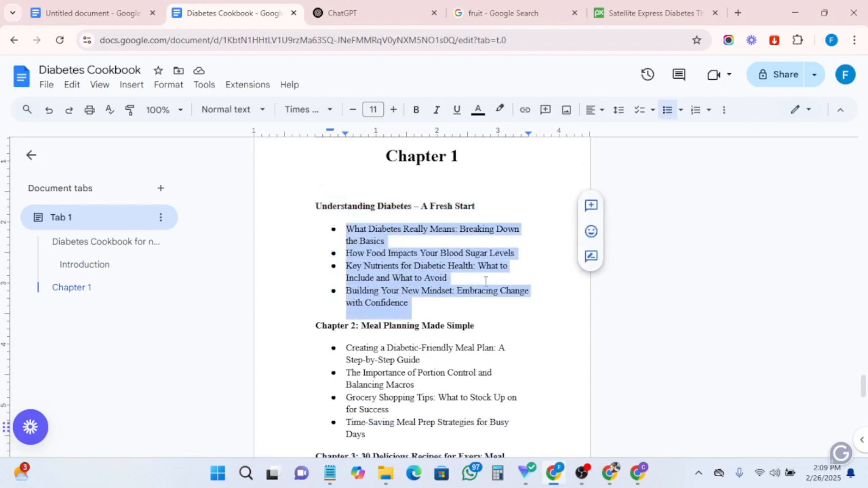
key(BackSpace)
drag(390, 260, 315, 237)
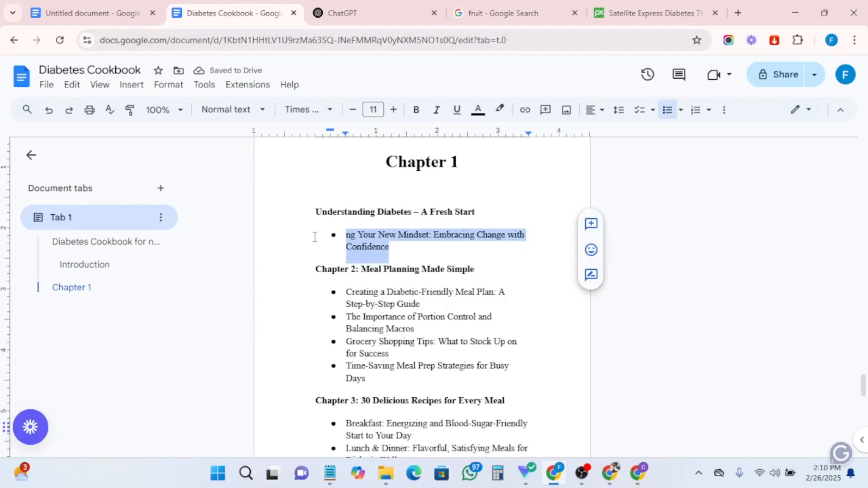
key(BackSpace)
key(BackSpace)
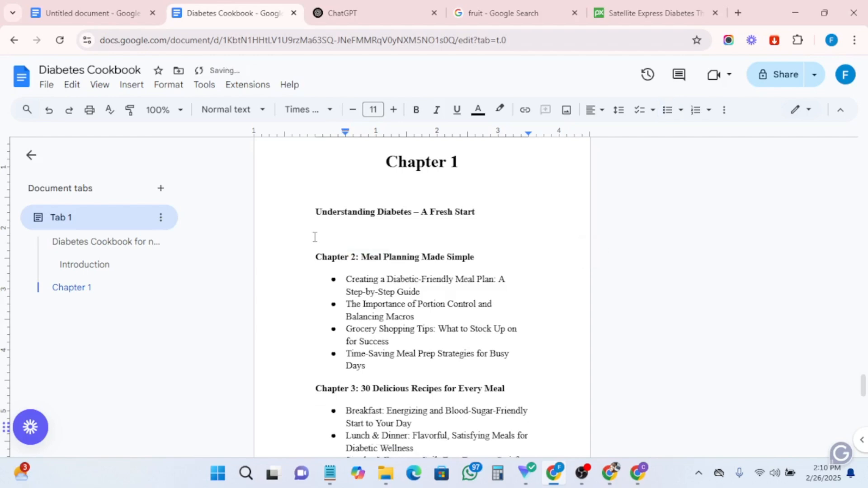
key(ctrl+v)
- Delete the duplicated '# Understanding Diabetes – A Fresh Start' line and the '##' marker before the first subheading
scroll(315, 237, up, 15)
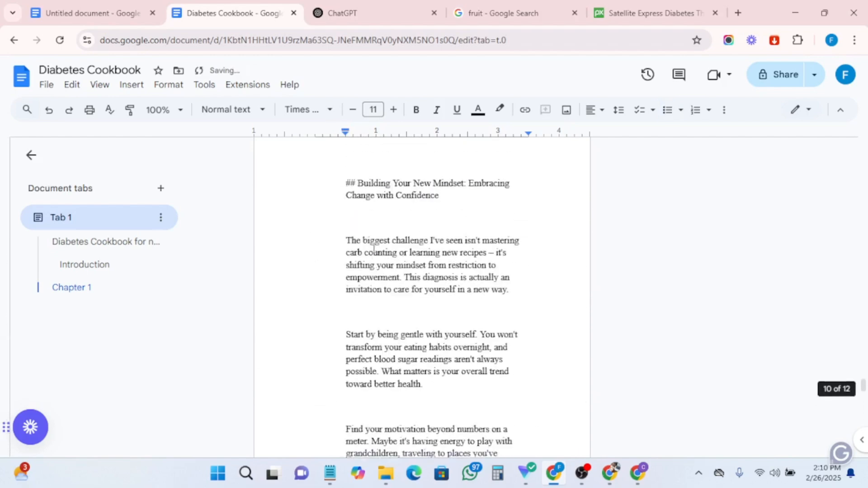
scroll(376, 249, up, 15)
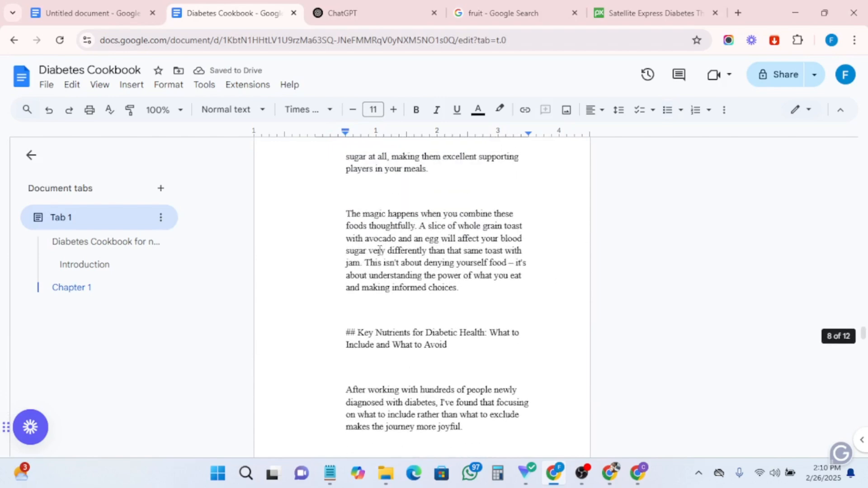
scroll(384, 252, up, 10)
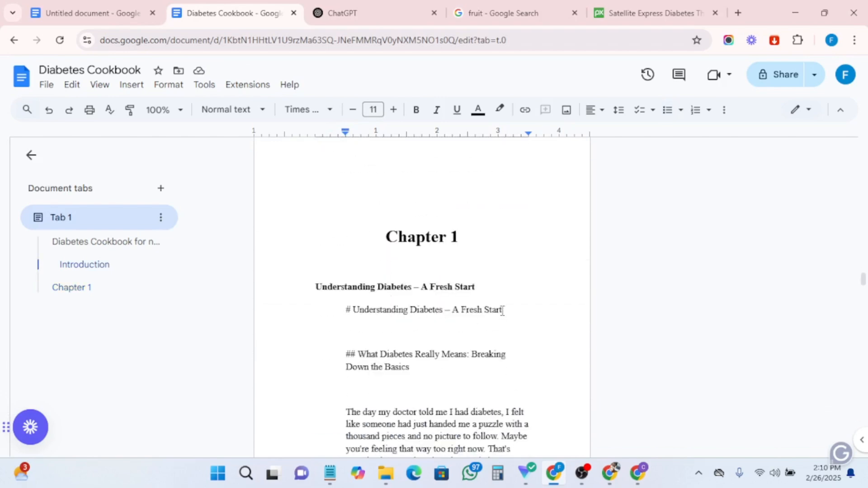
drag(503, 312, 327, 312)
key(BackSpace)
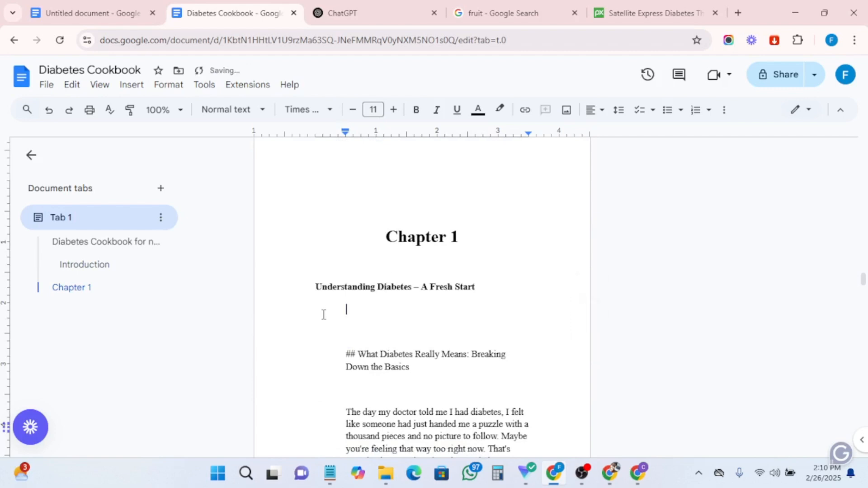
key(BackSpace)
click(360, 333)
key(BackSpace)
key(BackSpace)
key(BackSpace)
key(BackSpace)
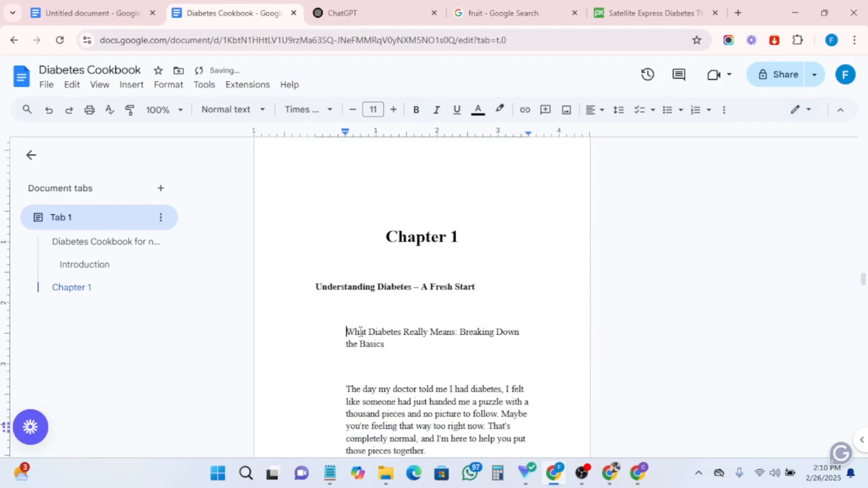
- Justify the body text of Chapter 1 'Understanding Diabetes – A Fresh Start'
scroll(469, 335, down, 1)
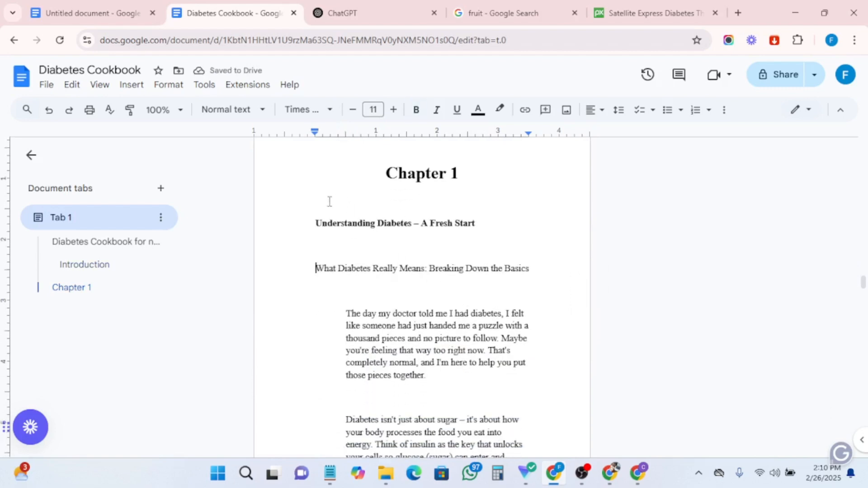
drag(317, 209, 479, 453)
click(598, 110)
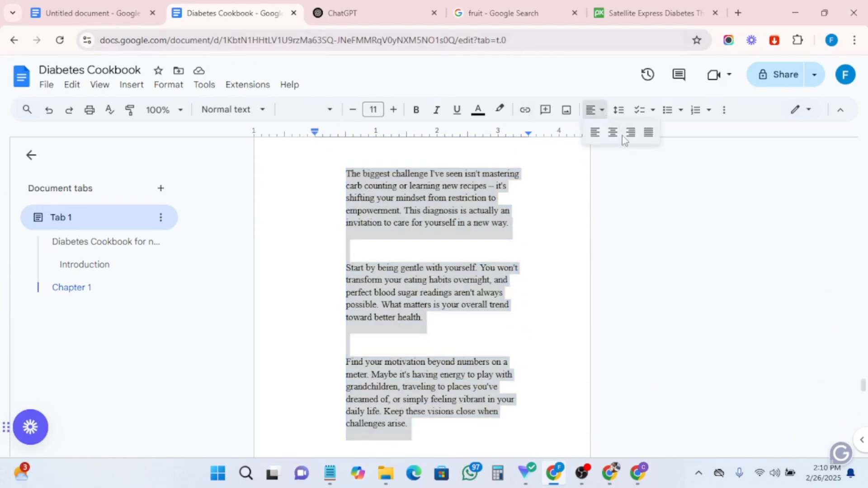
click(648, 132)
click(476, 240)
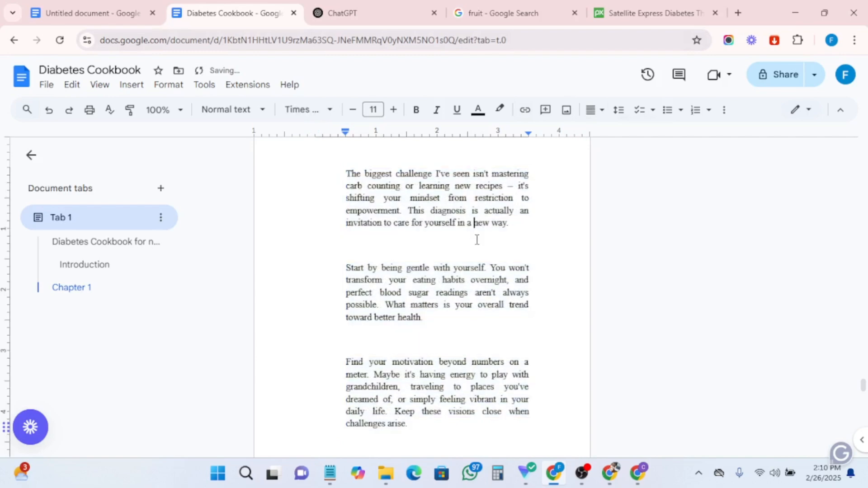
- Remove the indent before the first Chapter 1 paragraph beginning 'The day my doctor told me'
scroll(477, 244, up, 10)
scroll(476, 248, up, 15)
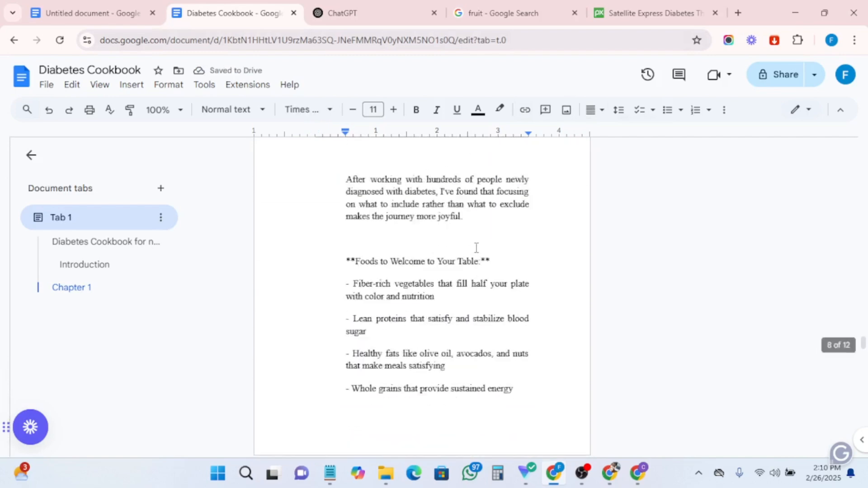
scroll(476, 248, up, 15)
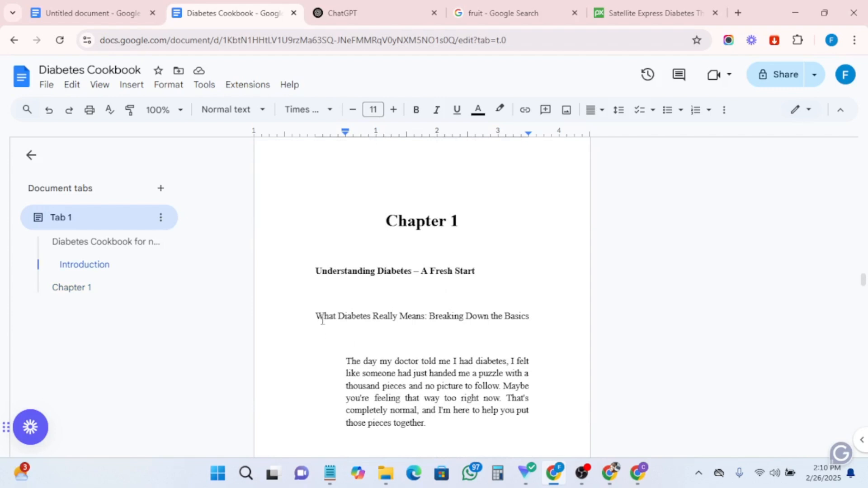
click(344, 361)
key(BackSpace)
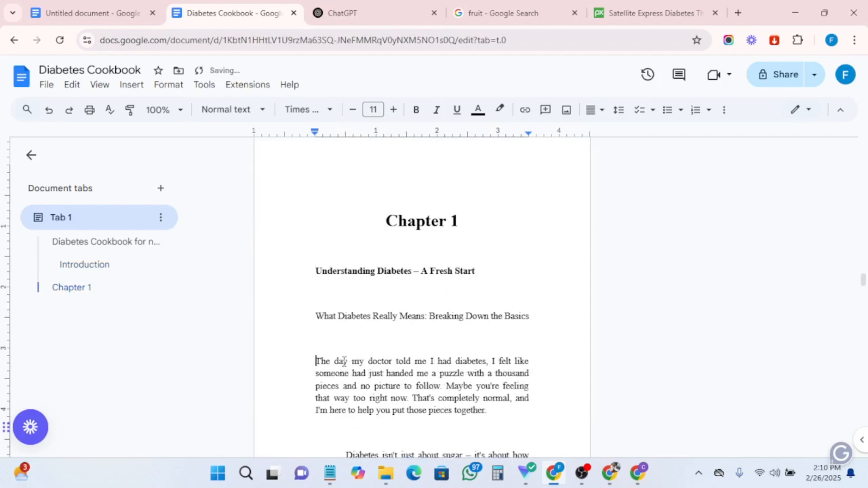
- Copy the 'Chapter 2: Meal Planning Made Simple' outline heading together with its four bullet subtopics
scroll(344, 362, down, 3)
scroll(355, 362, up, 4)
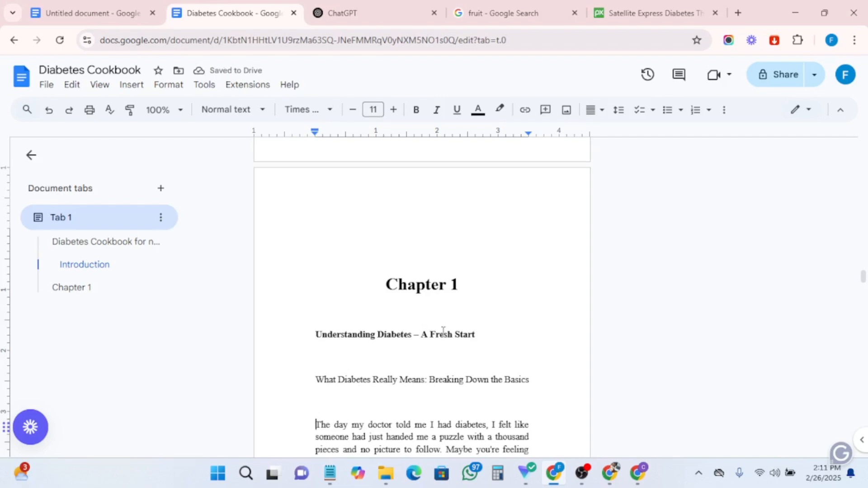
scroll(444, 331, down, 20)
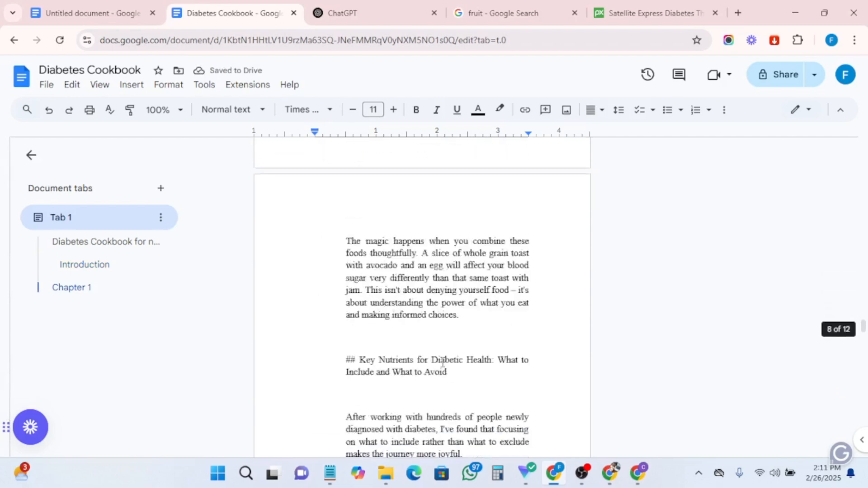
scroll(443, 362, down, 20)
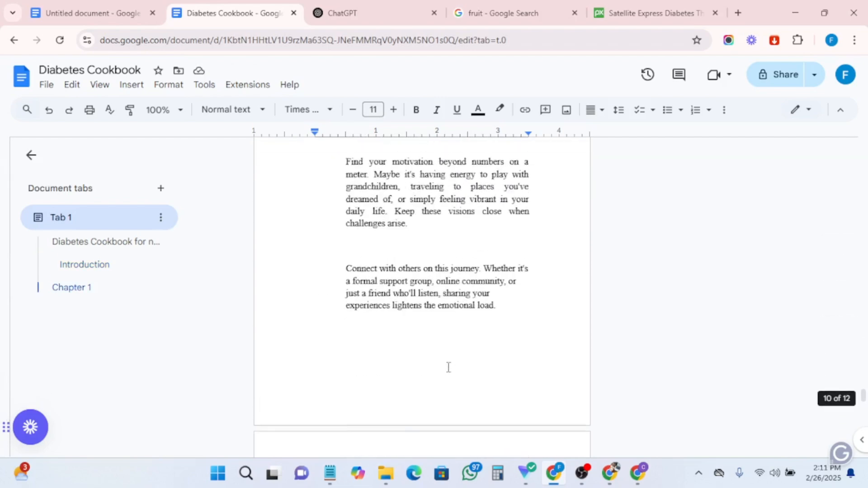
scroll(448, 367, down, 20)
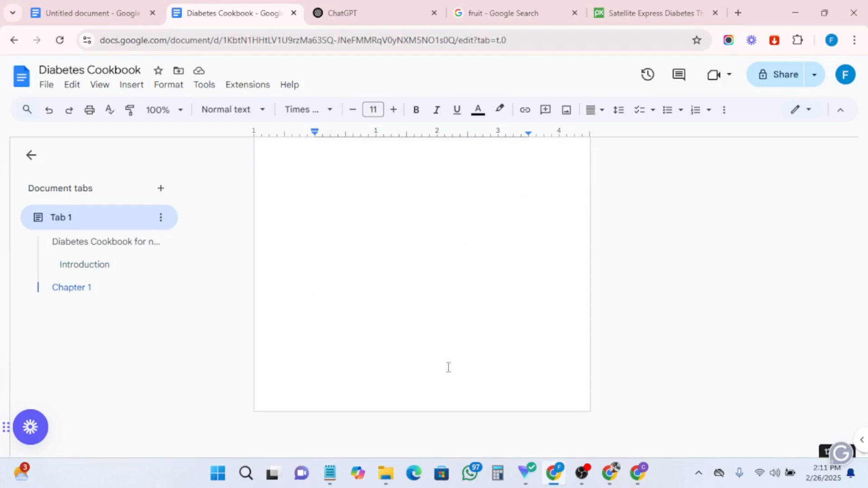
scroll(448, 366, up, 12)
scroll(447, 362, down, 3)
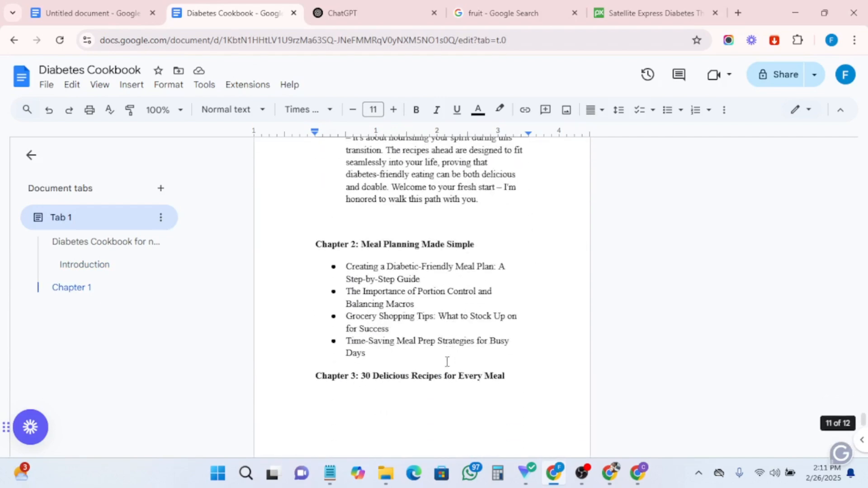
drag(309, 238, 529, 360)
right_click(345, 286)
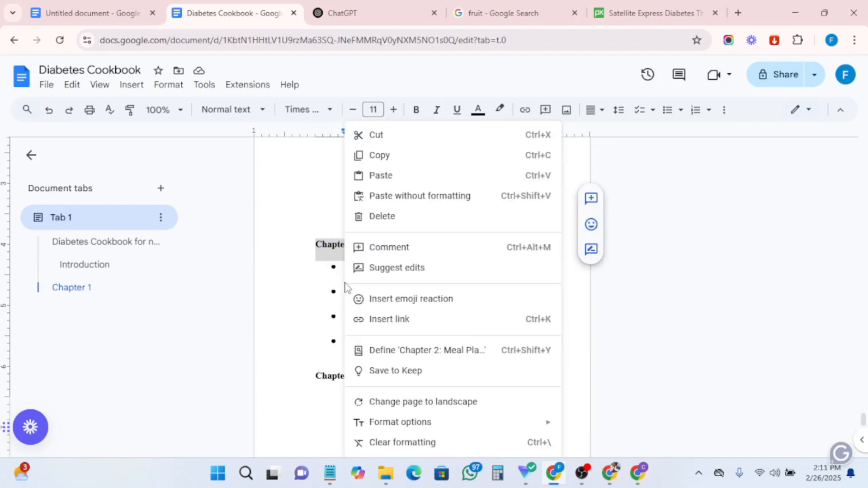
click(385, 158)
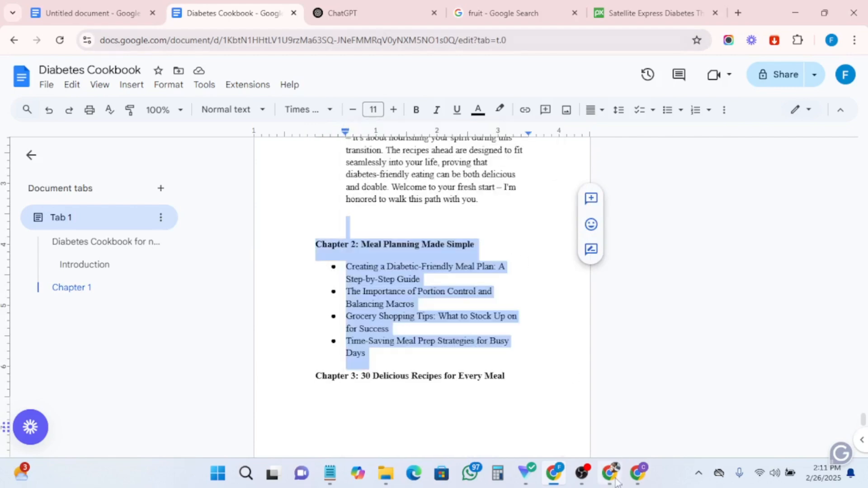
- Ask Claude 'follow my instructions and write this chapter:' followed by the pasted Chapter 2 outline
click(643, 472)
click(292, 421)
text(follow my intructions and)
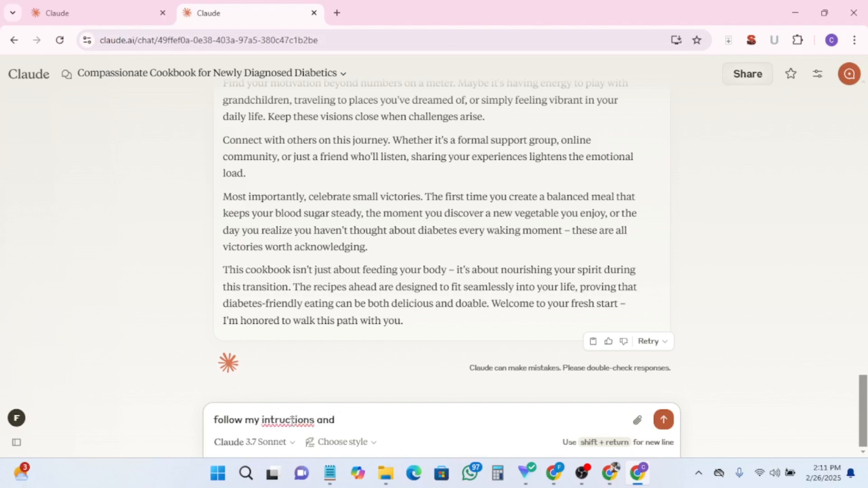
text(this chapter:)
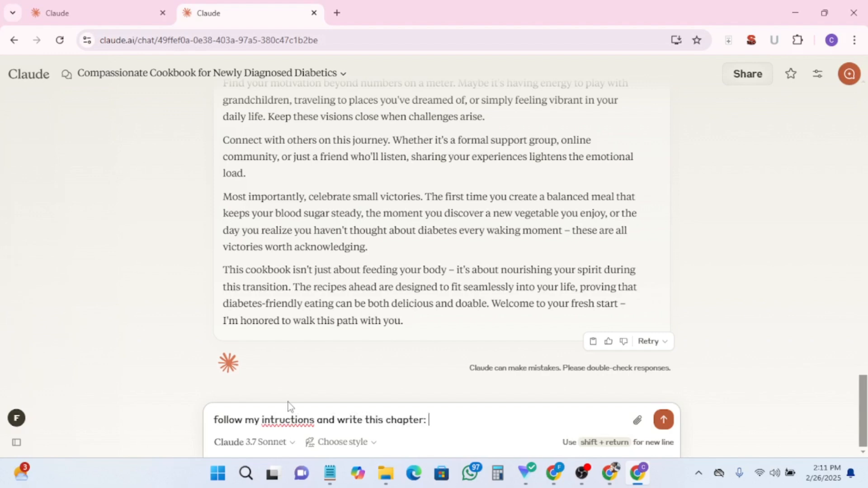
key(ctrl+v)
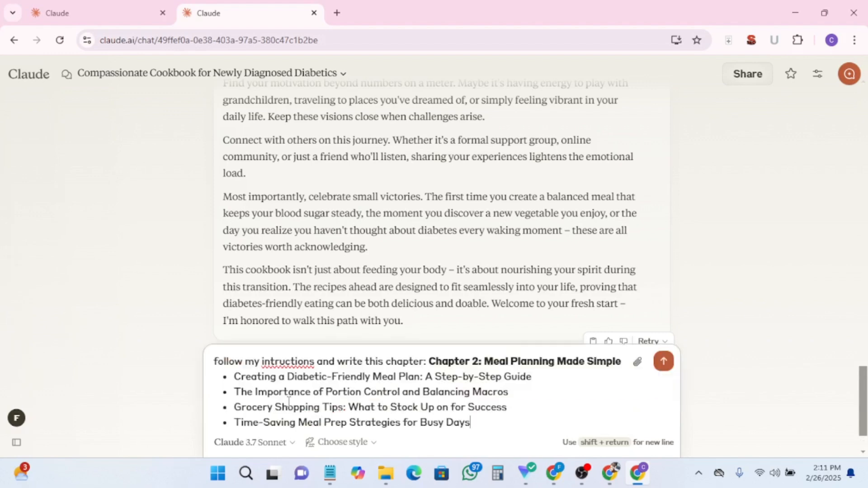
click(273, 361)
text(s)
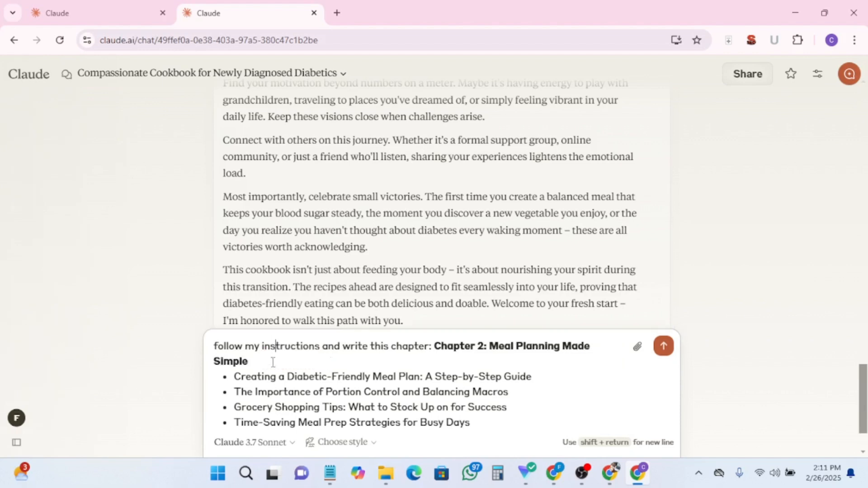
scroll(419, 387, down, 2)
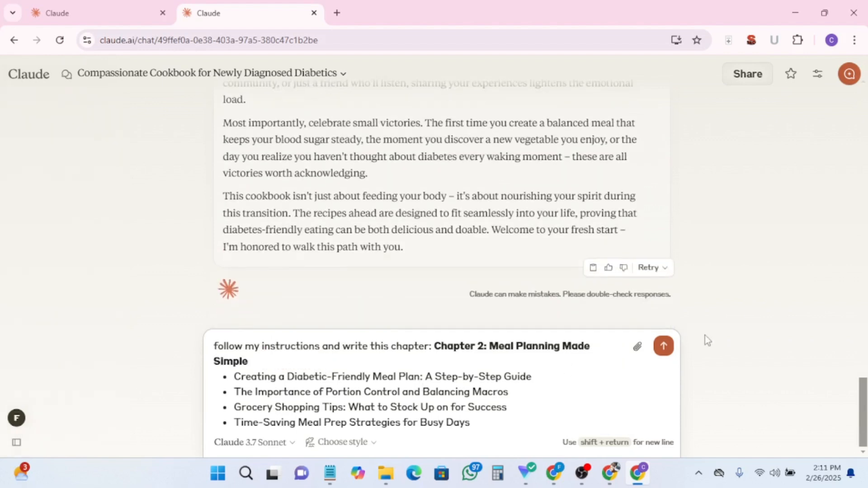
click(665, 347)
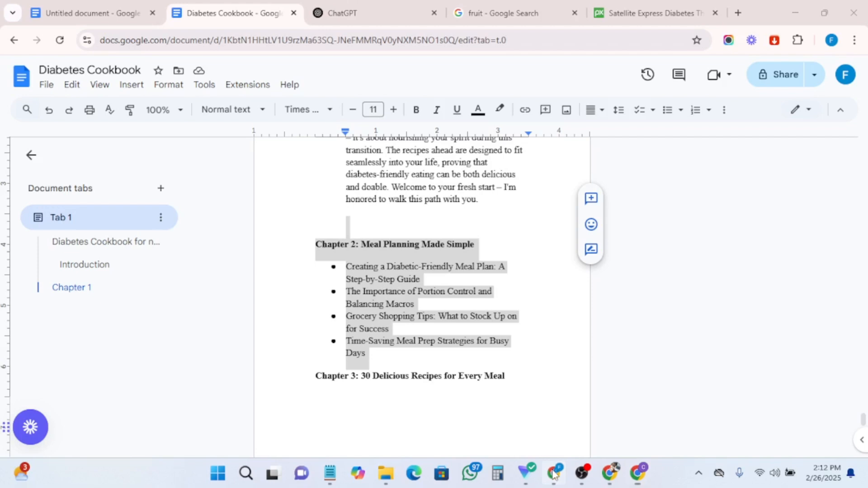
- Split the Chapter 2 outline heading into a 'Chapter 2' line and a separate 'Meal Planning Made Simple' line
click(554, 473)
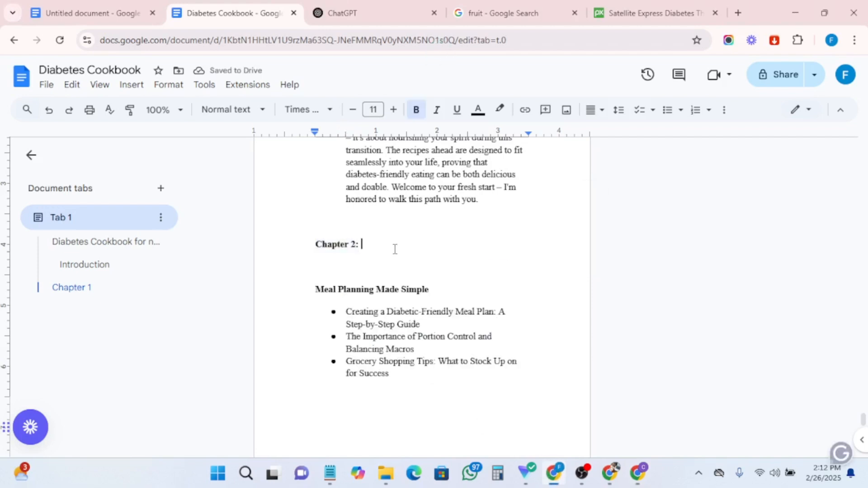
key(BackSpace)
key(BackSpace)
- Center the 'Chapter 2' line and apply the Heading 1 style to it
drag(385, 247, 317, 247)
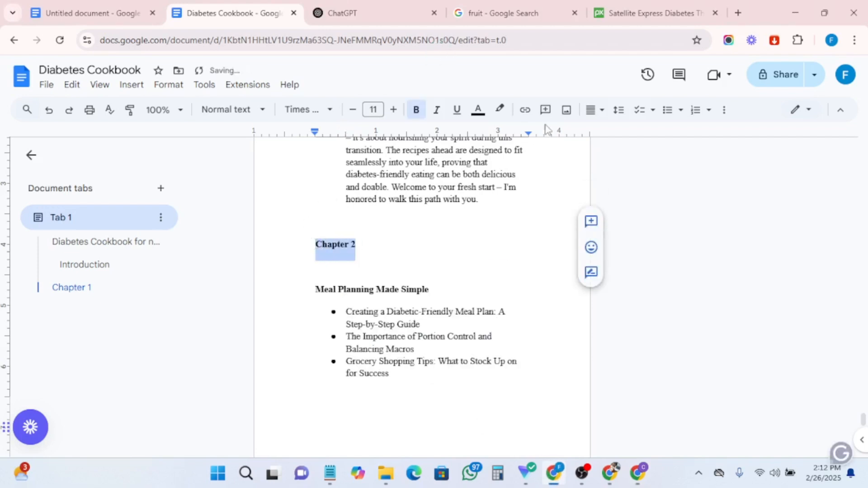
click(601, 119)
click(605, 139)
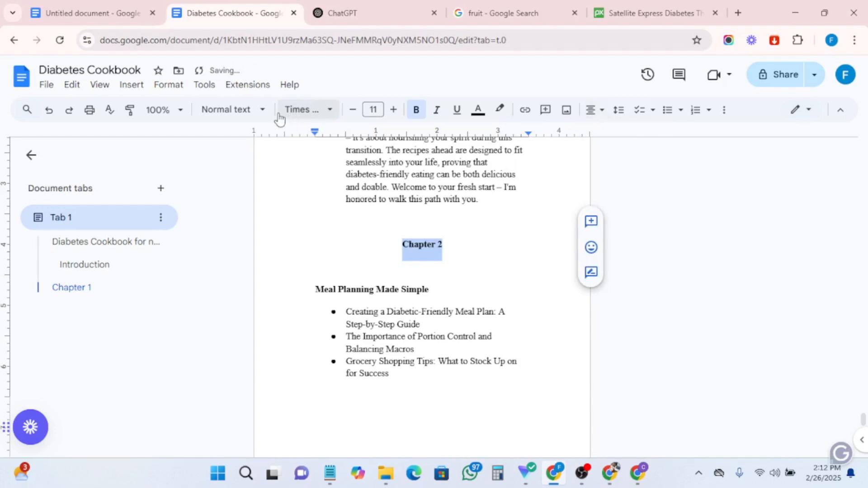
click(227, 109)
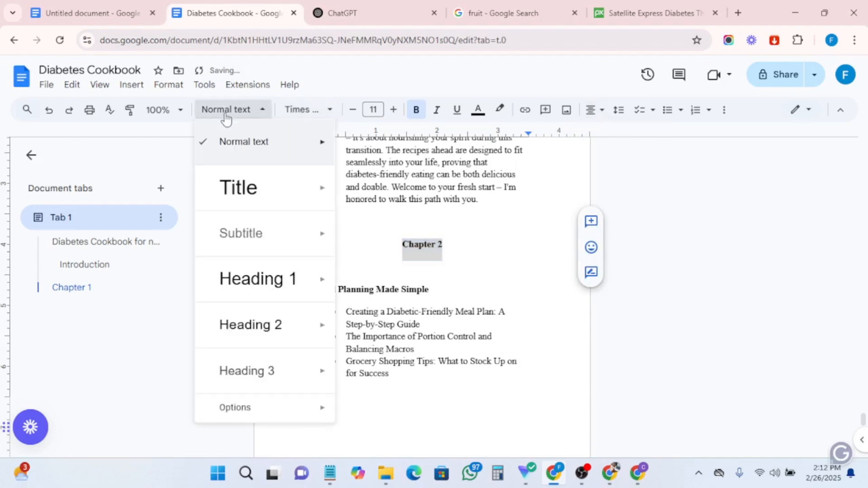
click(253, 291)
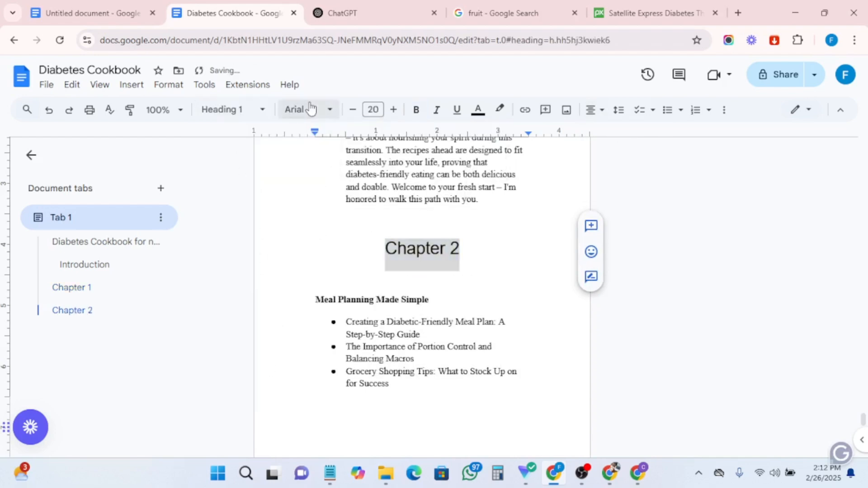
- Set the 'Chapter 2' heading font to Times New Roman and make it bold
click(310, 110)
click(311, 207)
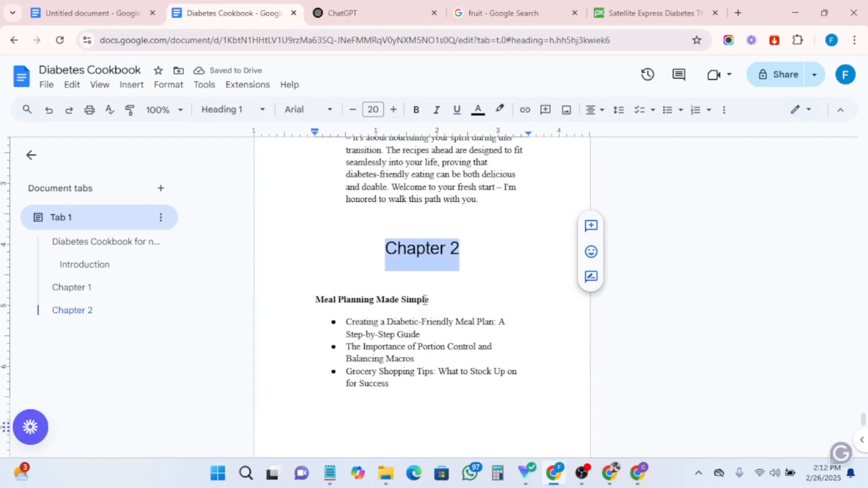
drag(431, 301, 312, 290)
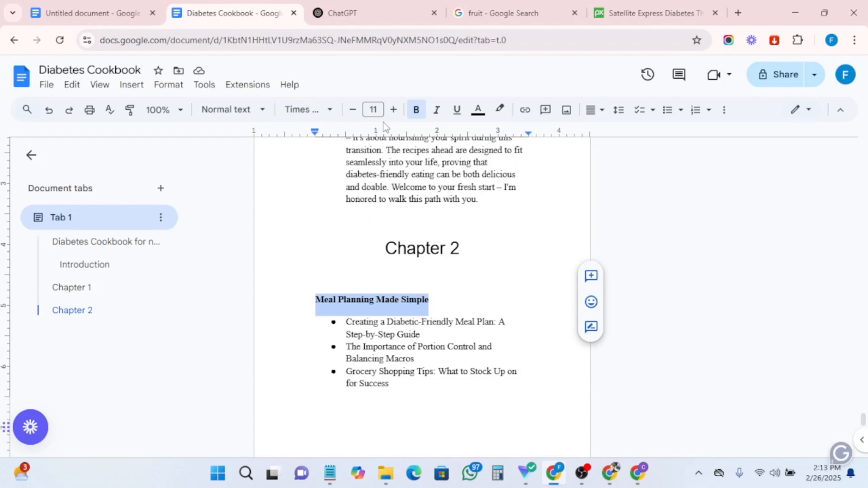
drag(460, 250, 371, 245)
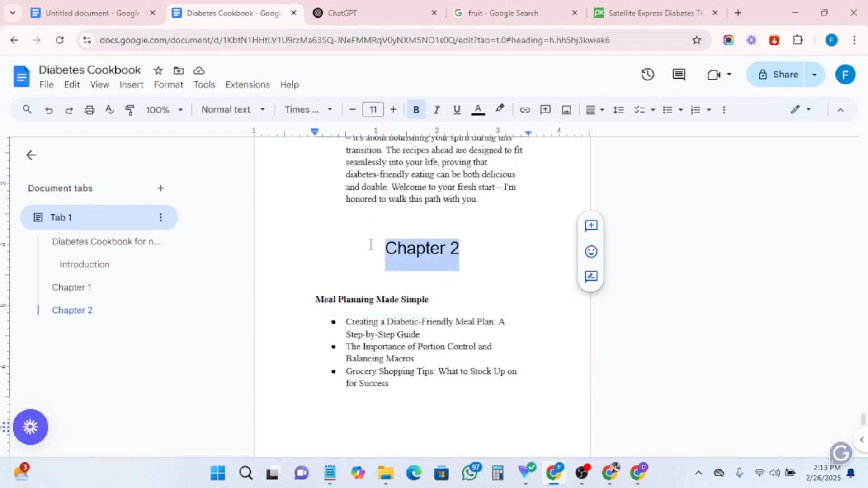
click(307, 111)
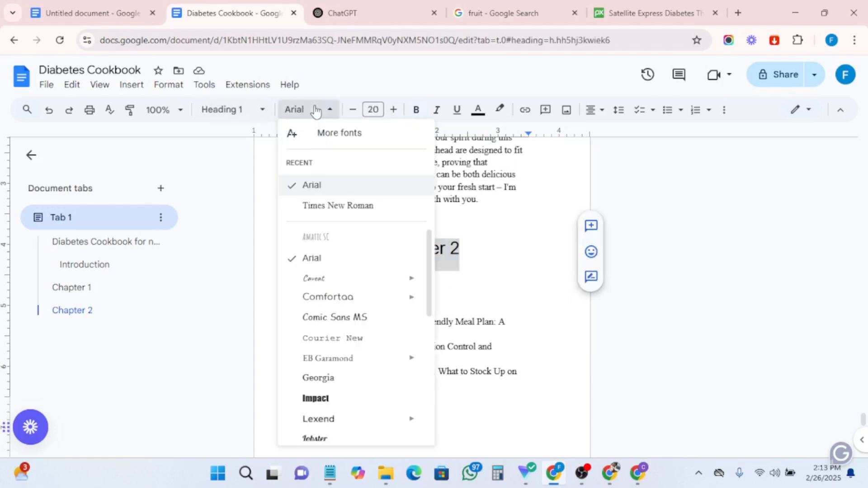
click(319, 205)
click(417, 110)
click(476, 249)
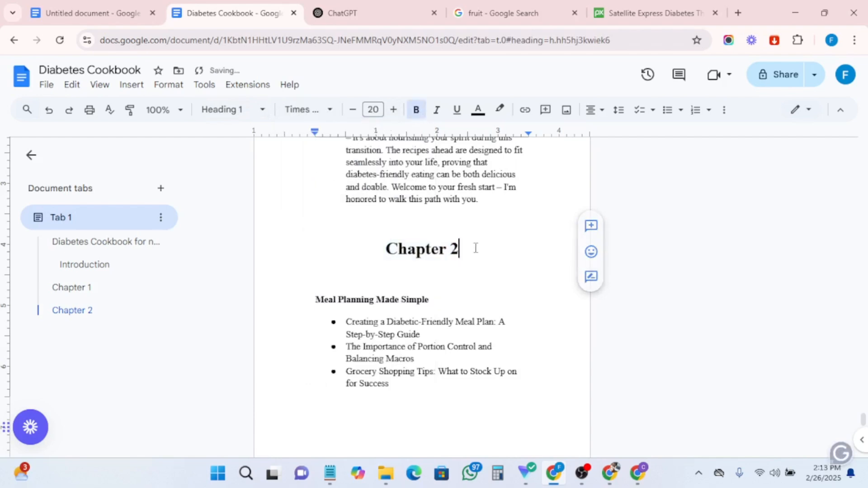
- Replace the bullet subtopics under 'Meal Planning Made Simple' with the pasted Chapter 2 text from Claude
scroll(307, 317, down, 1)
drag(345, 258, 405, 334)
key(Delete)
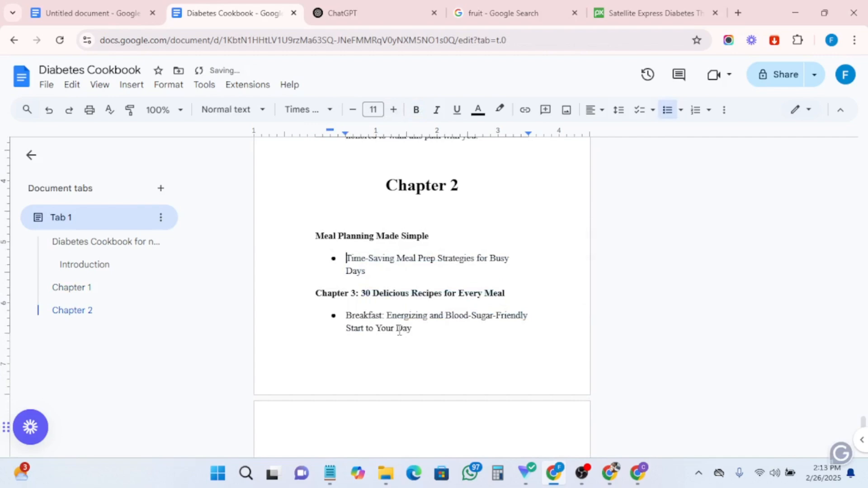
drag(384, 273, 321, 262)
key(BackSpace)
key(BackSpace)
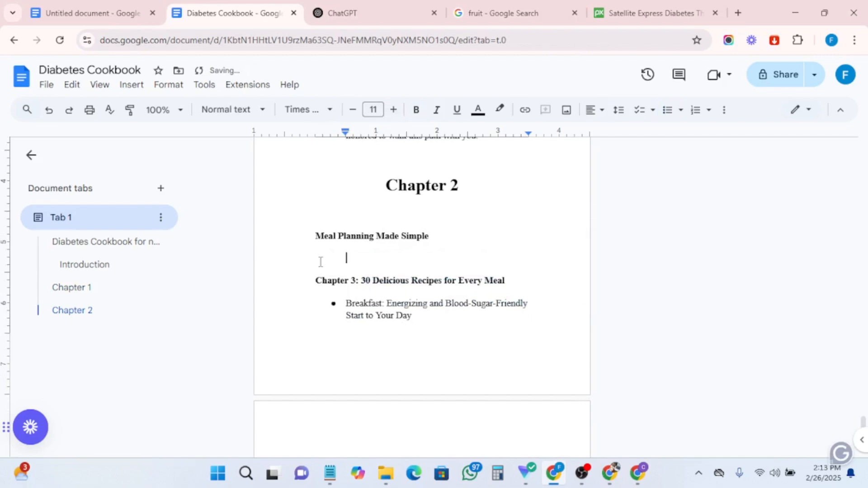
key(ctrl+v)
scroll(320, 262, up, 15)
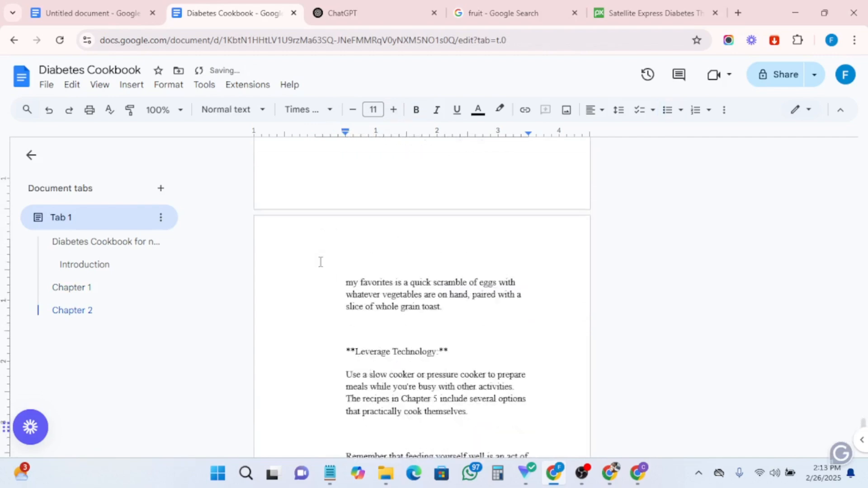
scroll(320, 261, up, 15)
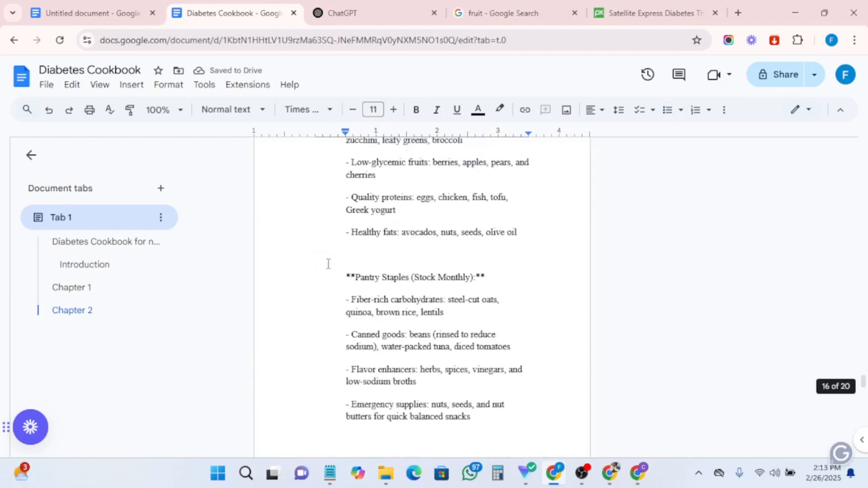
scroll(329, 270, up, 20)
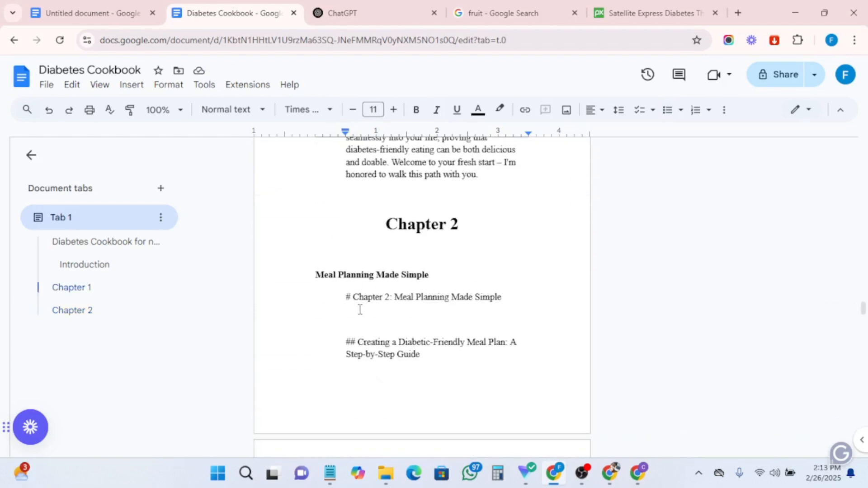
- Delete the duplicate '# Chapter 2' title line and strip the '##' marks and indents from the first subheading and paragraph
drag(512, 300, 324, 309)
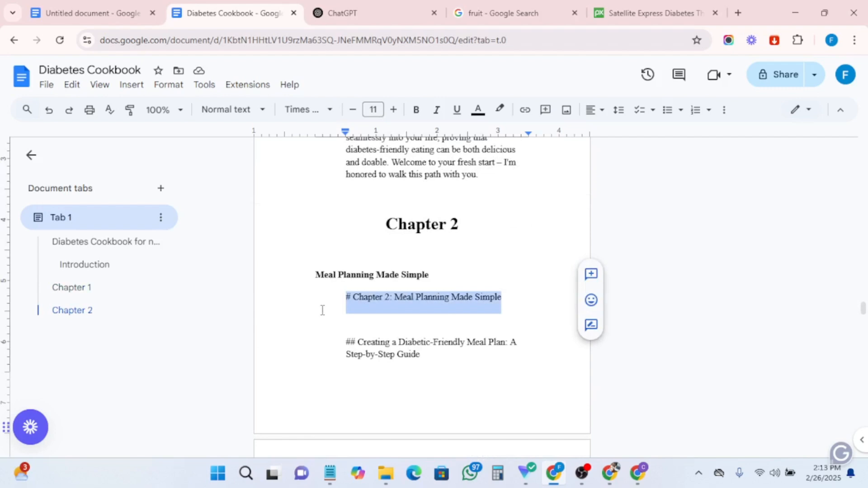
key(BackSpace)
key(BackSpace)
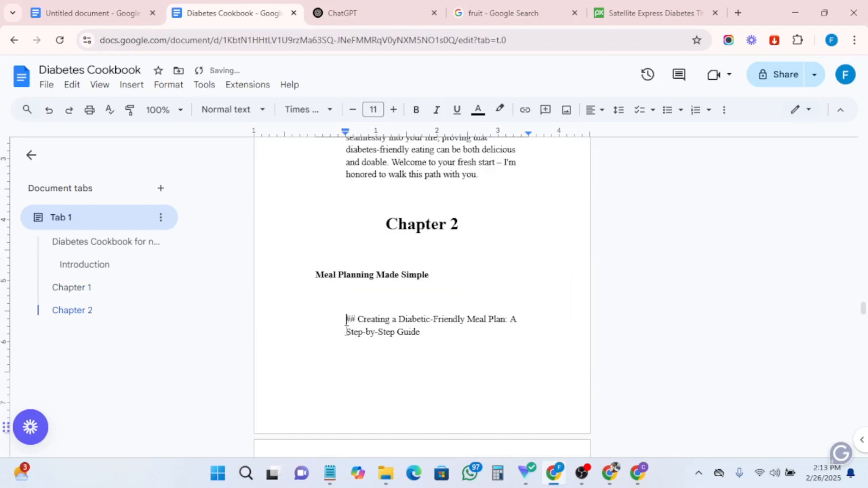
click(359, 319)
key(BackSpace)
key(BackSpace)
key(BackSpace)
key(BackSpace)
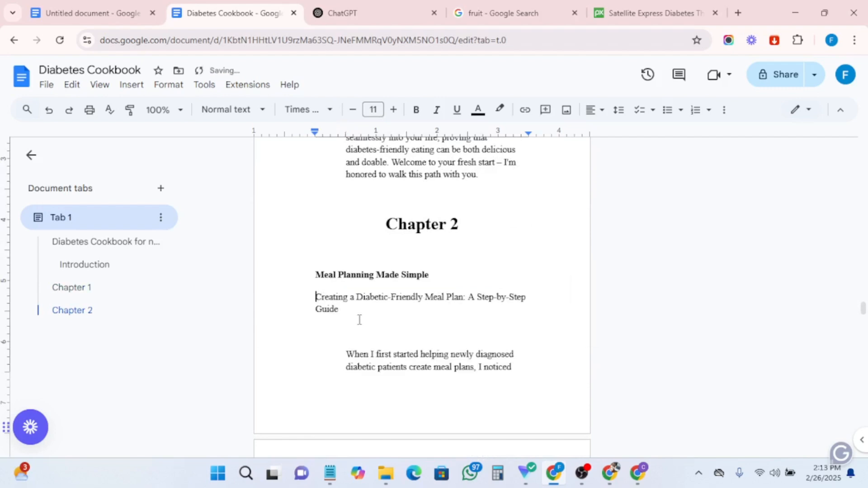
click(347, 354)
key(BackSpace)
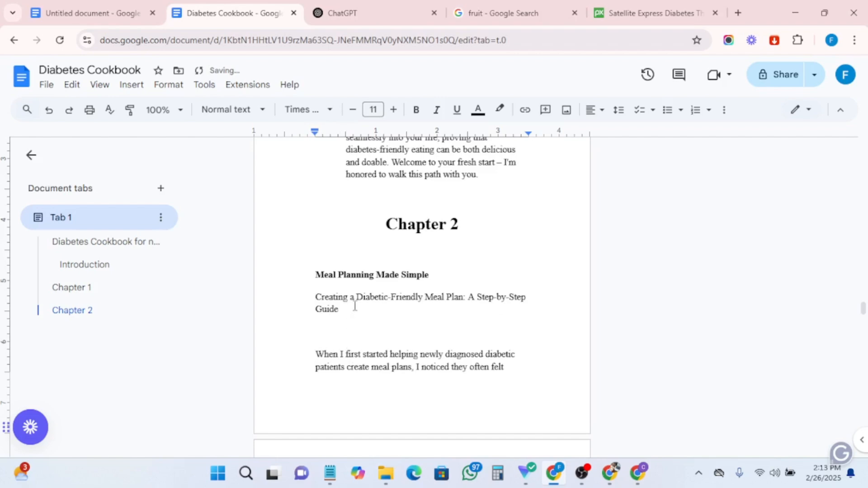
- Copy the Chapter 3 outline title '30 Delicious Recipes for Every Meal' together with its bullet subtopics
scroll(385, 242, down, 15)
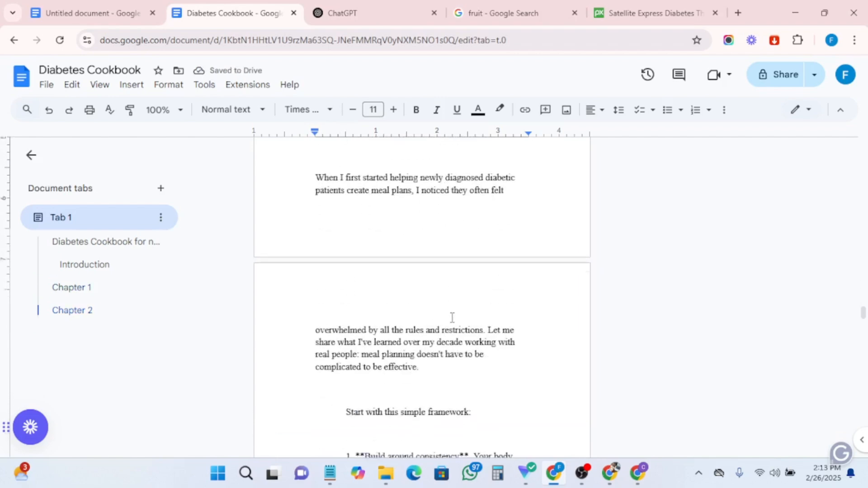
scroll(457, 368, down, 20)
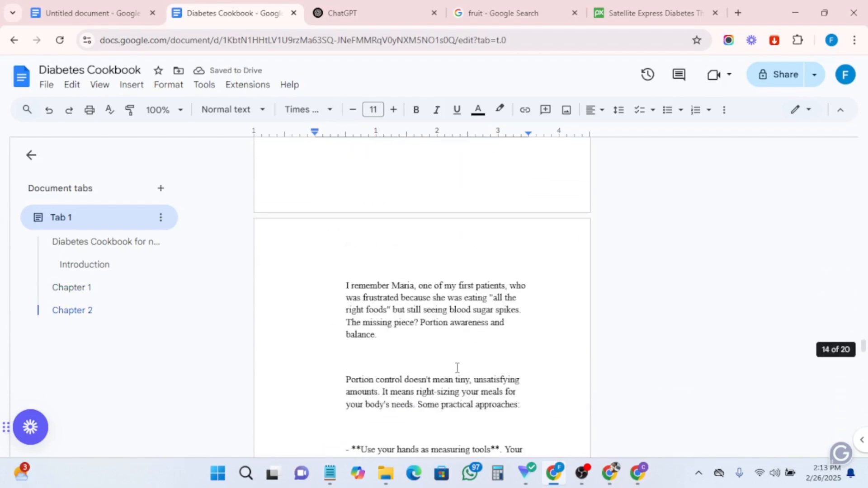
scroll(457, 368, down, 20)
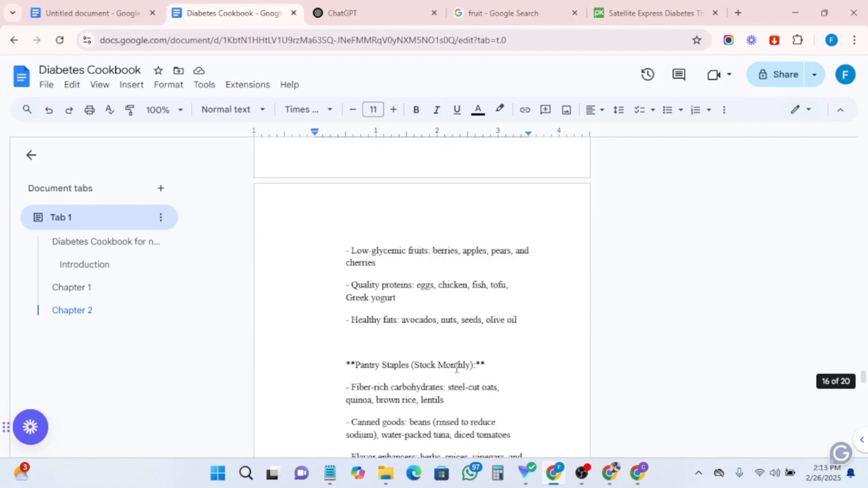
scroll(451, 372, down, 20)
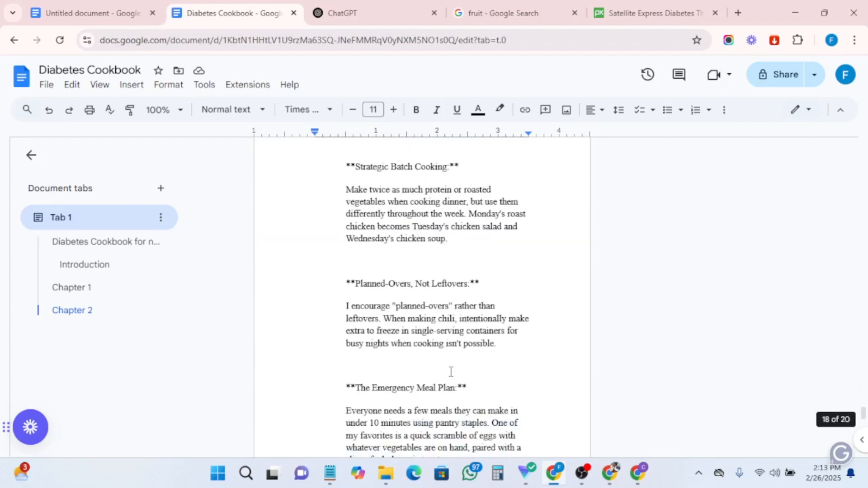
scroll(449, 375, down, 9)
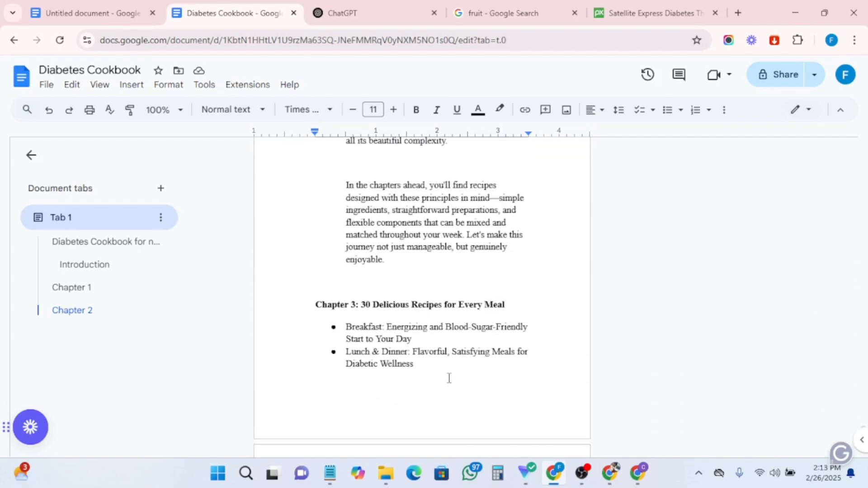
scroll(447, 378, up, 4)
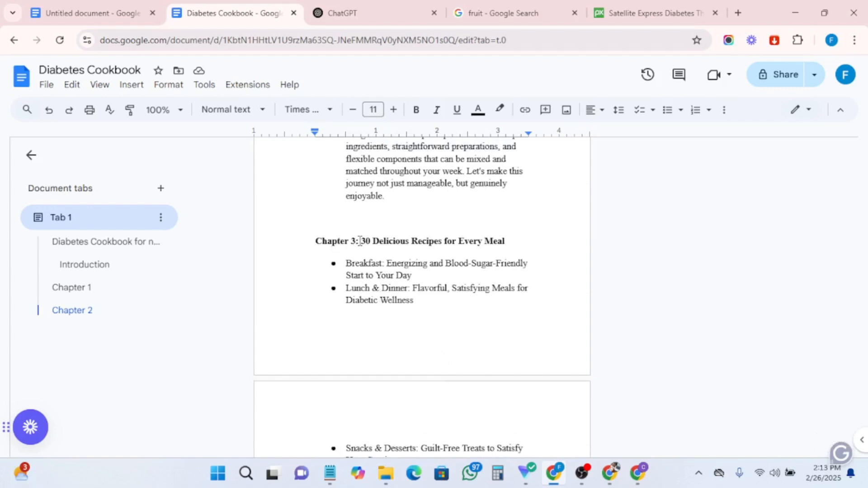
drag(362, 241, 408, 321)
key(ctrl+c)
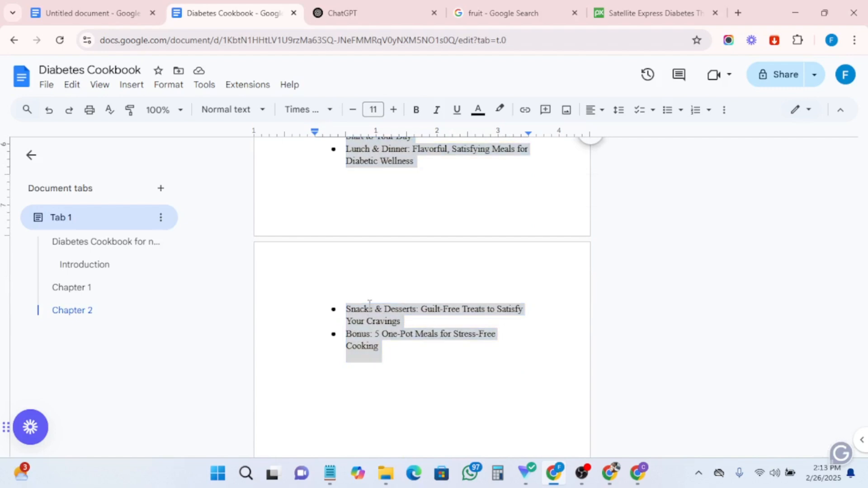
right_click(370, 304)
key(Escape)
scroll(389, 267, up, 4)
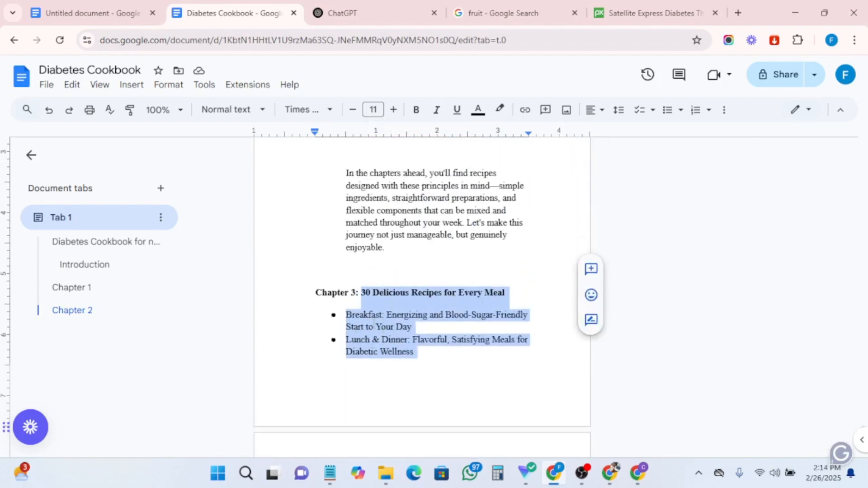
click(450, 381)
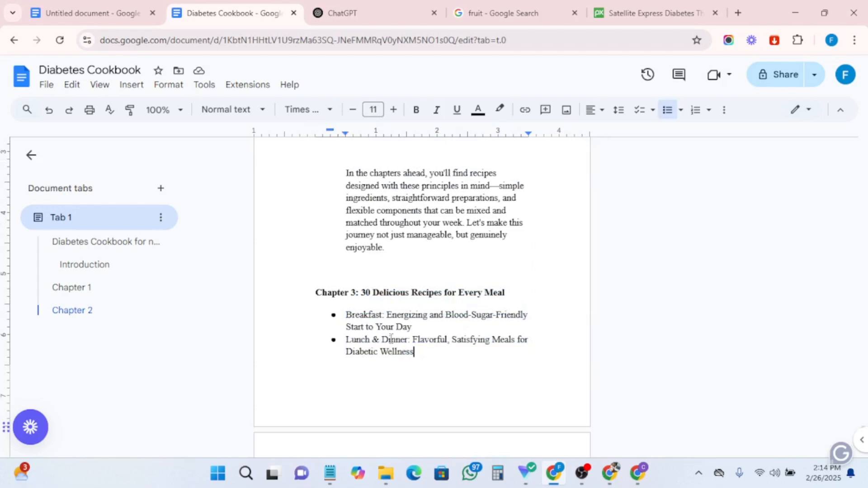
- Split the Chapter 3 outline heading into a 'Chapter 3' line and a separate title line
click(358, 290)
key(BackSpace)
key(Return)
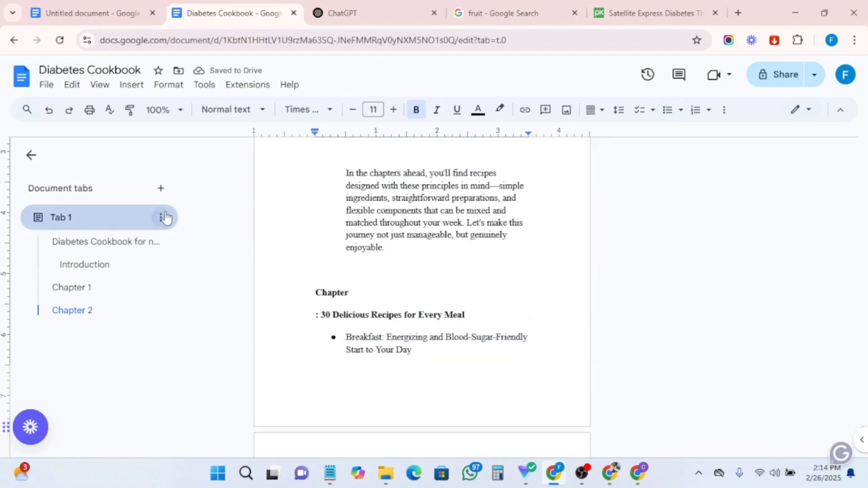
key(BackSpace)
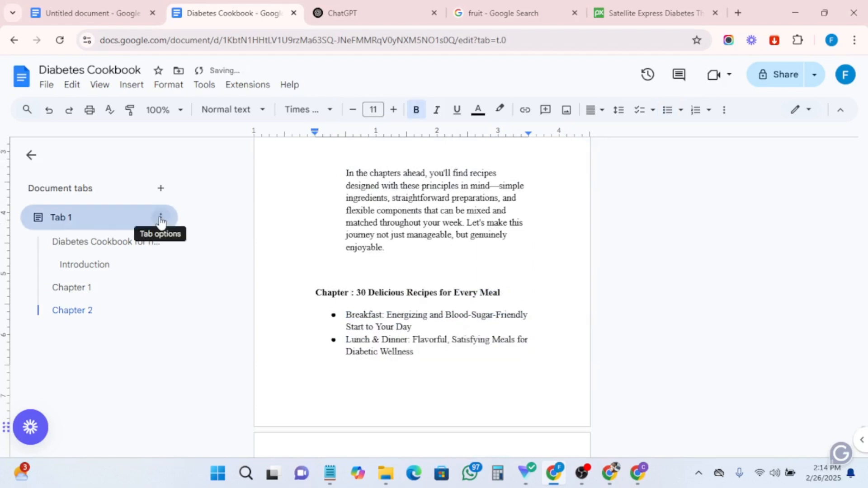
text(3)
key(Return)
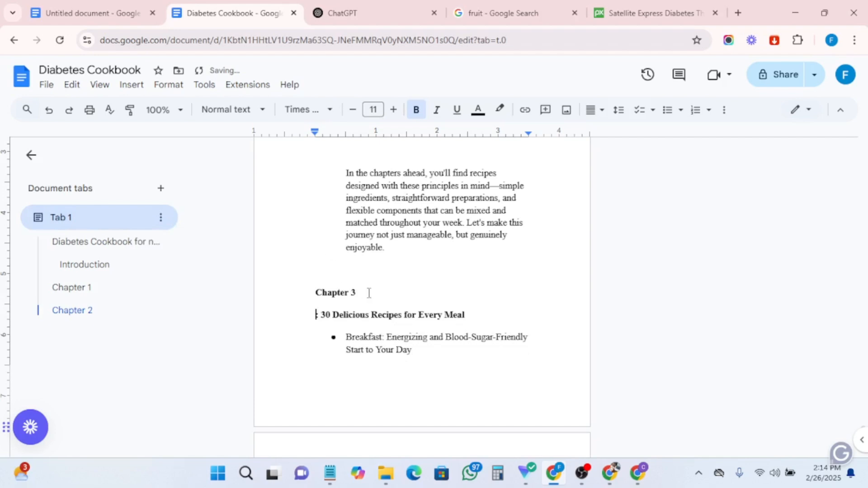
- Center the 'Chapter 3' line
drag(357, 294, 306, 294)
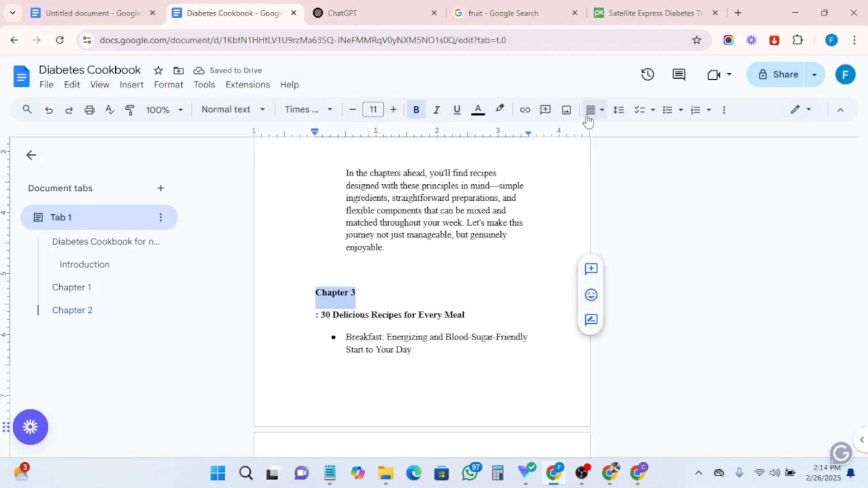
key(ctrl+shift+e)
click(464, 254)
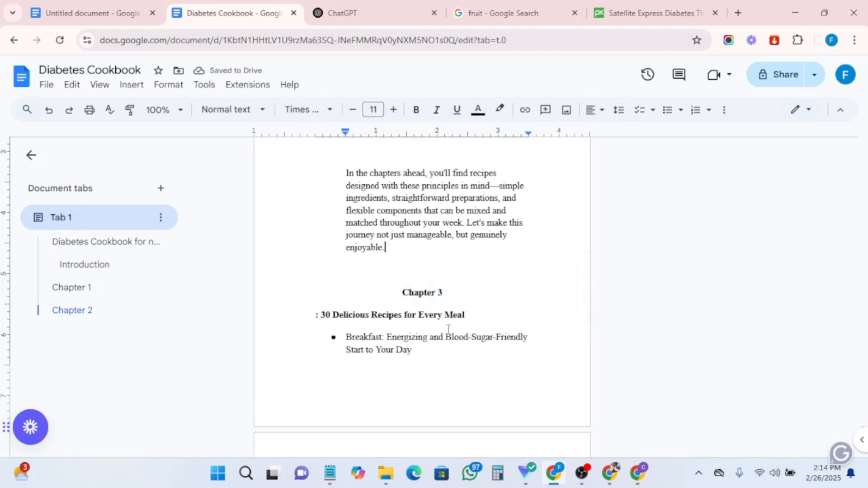
- In Claude, send 'follow my instructions and write this chapter:' followed by the pasted Chapter 3 outline
click(638, 473)
click(258, 422)
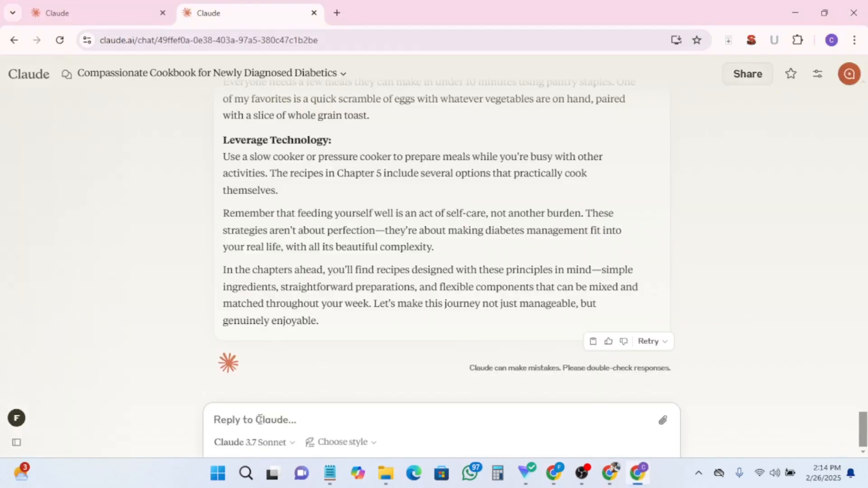
text(follow my instructons and write this chapter:)
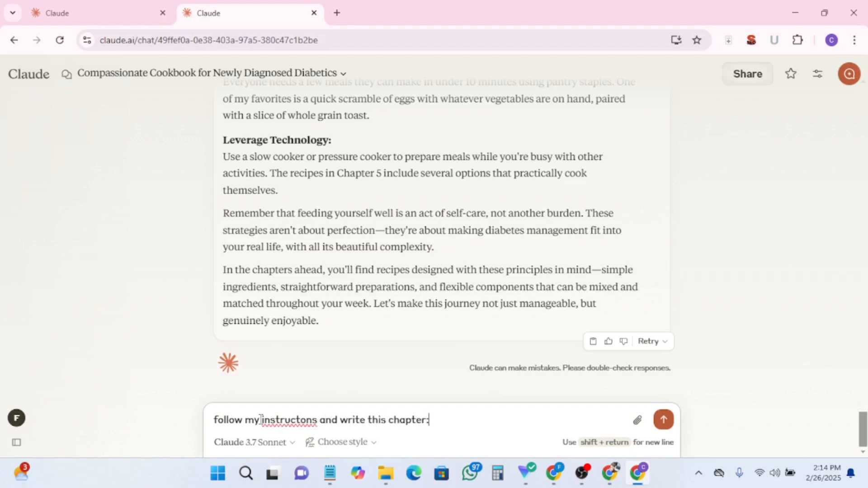
key(ctrl+v)
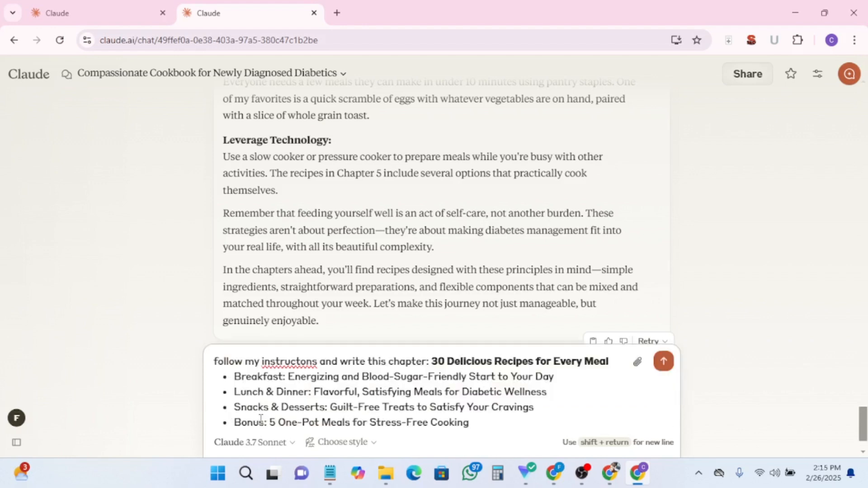
click(301, 361)
text(i)
click(663, 361)
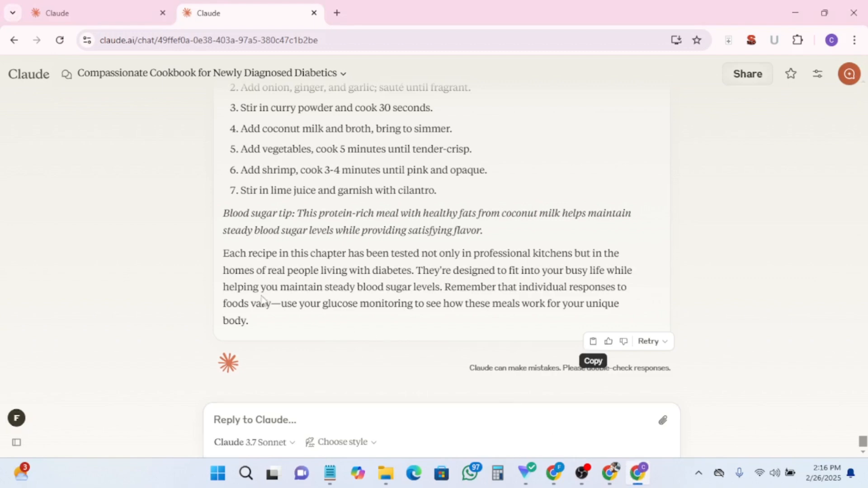
- Copy Claude's Chapter 3 response and return to the Diabetes Cookbook document
scroll(346, 267, up, 3)
scroll(348, 272, down, 3)
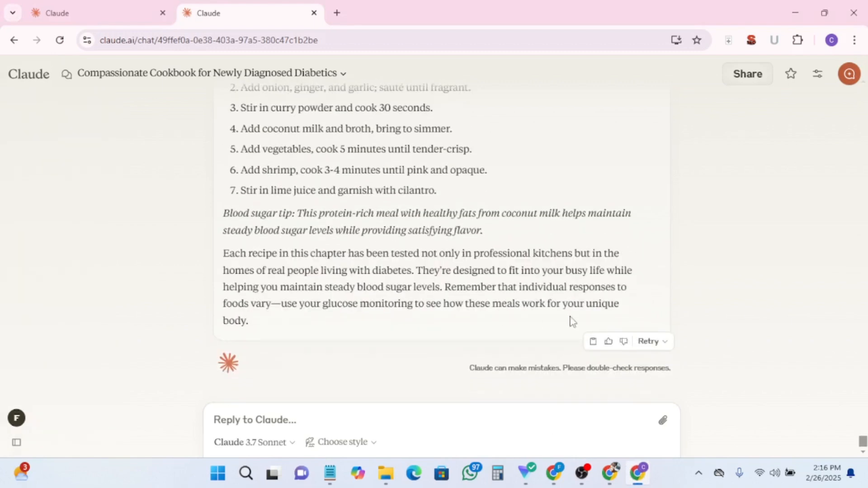
click(593, 347)
click(553, 475)
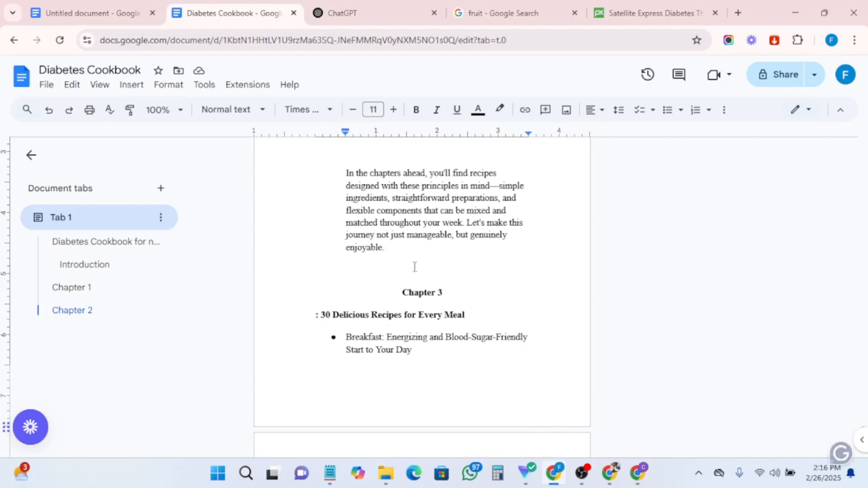
- Remove the colon before '30 Delicious Recipes for Every Meal' and delete all the bullet subtopics beneath it
click(322, 313)
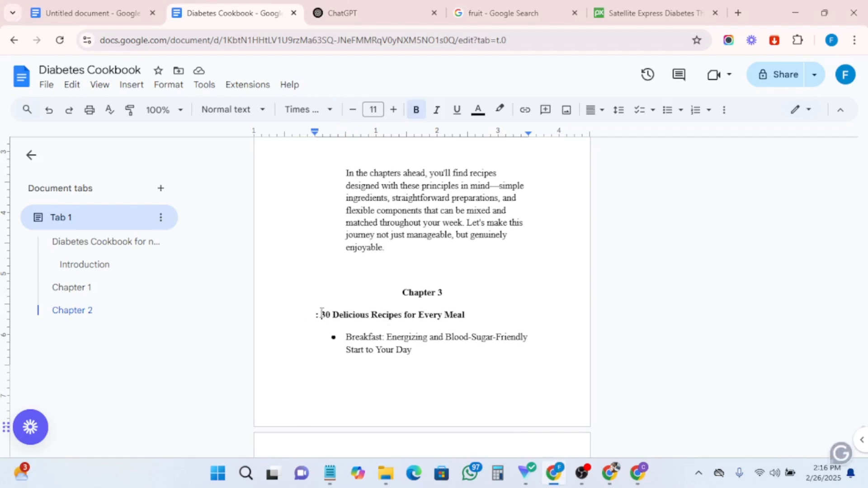
key(BackSpace)
key(BackSpace)
drag(347, 336, 416, 367)
key(BackSpace)
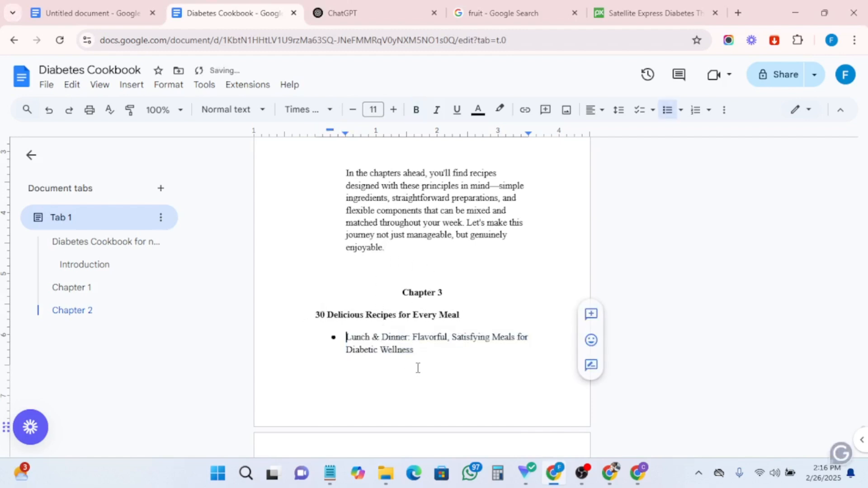
key(BackSpace)
drag(338, 328, 383, 366)
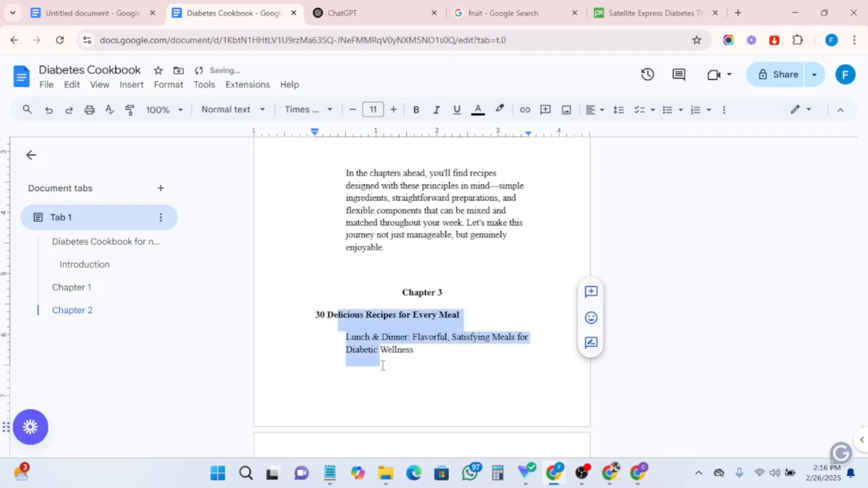
click(346, 337)
drag(346, 337, 435, 385)
key(BackSpace)
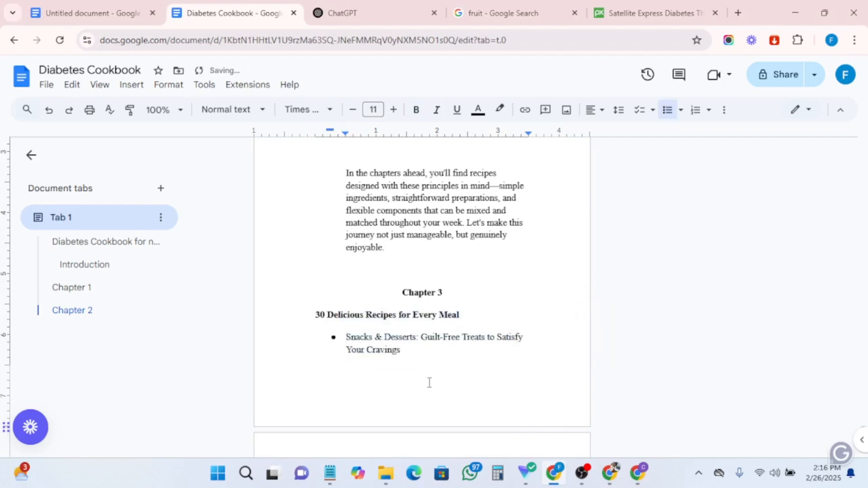
drag(409, 354, 292, 333)
key(BackSpace)
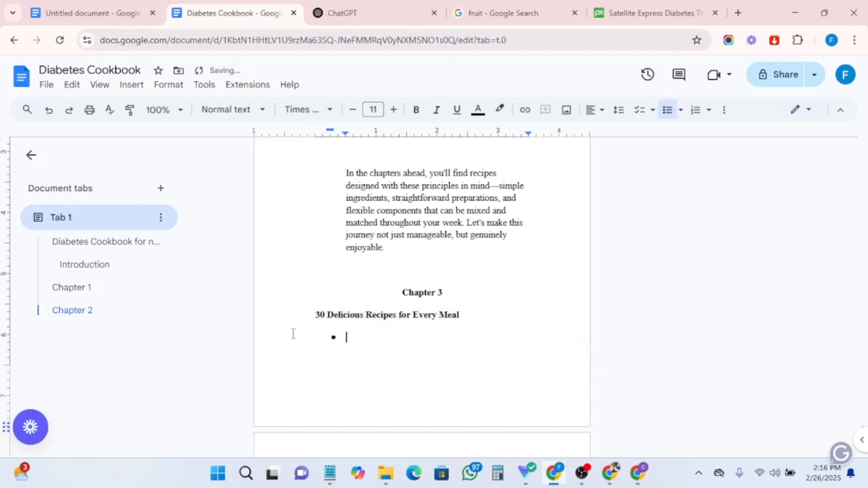
key(BackSpace)
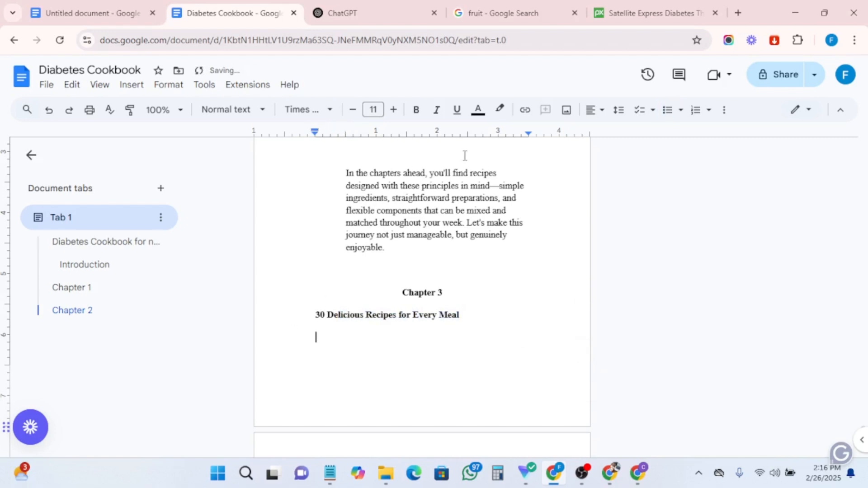
- Set justified alignment on the empty line under the Chapter 3 title and paste Claude's chapter text there
click(597, 118)
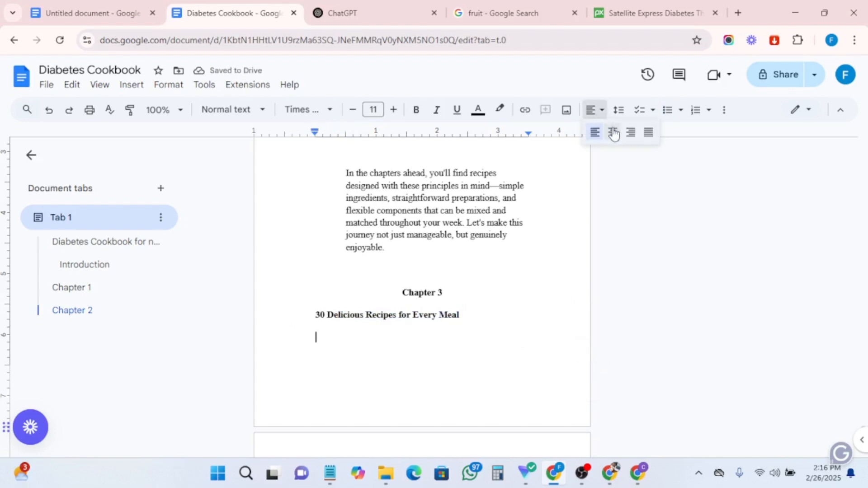
click(649, 132)
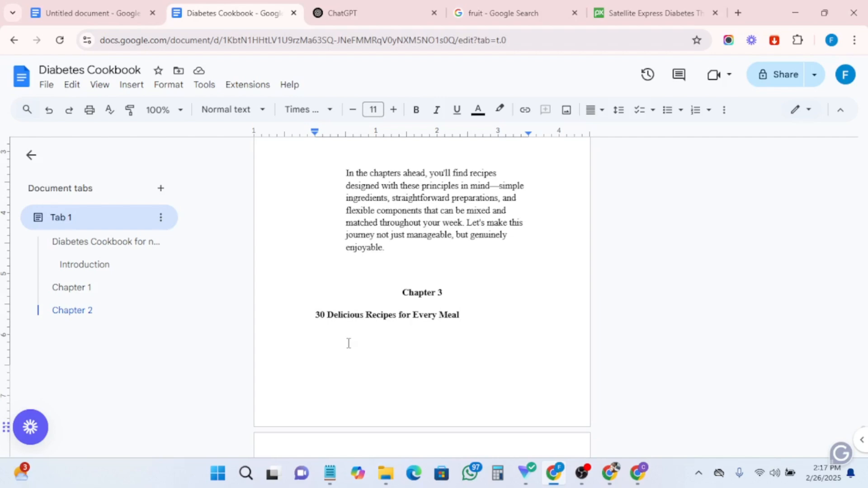
key(ctrl+v)
scroll(528, 259, up, 15)
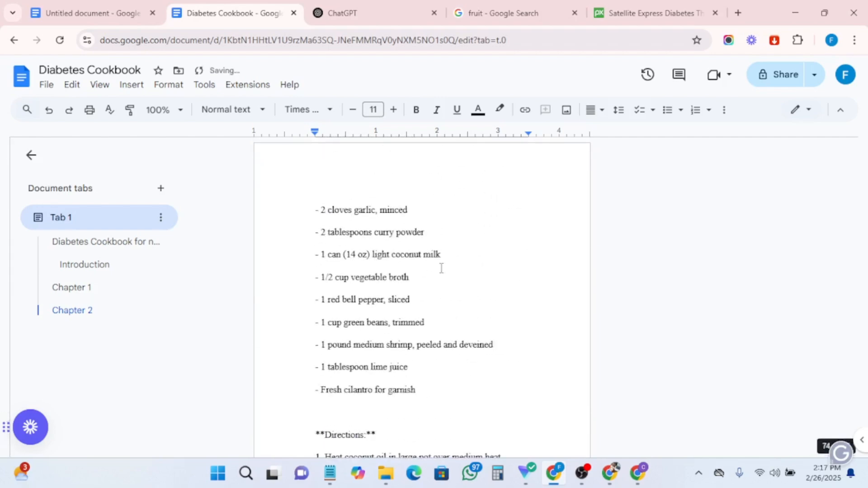
scroll(426, 270, up, 20)
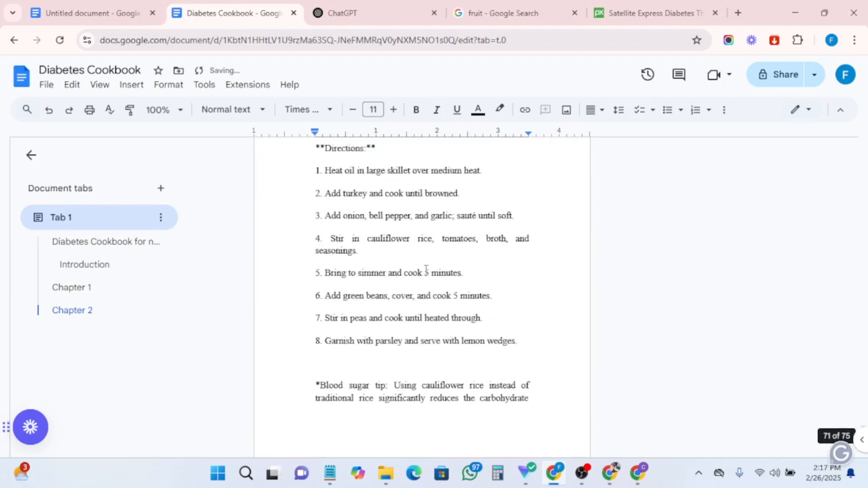
scroll(426, 270, up, 20)
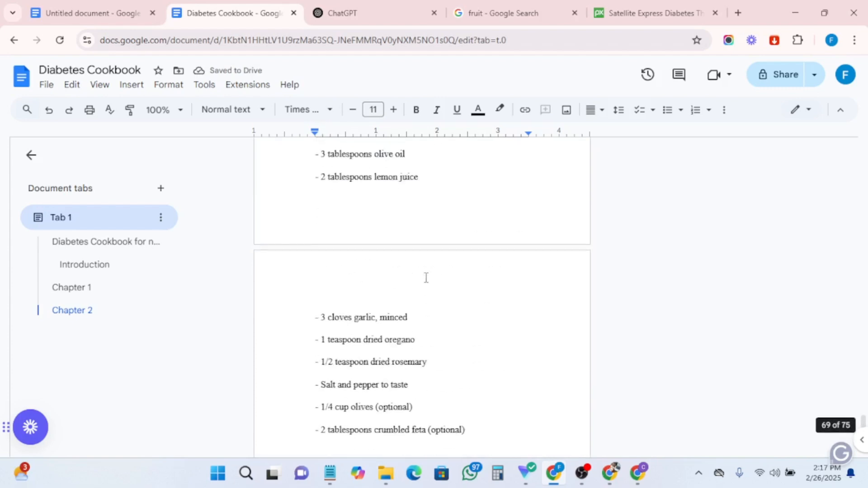
- Add a blank line between the pasted Chapter 3 text and the Bonus bullet
scroll(426, 278, up, 7)
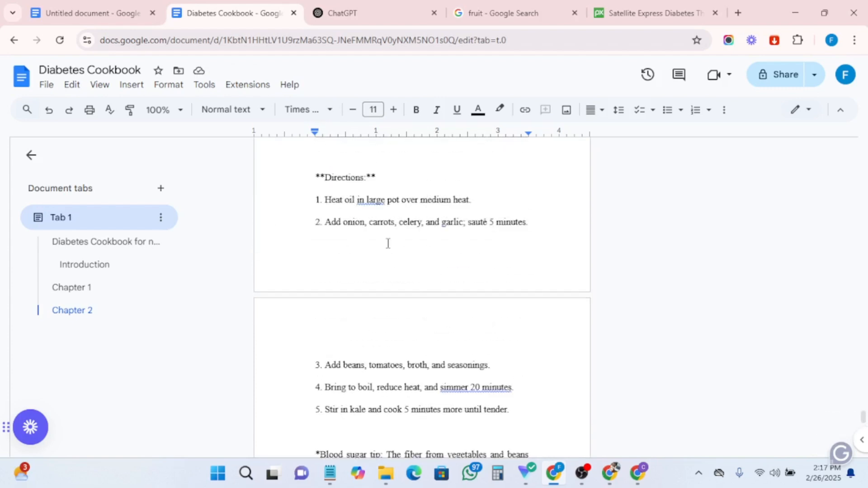
key(Return)
scroll(388, 238, up, 4)
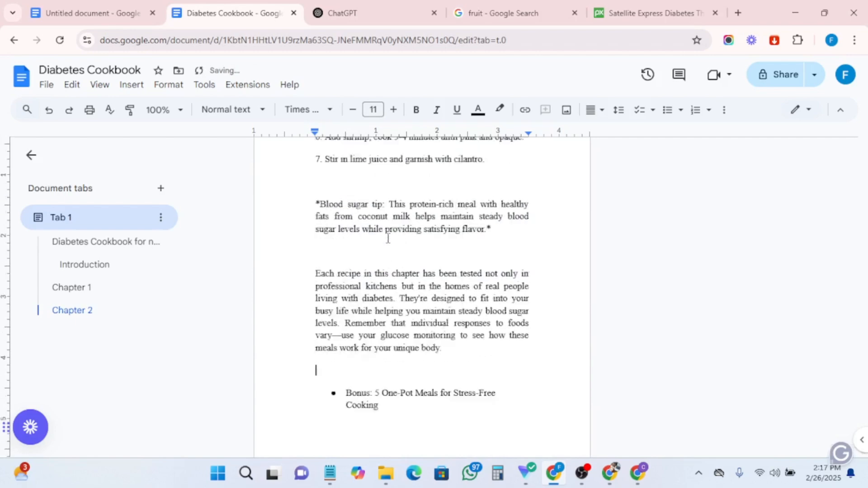
- Scroll back through the pasted Chapter 3 recipes up to the chapter title to review them
scroll(388, 239, up, 15)
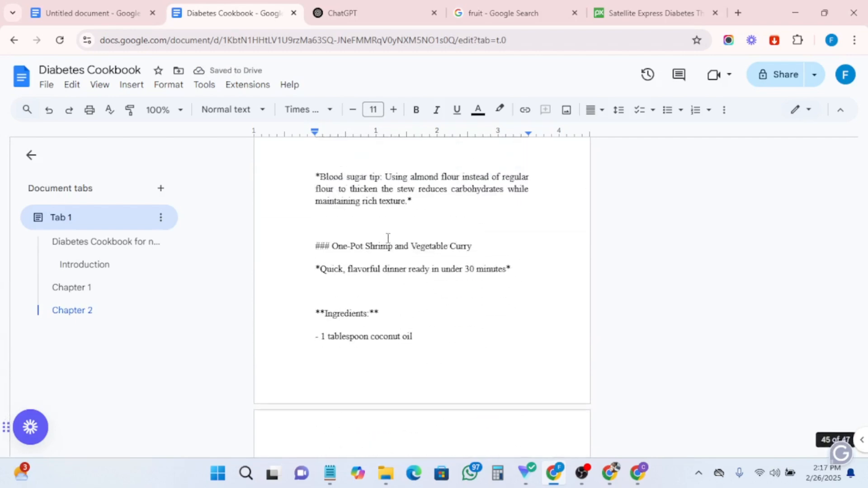
scroll(388, 238, up, 20)
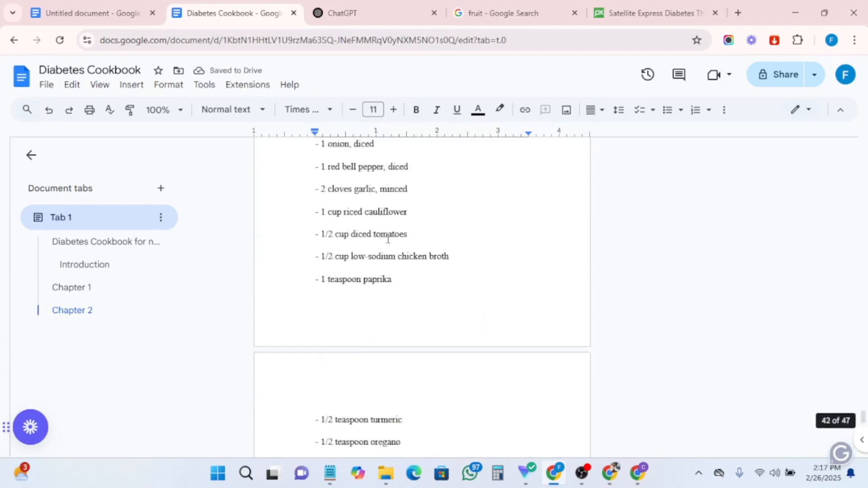
scroll(388, 239, up, 20)
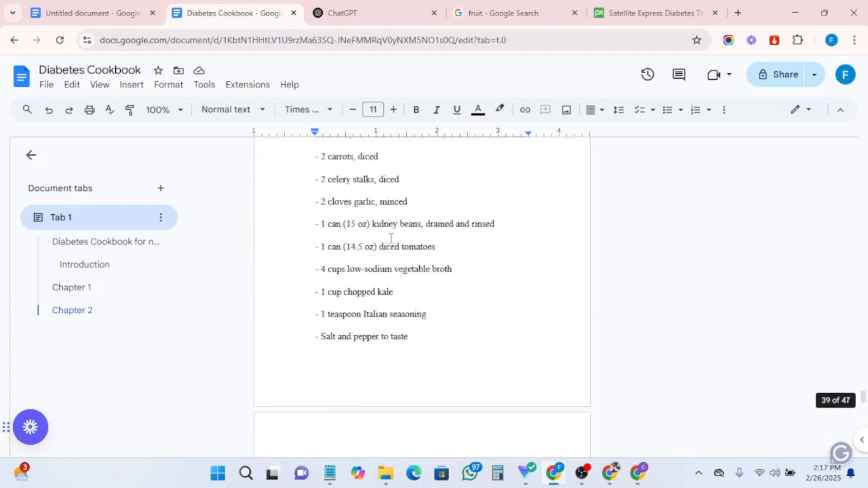
scroll(391, 239, up, 20)
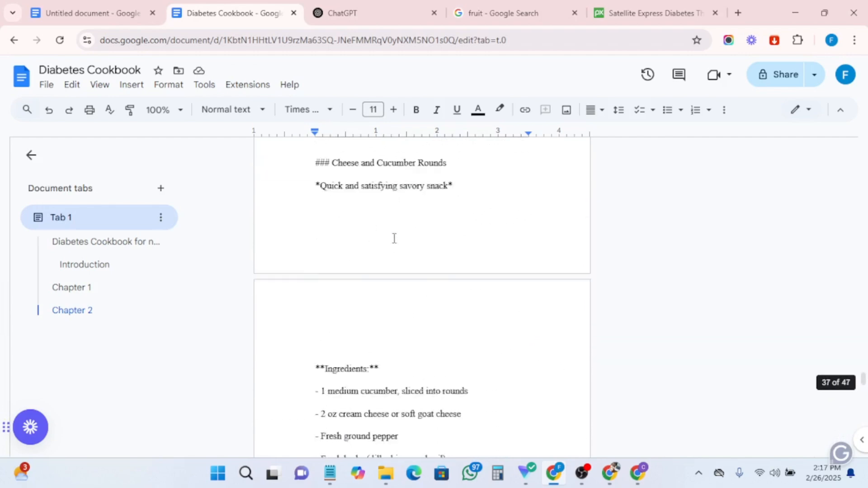
scroll(395, 238, up, 20)
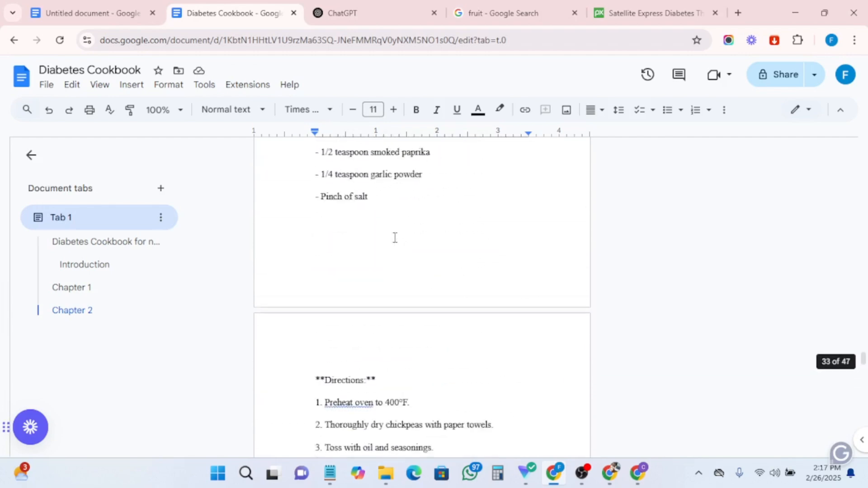
scroll(395, 238, up, 20)
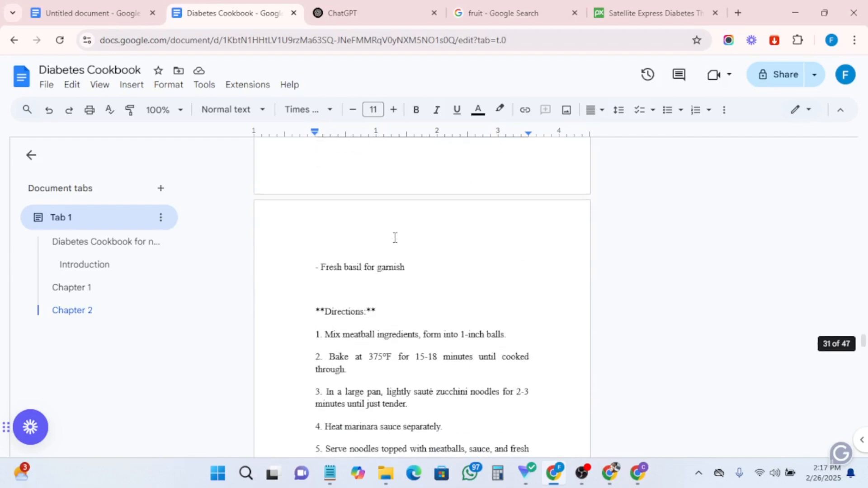
scroll(395, 238, up, 20)
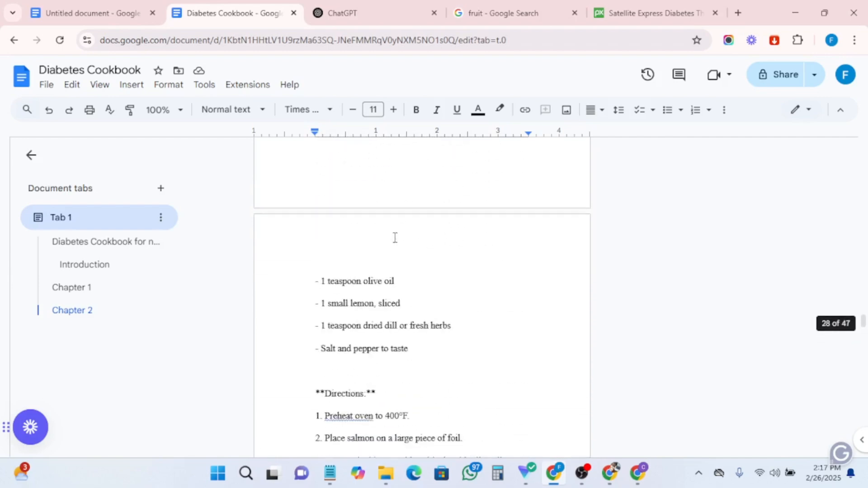
scroll(395, 238, up, 20)
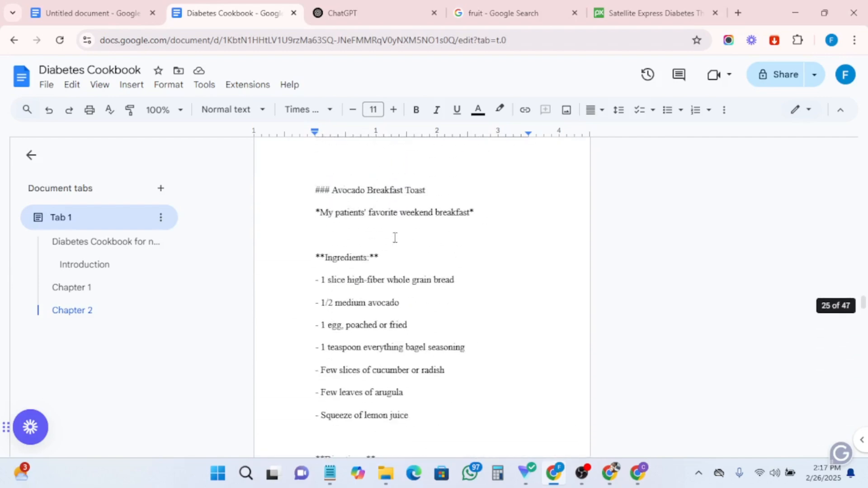
scroll(395, 238, up, 20)
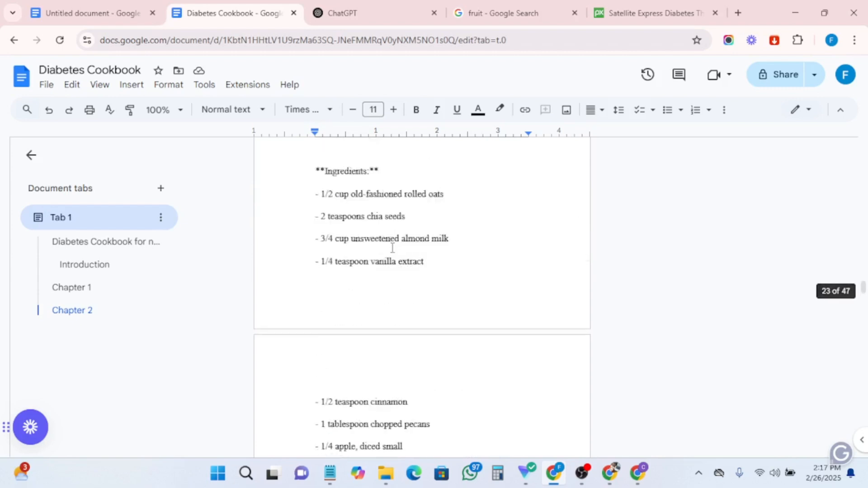
scroll(393, 249, up, 20)
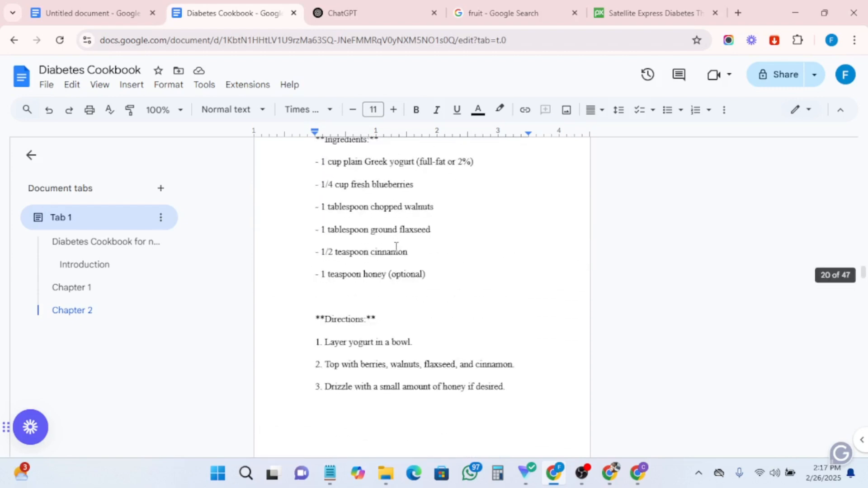
scroll(396, 248, down, 1)
scroll(405, 281, up, 1)
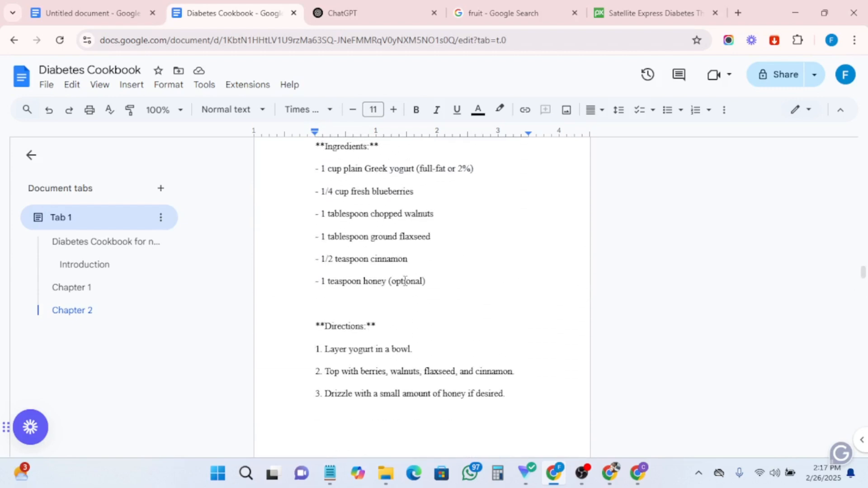
scroll(406, 282, down, 3)
scroll(405, 281, up, 15)
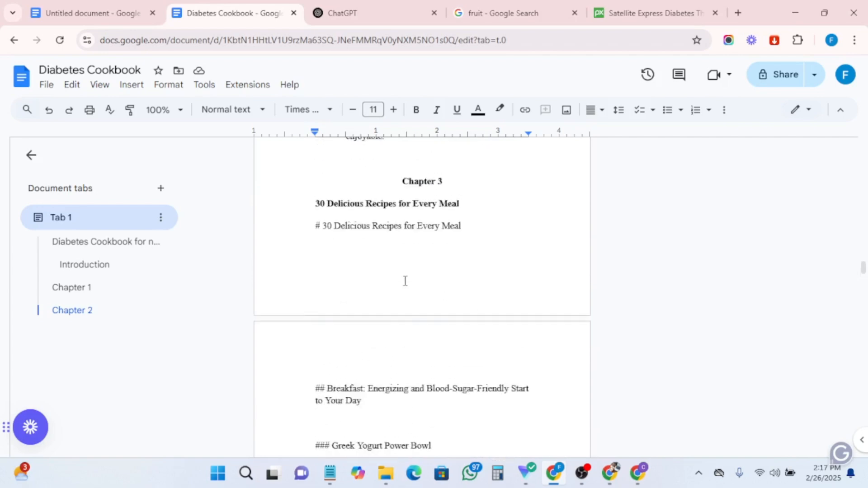
scroll(405, 280, up, 3)
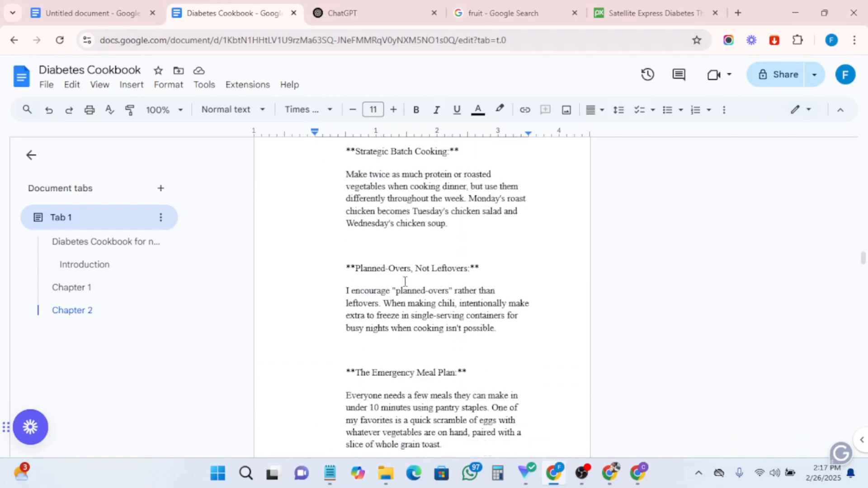
scroll(405, 278, down, 10)
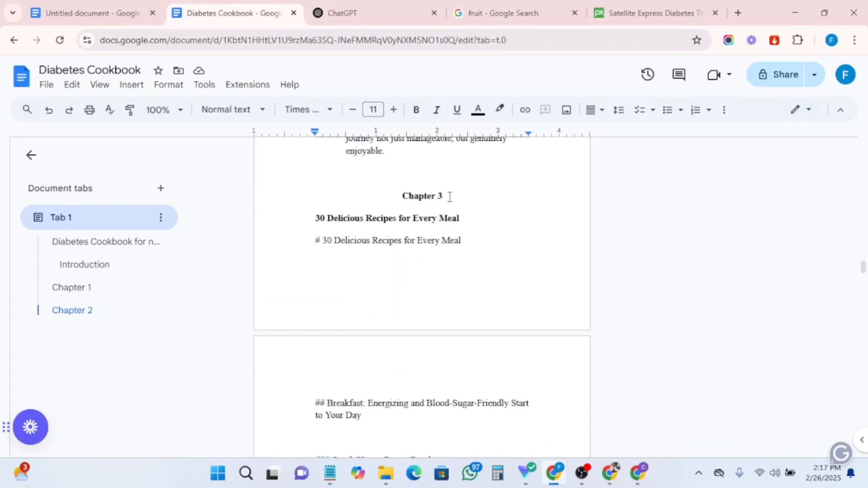
- Format the 'Chapter 3' title as Heading 1 in Times New Roman and bold
drag(450, 196, 401, 198)
click(228, 110)
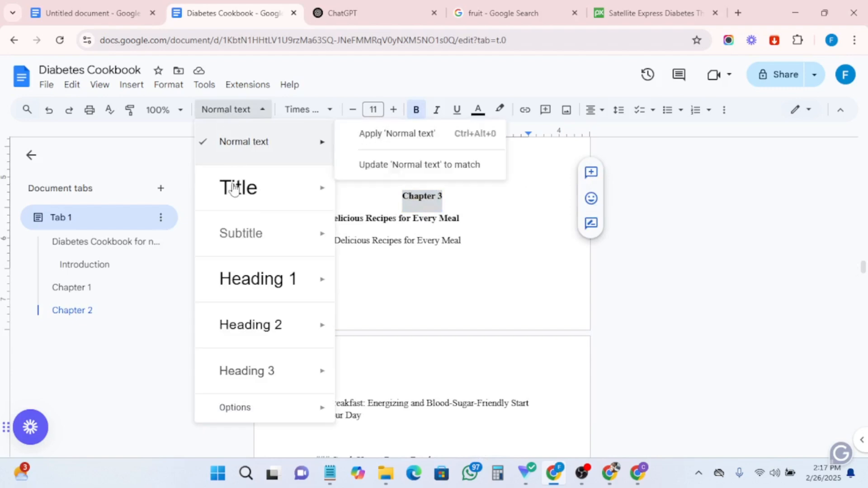
click(254, 283)
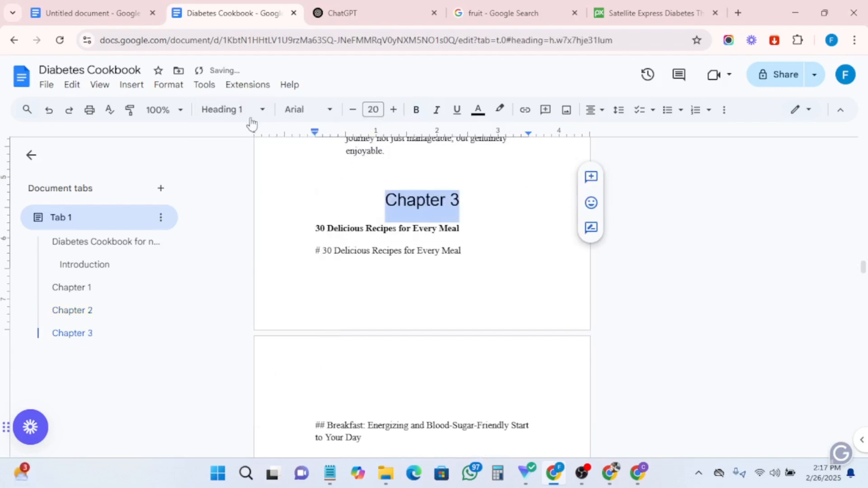
click(286, 109)
click(330, 185)
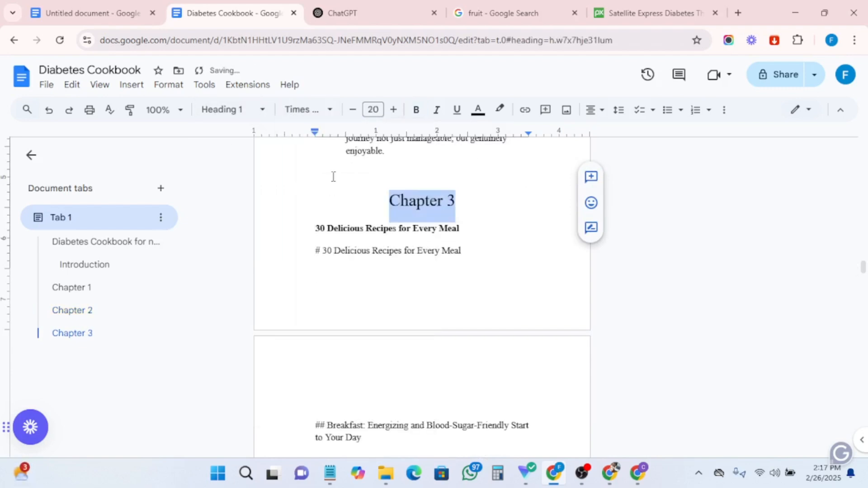
click(417, 115)
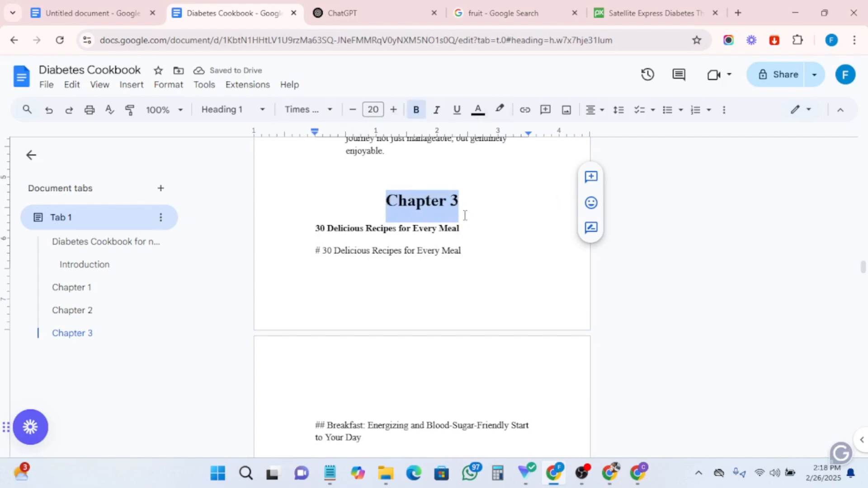
- Insert an empty line between the Chapter 3 title and its subtitle
key(BackSpace)
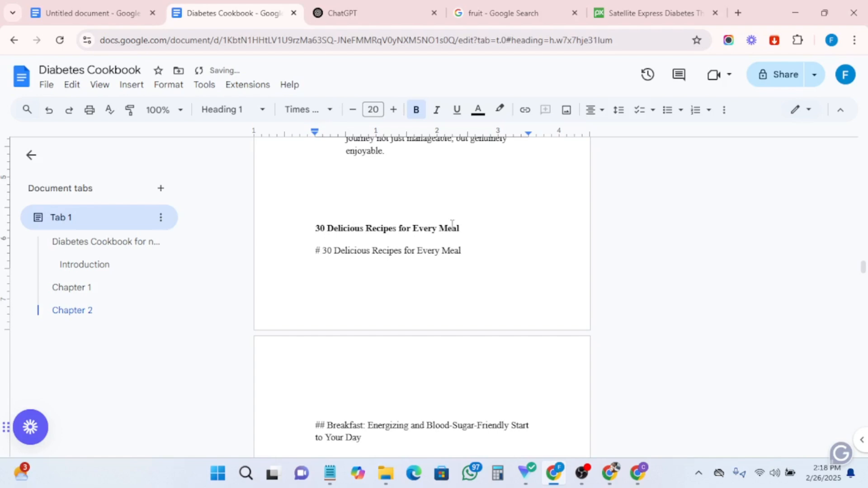
key(ctrl+z)
key(Return)
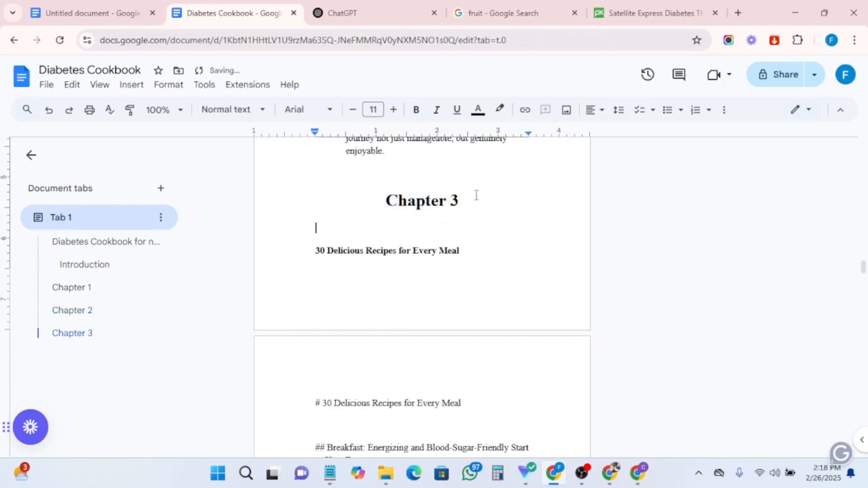
- Delete the duplicate '# 30 Delicious Recipes for Every Meal' line and remove the '##' before the Breakfast heading
scroll(398, 316, down, 3)
drag(462, 278, 276, 272)
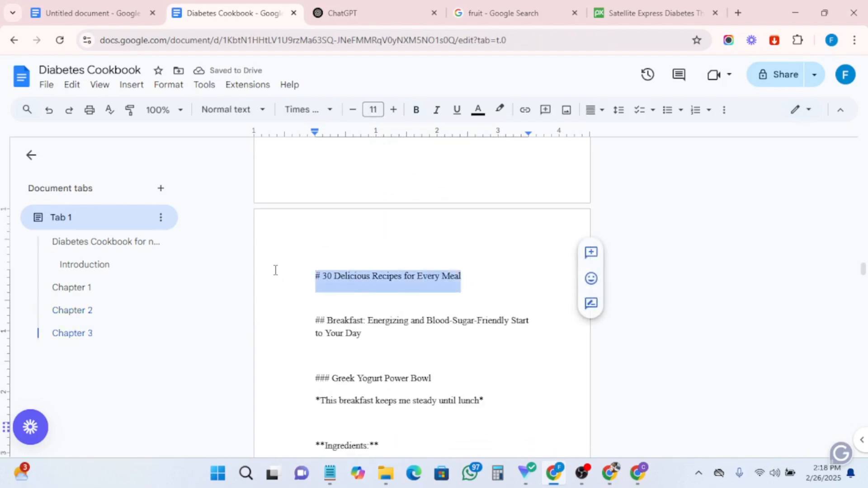
key(BackSpace)
key(BackSpace)
click(326, 352)
key(BackSpace)
key(BackSpace)
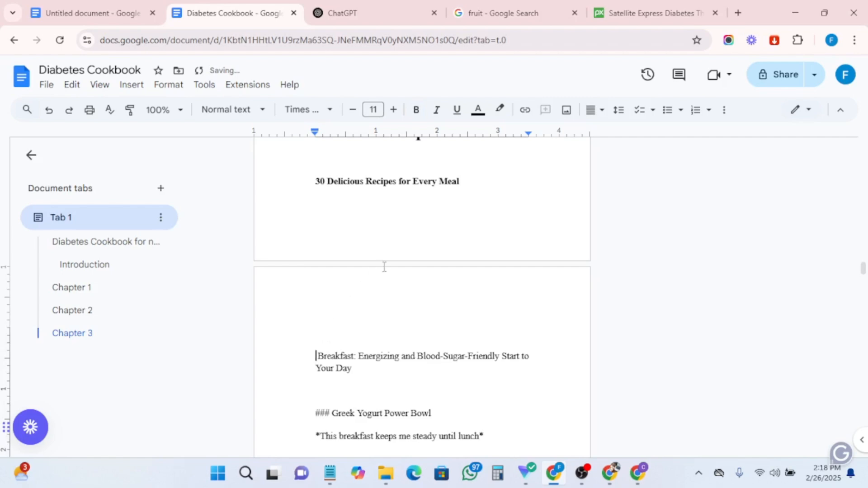
- Remove the indent from the 'Diabetes isn't just about sugar' paragraph in Chapter 1
scroll(385, 267, down, 5)
scroll(390, 302, up, 15)
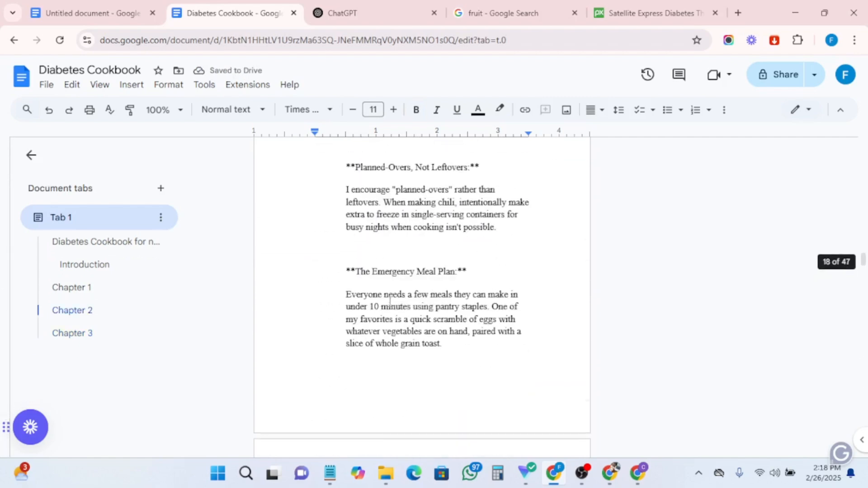
scroll(390, 301, up, 20)
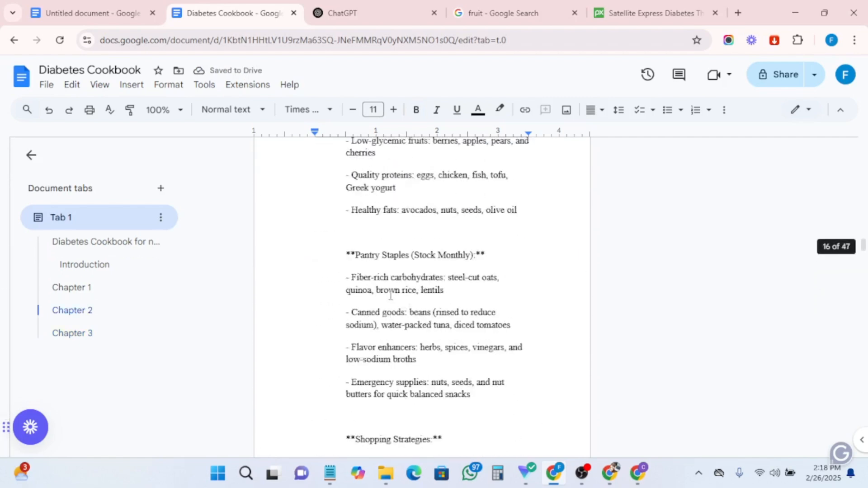
scroll(391, 297, up, 20)
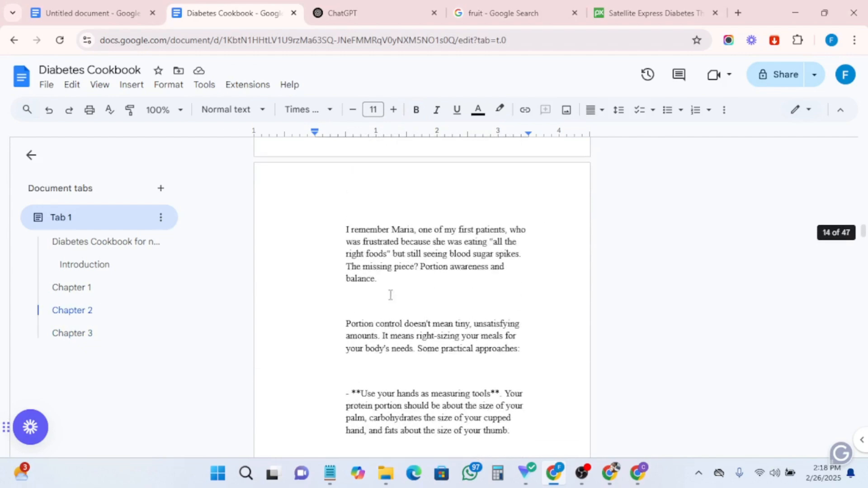
scroll(391, 294, up, 20)
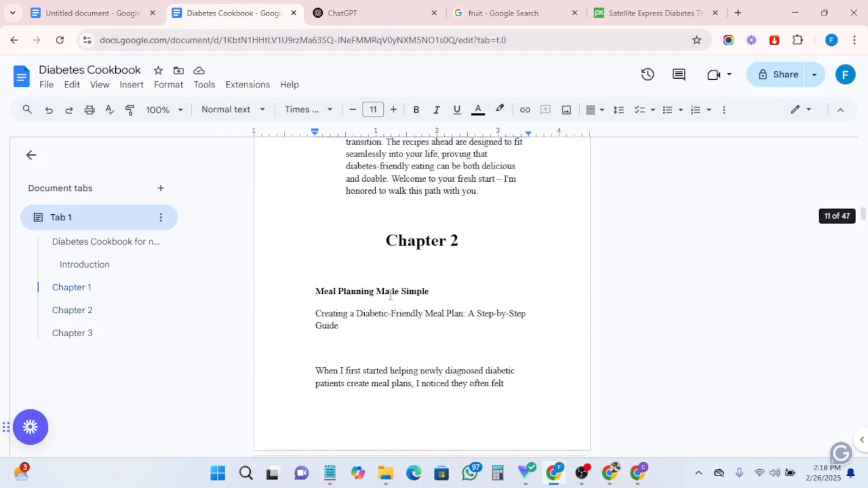
scroll(391, 295, up, 10)
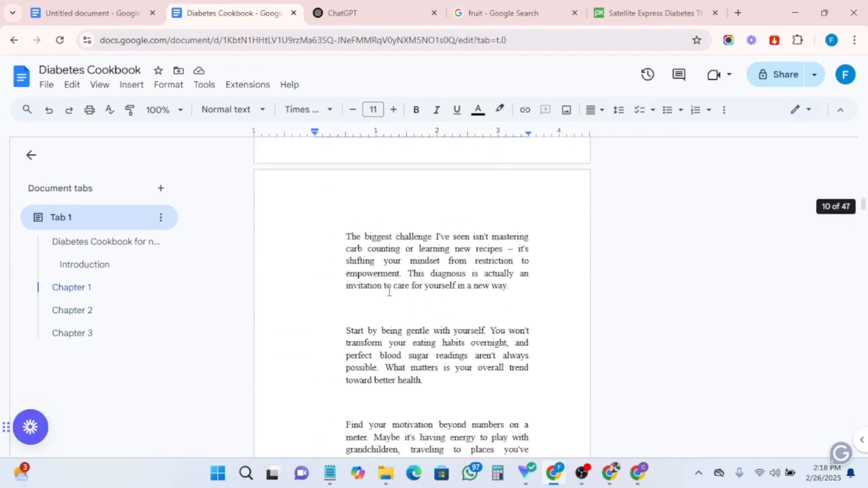
scroll(389, 292, up, 20)
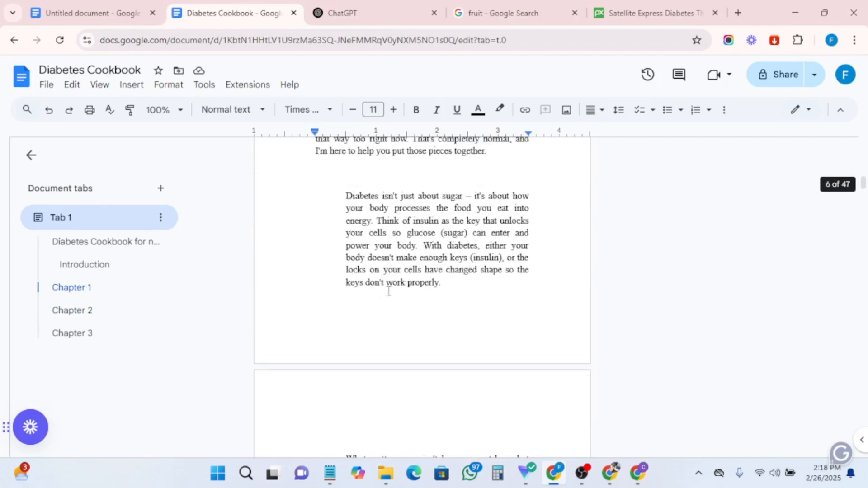
scroll(389, 291, up, 6)
scroll(388, 290, down, 2)
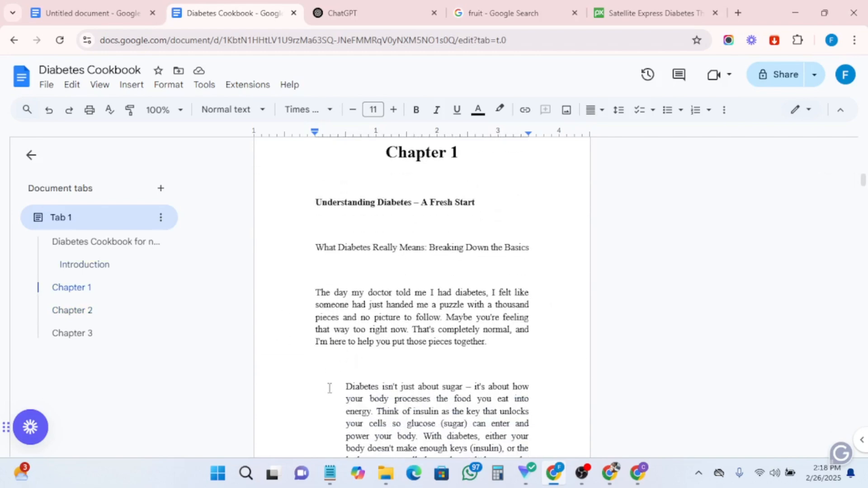
click(342, 388)
key(BackSpace)
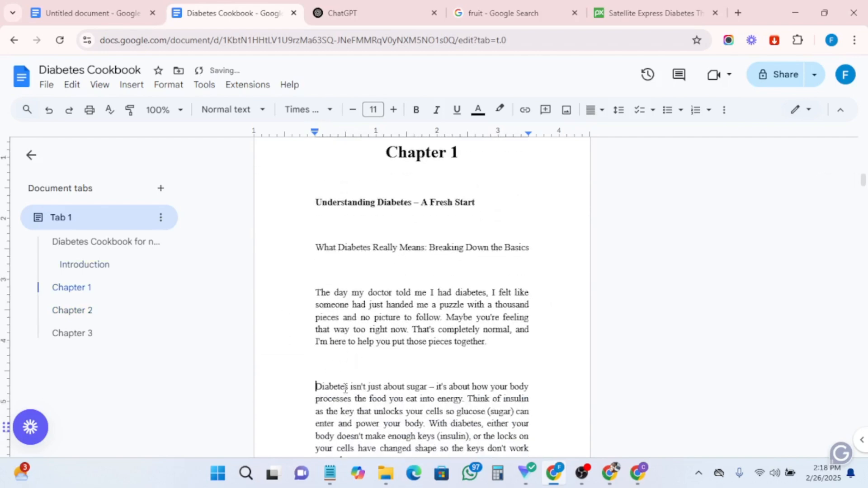
scroll(409, 256, down, 2)
scroll(362, 240, up, 2)
- Set the opening Chapter 1 section, from 'What Diabetes Really Means' through the insulin paragraph, to 12 pt
drag(308, 248, 524, 390)
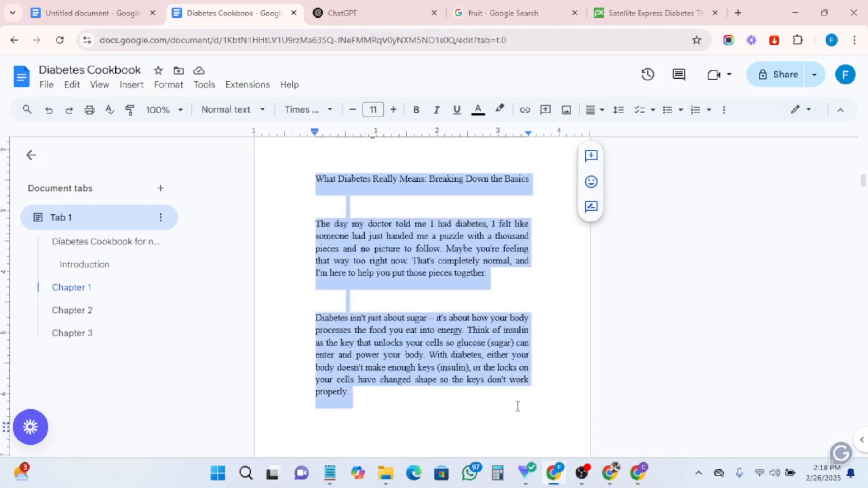
click(394, 109)
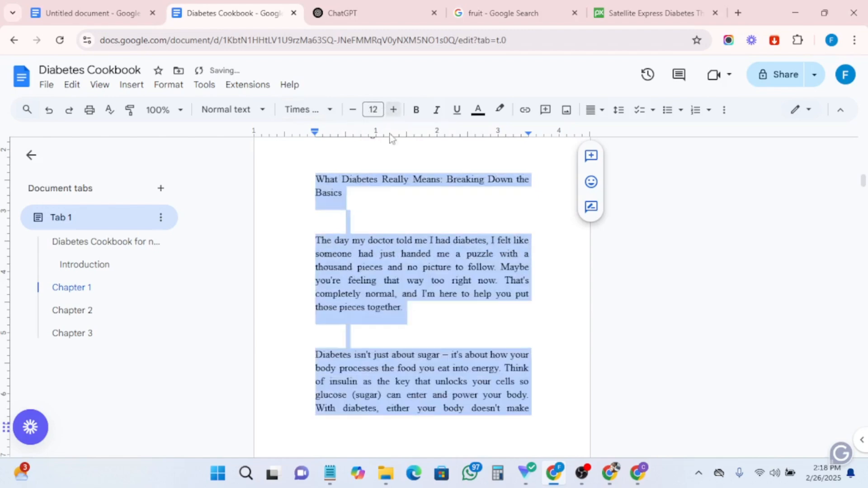
scroll(388, 251, down, 3)
scroll(388, 251, down, 3)
scroll(314, 384, down, 3)
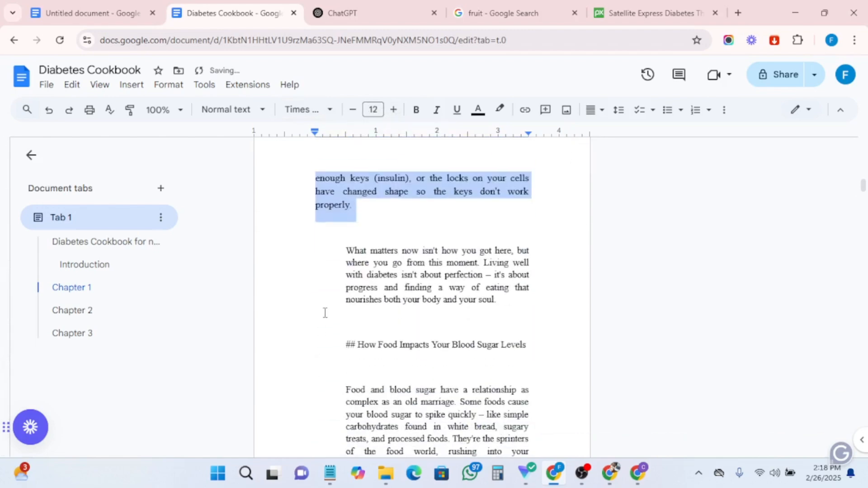
- Remove the indent from the 'What matters now' paragraph and set it to 12 pt
click(346, 250)
key(BackSpace)
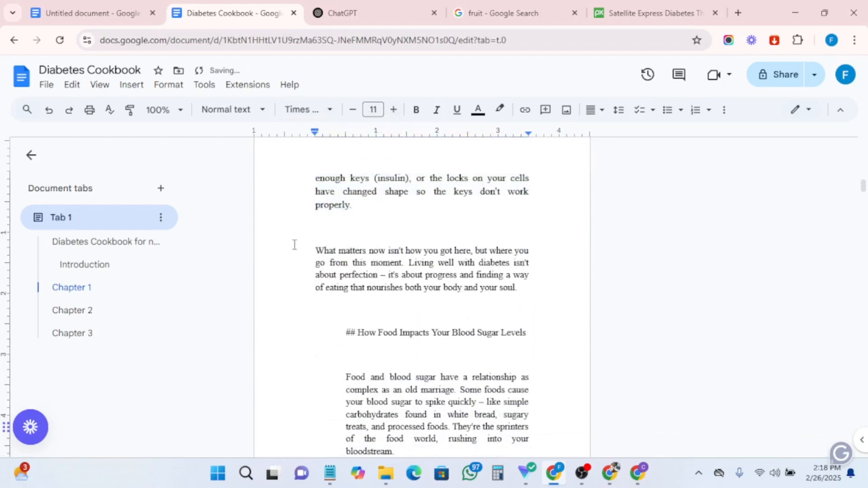
drag(295, 245, 529, 296)
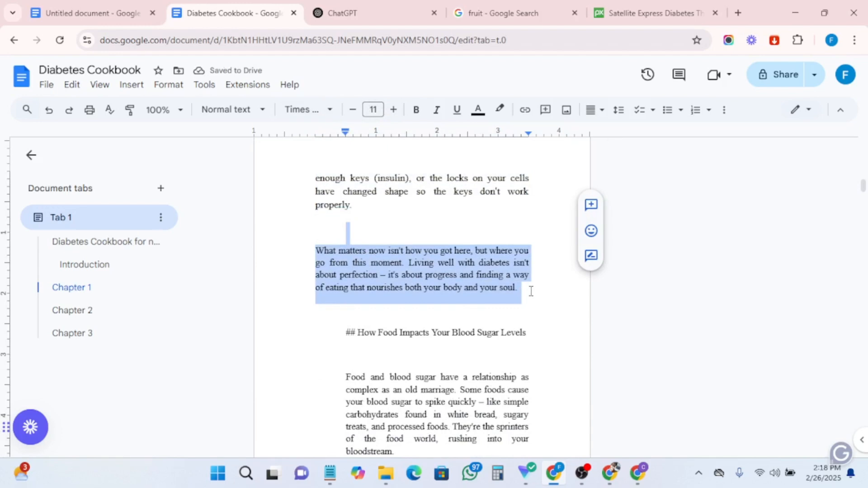
click(393, 113)
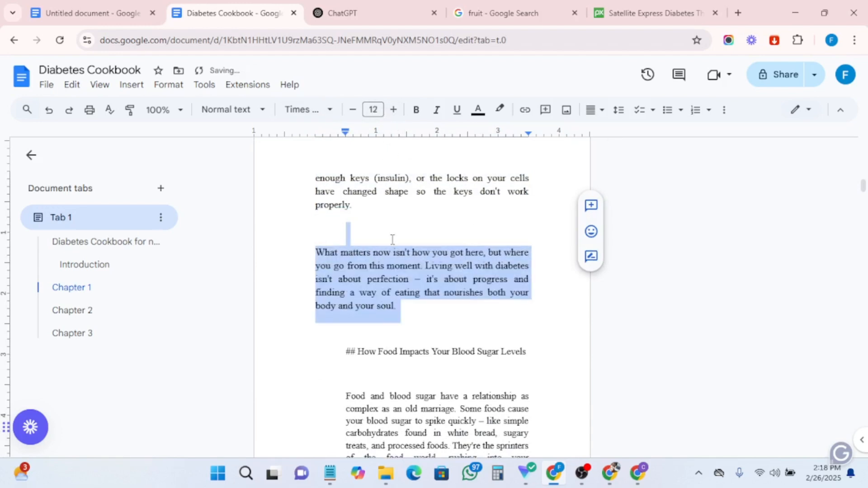
- Delete the '##' before 'How Food Impacts Your Blood Sugar Levels' and add an empty line above that heading
click(358, 349)
key(BackSpace)
key(BackSpace)
key(BackSpace)
key(BackSpace)
key(BackSpace)
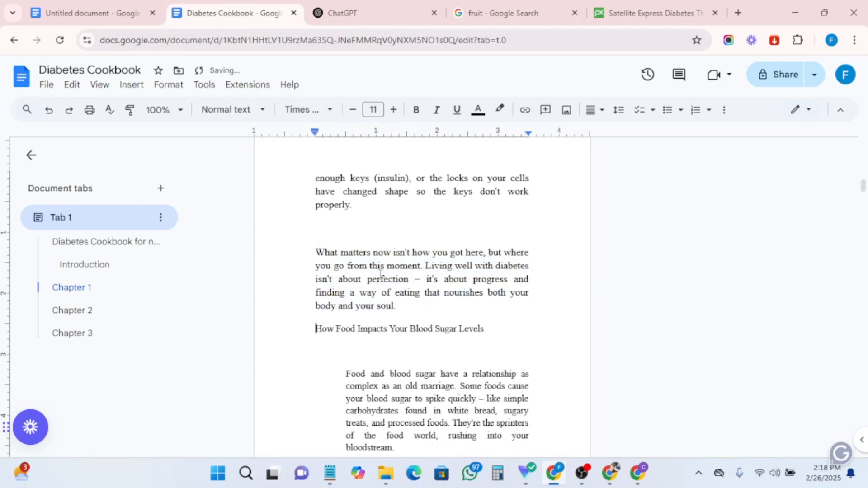
key(Return)
- Apply Heading 2 to 'How Food Impacts Your Blood Sugar Levels' and left-align it
drag(312, 352, 501, 348)
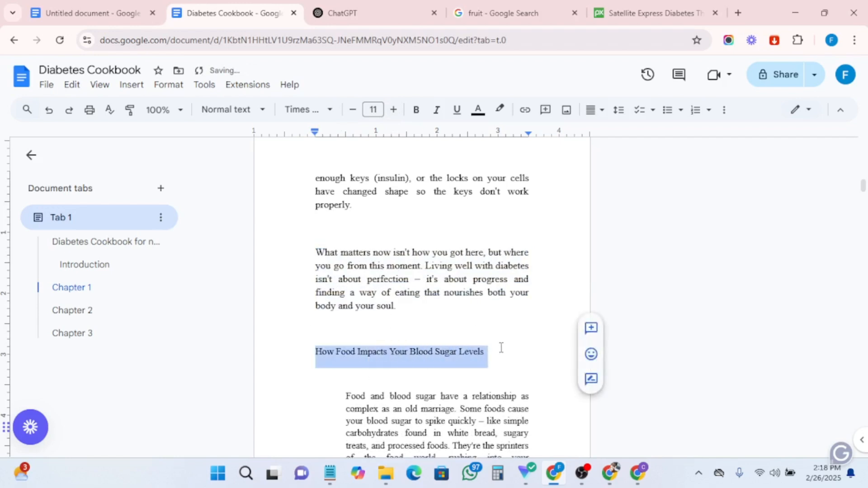
click(236, 115)
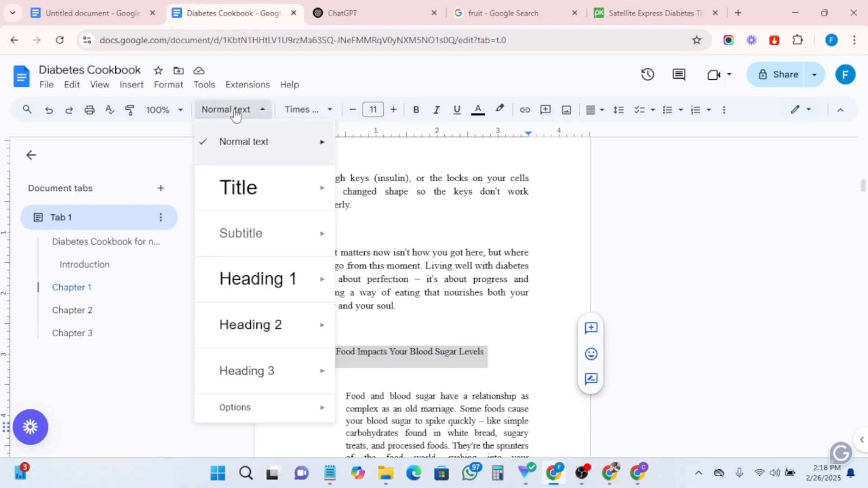
click(261, 329)
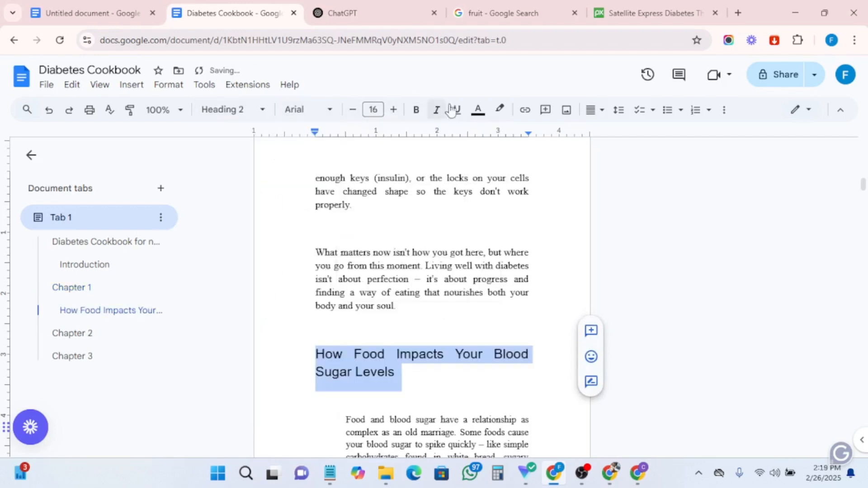
click(593, 110)
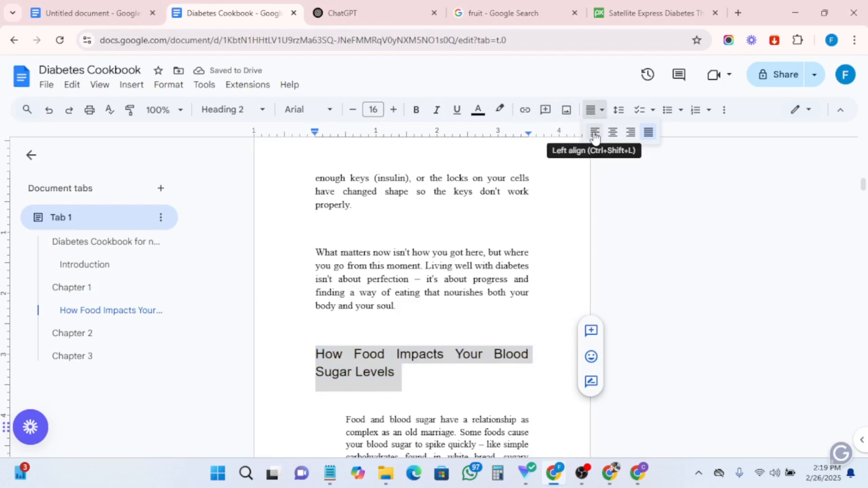
click(595, 133)
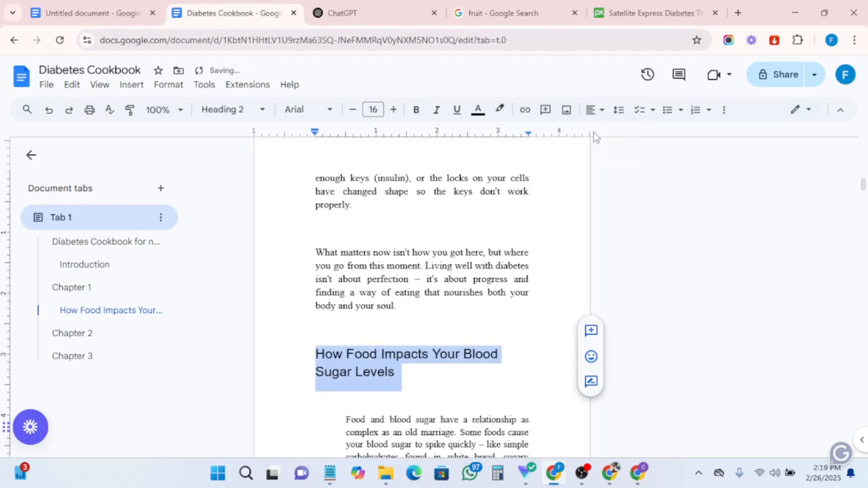
- Set the 'How Food Impacts Your Blood Sugar Levels' heading to Times New Roman in blue
click(316, 109)
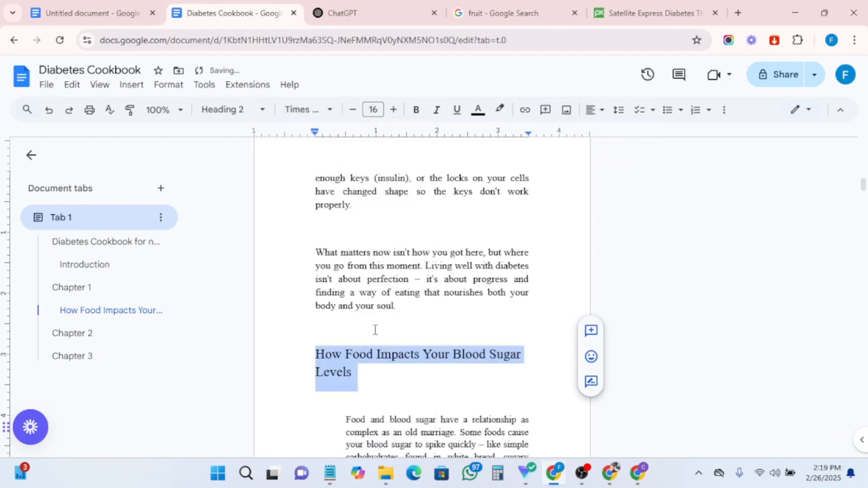
click(477, 114)
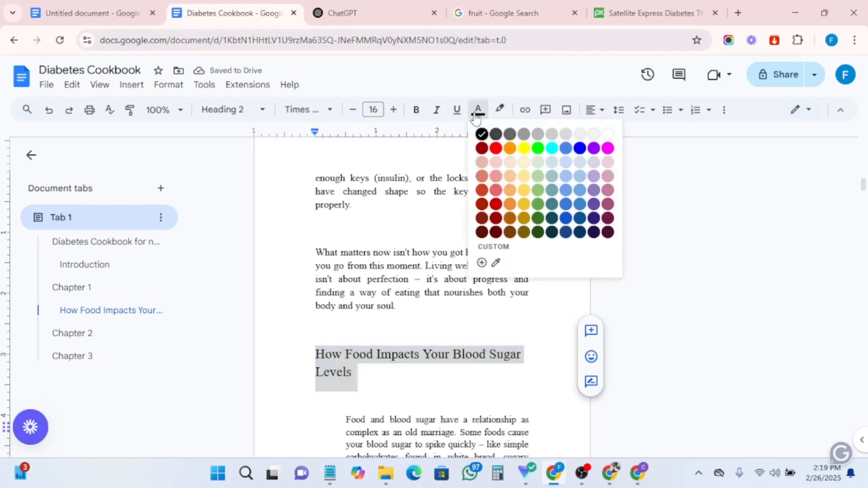
click(581, 149)
click(470, 316)
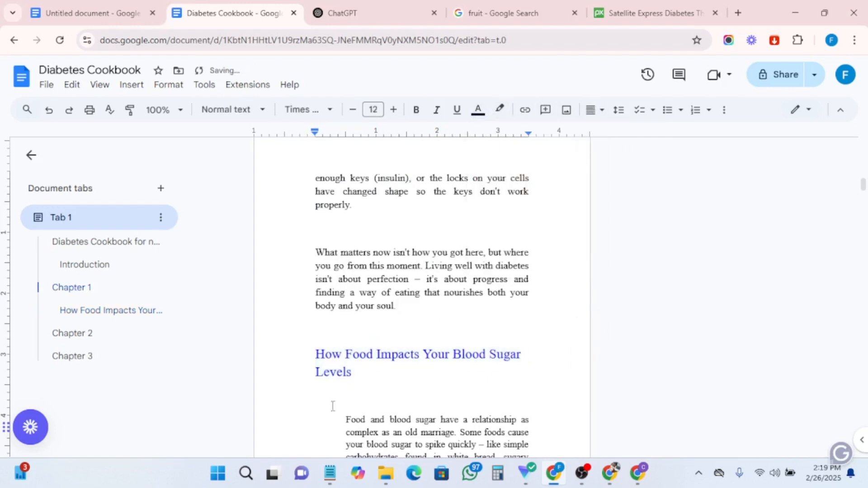
- Remove the indent from the 'Food and blood sugar have a relationship' paragraph
scroll(419, 343, down, 3)
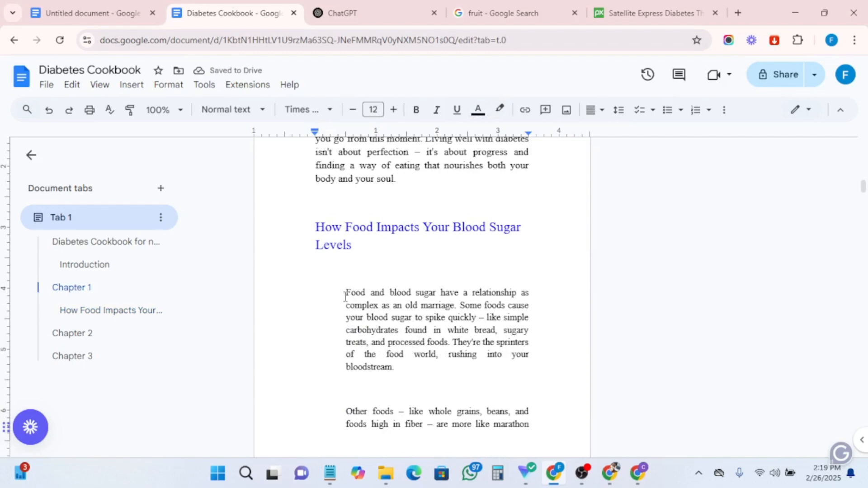
click(346, 294)
key(BackSpace)
scroll(402, 273, up, 4)
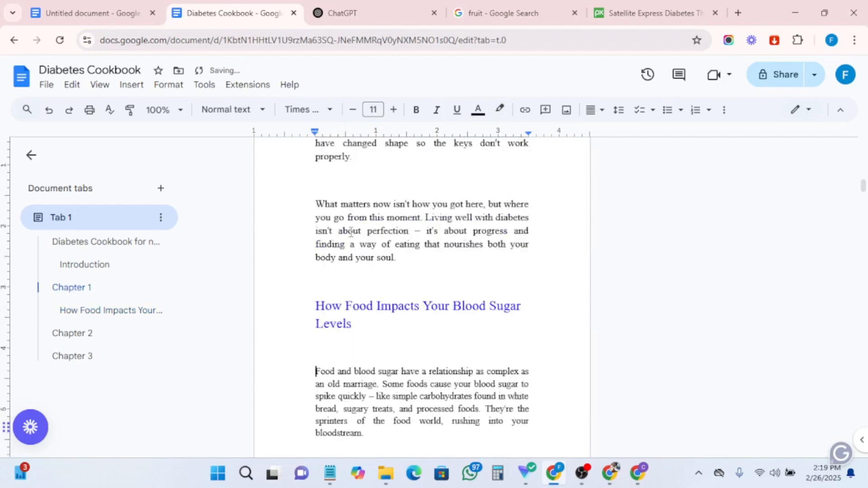
- Make the 'How Food Impacts Your Blood Sugar Levels' heading bold
scroll(387, 360, down, 4)
triple_click(302, 229)
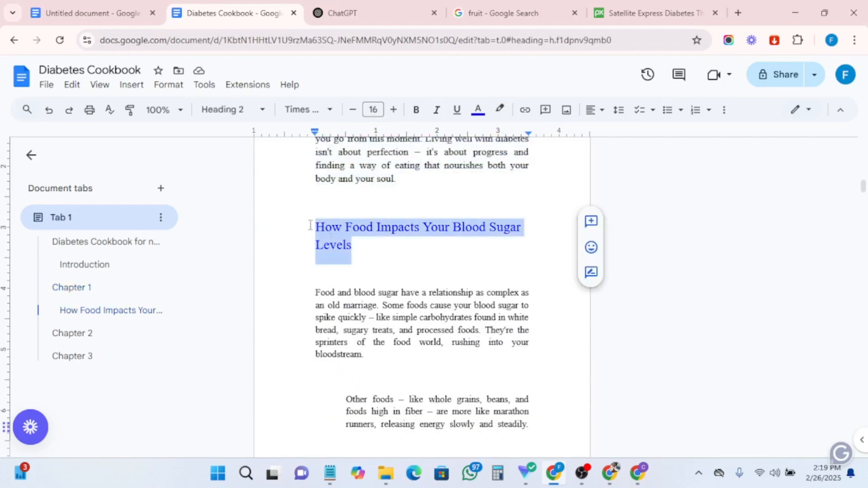
click(357, 270)
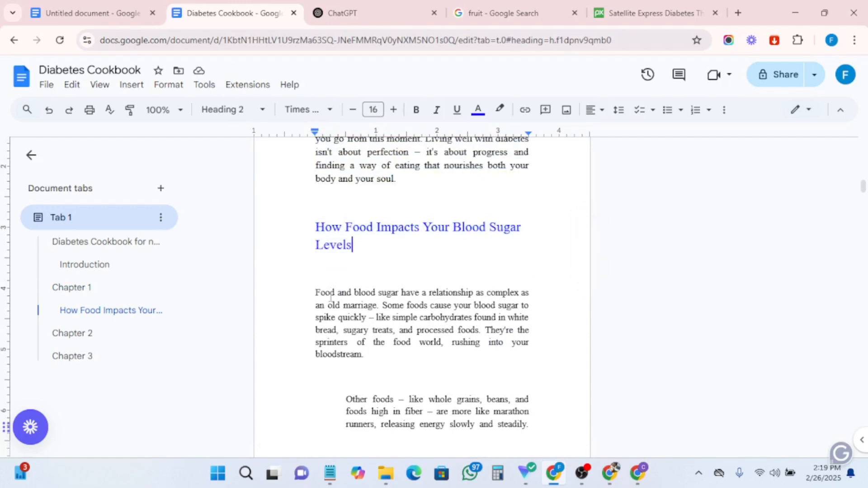
scroll(340, 289, down, 1)
scroll(322, 307, up, 1)
drag(358, 254, 306, 225)
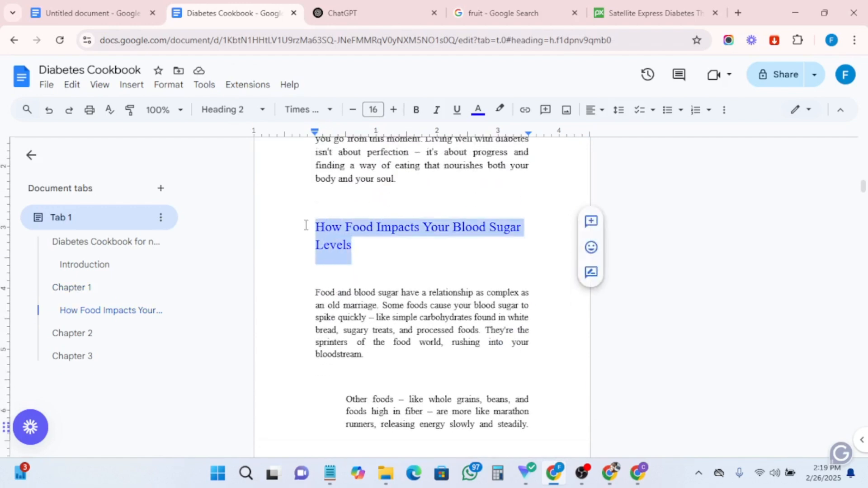
click(416, 110)
click(397, 254)
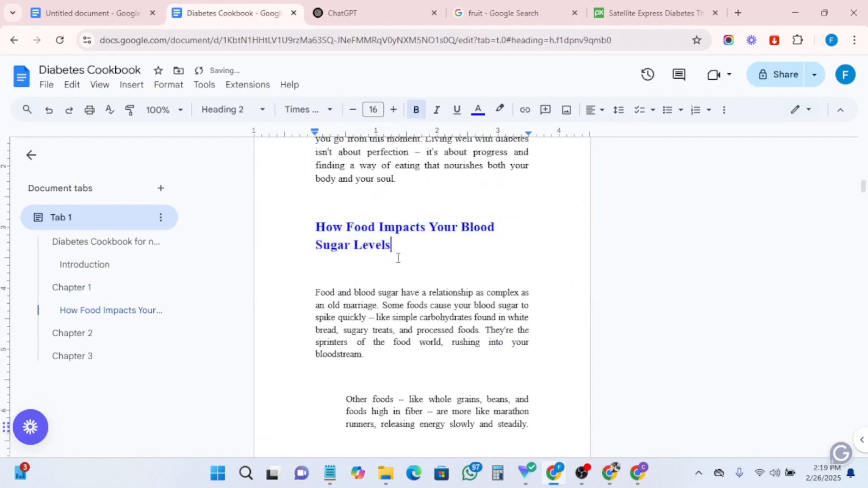
- Remove the indent from the 'Other foods – like whole grains' paragraph
scroll(400, 278, down, 3)
click(343, 272)
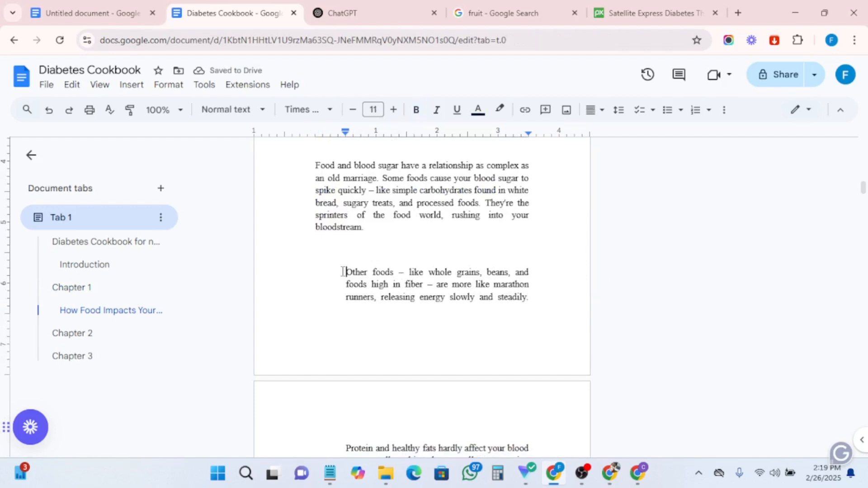
key(BackSpace)
scroll(418, 328, up, 3)
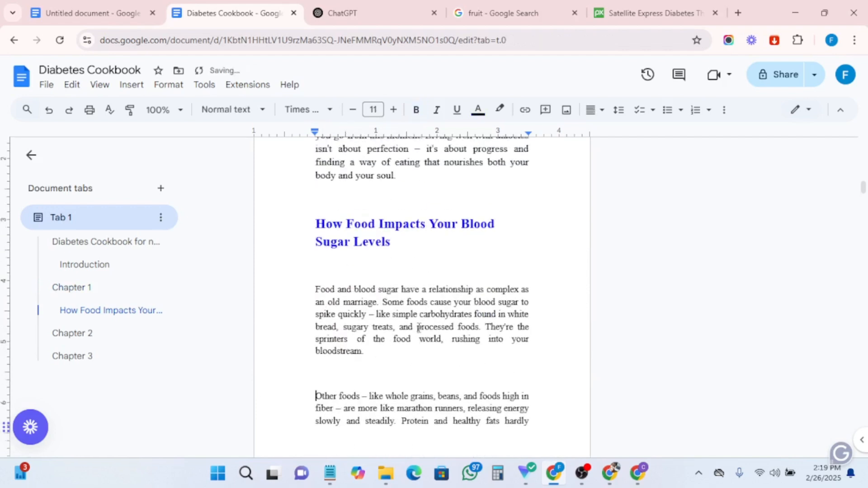
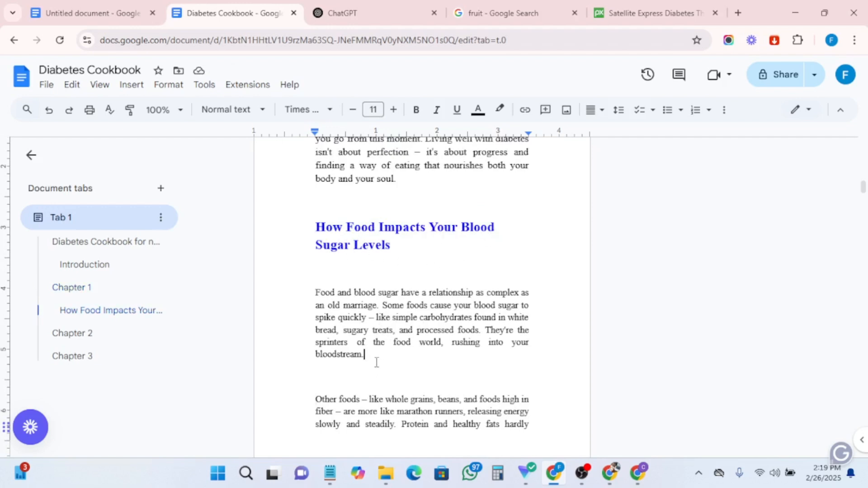
- Open a blank line below the 'bloodstream' paragraph and copy the Pixabay photo of a hand holding a glucose meter
key(Return)
key(Return)
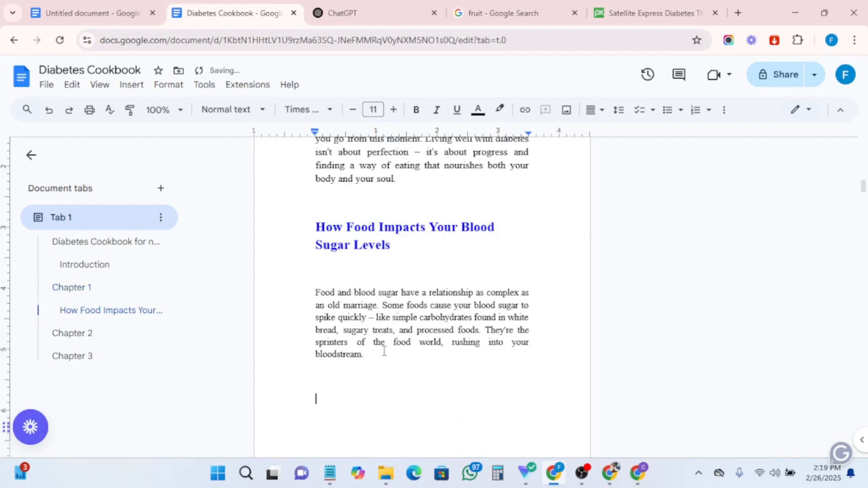
click(498, 14)
click(653, 13)
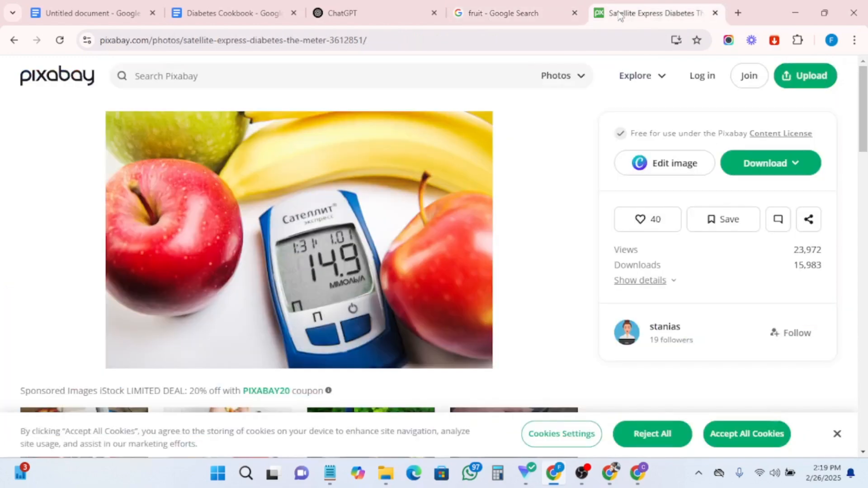
key(alt+Left)
scroll(369, 281, up, 8)
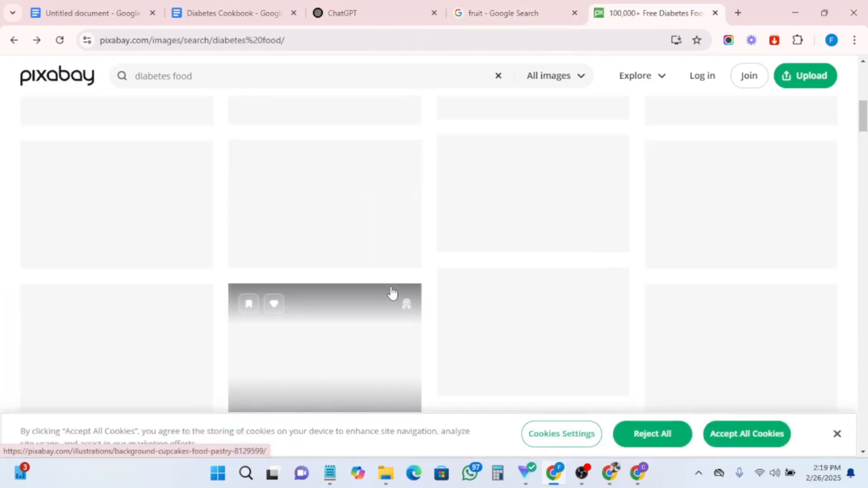
scroll(398, 300, down, 7)
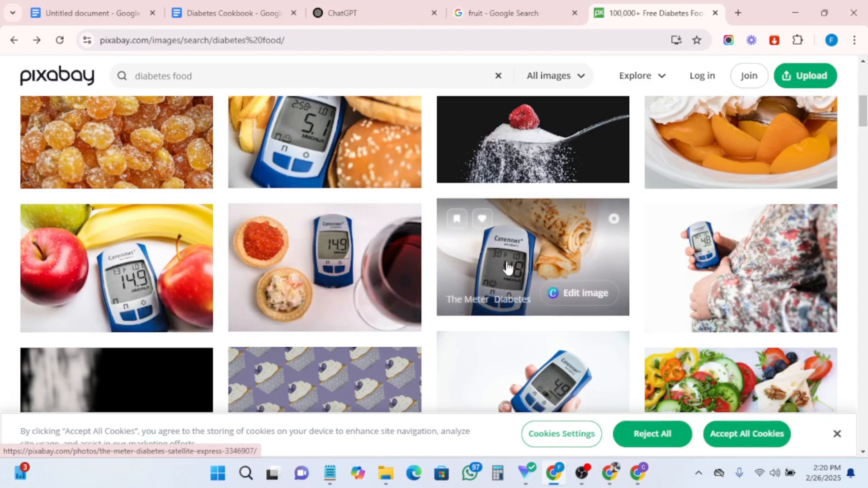
scroll(451, 347, down, 2)
scroll(451, 348, down, 1)
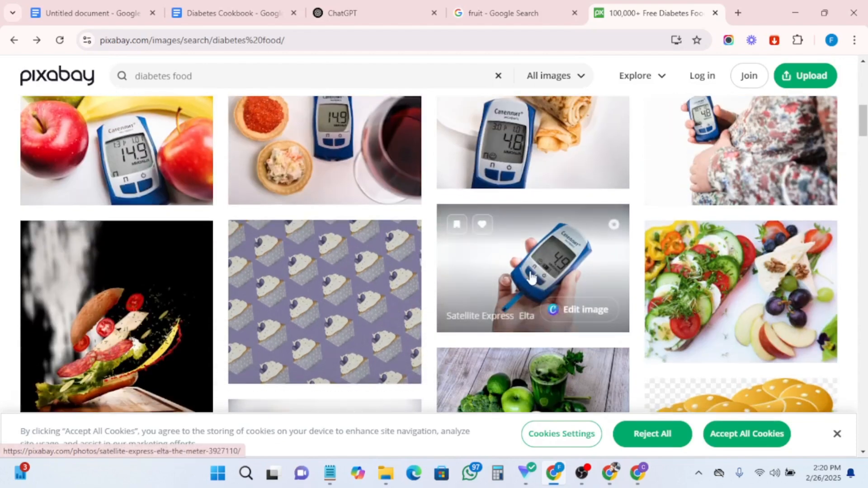
right_click(532, 277)
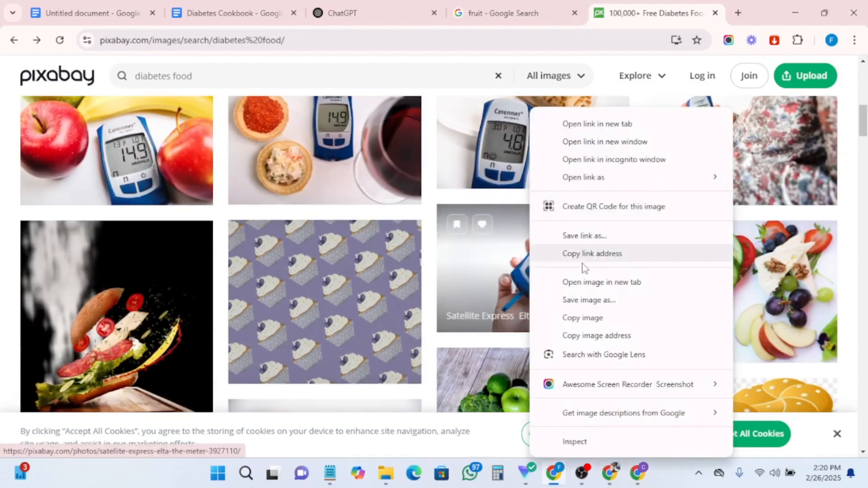
click(579, 318)
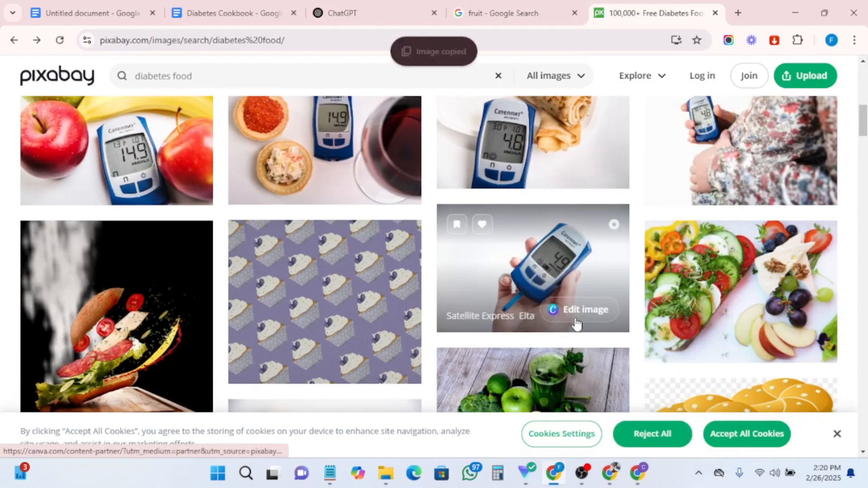
- Paste the glucose meter photo into the document below the 'Food and blood sugar' paragraph
click(220, 14)
right_click(338, 392)
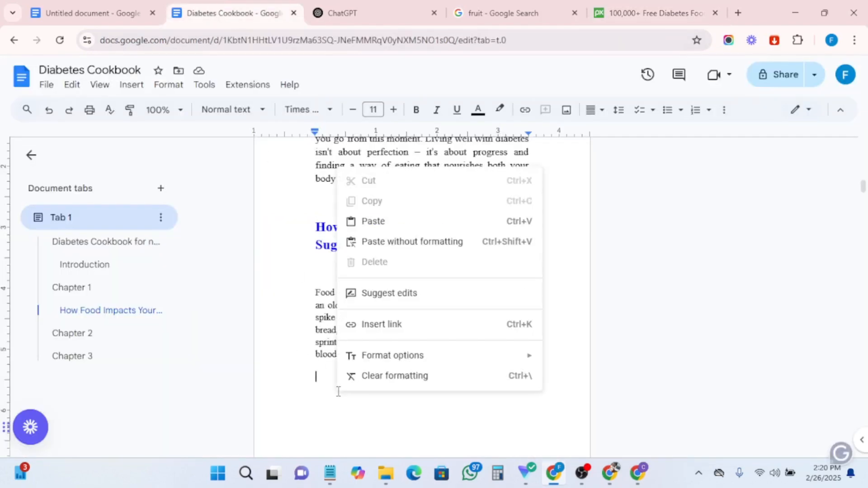
click(375, 223)
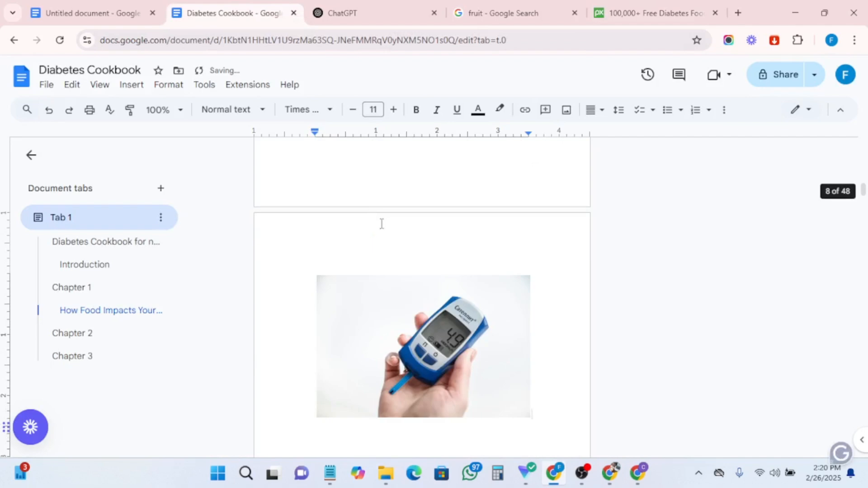
- Remove the indent from the 'The magic happens' paragraph
scroll(436, 360, down, 4)
scroll(435, 361, down, 1)
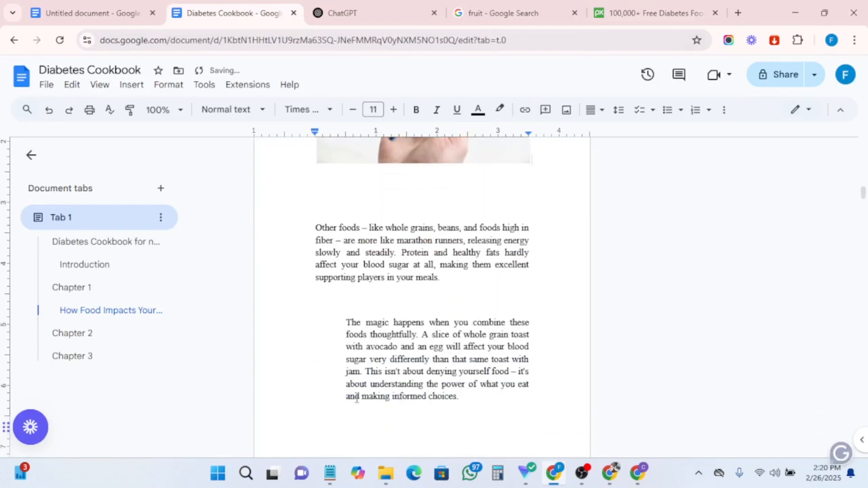
key(BackSpace)
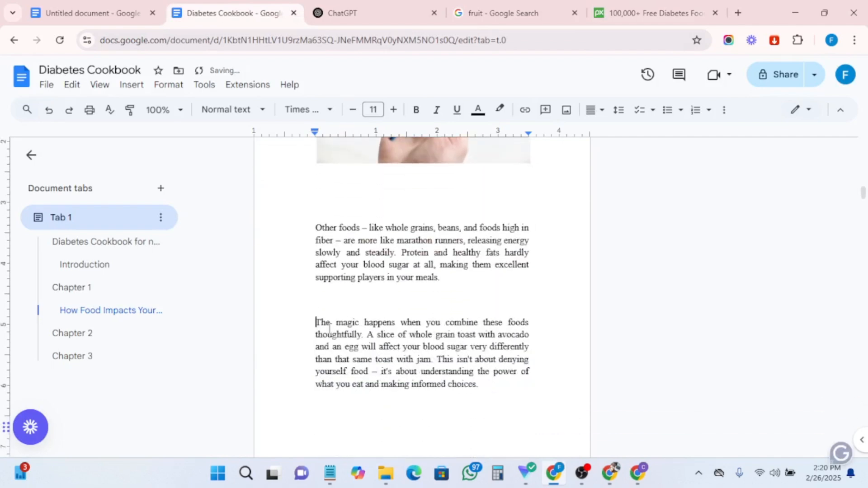
- Set the 'Food and blood sugar have a relationship' paragraph to 12 pt
scroll(402, 324, up, 11)
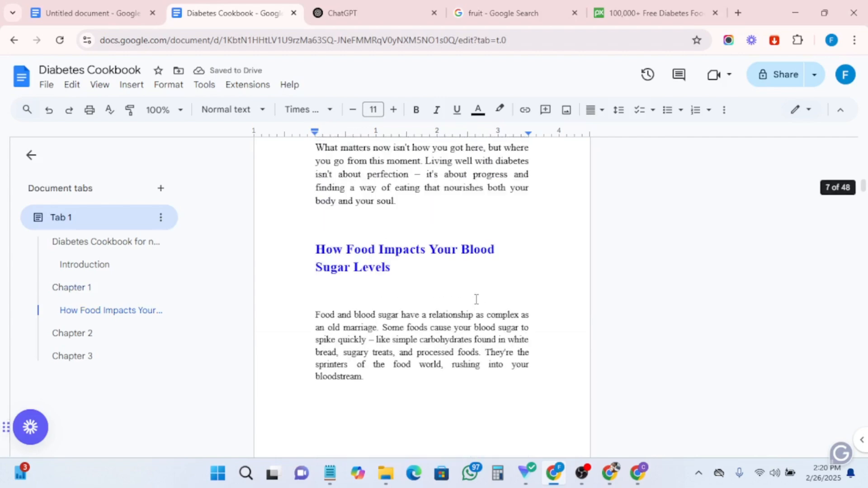
drag(346, 292, 405, 387)
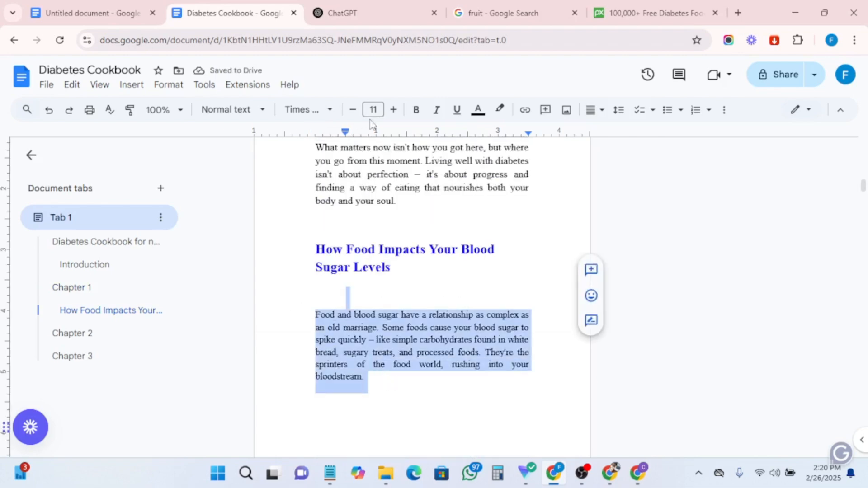
click(390, 112)
- Set the 'Other foods' and 'The magic happens' paragraphs to 12 pt with 1.5 line spacing
scroll(370, 299, down, 10)
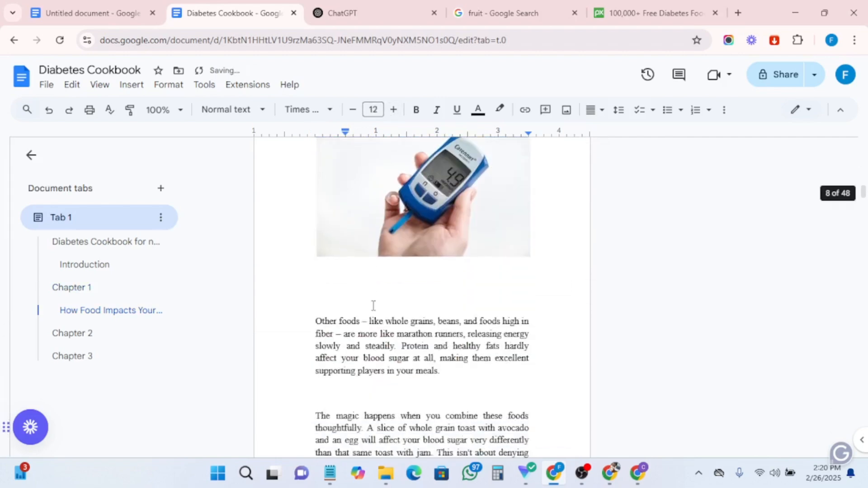
scroll(312, 259, up, 3)
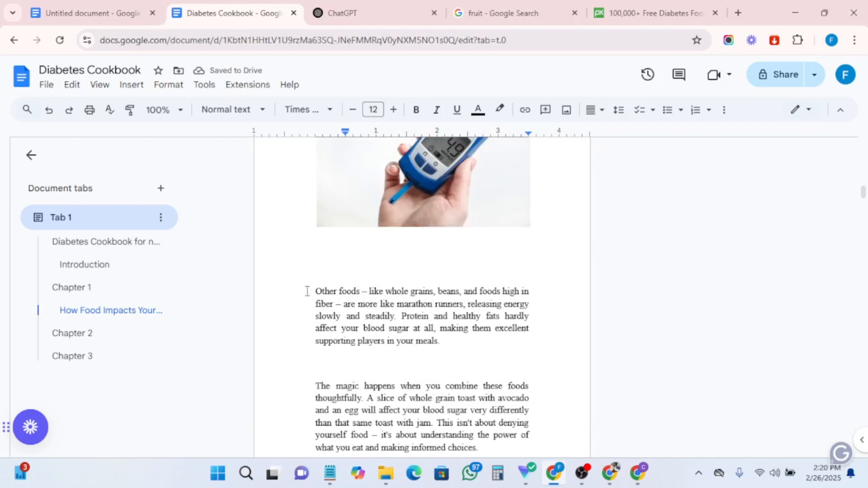
drag(307, 291, 480, 237)
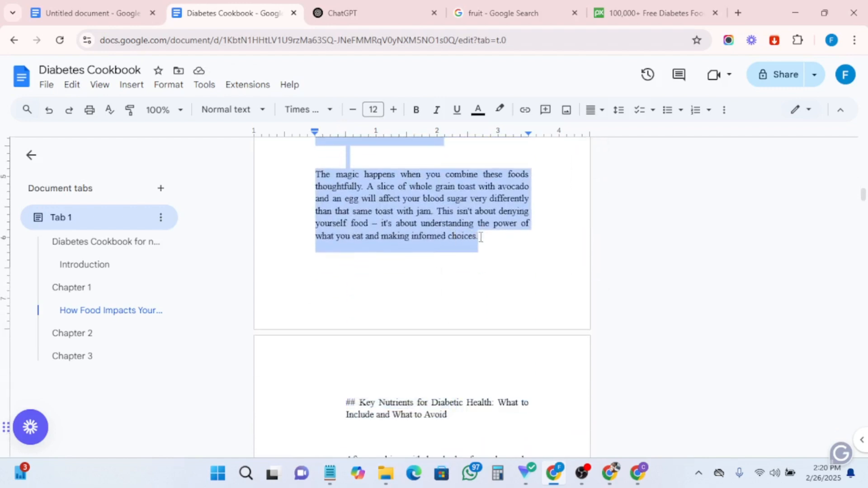
click(393, 111)
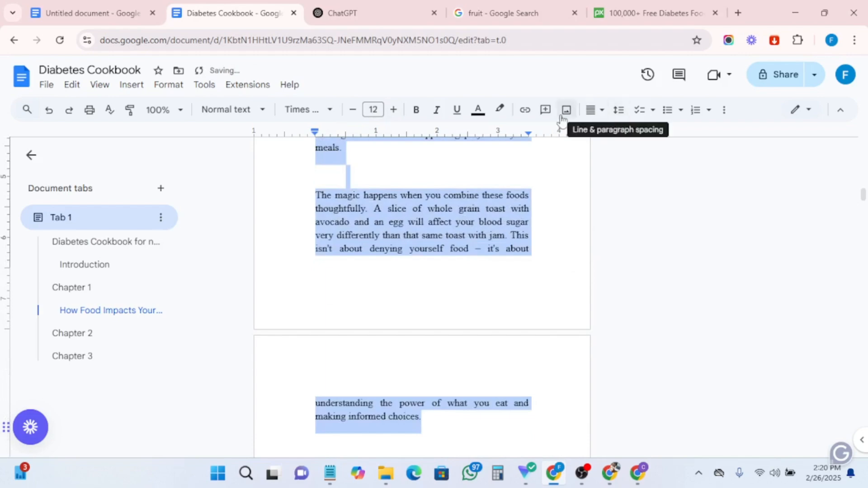
click(620, 112)
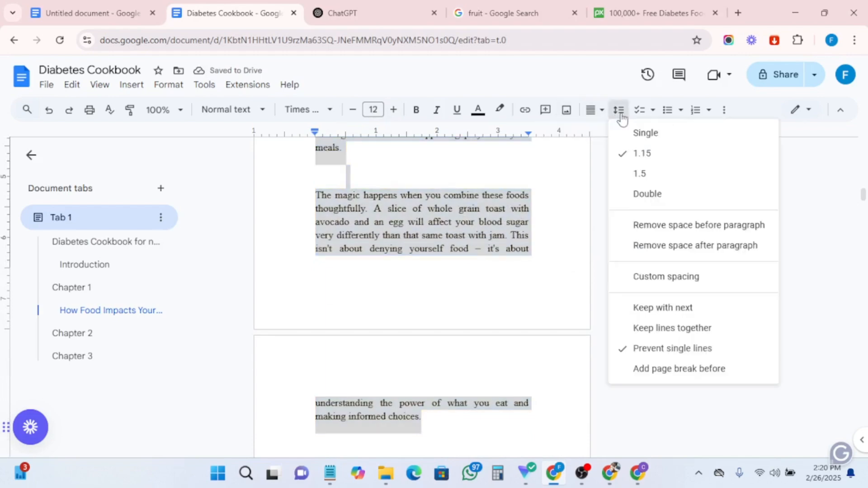
click(626, 181)
- Set 1.5 line spacing for Chapter 1's text from 'What Diabetes Really Means' through the 'Diabetes isn't just about sugar' paragraph
scroll(456, 258, up, 10)
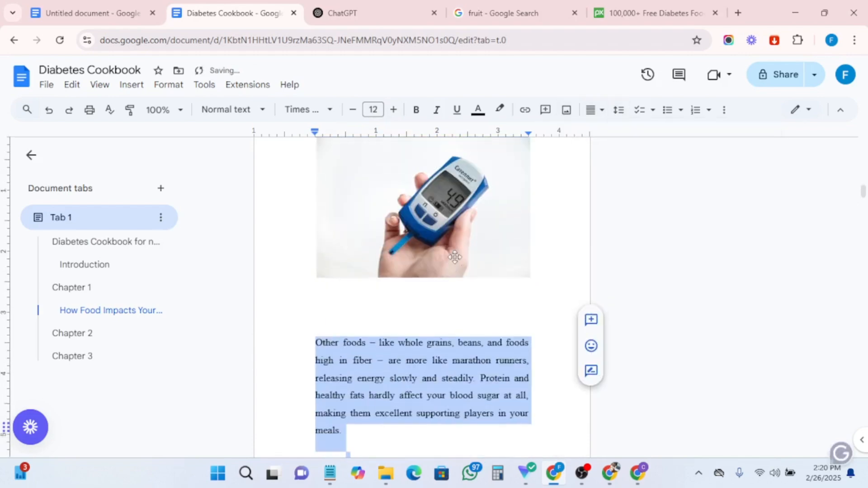
scroll(456, 258, up, 15)
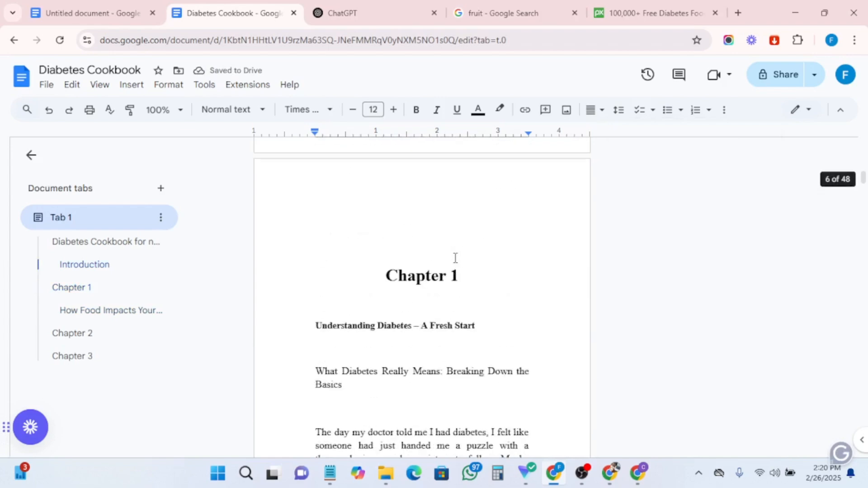
scroll(455, 257, down, 4)
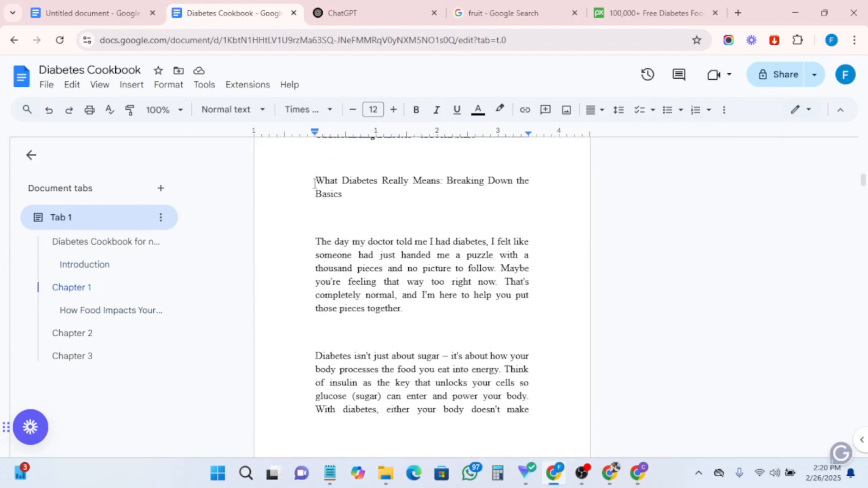
drag(316, 179, 532, 414)
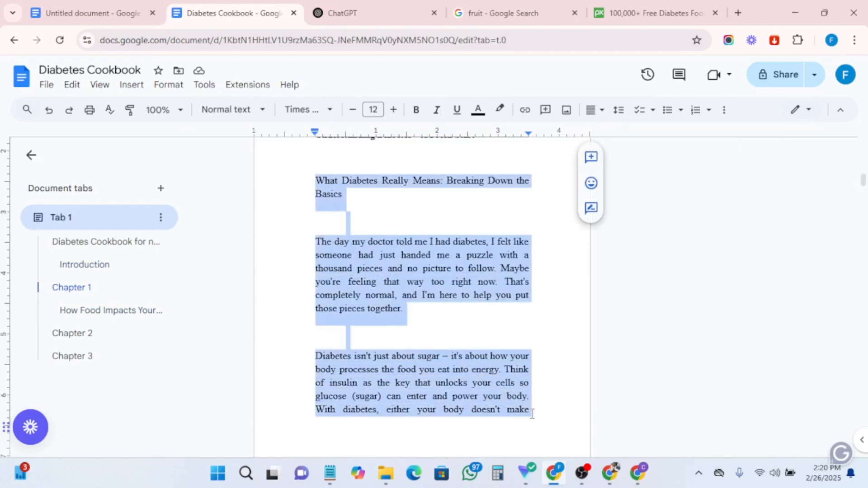
click(618, 110)
click(632, 173)
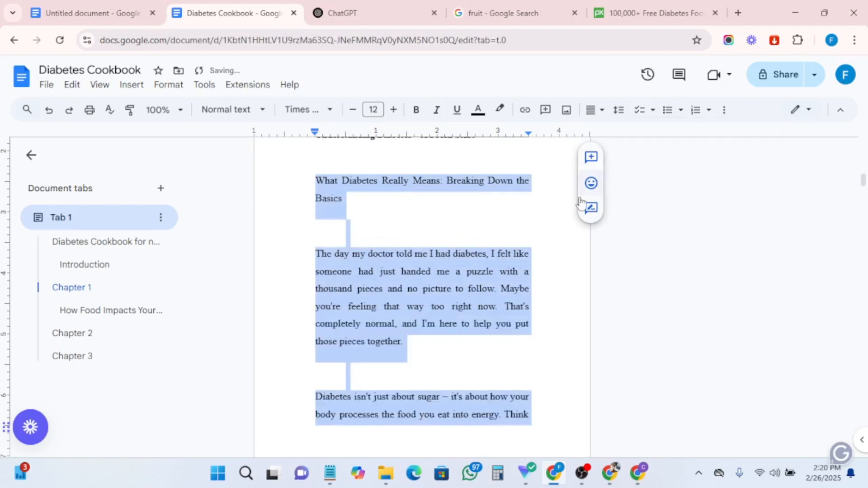
- Delete the blank line between the 'Basics' subheading and the 'The day my doctor' paragraph
scroll(411, 284, up, 3)
click(374, 287)
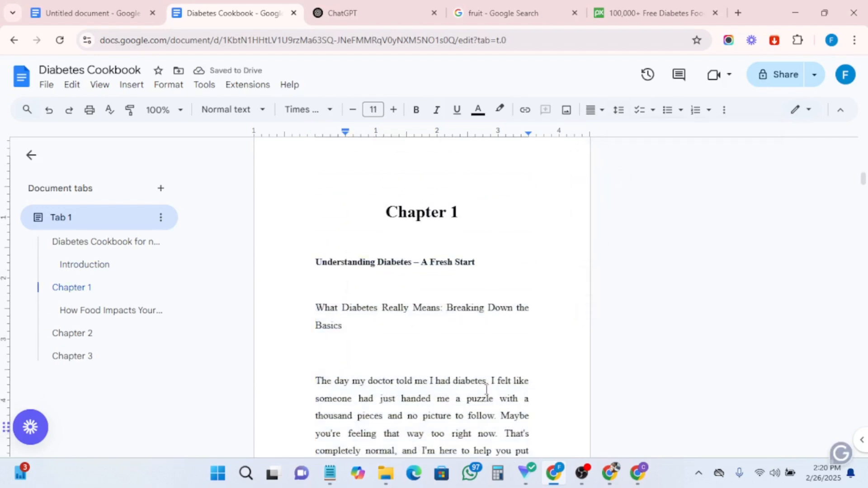
click(319, 351)
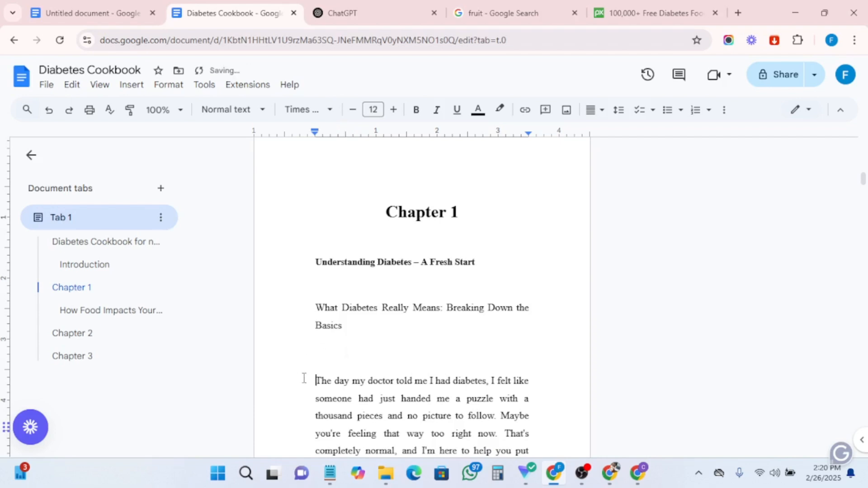
key(BackSpace)
- Make 'Understanding Diabetes – A Fresh Start' a Heading 2 and colour it blue
drag(316, 262, 501, 271)
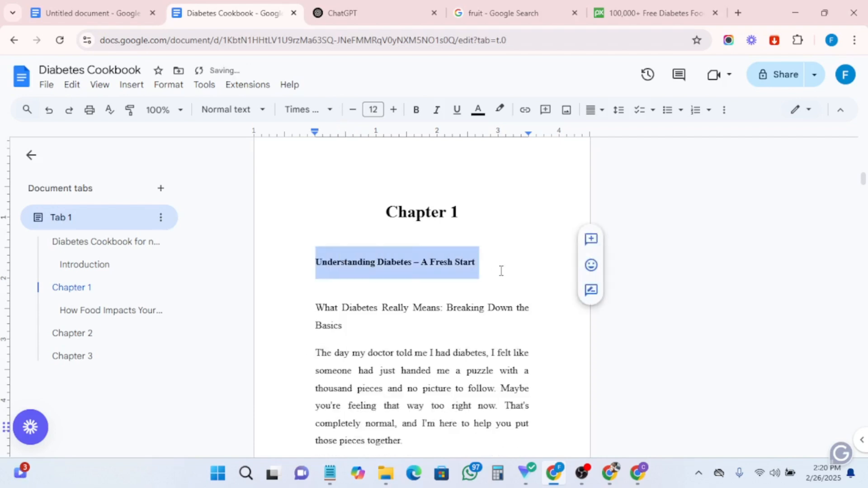
click(251, 110)
click(256, 326)
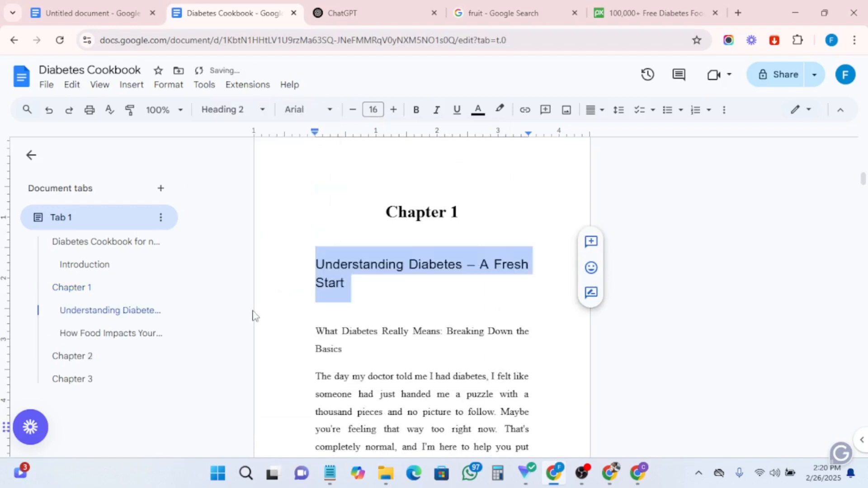
click(478, 111)
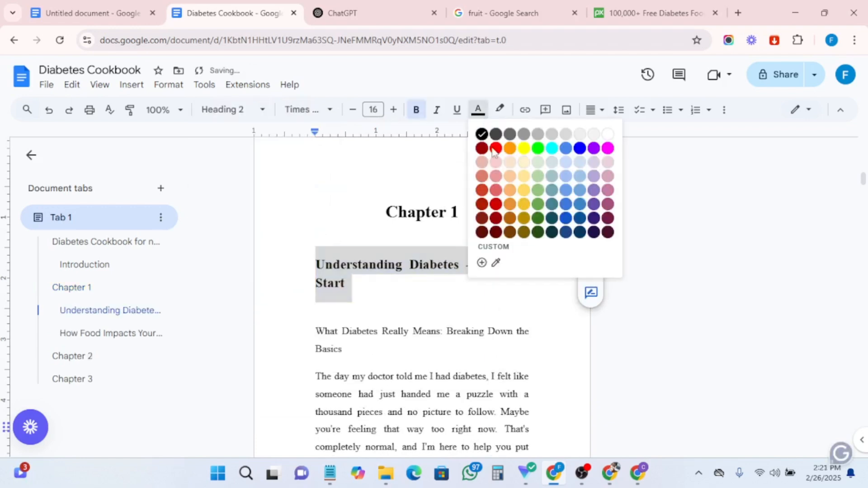
click(581, 148)
key(Down)
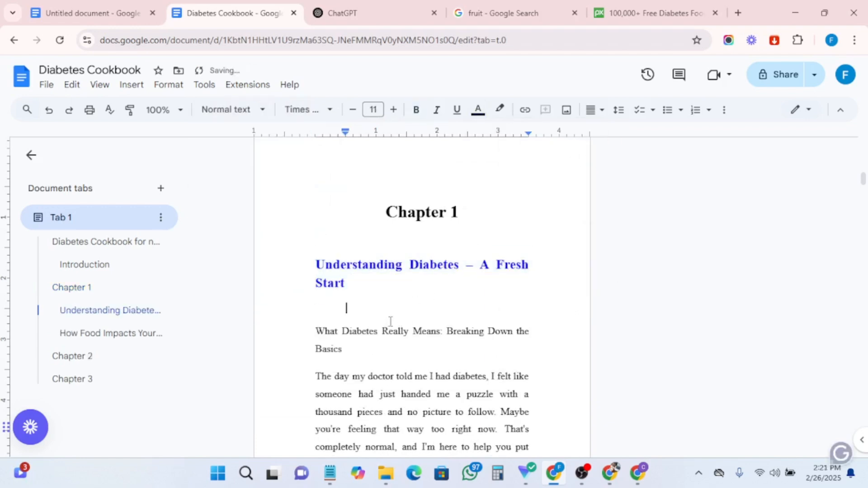
- Remove the '##' markup and indent from the 'Key Nutrients for Diabetic Health' heading
scroll(455, 212, up, 1)
scroll(455, 219, down, 6)
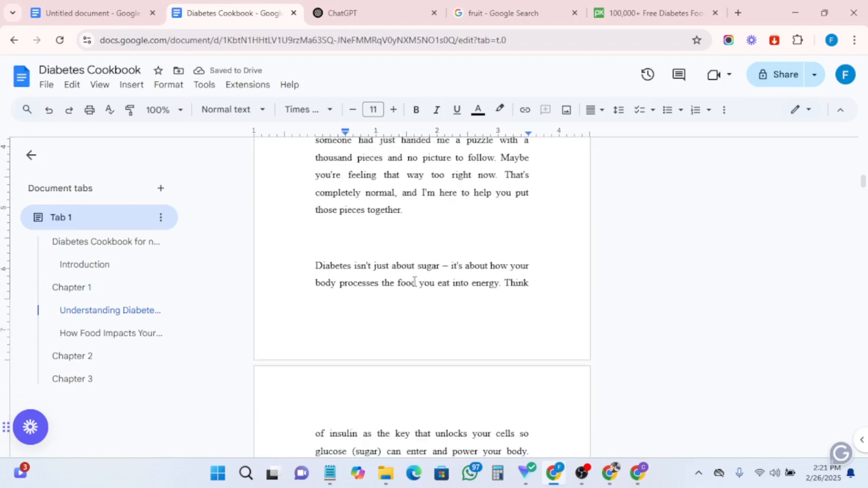
scroll(405, 289, down, 20)
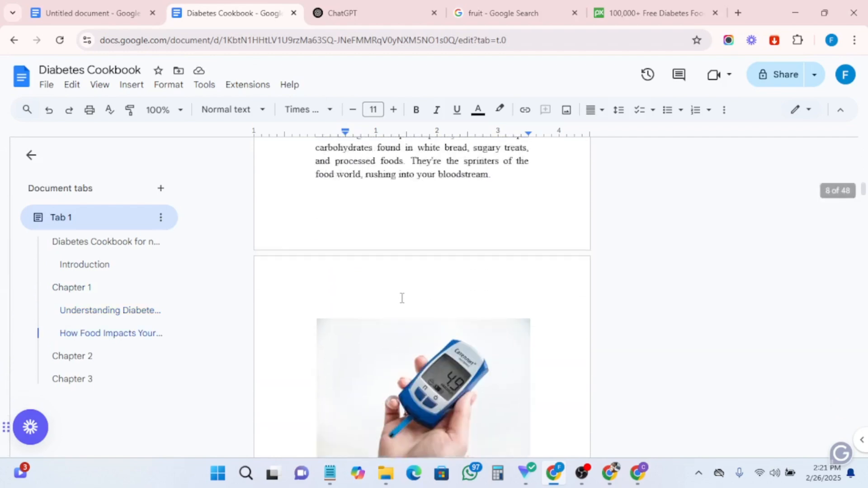
scroll(402, 299, down, 9)
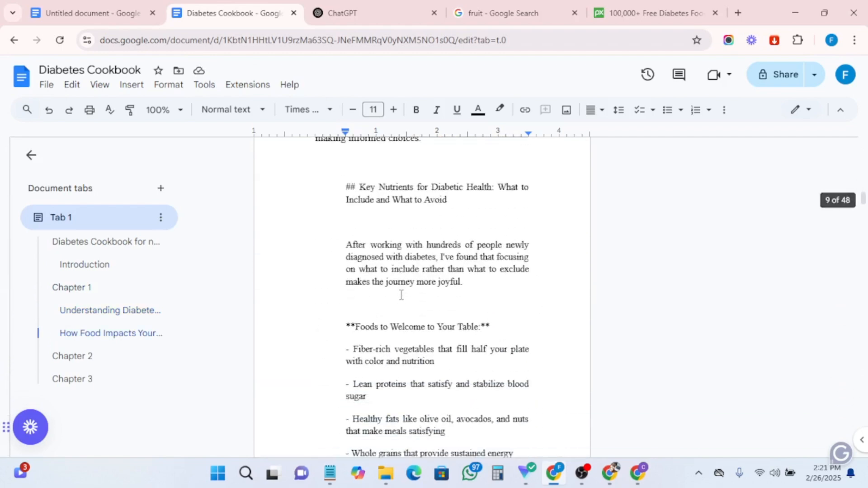
click(360, 315)
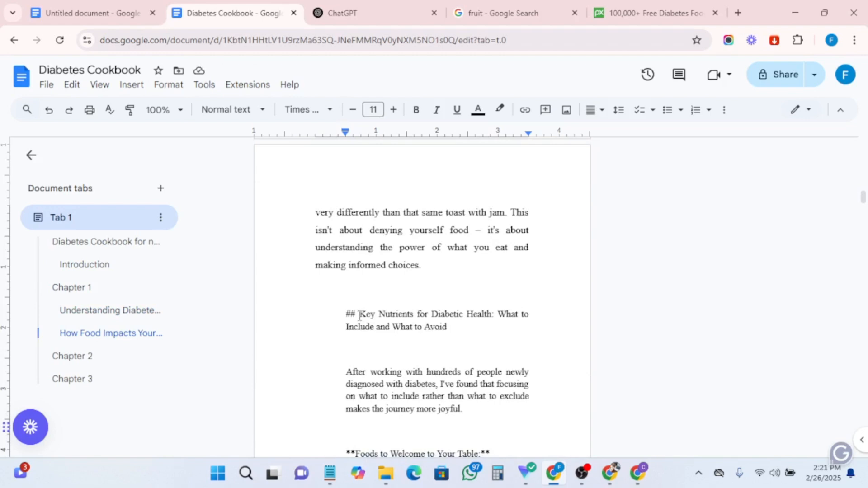
key(BackSpace)
key(BackSpace)
key(BackSpace)
key(BackSpace)
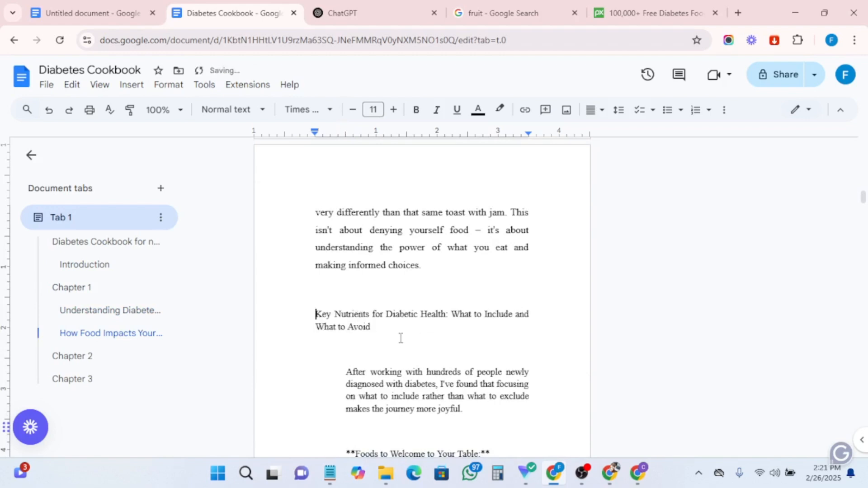
- Make the 'Key Nutrients for Diabetic Health: What to Include and What to Avoid' heading bold
drag(385, 329, 308, 309)
click(417, 109)
scroll(380, 401, down, 1)
click(380, 402)
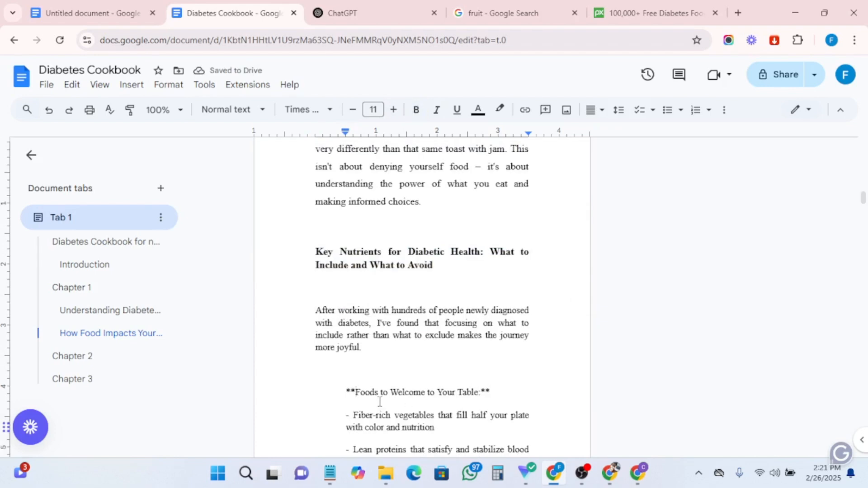
- Remove the '**' markup and indent from the 'Foods to Welcome to Your Table:' line
key(BackSpace)
key(BackSpace)
key(BackSpace)
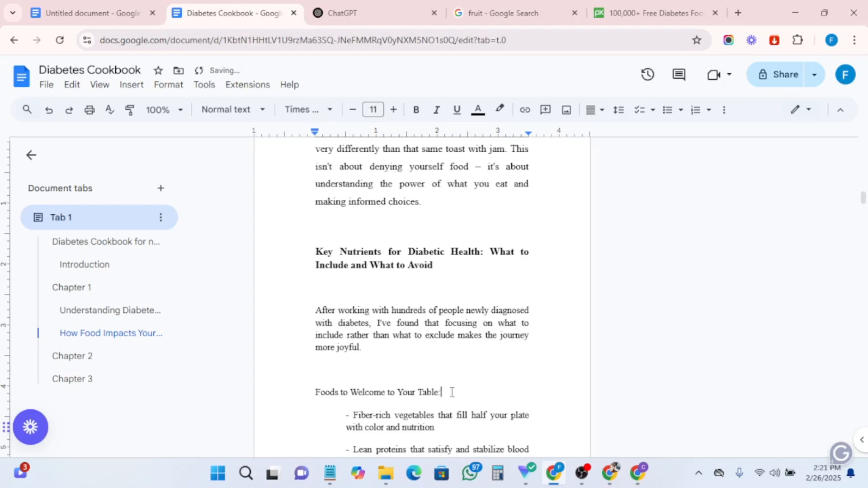
- Format 'Foods to Welcome to Your Table:' as bold, 12 pt, green text
drag(453, 392, 307, 392)
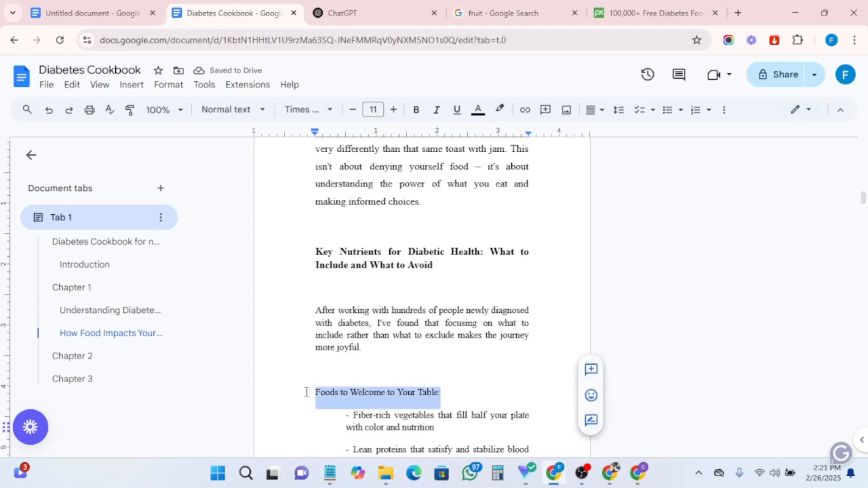
click(395, 111)
click(416, 113)
click(484, 116)
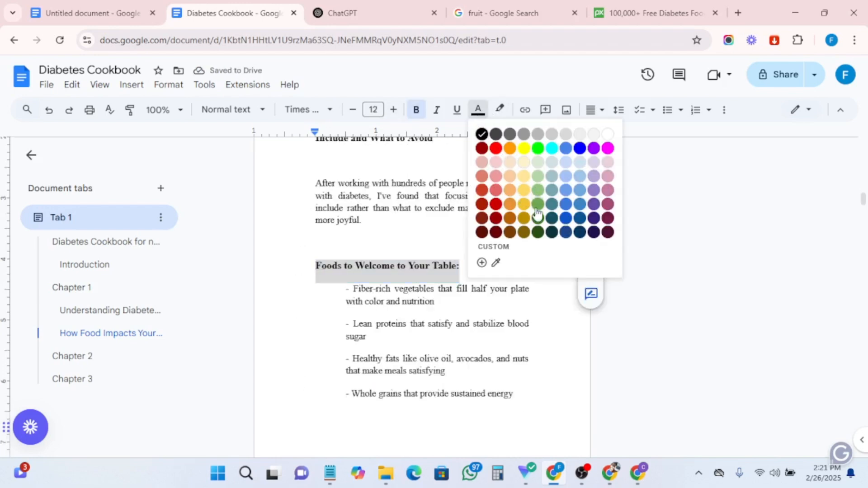
click(538, 225)
click(452, 290)
- Convert the dash items under 'Foods to Welcome to Your Table:' into a bulleted list, ending items with full stops
scroll(350, 360, down, 3)
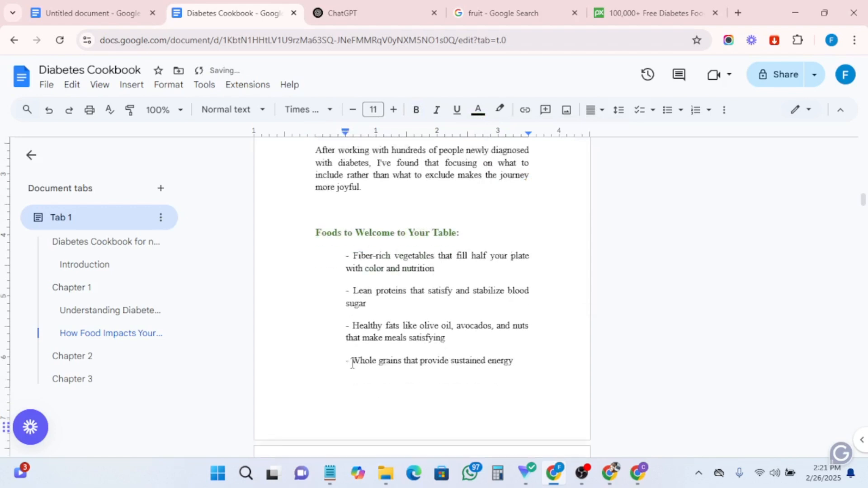
scroll(352, 364, up, 3)
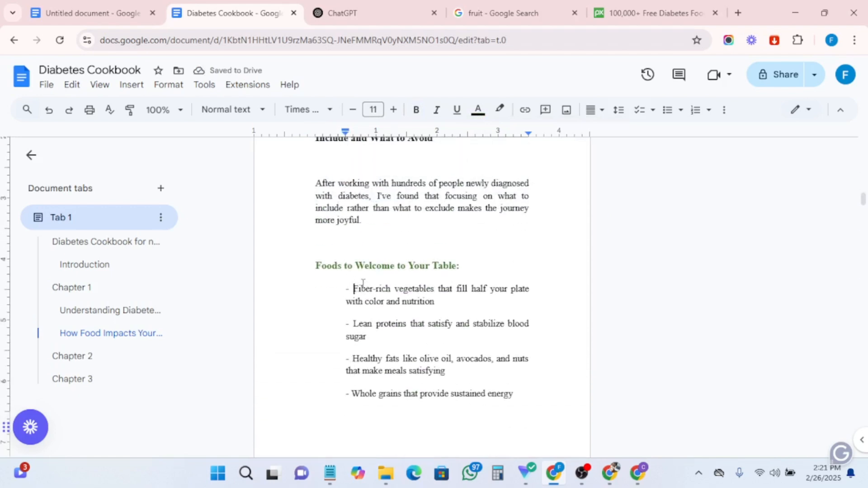
key(BackSpace)
key(BackSpace)
key(BackSpace)
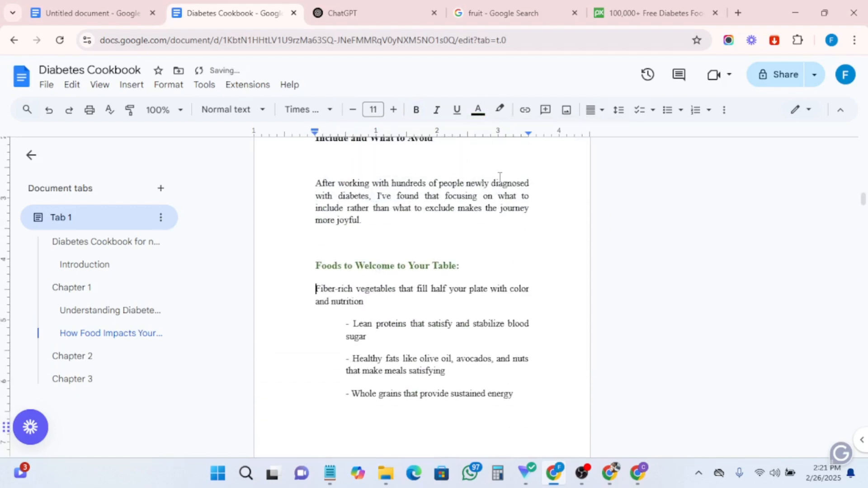
click(668, 113)
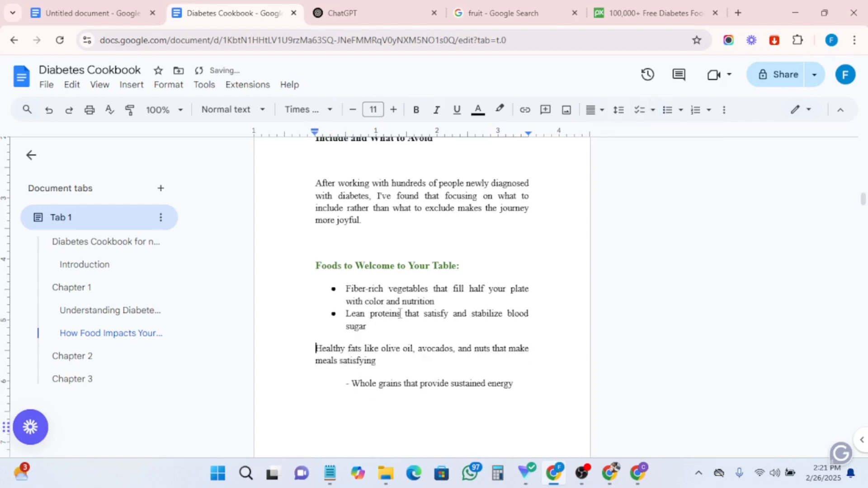
key(BackSpace)
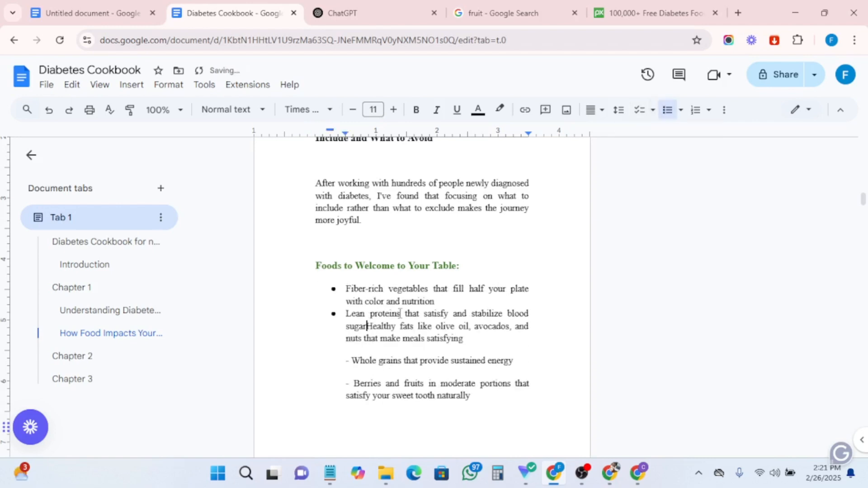
key(BackSpace)
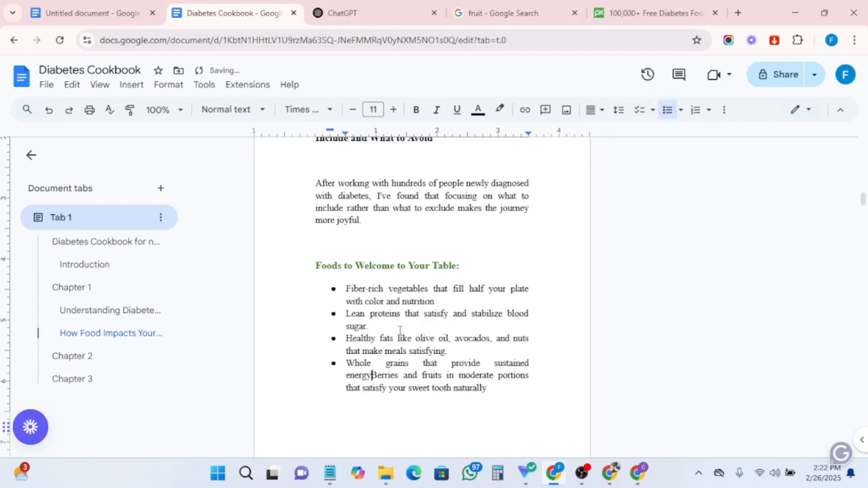
text(.)
key(Return)
- Ask Claude to write a brief conclusion for this book
scroll(444, 322, down, 15)
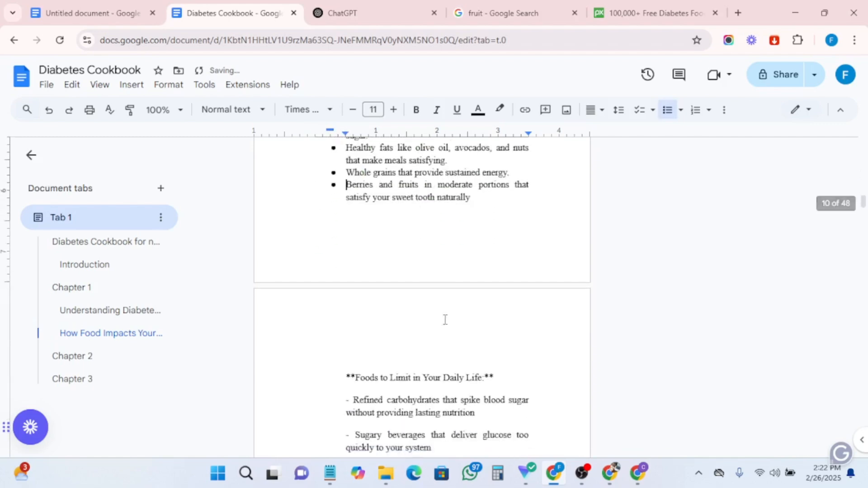
scroll(445, 322, down, 10)
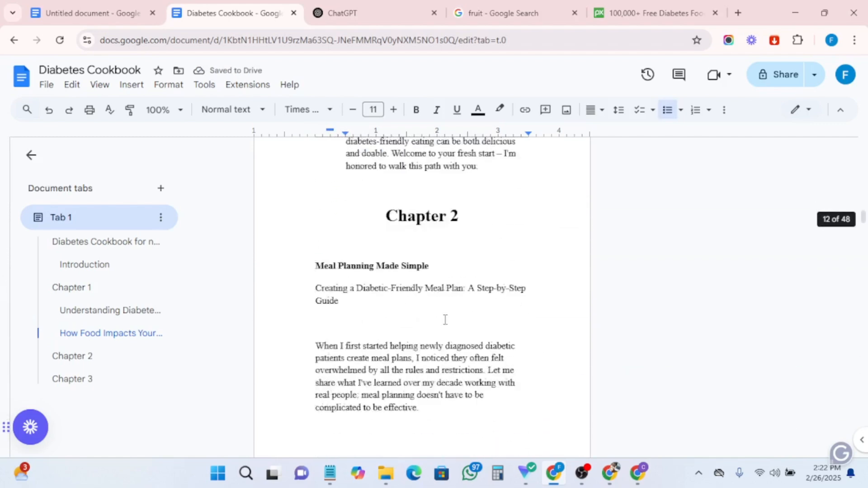
scroll(445, 320, down, 5)
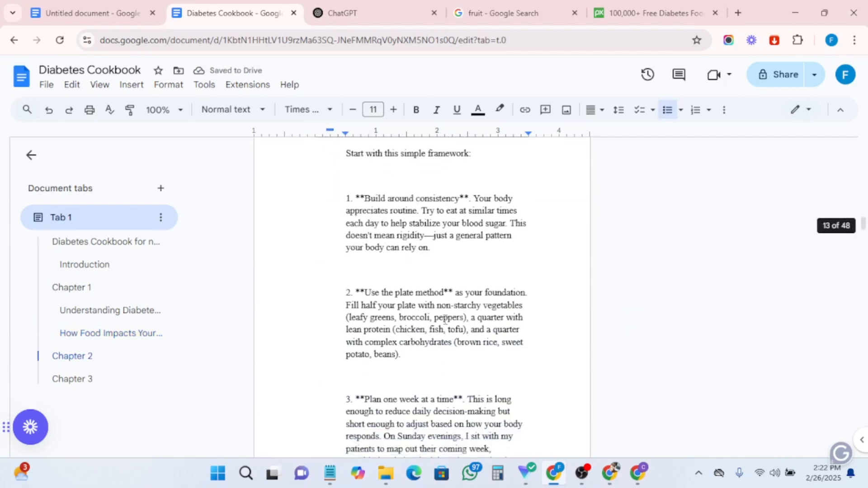
key(alt+Tab)
click(277, 421)
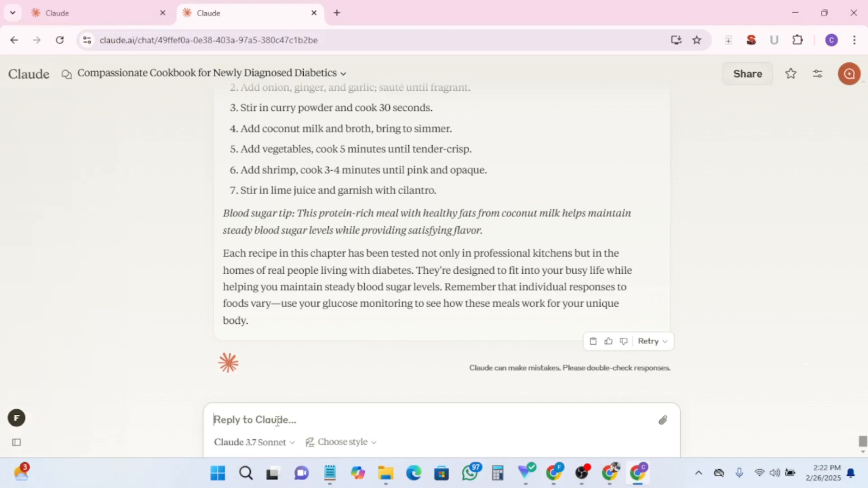
text(write a brief c)
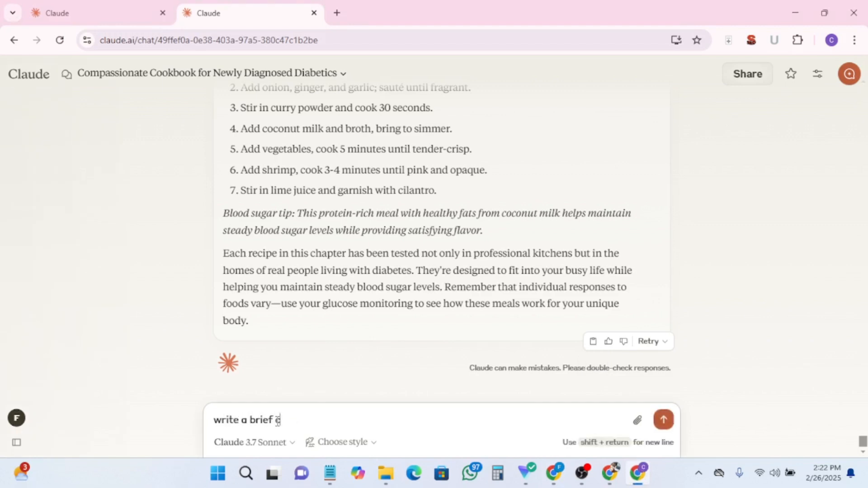
text(onclusion for this book)
key(Return)
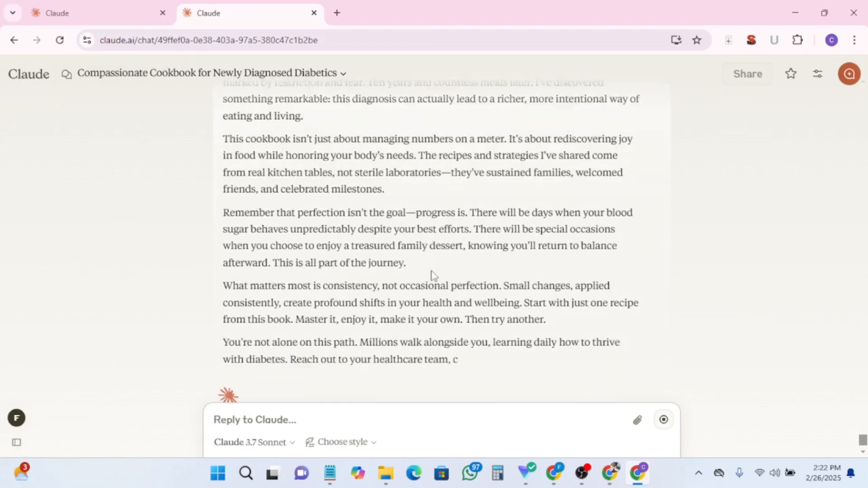
- Copy the conclusion request from Claude's message box
scroll(419, 292, down, 5)
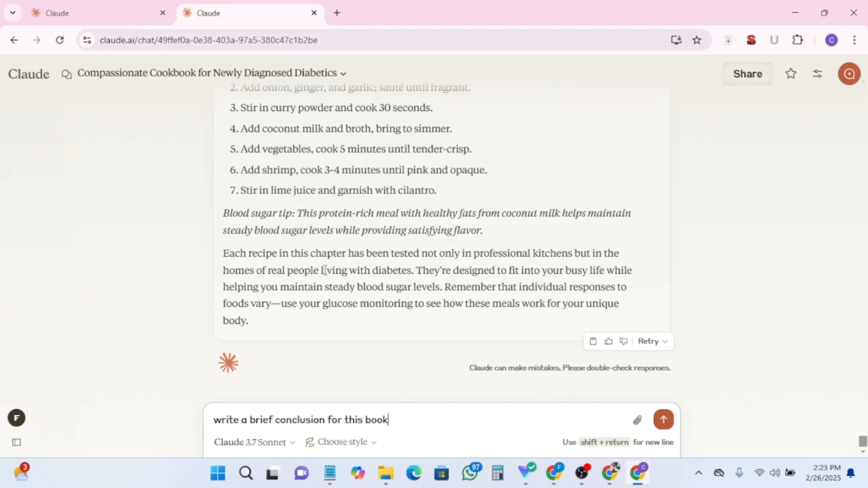
drag(391, 420, 217, 424)
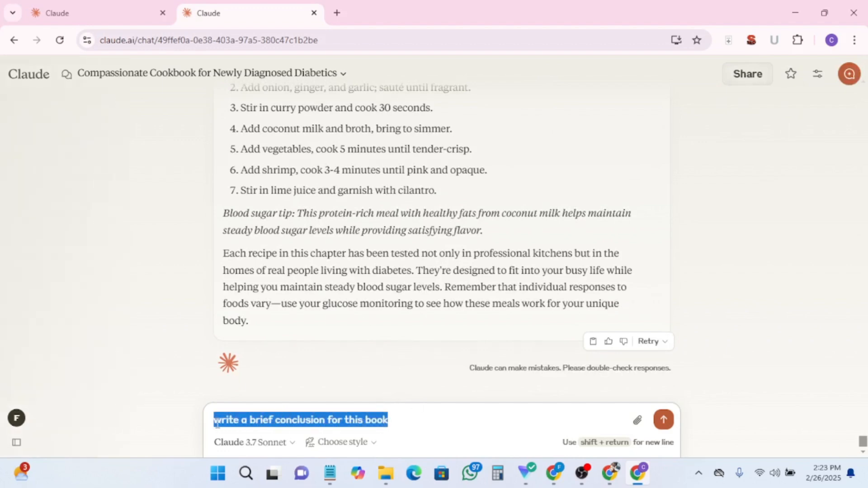
right_click(243, 421)
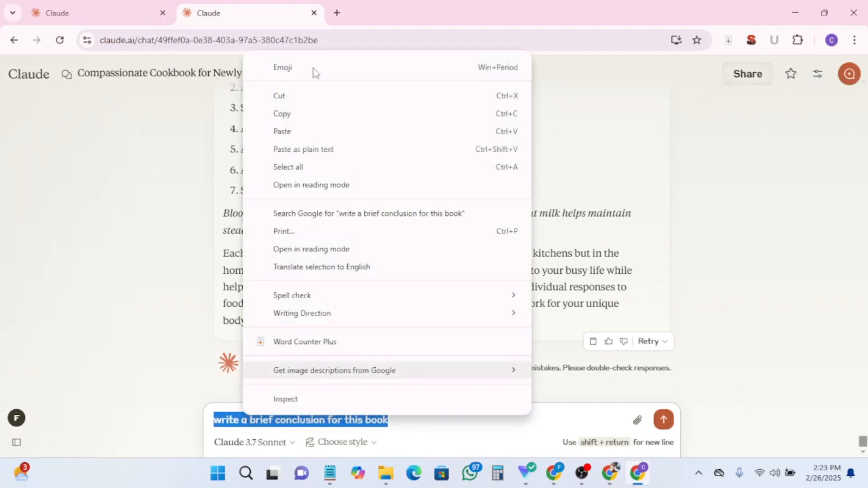
click(286, 114)
- Ask ChatGPT to write a brief and short conclusion for this book
click(609, 476)
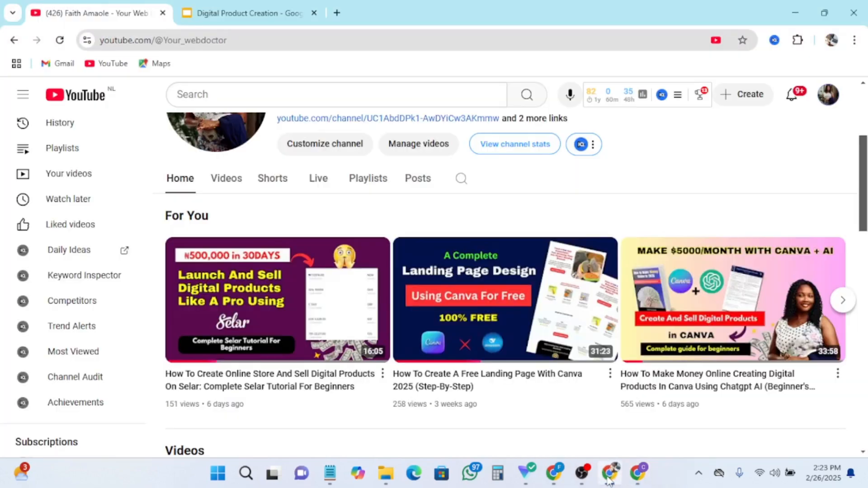
click(556, 473)
click(335, 8)
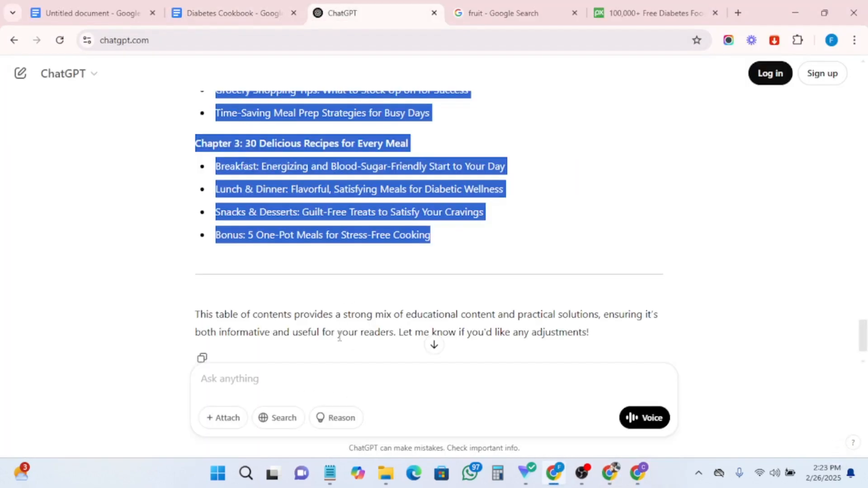
click(264, 375)
text(write a brief conclusion for this book)
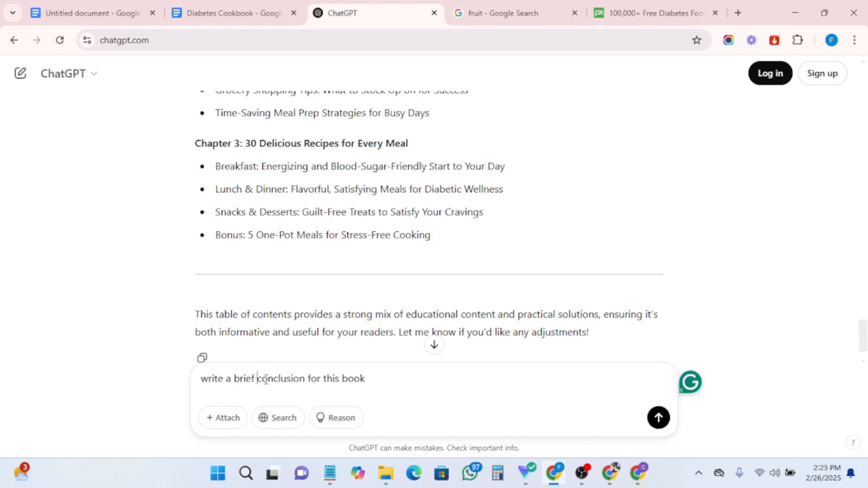
click(265, 379)
text(and short)
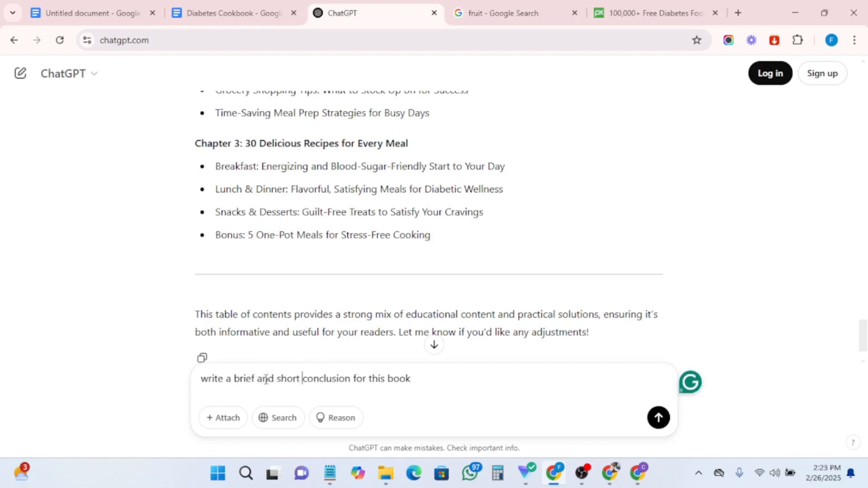
key(Return)
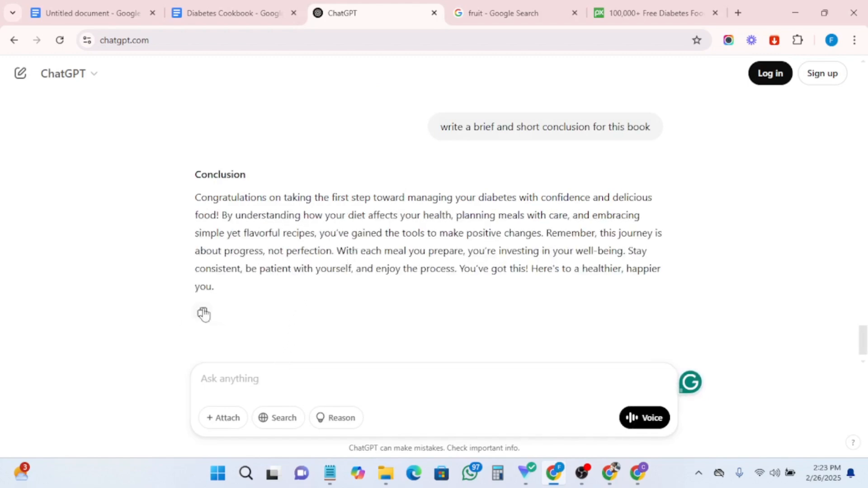
- At the end of Chapter 3, add a 'Conclusion' title on a new page
click(221, 6)
scroll(460, 351, down, 10)
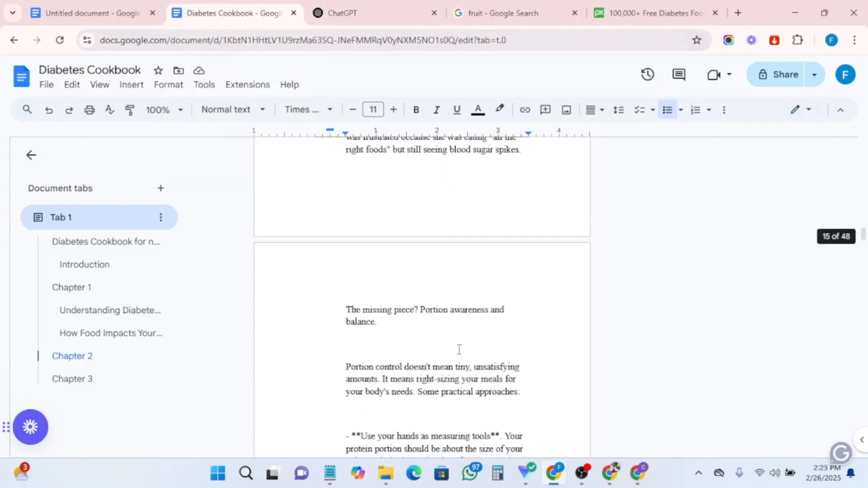
scroll(460, 351, down, 5)
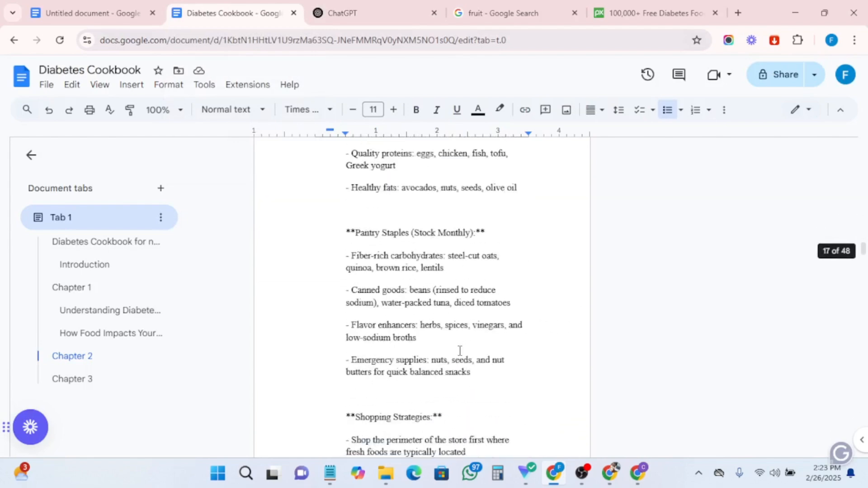
click(72, 381)
scroll(365, 373, down, 15)
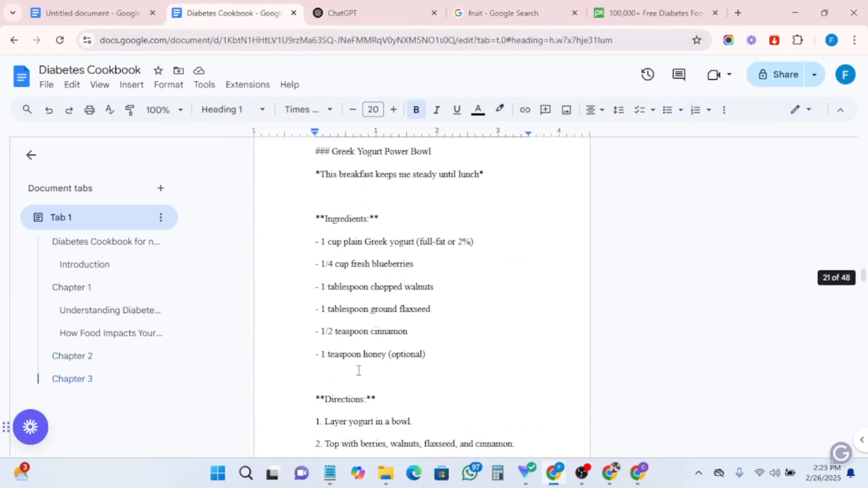
scroll(365, 373, down, 20)
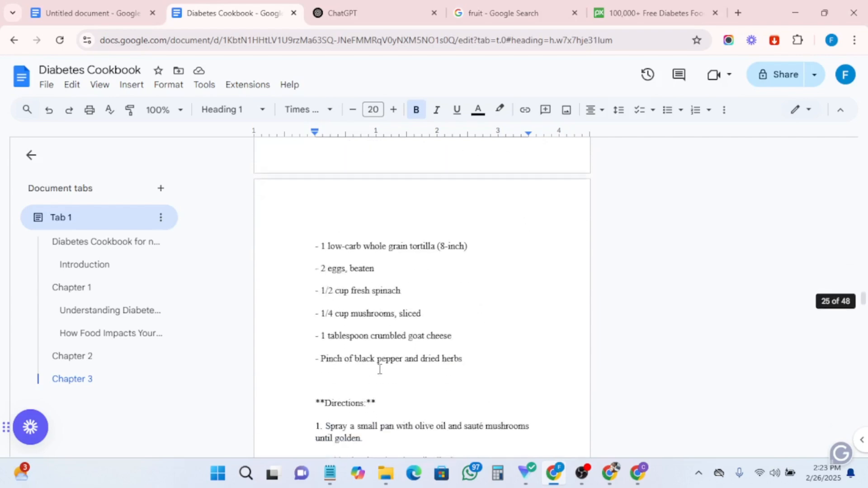
scroll(384, 370, down, 20)
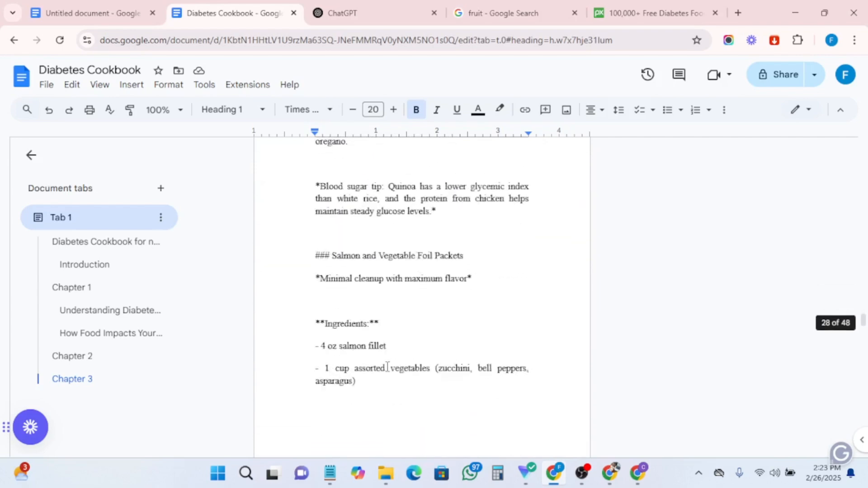
scroll(391, 365, down, 20)
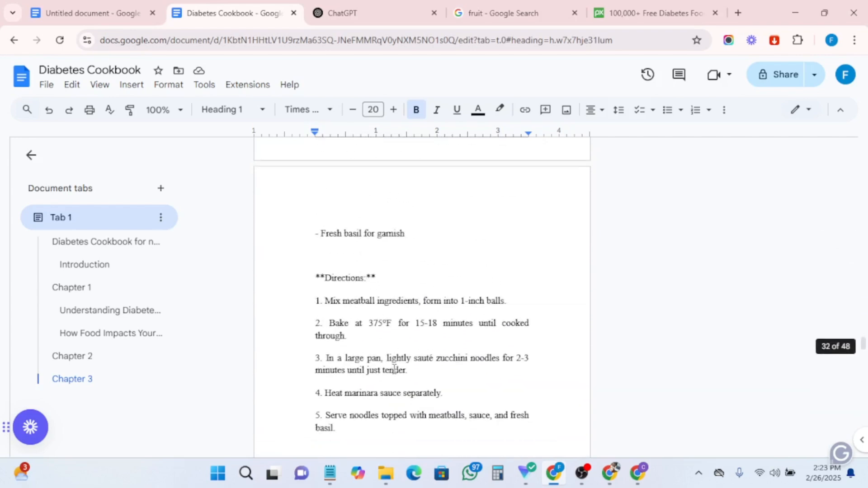
scroll(394, 370, down, 20)
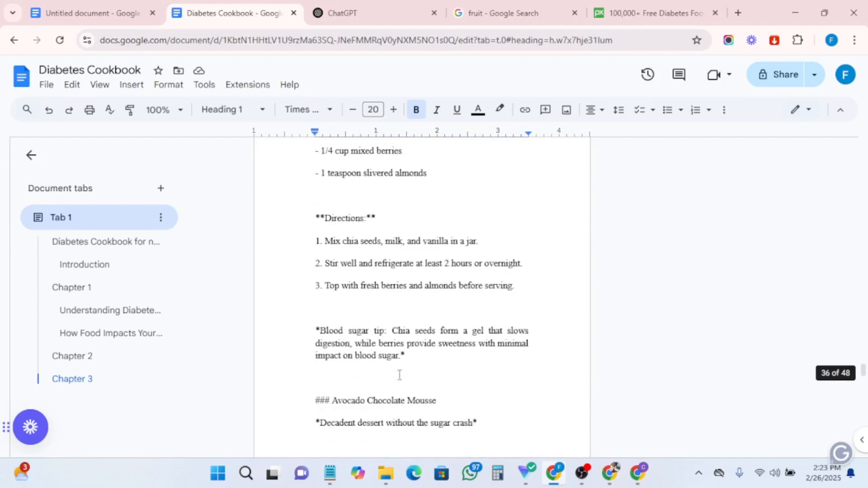
scroll(403, 380, down, 20)
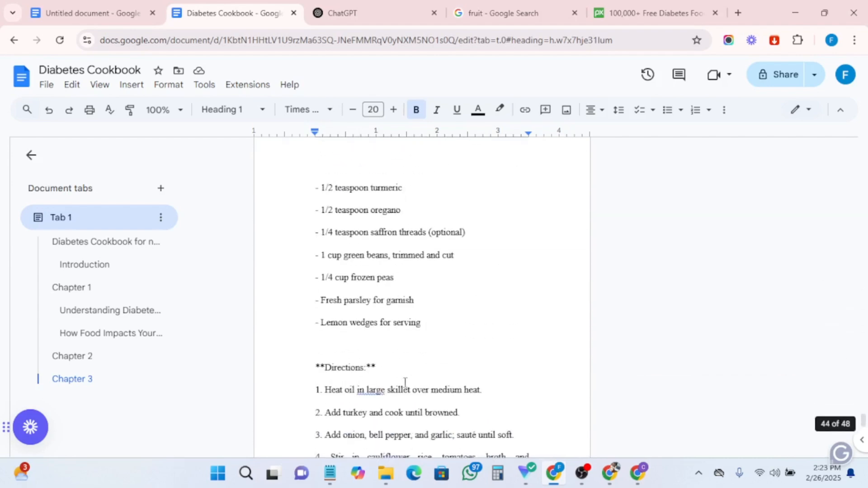
scroll(406, 382, down, 20)
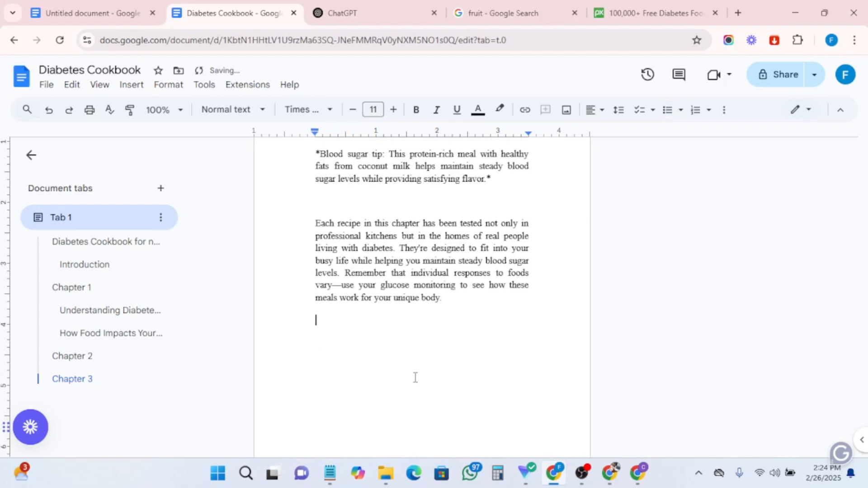
key(Return)
key(Return)
key(Return)
key(Return)
key(Return)
key(Return)
key(Return)
key(Return)
key(Return)
key(Return)
key(Return)
key(Return)
key(Return)
key(Return)
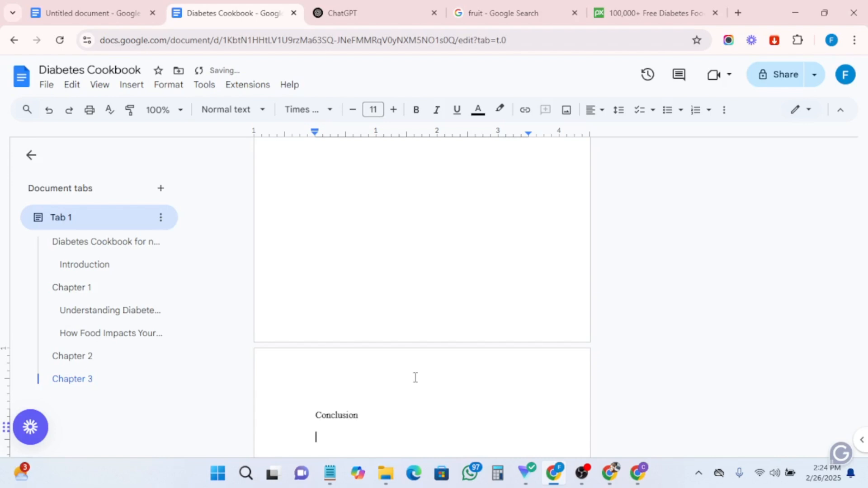
- Paste ChatGPT's conclusion below the title and delete its duplicate bold 'Conclusion' heading
scroll(415, 378, down, 4)
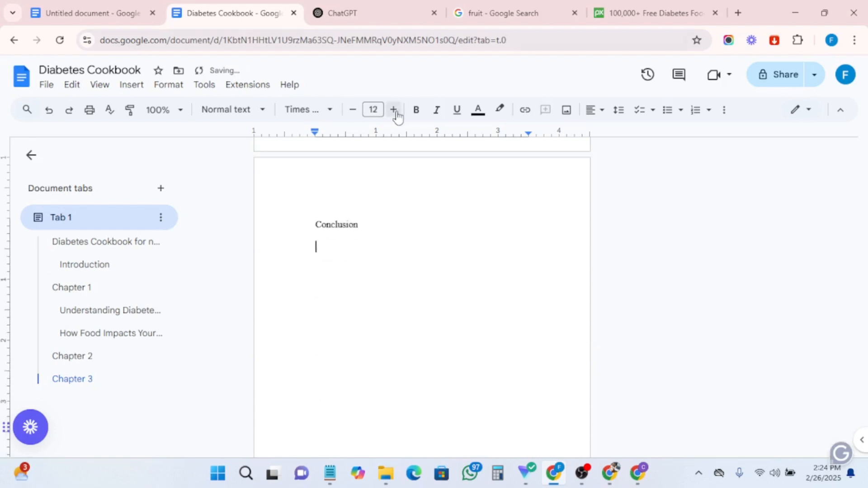
text(Conclusion Congratulations on taking the first step toward managing your diabetes with confidence and delicious food! By understanding how your diet affects your health, planning meals with care, and embracing simple yet flavorful recipes, you've gained the tools to make positive changes. Remember, this journey is about progress, not perfection. With each meal you prepare, you're investing in your well-being. Stay consistent, be patient with yourself, and enjoy the process. You've got this! Here's to a healthier, happier you.)
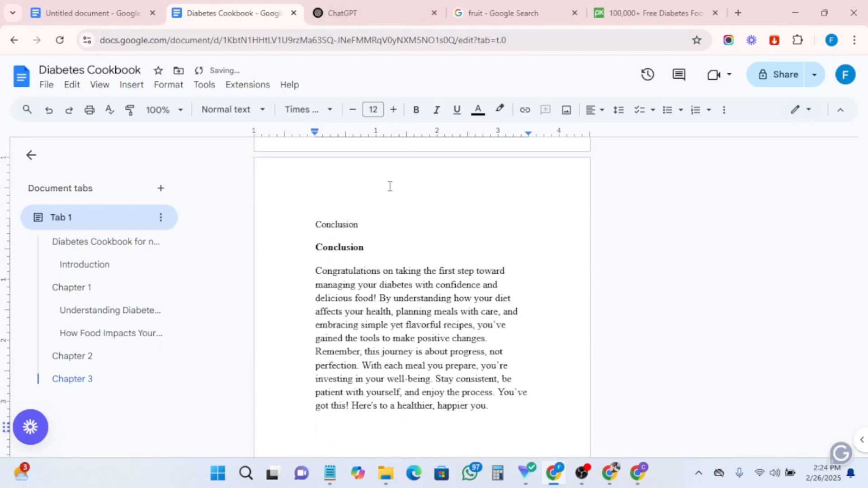
drag(382, 248, 300, 247)
key(BackSpace)
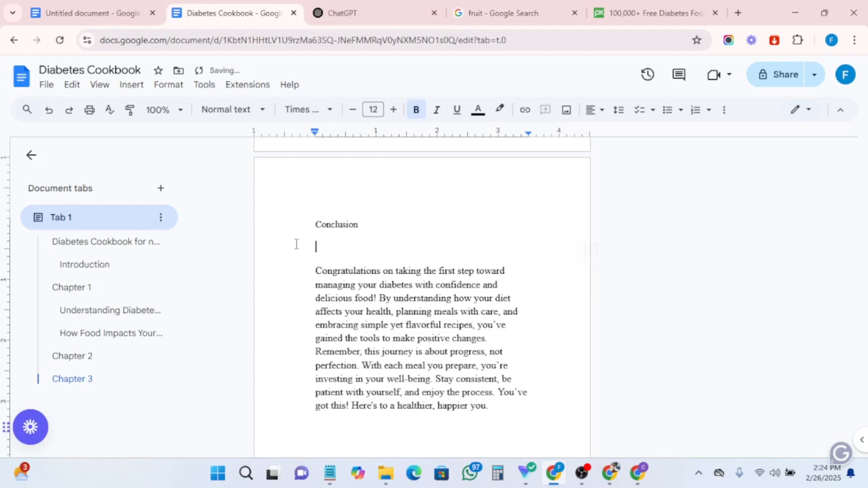
- Format the 'Conclusion' title as Heading 2, enlarge it to 20 pt and make it bold
drag(365, 223, 316, 224)
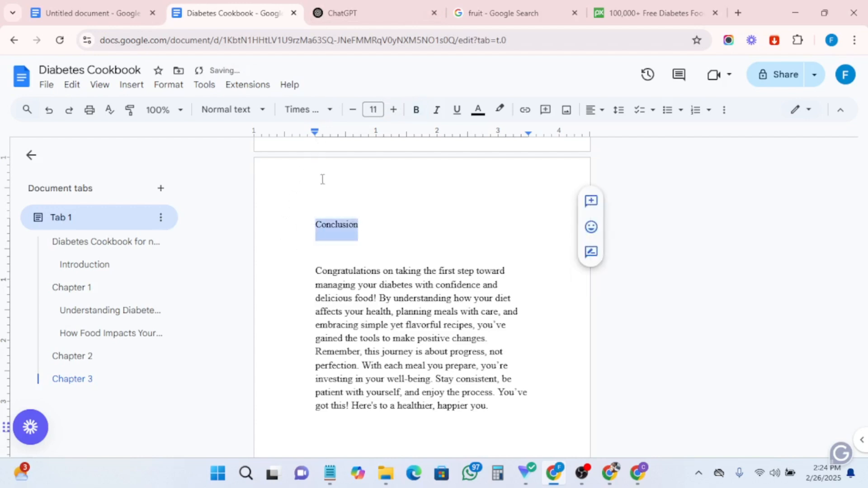
click(228, 110)
click(257, 326)
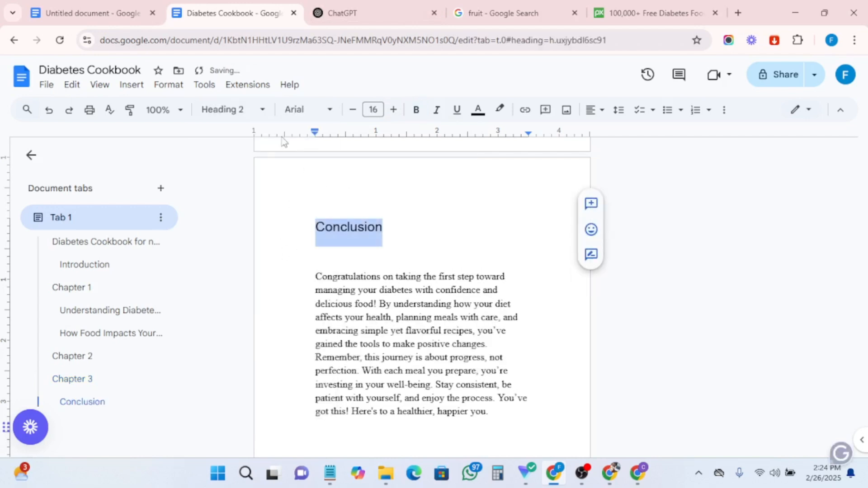
click(393, 110)
click(393, 110)
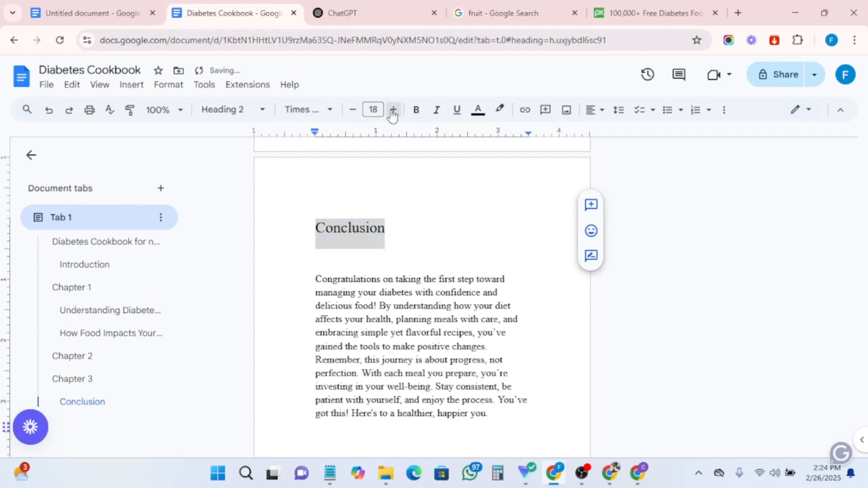
click(393, 110)
click(393, 109)
click(417, 111)
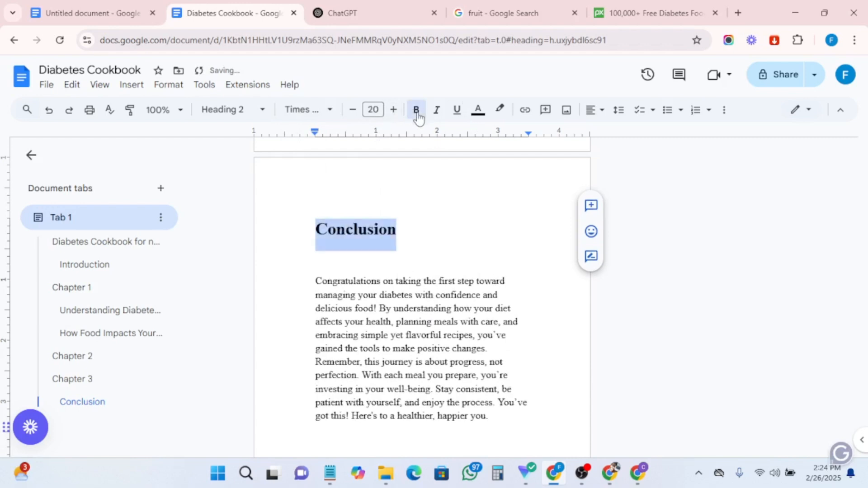
click(414, 227)
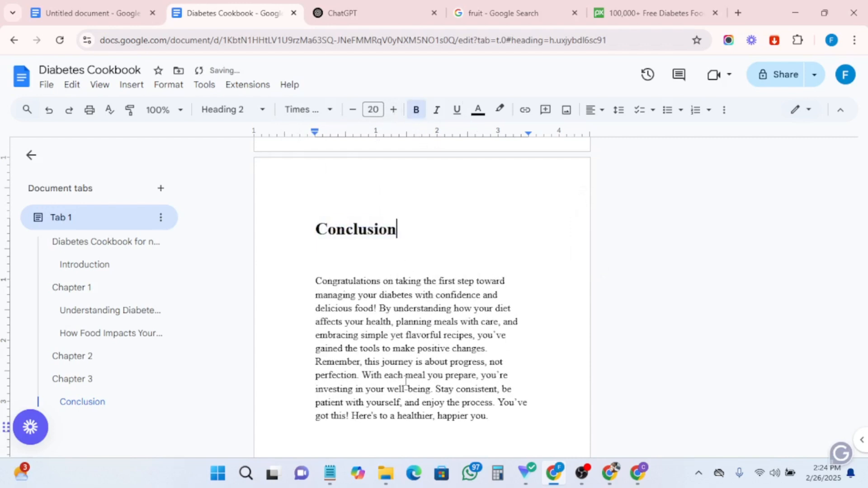
- Increase the line spacing of the conclusion paragraph and justify its text
drag(490, 417, 315, 281)
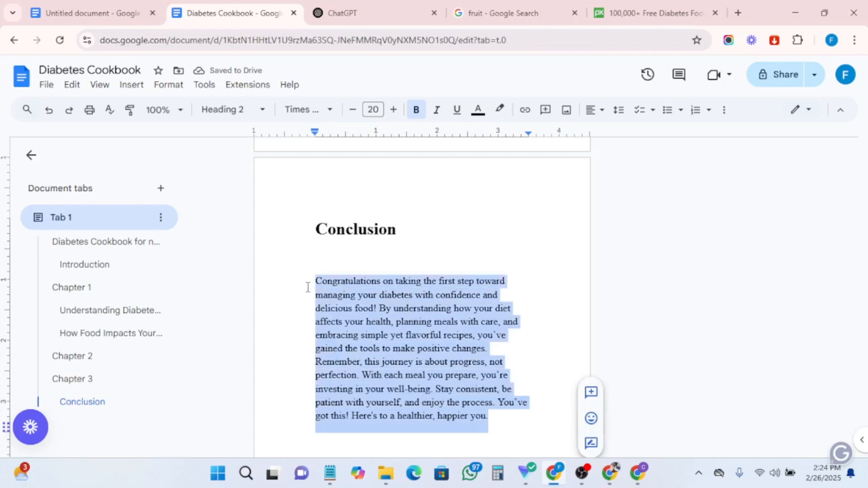
click(627, 117)
click(626, 172)
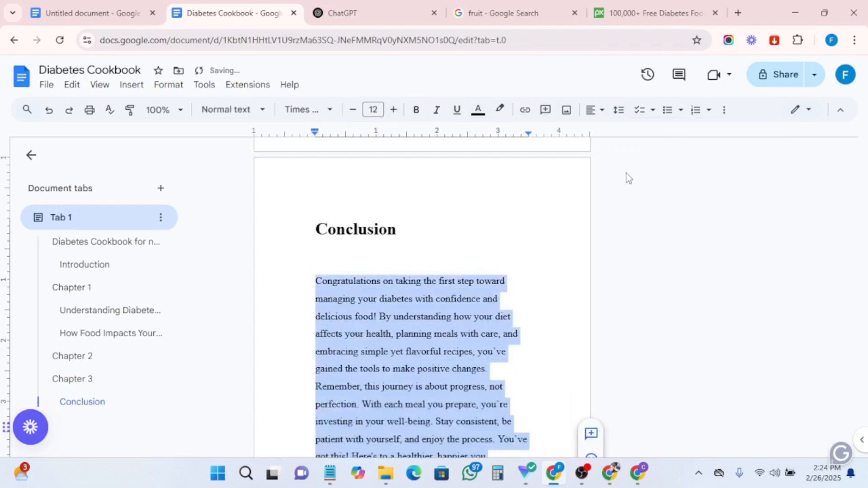
click(503, 268)
scroll(481, 333, down, 3)
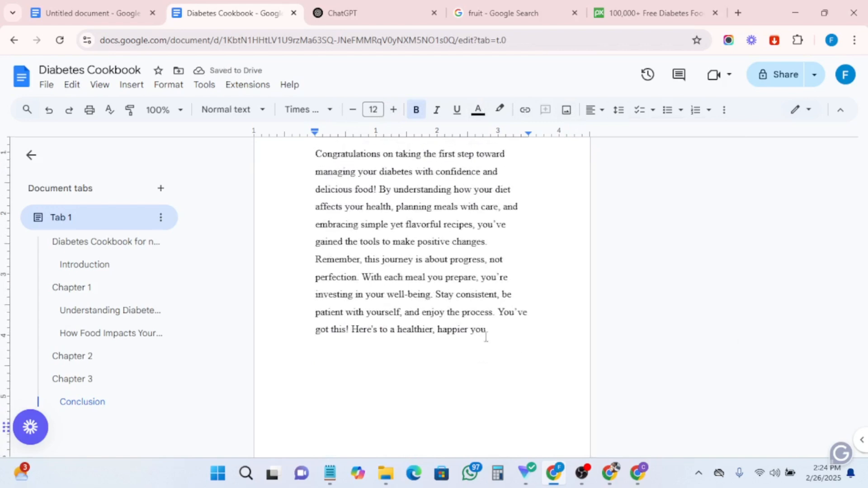
scroll(495, 360, up, 2)
drag(492, 407, 313, 218)
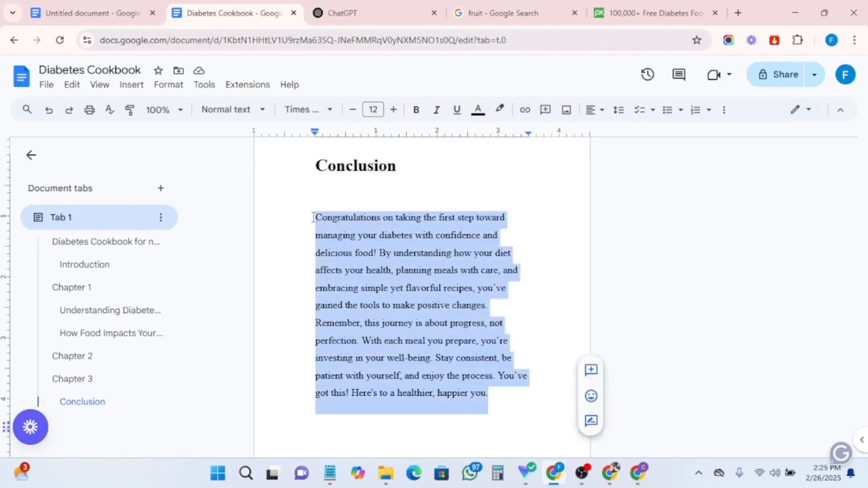
click(602, 117)
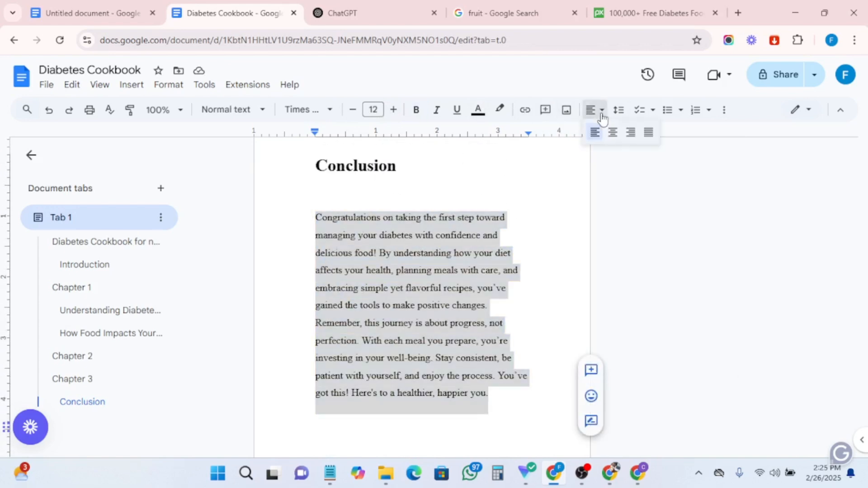
click(650, 133)
click(542, 252)
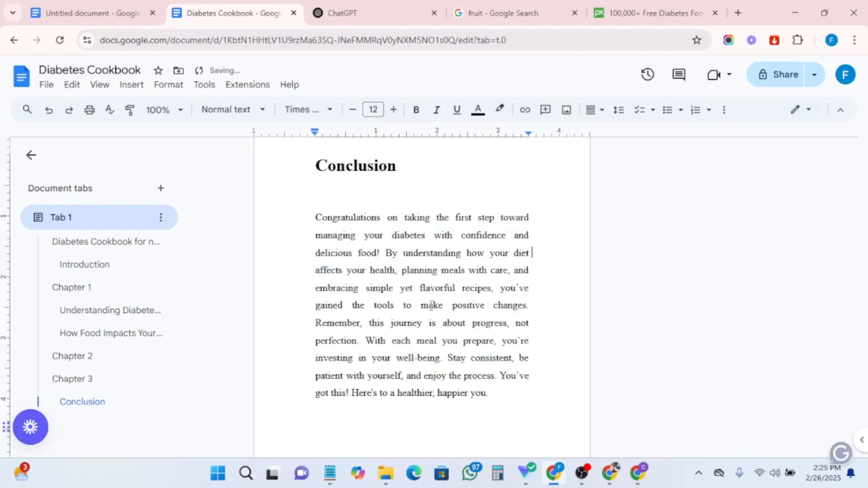
- Scroll back up through Chapter 3 and Chapter 2 to review the page layout of the chapters
scroll(432, 306, up, 1)
scroll(433, 305, up, 15)
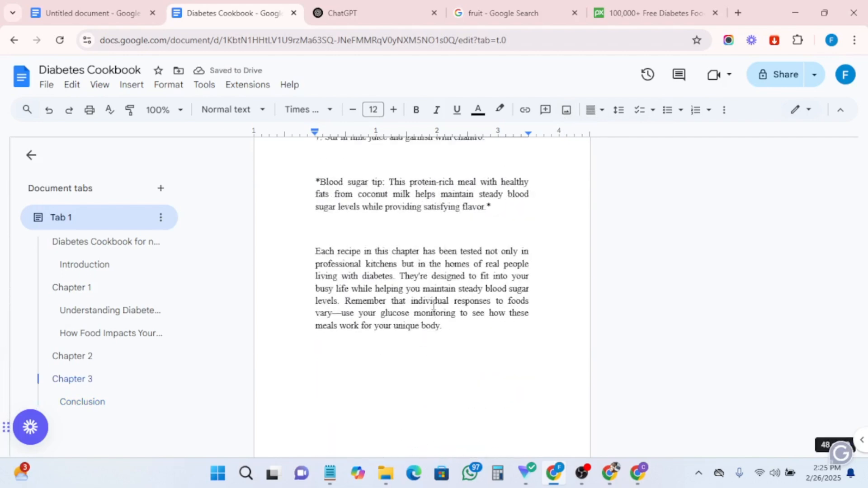
scroll(433, 304, up, 15)
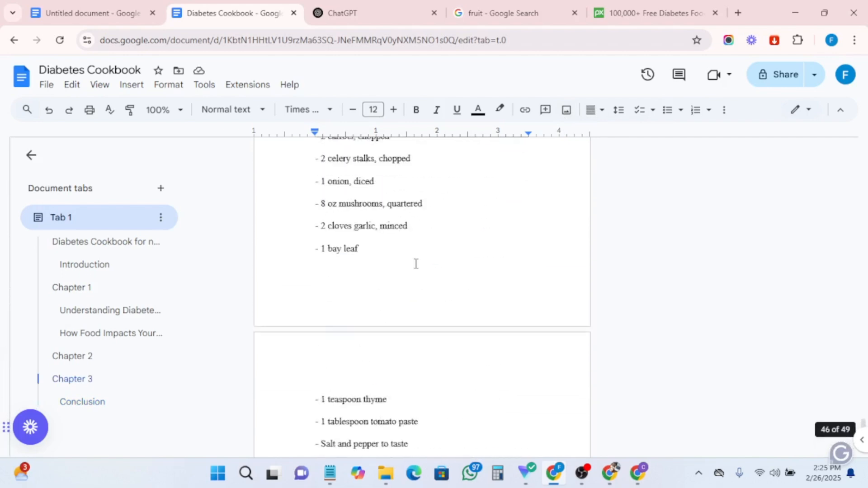
scroll(415, 260, up, 10)
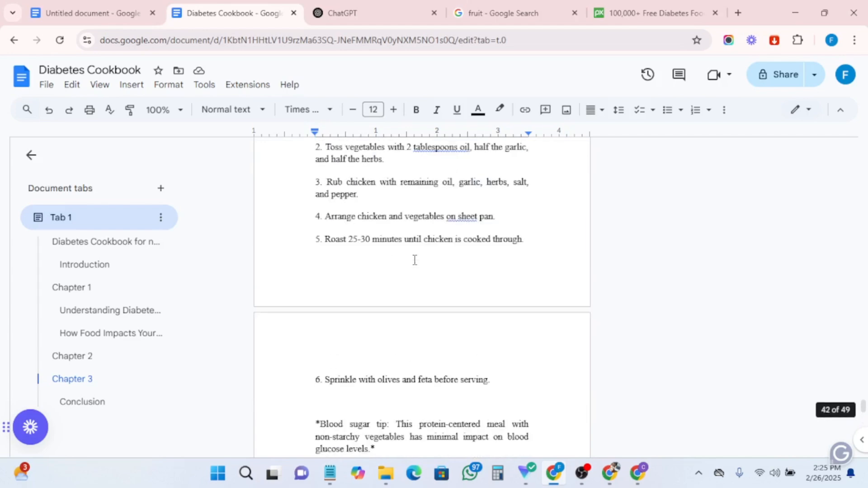
scroll(412, 270, up, 2)
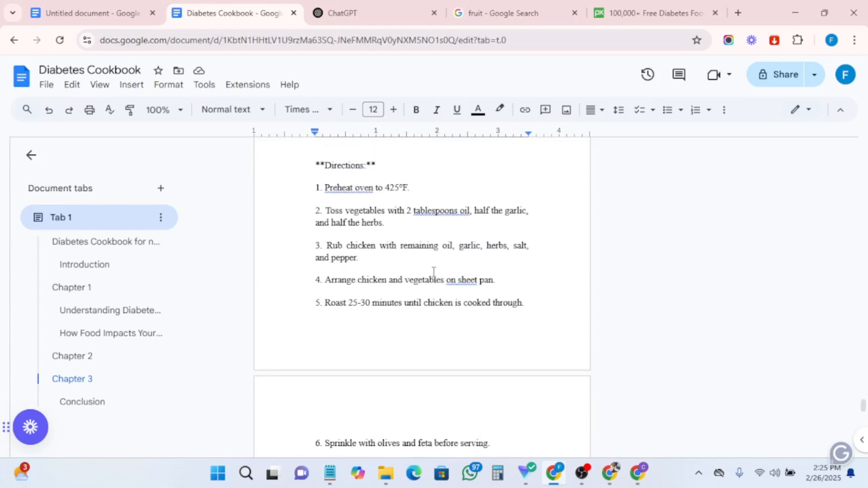
scroll(433, 271, up, 15)
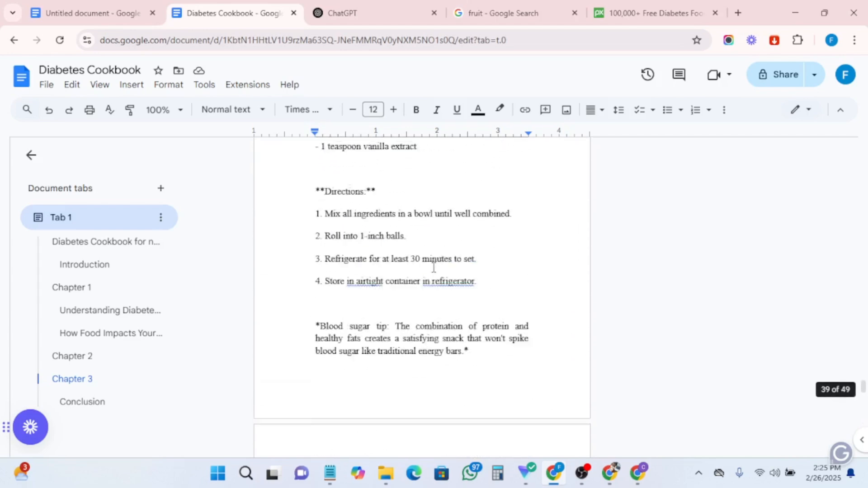
scroll(433, 267, up, 15)
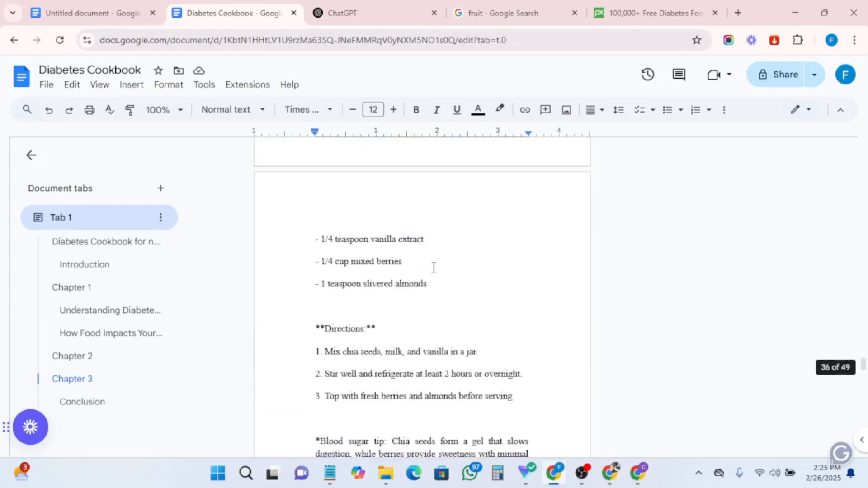
scroll(434, 268, up, 15)
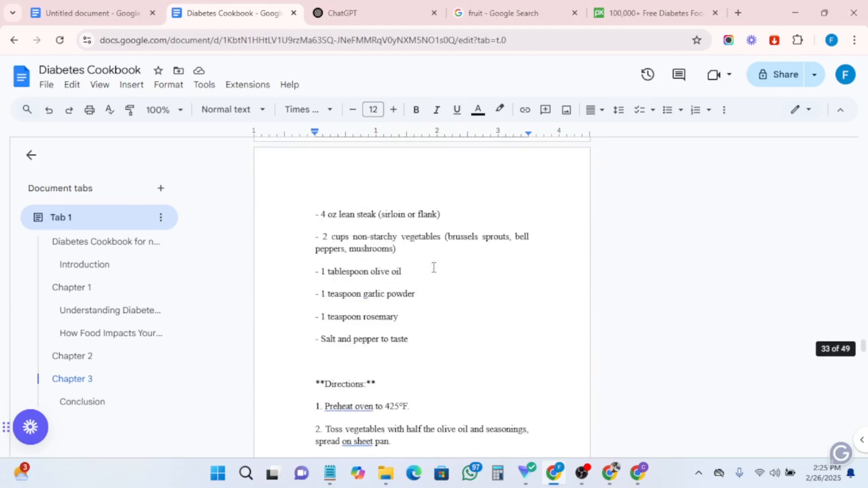
scroll(434, 268, up, 15)
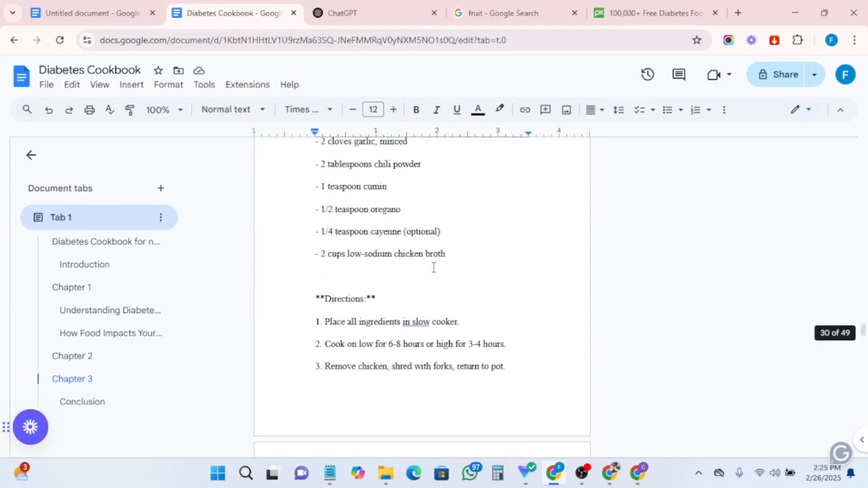
scroll(433, 268, up, 15)
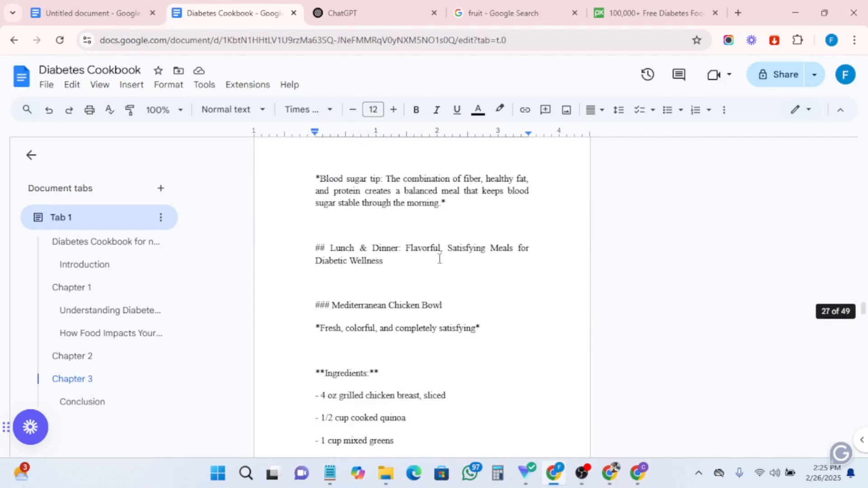
scroll(439, 259, up, 15)
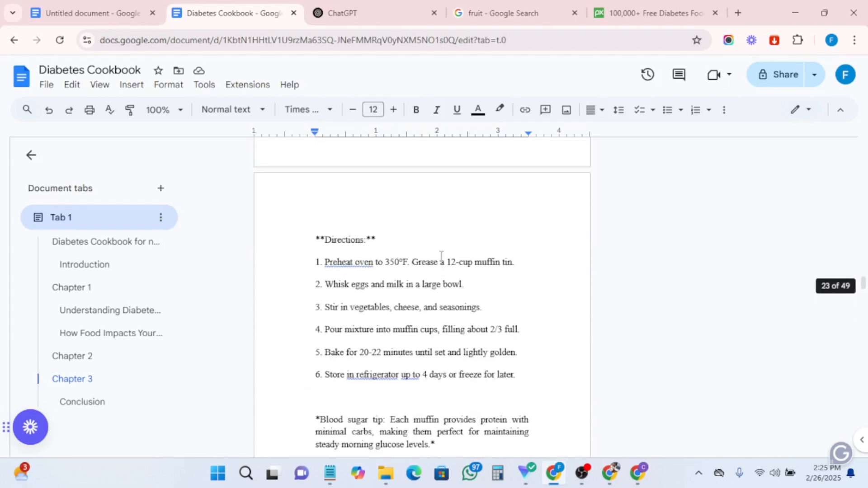
scroll(441, 256, up, 15)
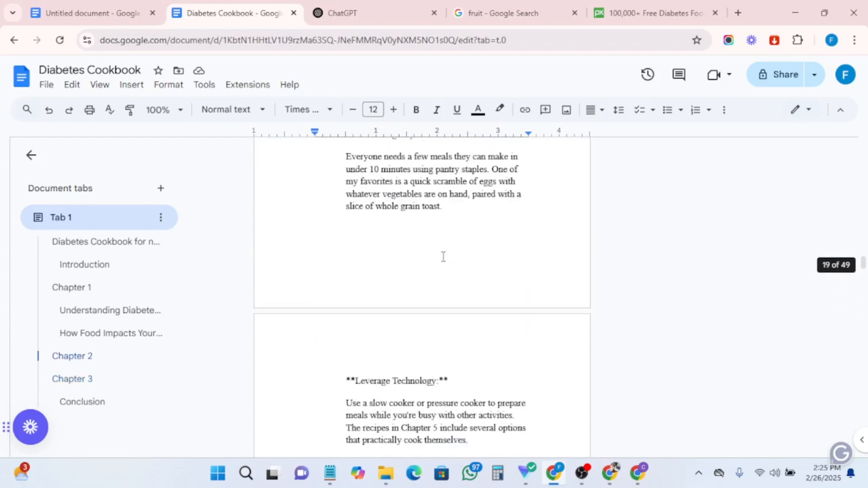
scroll(442, 257, down, 10)
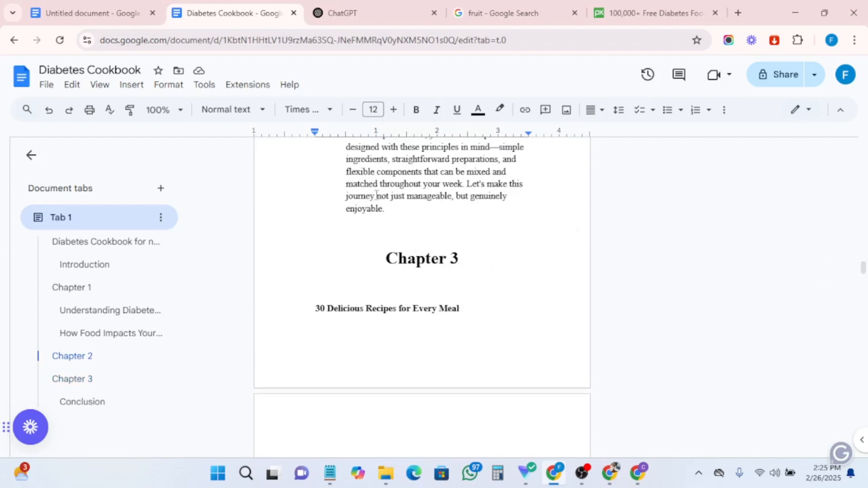
scroll(427, 267, up, 15)
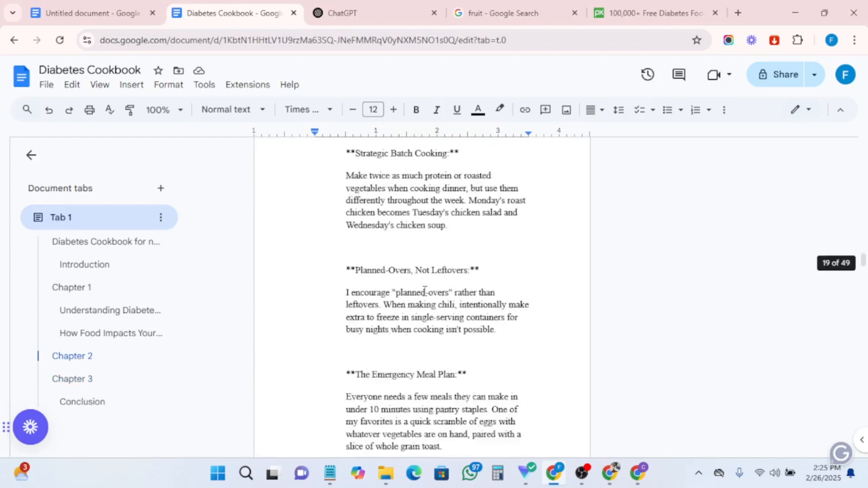
scroll(425, 290, up, 15)
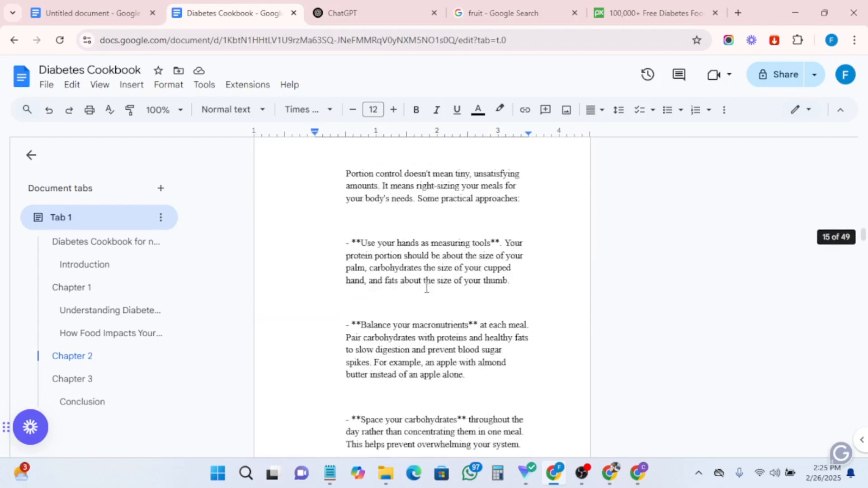
scroll(427, 286, up, 10)
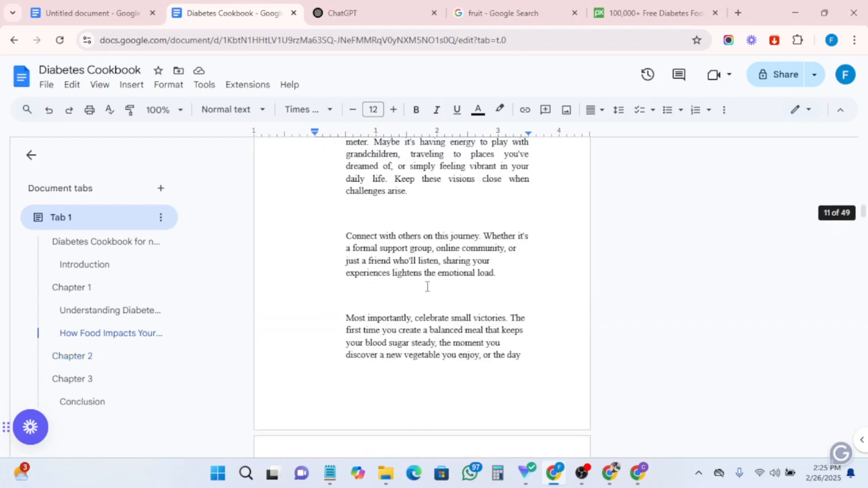
scroll(426, 287, down, 10)
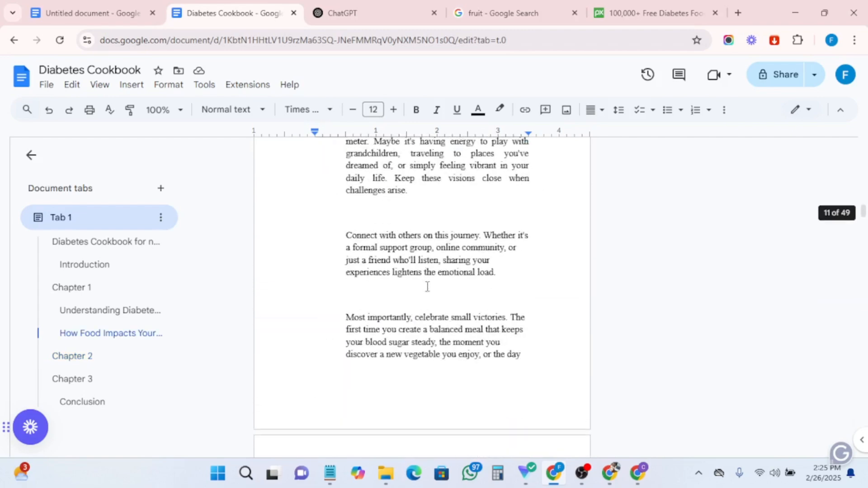
- Insert a page break before the Chapter 2 heading so it starts on a new page
click(385, 251)
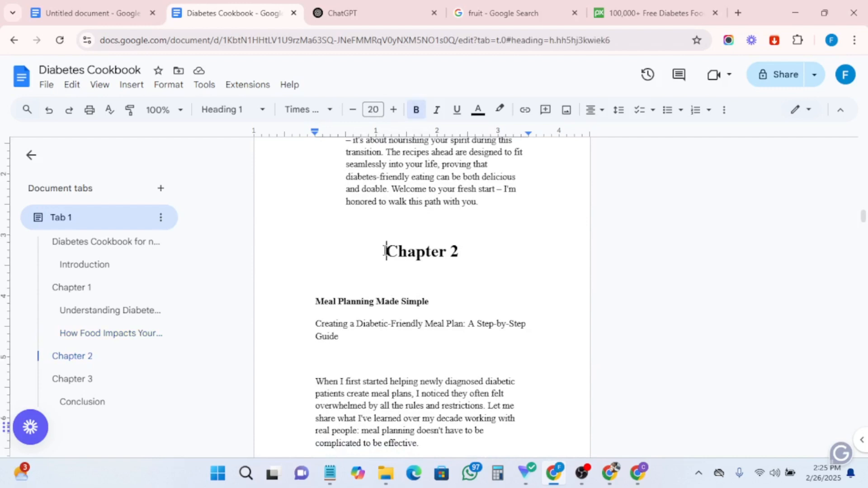
click(131, 85)
scroll(170, 294, down, 3)
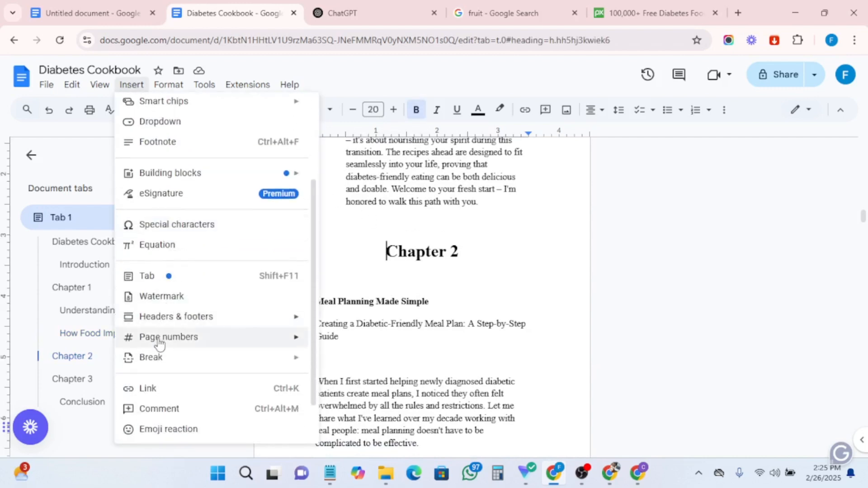
mouse_move(152, 359)
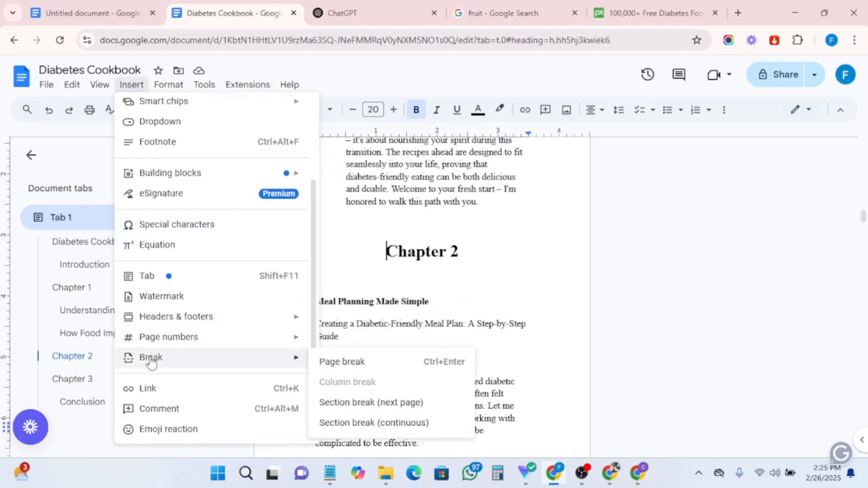
click(406, 368)
- Insert a page break before the Chapter 3 heading so it starts on a new page
scroll(429, 365, down, 10)
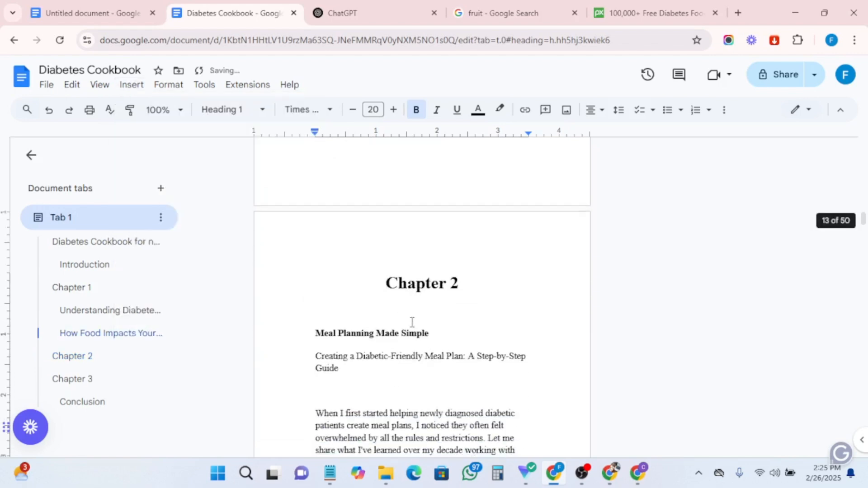
scroll(413, 327, down, 20)
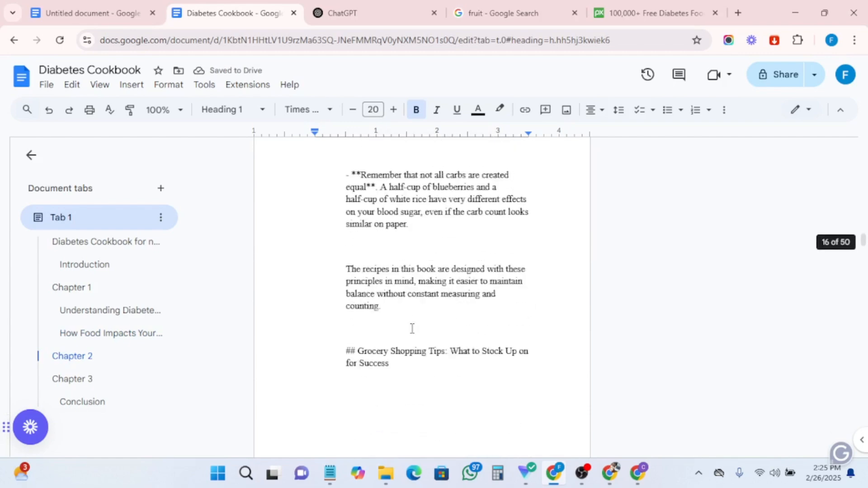
scroll(412, 329, down, 20)
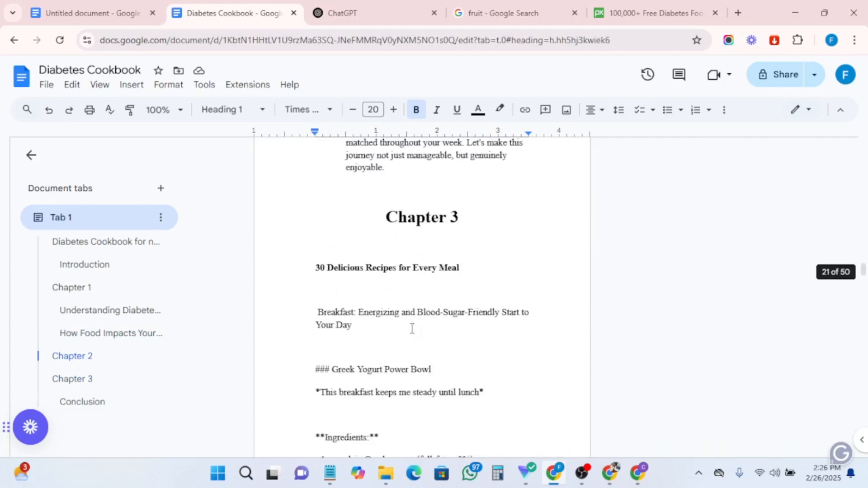
click(381, 219)
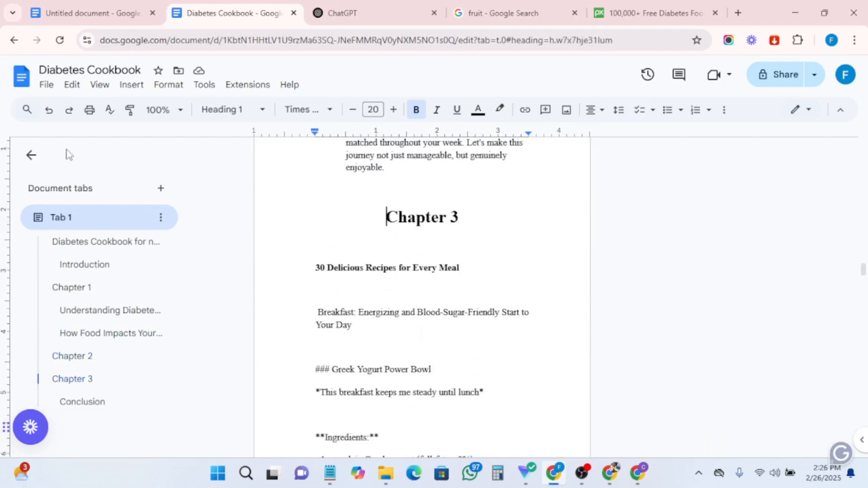
click(135, 88)
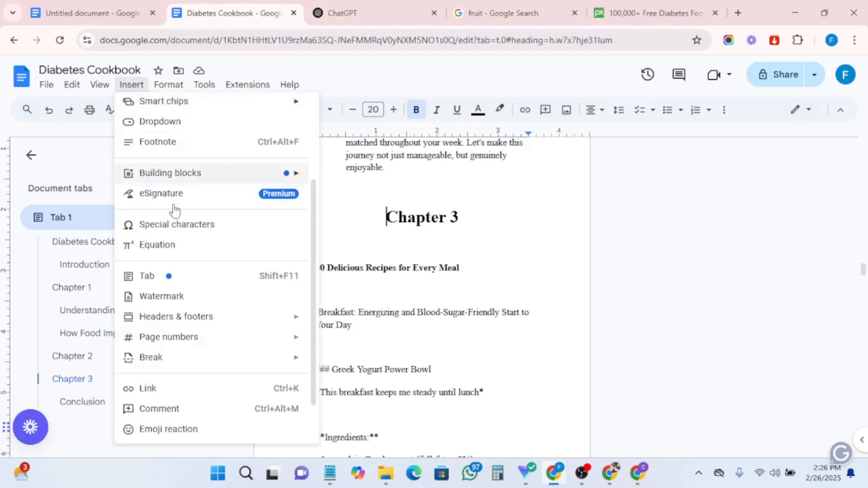
mouse_move(164, 361)
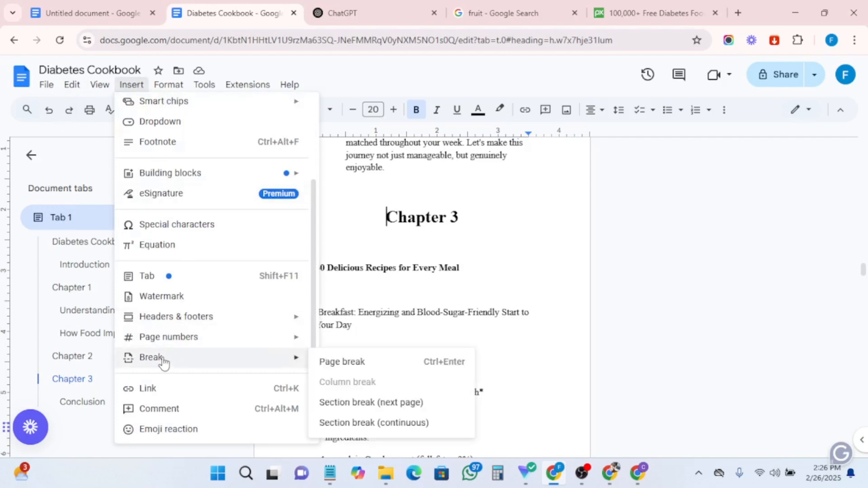
click(340, 362)
- Select the 'Time-Saving Meal Prep Strategies for Busy Days' subheading in Chapter 2 and justify it
scroll(436, 348, down, 10)
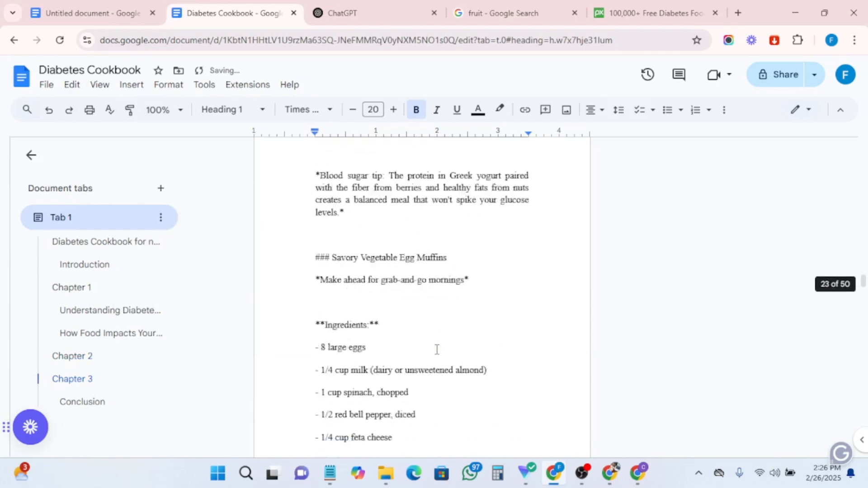
scroll(437, 349, down, 15)
scroll(429, 333, up, 6)
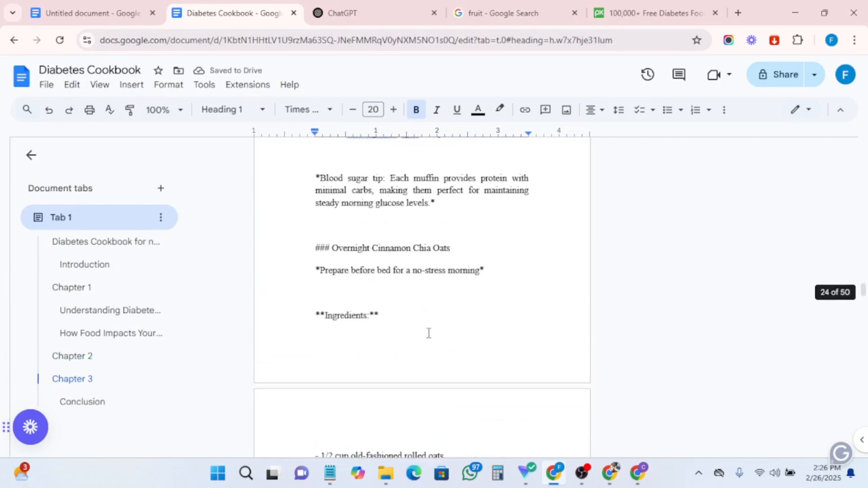
scroll(429, 333, up, 20)
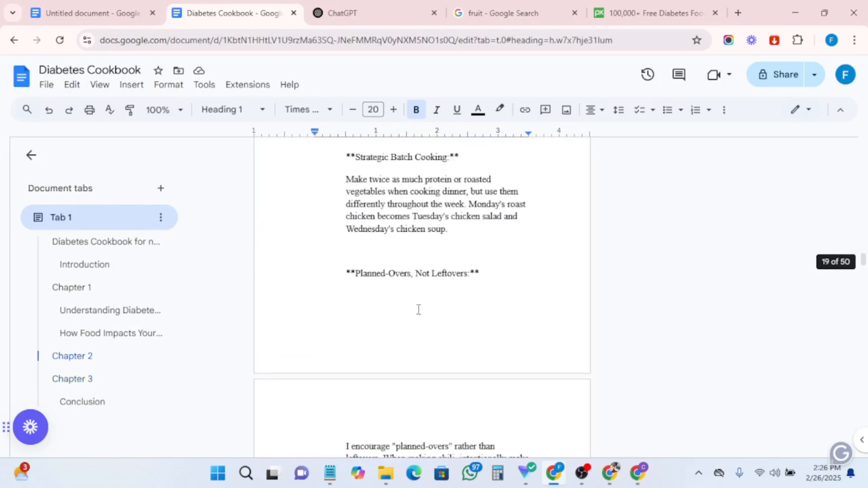
scroll(419, 310, up, 15)
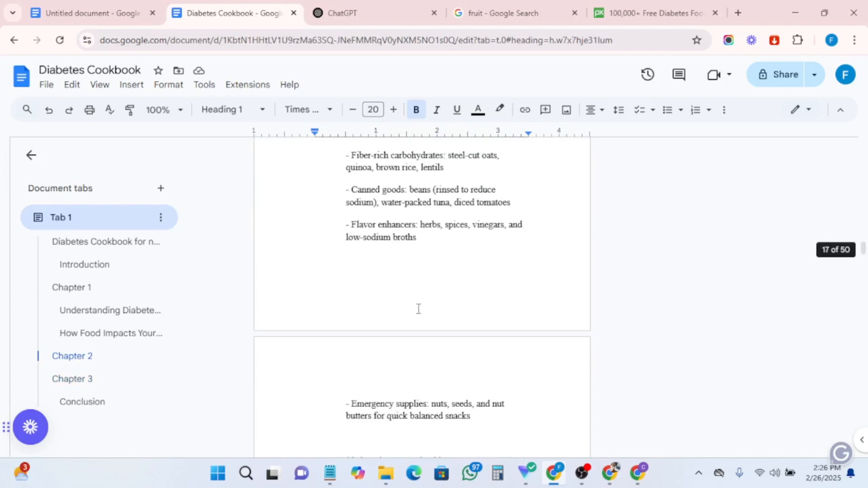
scroll(419, 309, down, 4)
drag(330, 210, 482, 183)
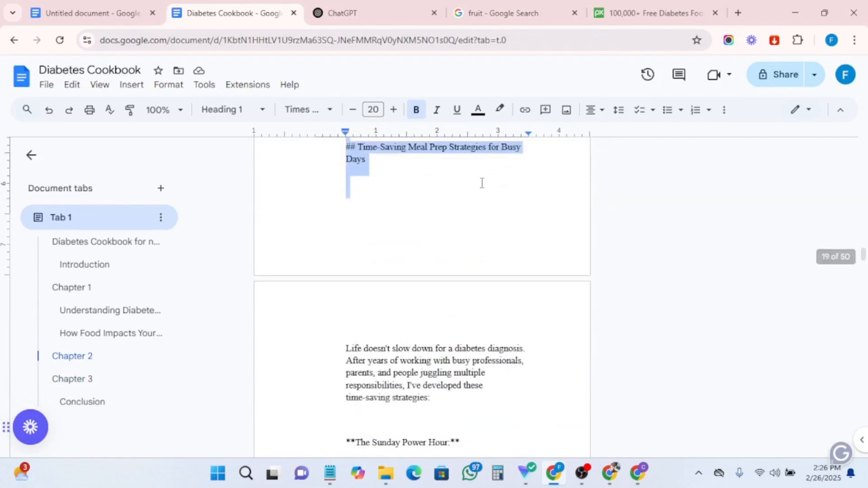
click(394, 110)
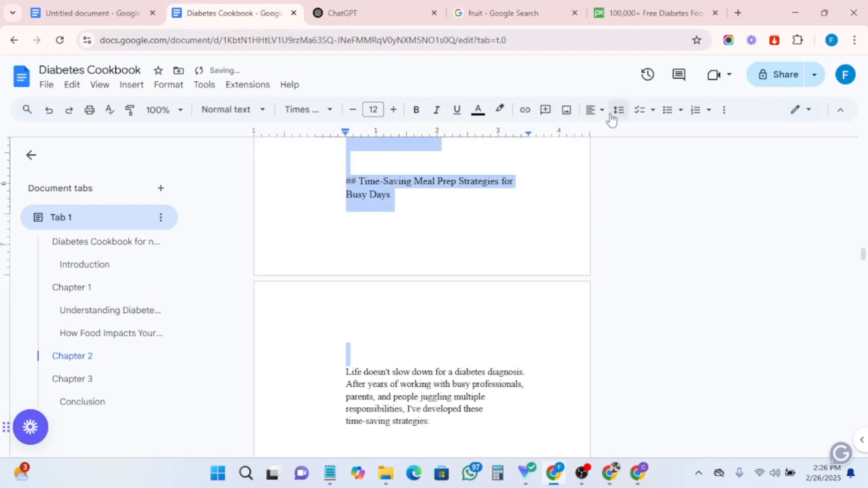
click(595, 109)
click(649, 133)
- Delete the '##' marker in front of the 'Time-Saving Meal Prep Strategies for Busy Days' subheading
scroll(429, 228, up, 3)
click(364, 310)
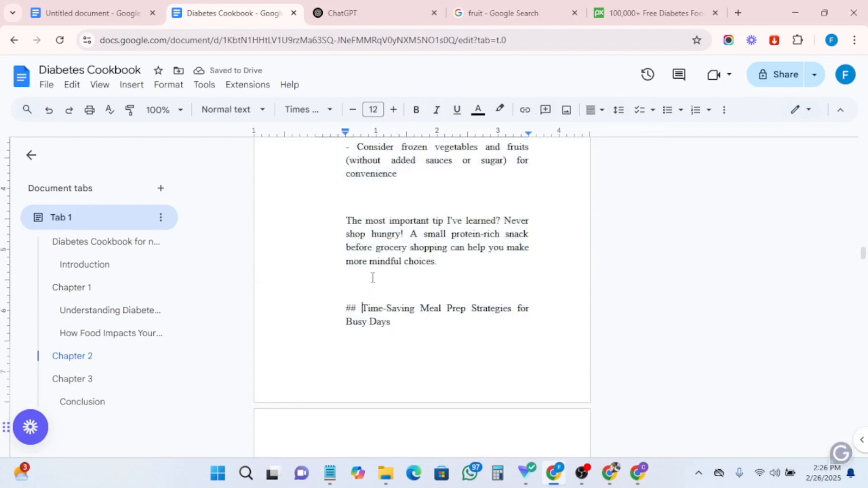
key(BackSpace)
key(BackSpace)
key(BackSpace)
- Insert page numbers in the bottom-right corner of the pages' footers
scroll(349, 271, up, 12)
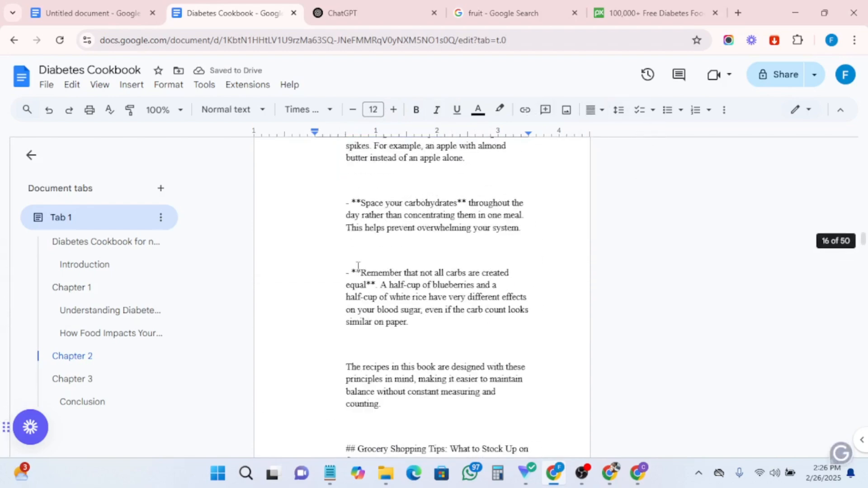
scroll(358, 266, up, 20)
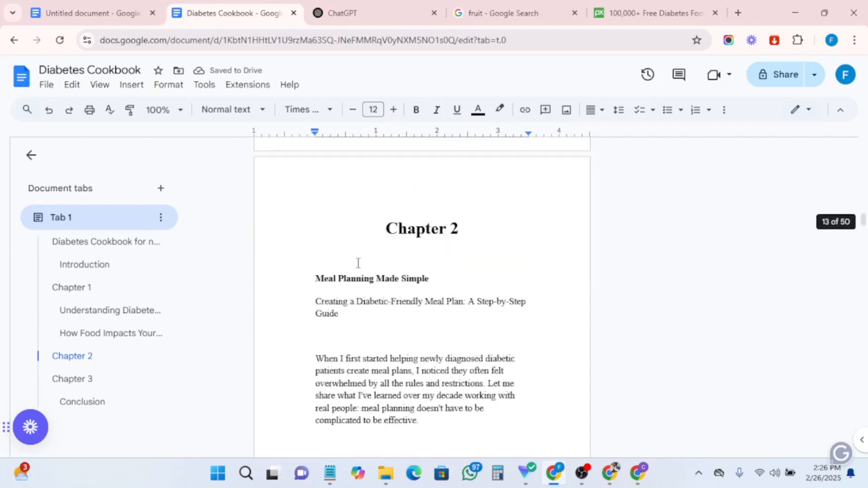
scroll(357, 264, up, 20)
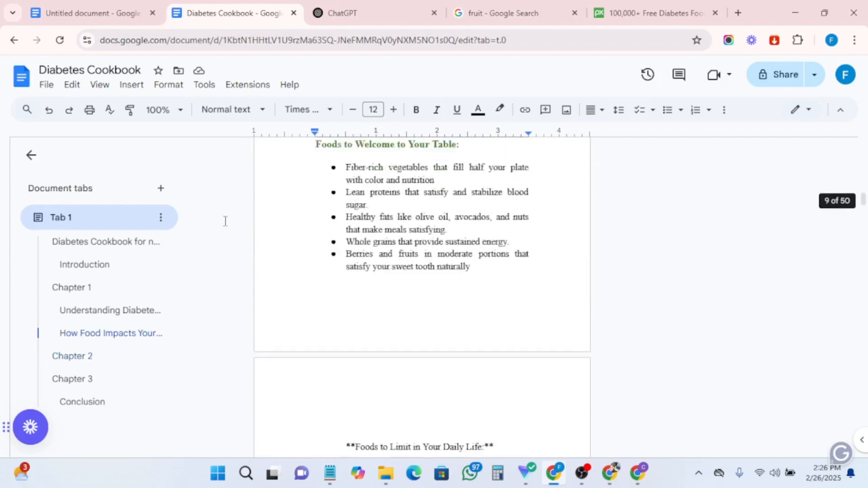
scroll(225, 221, up, 1)
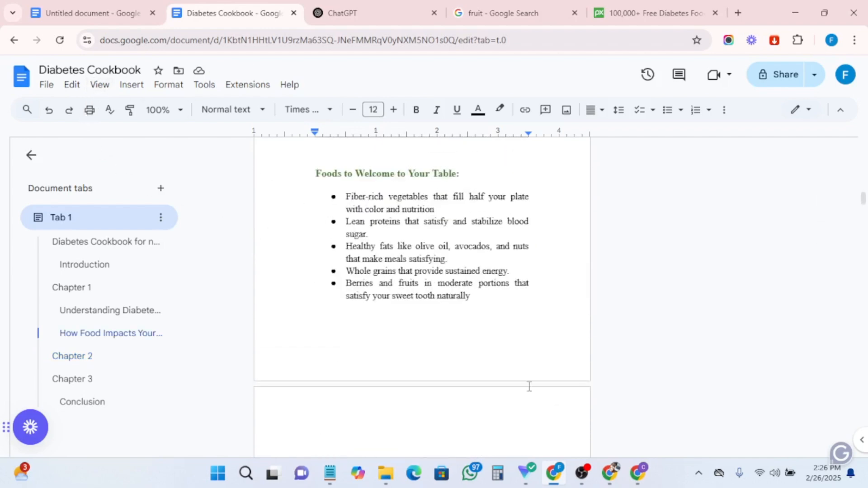
click(130, 87)
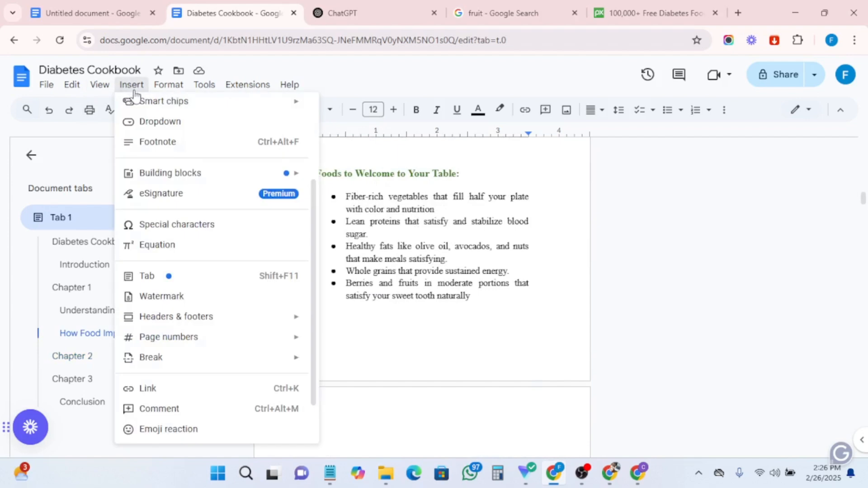
mouse_move(166, 343)
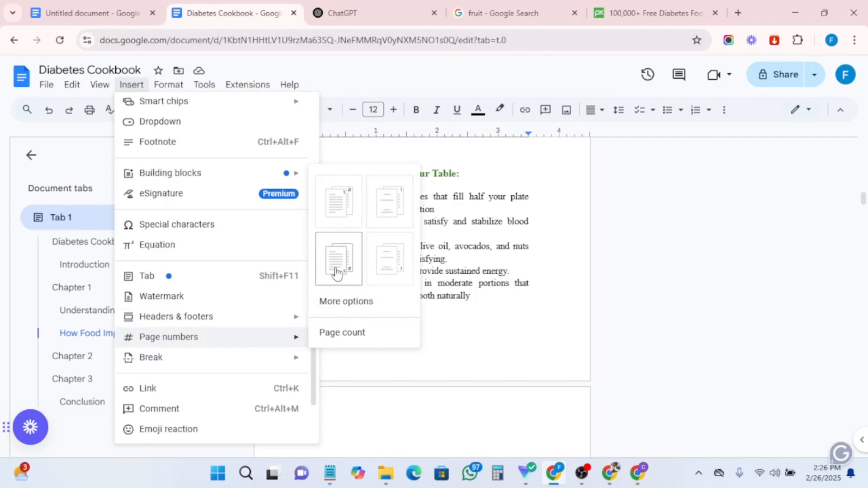
click(390, 259)
scroll(465, 302, down, 3)
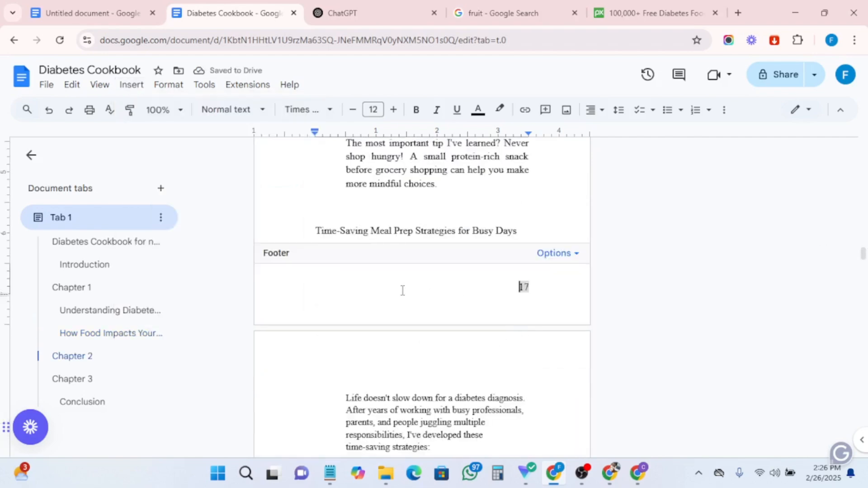
scroll(572, 316, up, 15)
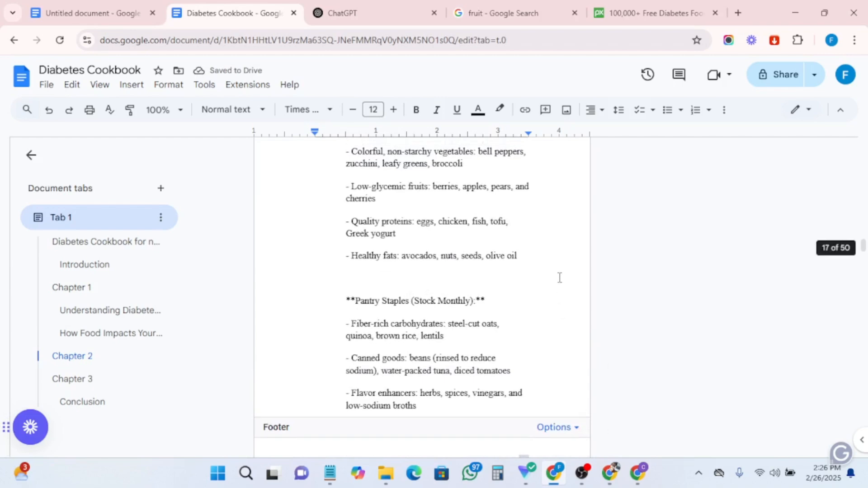
click(560, 278)
- Add a text watermark containing the author's full name to the document
scroll(510, 324, up, 4)
scroll(510, 330, down, 8)
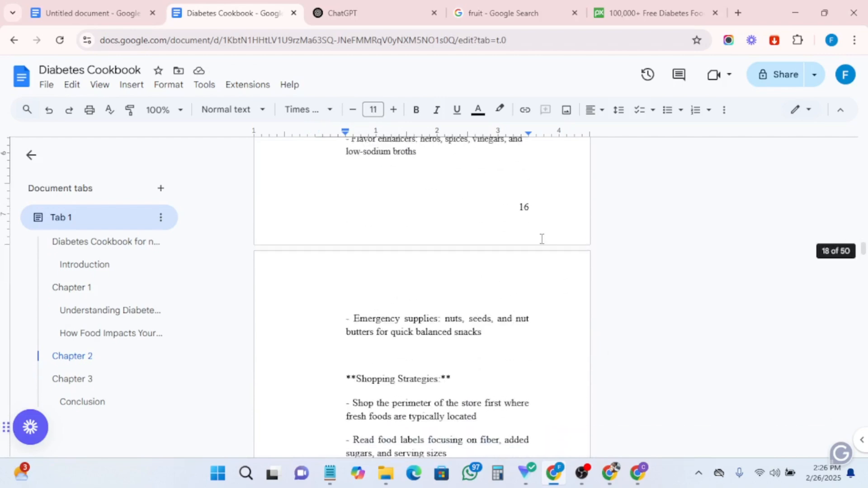
scroll(528, 221, down, 10)
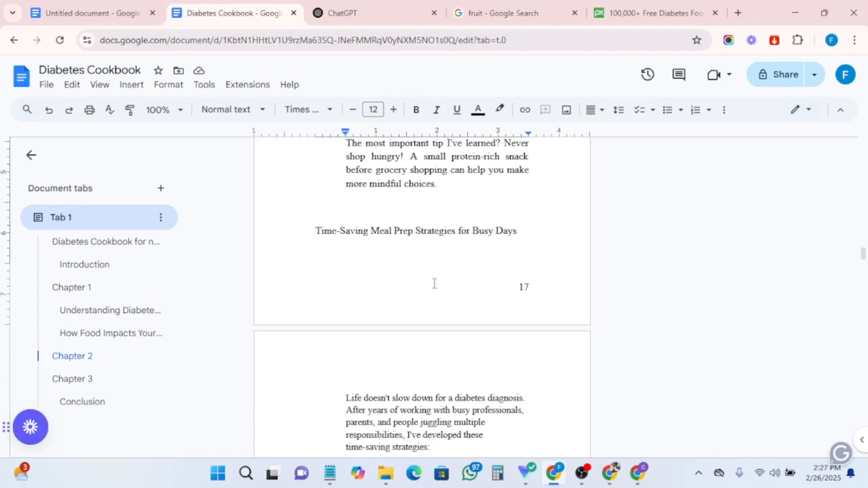
scroll(434, 283, up, 15)
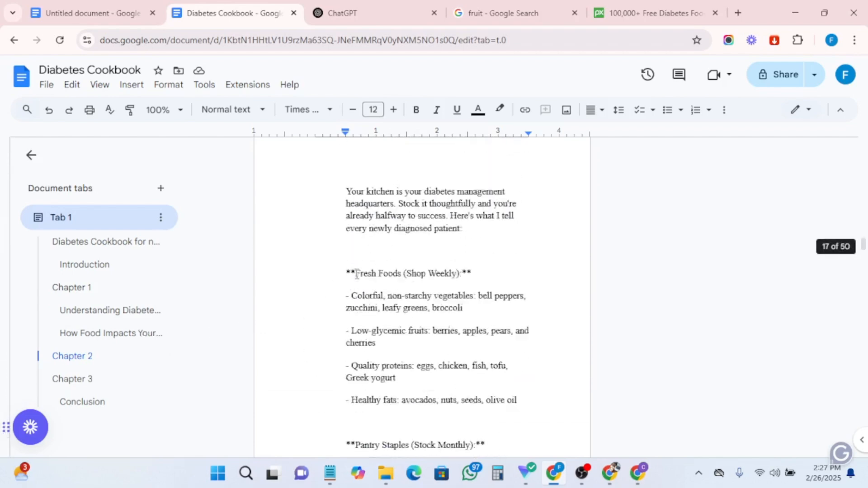
scroll(357, 274, up, 15)
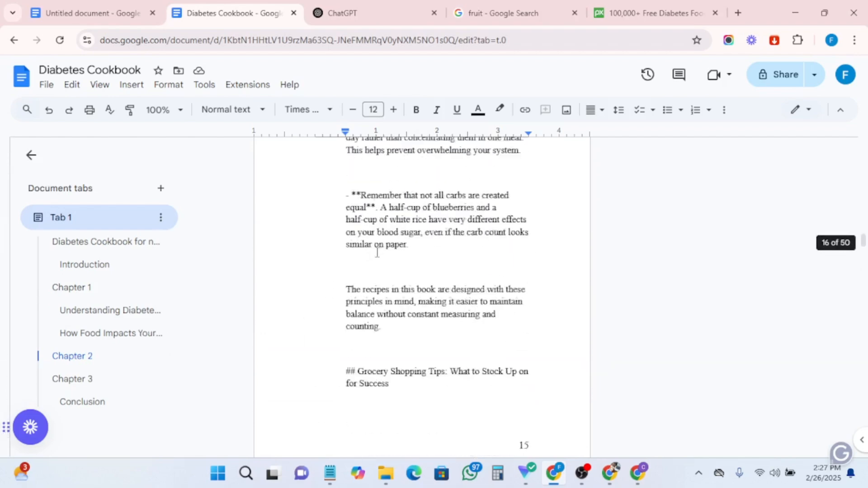
click(125, 86)
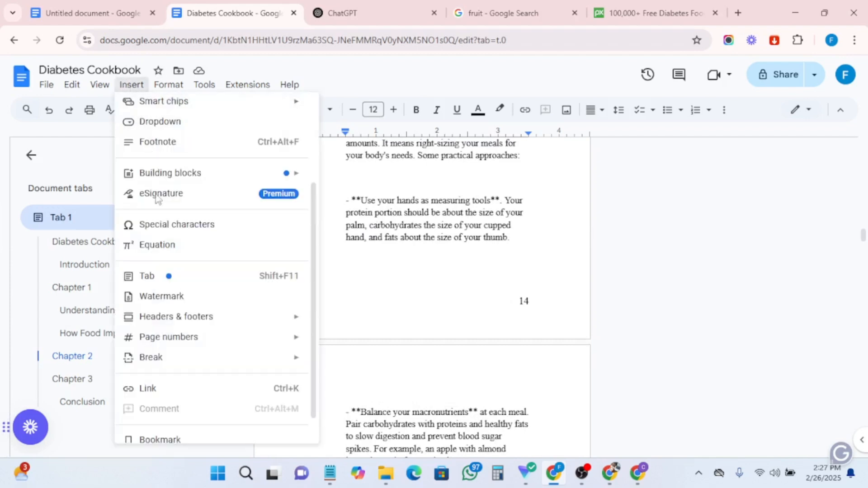
click(161, 298)
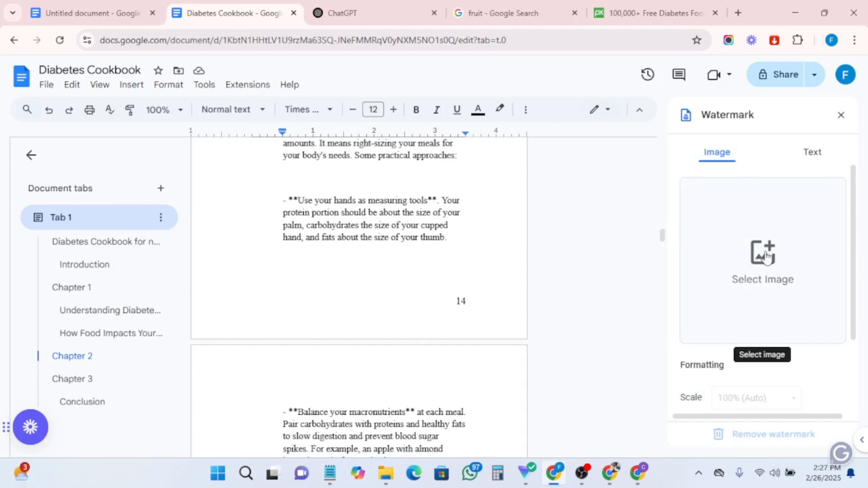
click(814, 156)
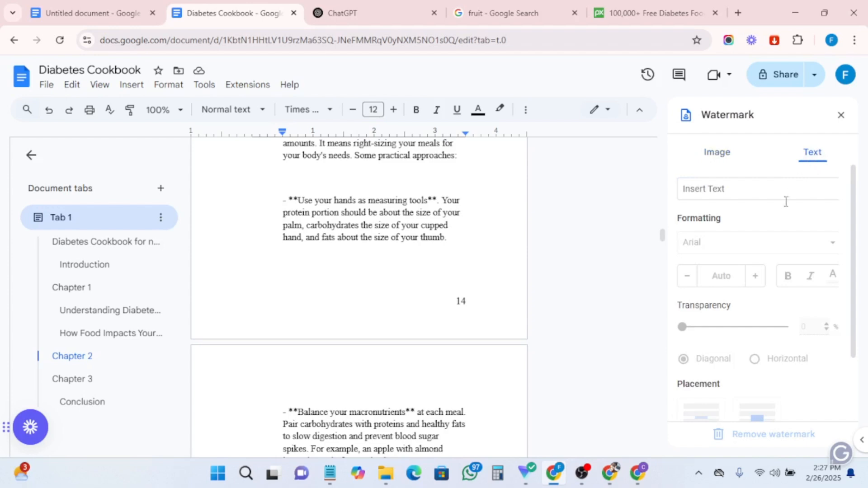
click(716, 190)
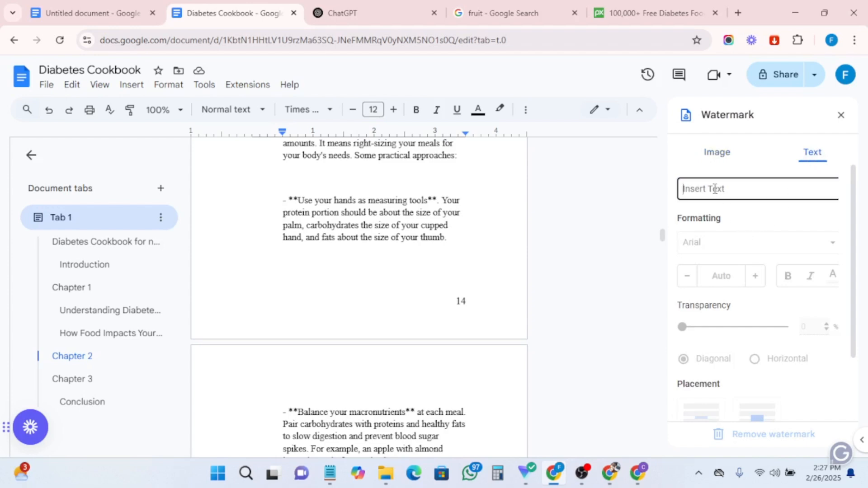
text(Faith)
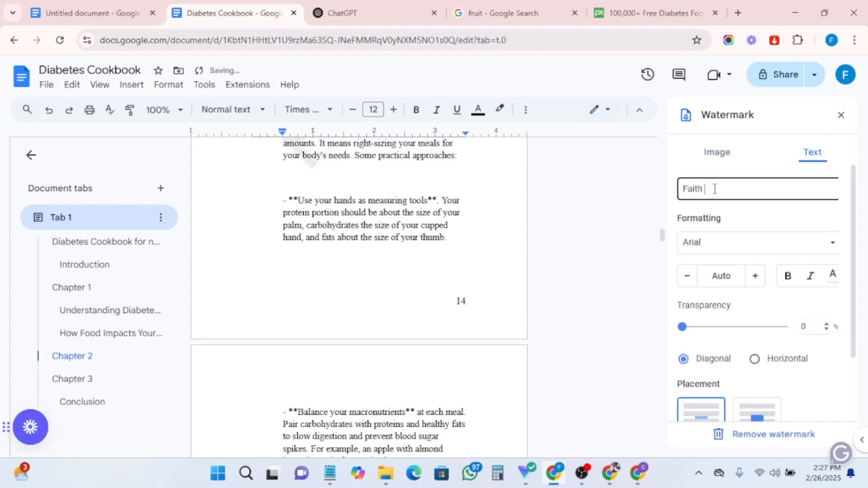
text( Ari)
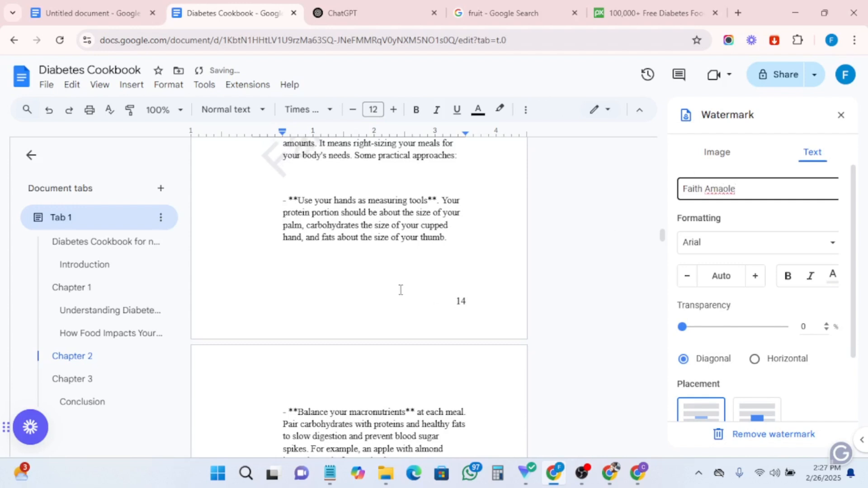
- Set the watermark transparency to 32% and switch its orientation to horizontal
scroll(400, 290, up, 5)
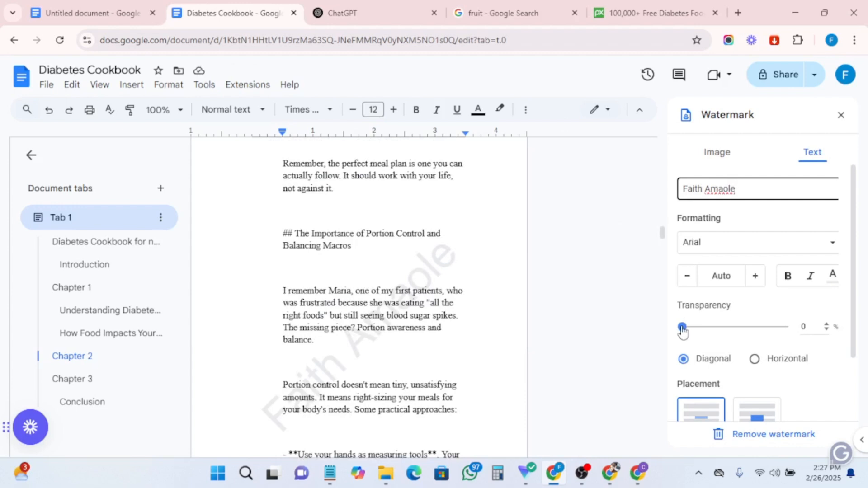
drag(793, 331, 674, 362)
drag(727, 344, 827, 339)
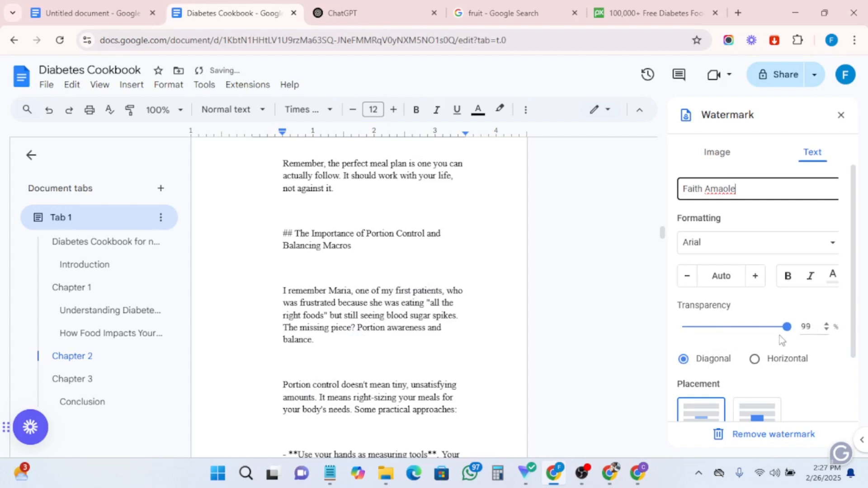
drag(683, 348, 635, 355)
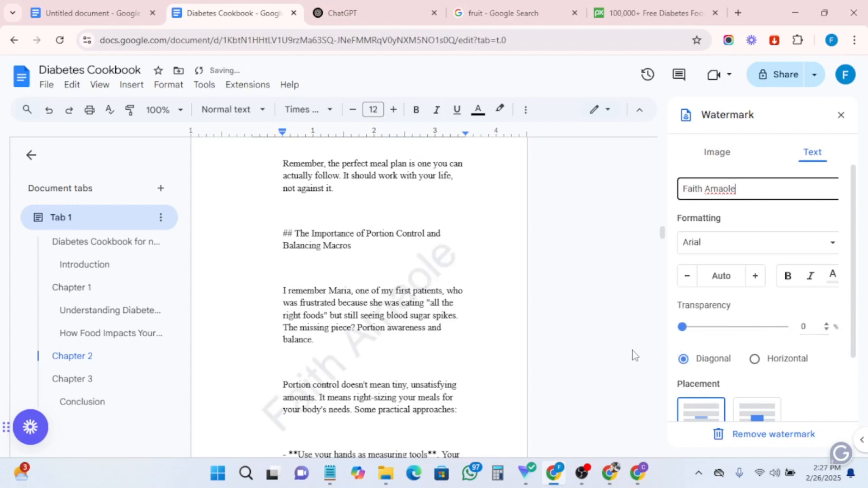
click(755, 360)
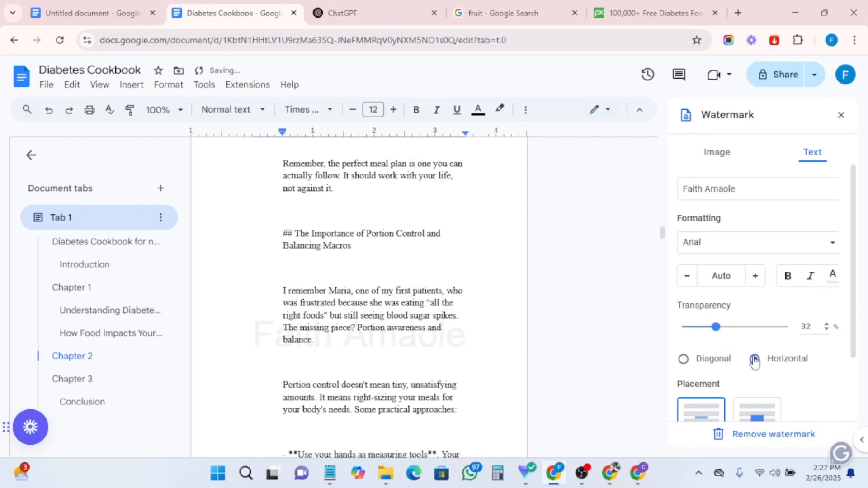
- Switch the watermark orientation back to diagonal
scroll(364, 359, down, 14)
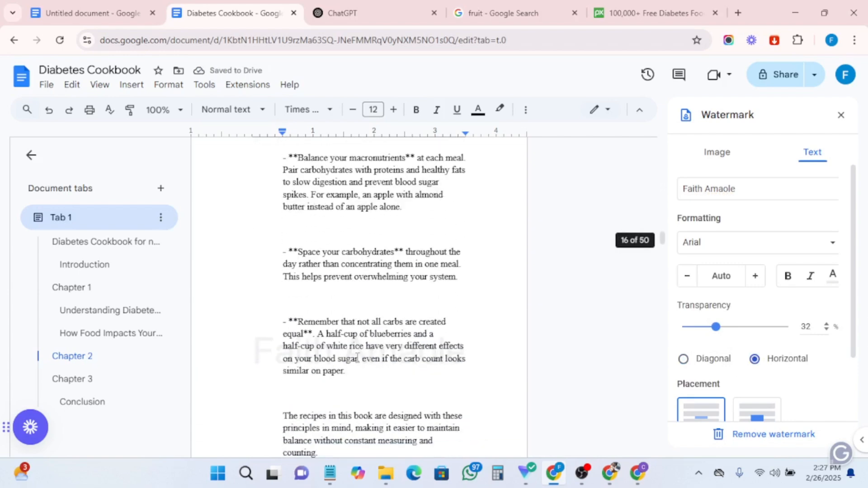
scroll(357, 357, up, 3)
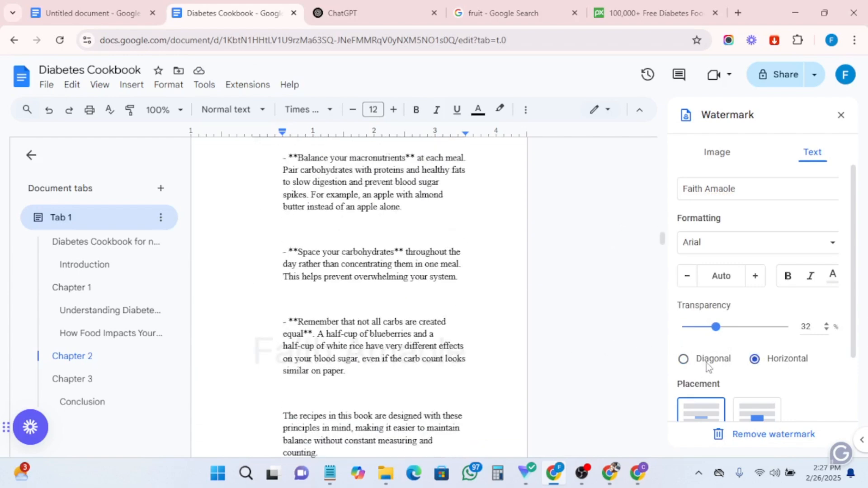
click(684, 360)
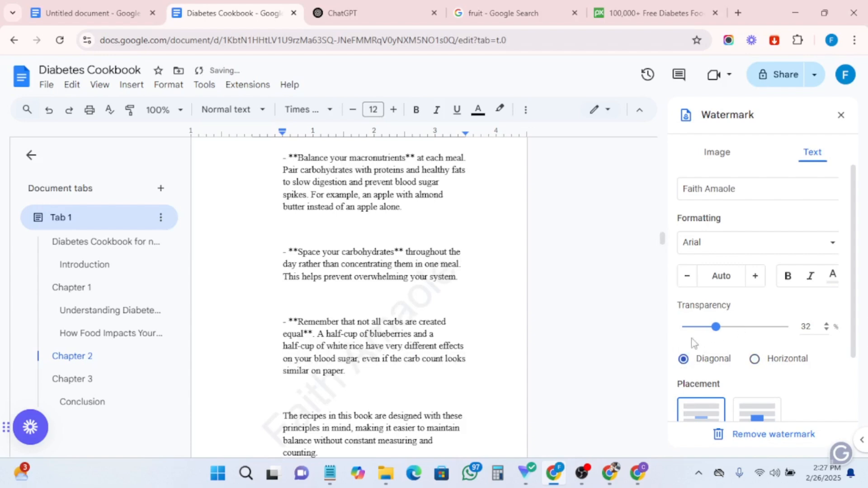
- Scroll through the Chapter 2 pages to check how the diagonal watermark appears
scroll(376, 330, down, 20)
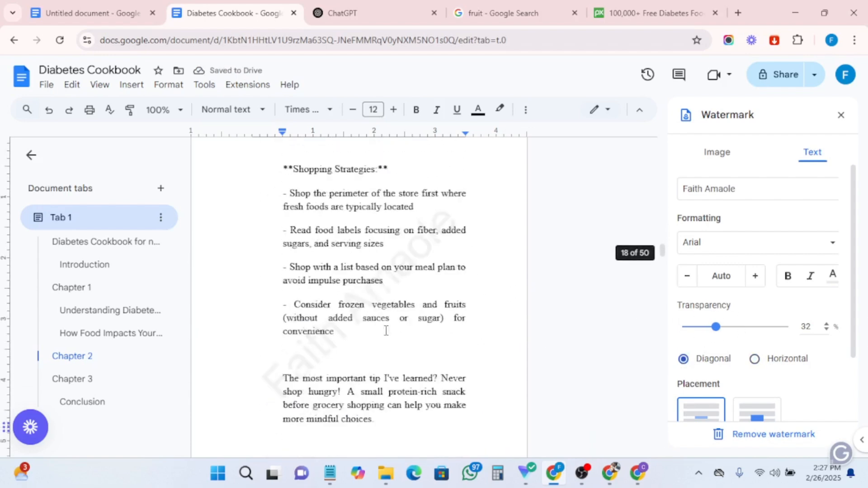
scroll(386, 331, down, 5)
scroll(392, 329, up, 15)
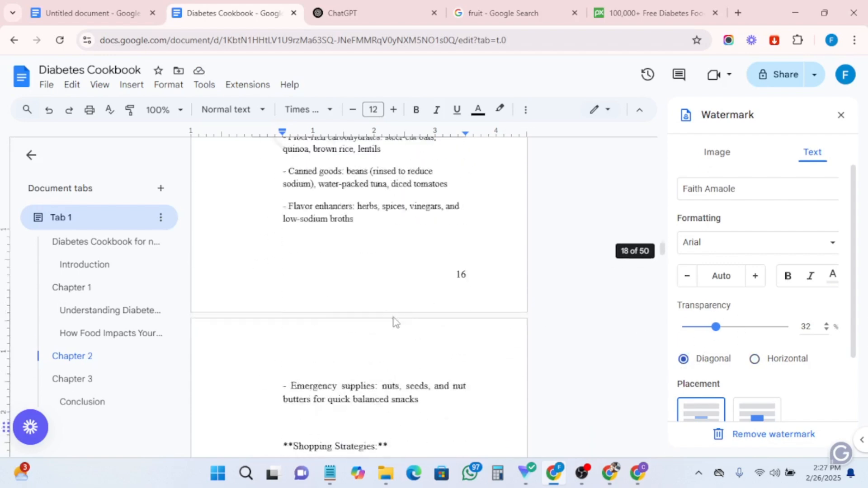
scroll(394, 315, up, 15)
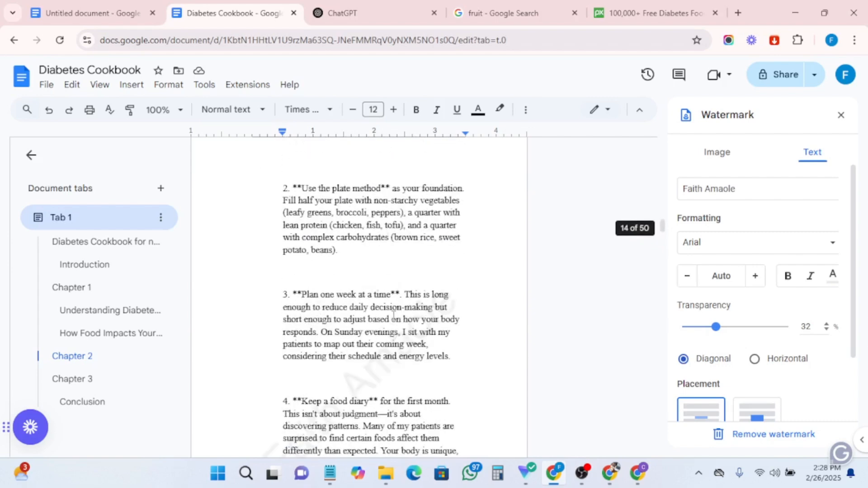
scroll(398, 303, up, 15)
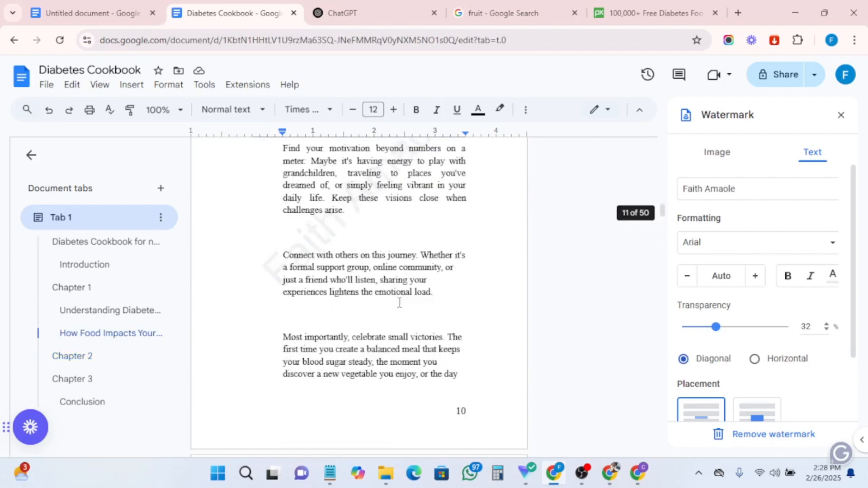
scroll(399, 303, down, 10)
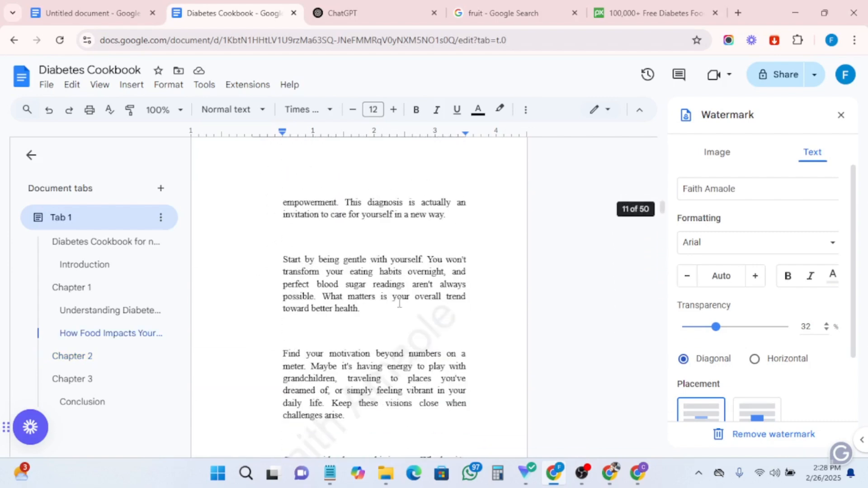
scroll(369, 320, down, 15)
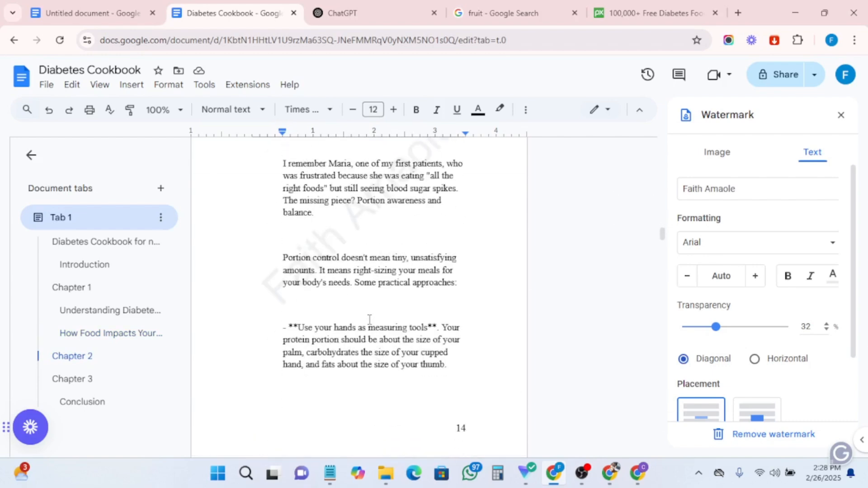
scroll(366, 317, up, 3)
- Copy the salad image from the Pixabay diabetes food results and paste it below the portion-awareness paragraph in Chapter 2
click(329, 360)
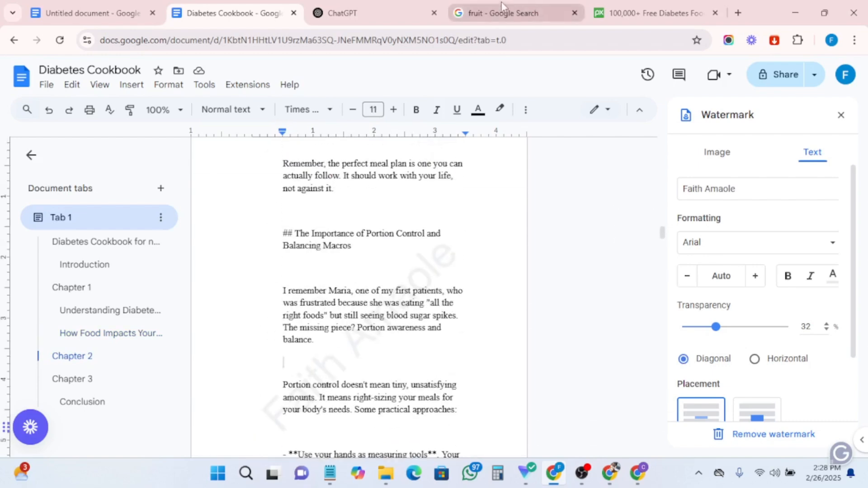
click(624, 13)
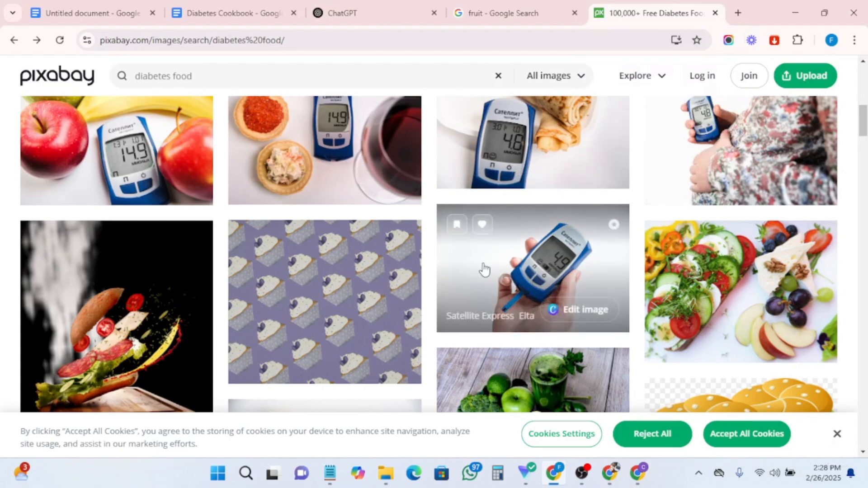
scroll(579, 299, up, 2)
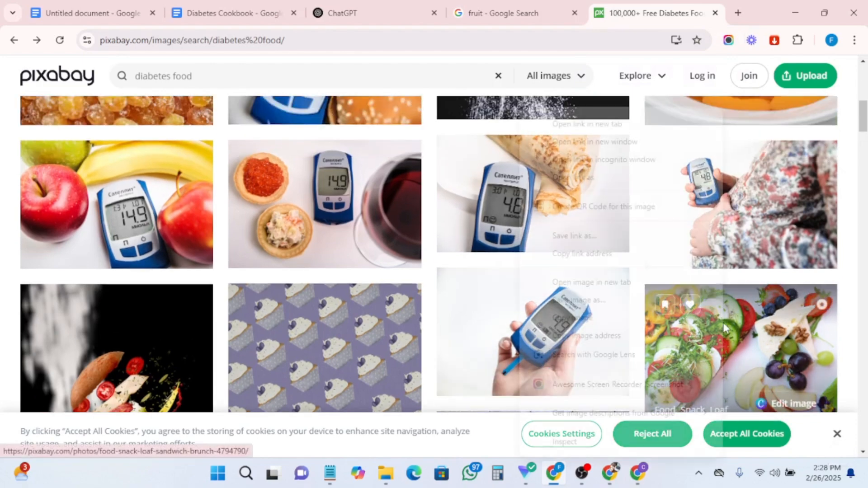
right_click(723, 322)
click(573, 318)
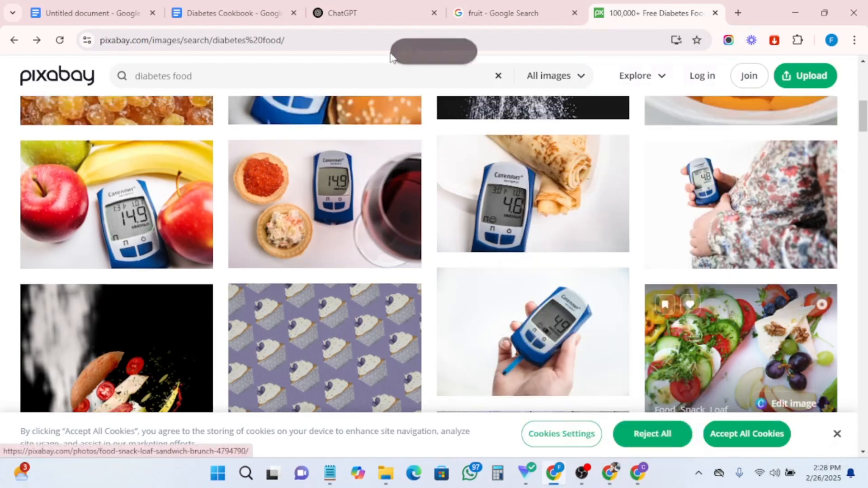
click(215, 12)
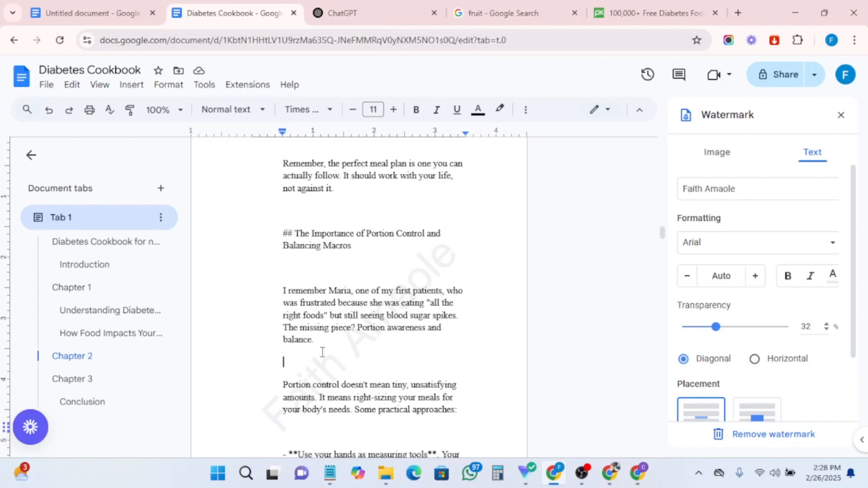
key(ctrl+v)
- Scroll through the Chapter 2 and Chapter 3 recipe pages to review their formatting
scroll(385, 332, down, 15)
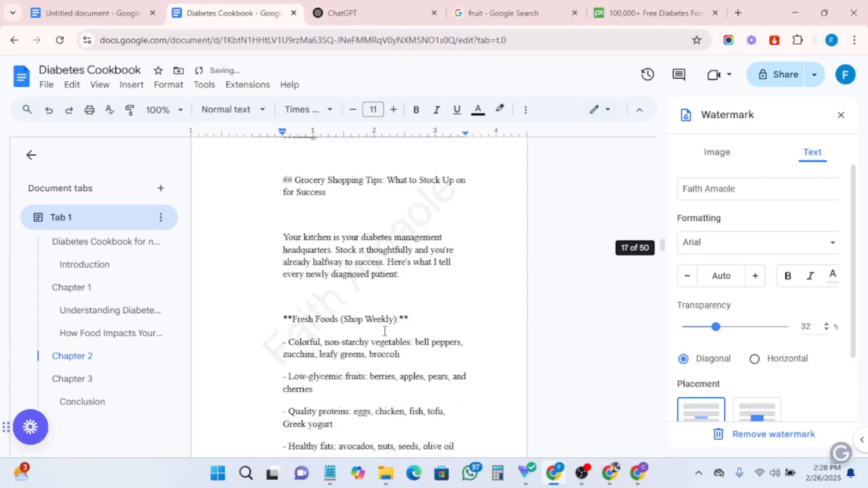
scroll(385, 332, down, 20)
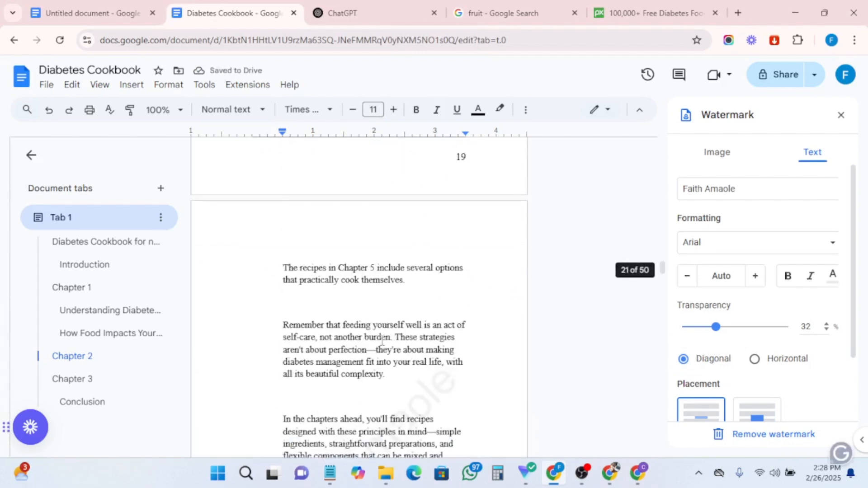
scroll(382, 342, down, 20)
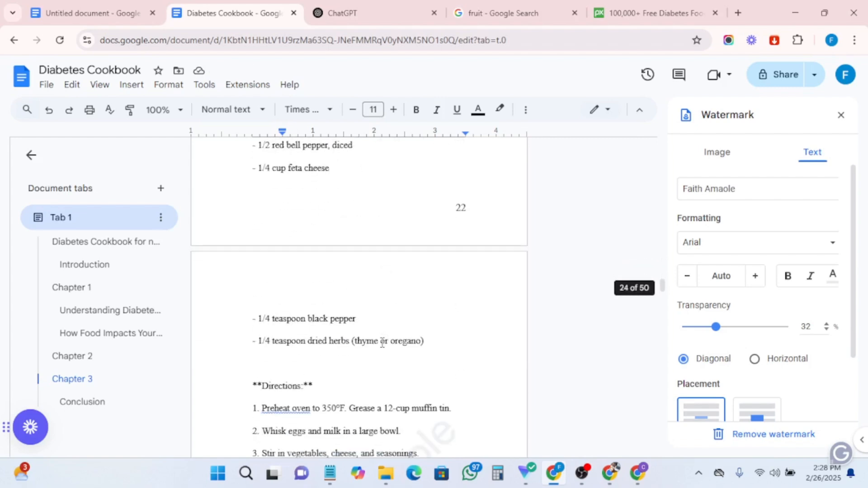
scroll(300, 359, down, 10)
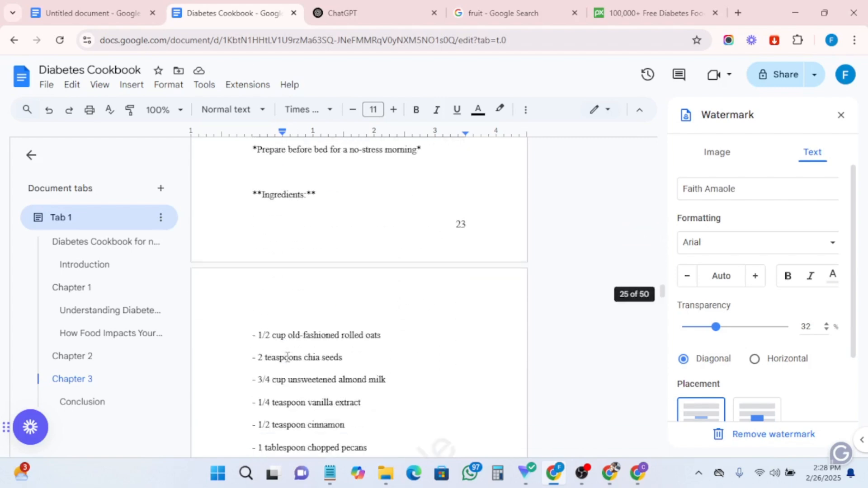
scroll(287, 357, down, 15)
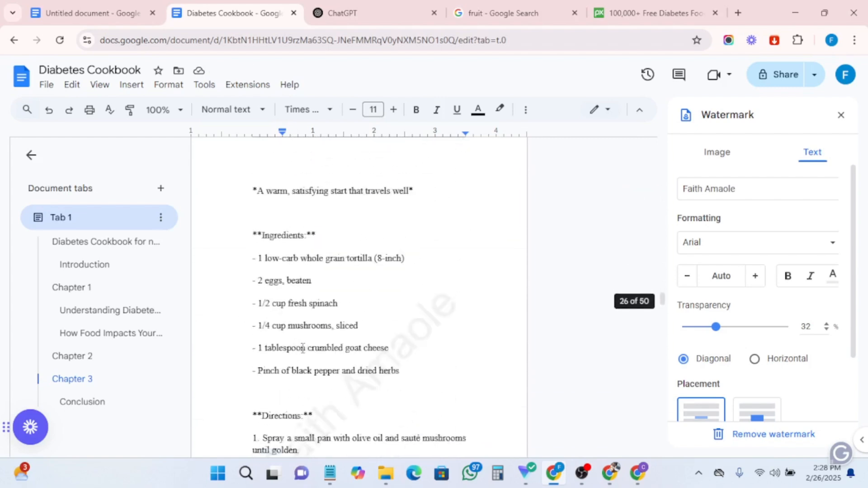
scroll(305, 346, down, 20)
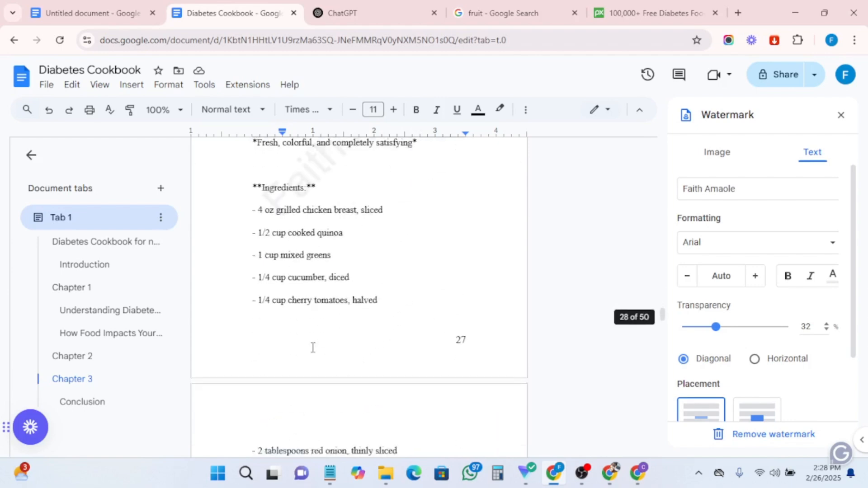
scroll(317, 362, down, 15)
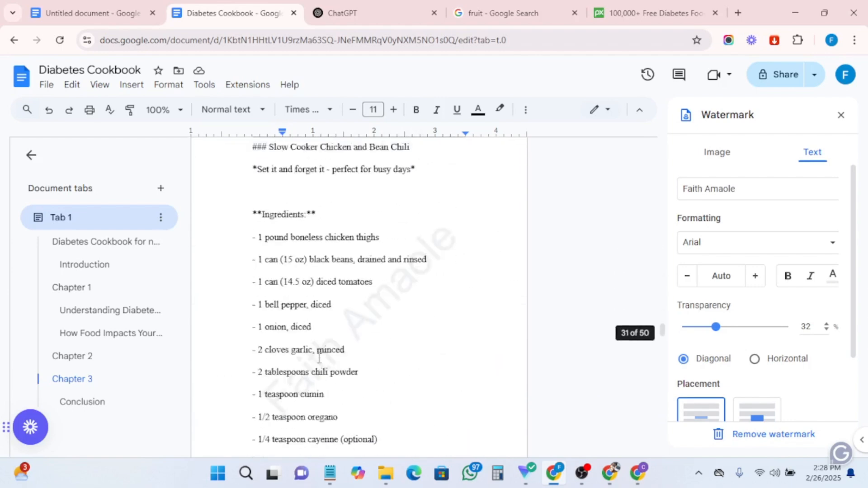
scroll(319, 359, down, 20)
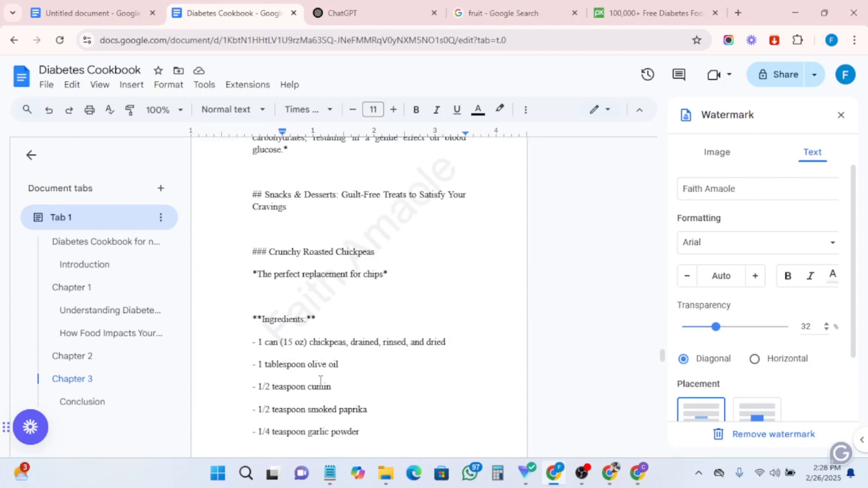
scroll(321, 381, down, 15)
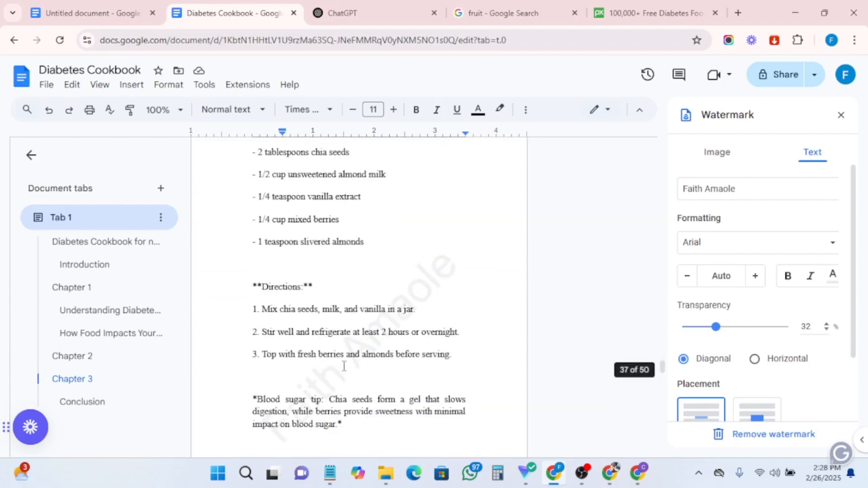
scroll(344, 366, down, 15)
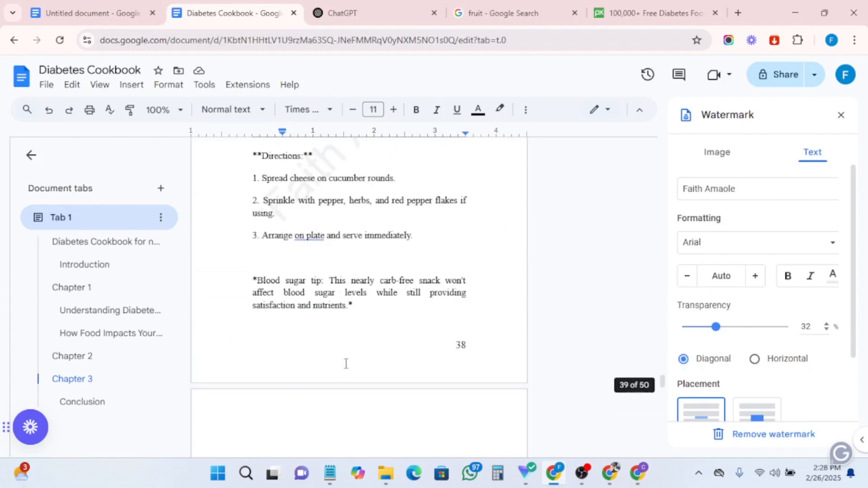
scroll(361, 344, down, 5)
scroll(361, 342, up, 4)
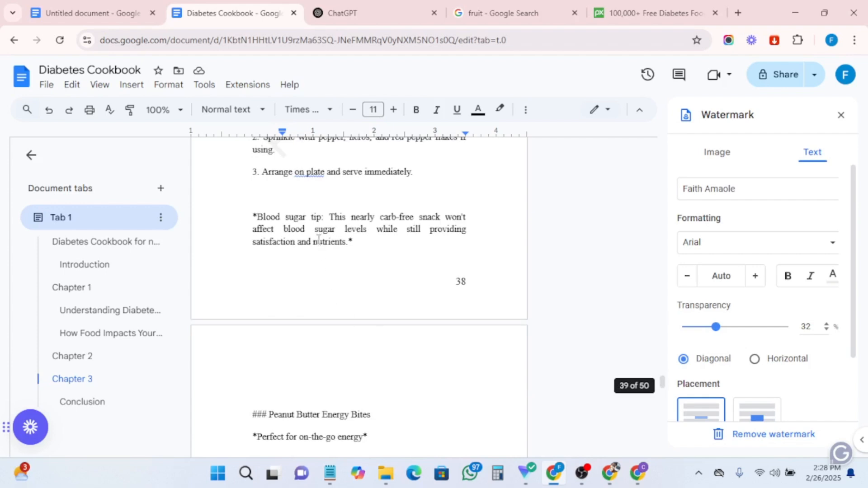
- Bold the 'Blood sugar tip:' label on page 38 and delete the asterisk in front of it
drag(323, 218, 260, 211)
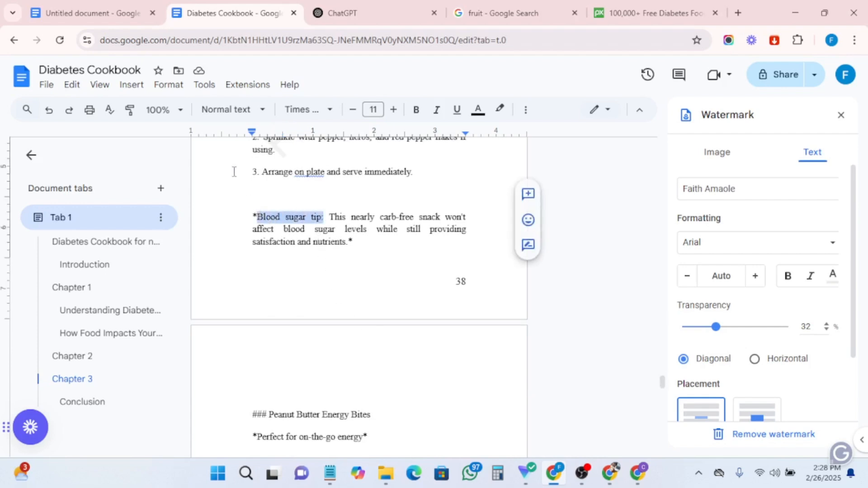
click(419, 115)
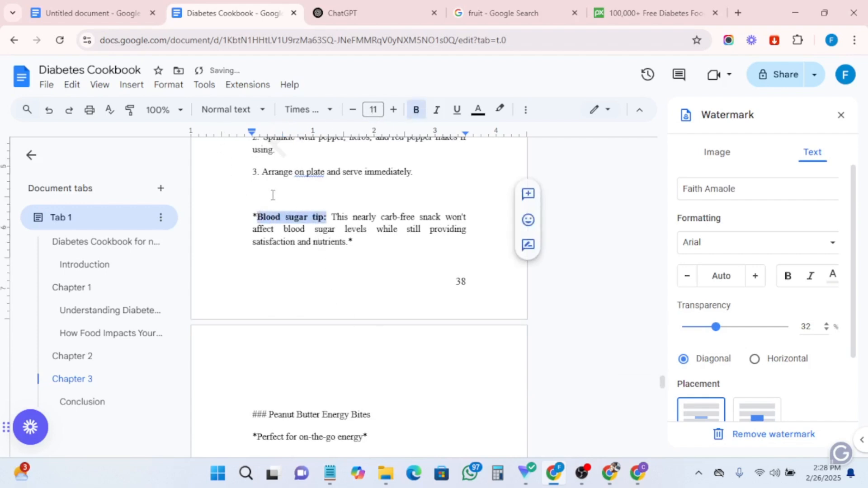
click(259, 214)
key(BackSpace)
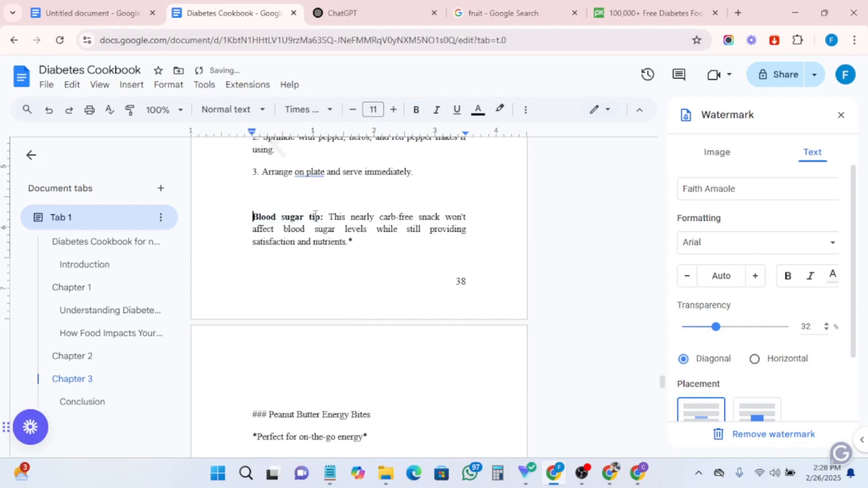
- Colour the 'Blood sugar tip:' label red
drag(304, 216, 252, 220)
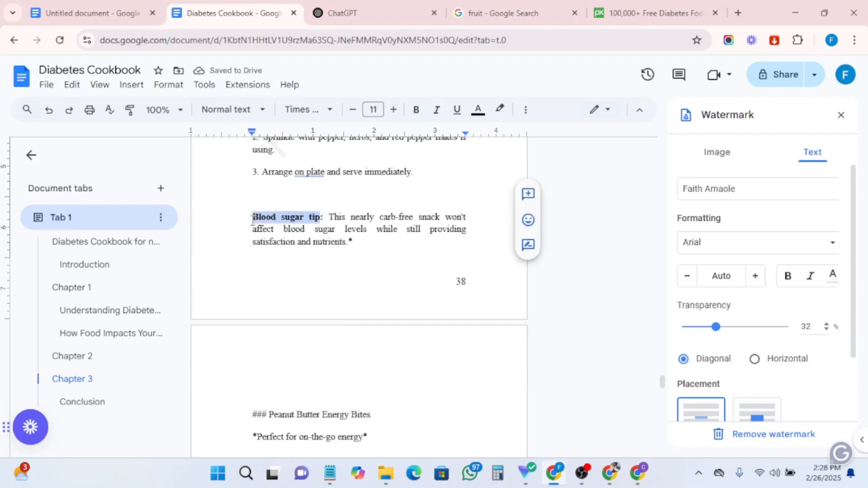
click(478, 110)
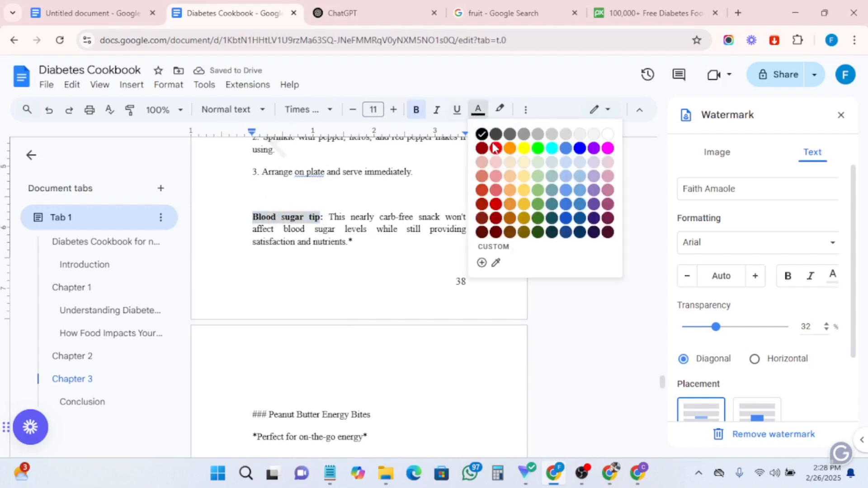
click(495, 148)
click(360, 246)
- Remove the asterisks around the 'Directions:' label of the cheese and cucumber recipe, bold it and increase its size to 12 pt
scroll(302, 309, up, 1)
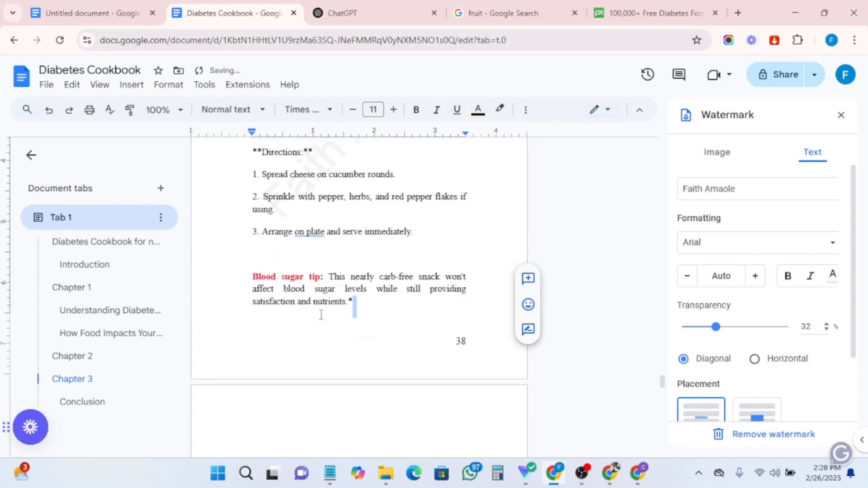
scroll(322, 314, down, 3)
scroll(351, 291, up, 4)
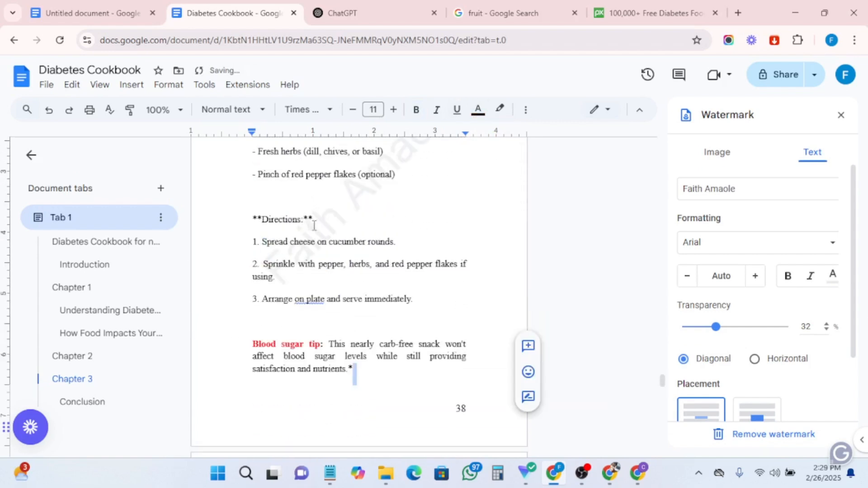
click(314, 220)
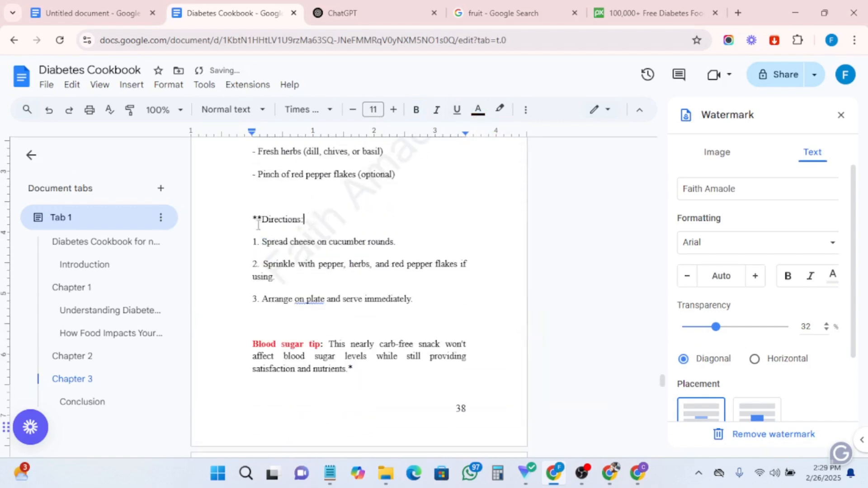
drag(299, 214, 246, 216)
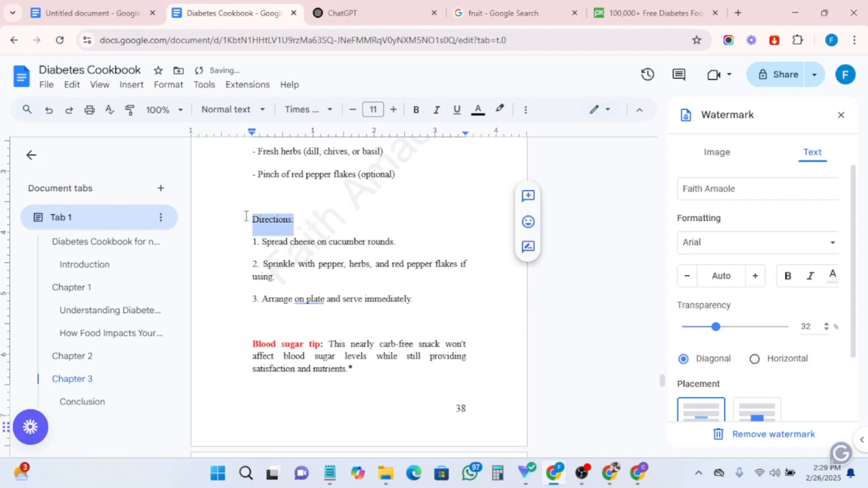
click(394, 110)
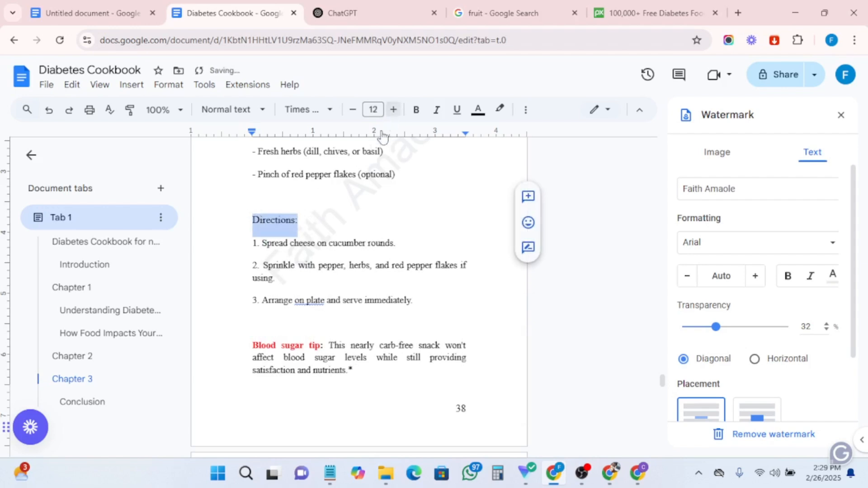
- Accept the grammar suggestions 'on a plate', 'in an airtight' and 'in the refrigerator' in the recipe directions
click(314, 301)
click(319, 284)
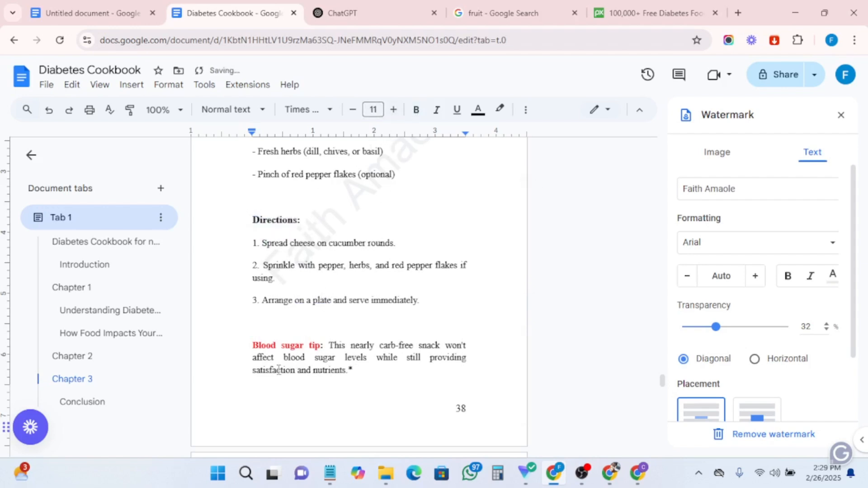
scroll(398, 335, down, 5)
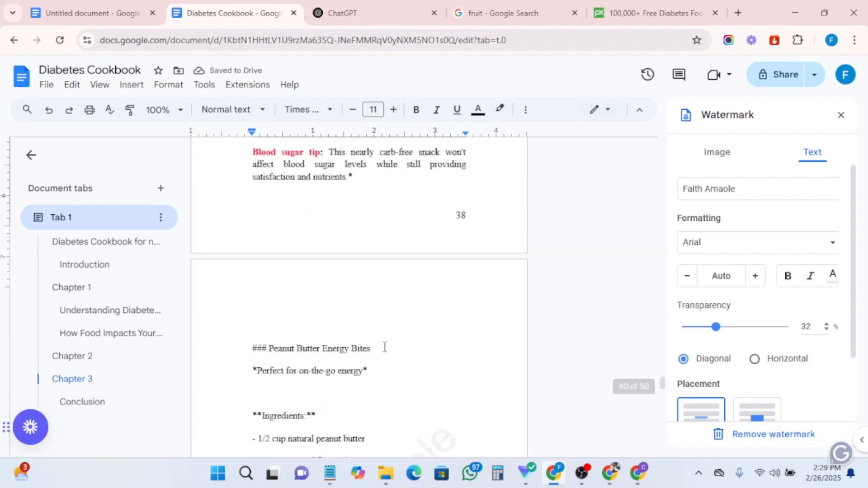
scroll(346, 358, down, 13)
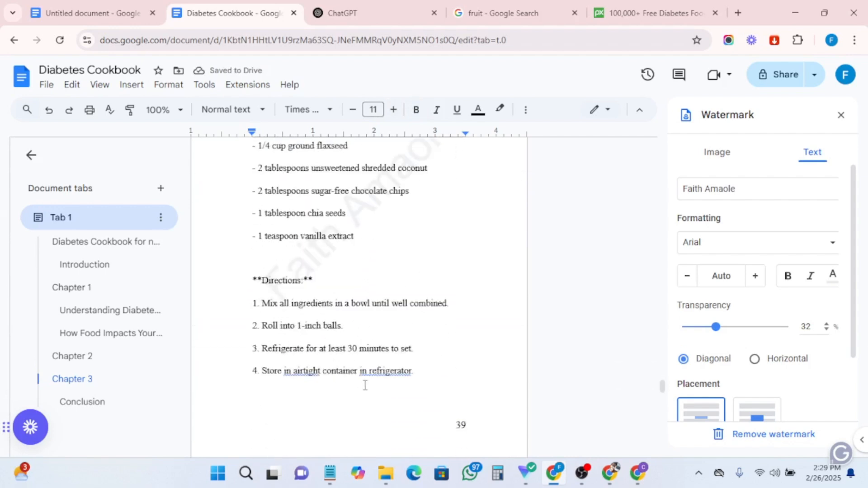
scroll(365, 382, up, 4)
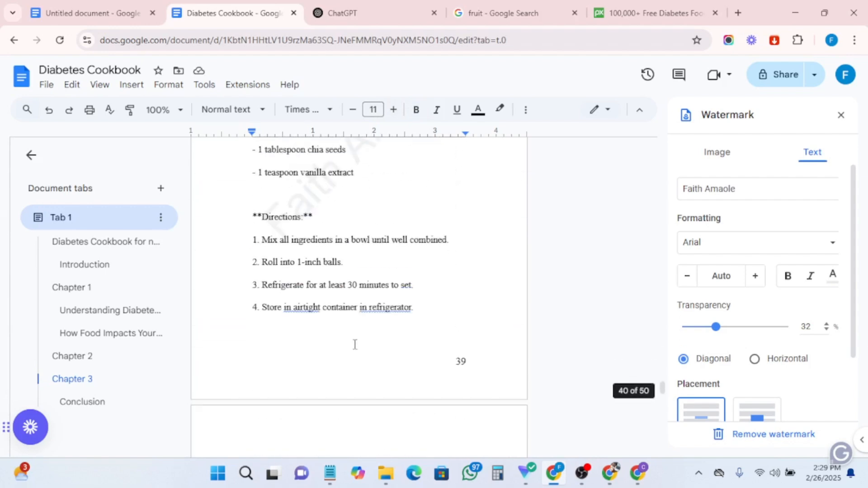
click(384, 315)
click(403, 289)
click(287, 309)
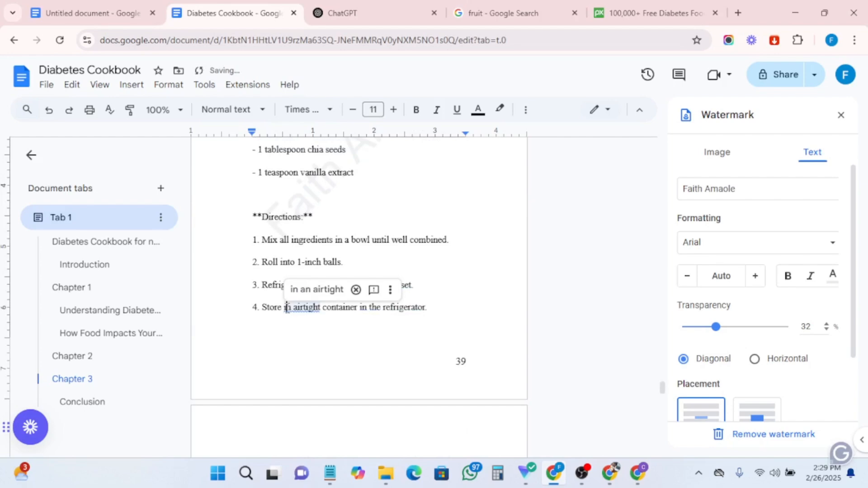
click(310, 294)
- Scroll back up through the recipe and meal-planning pages toward the start of the document
scroll(306, 345, up, 15)
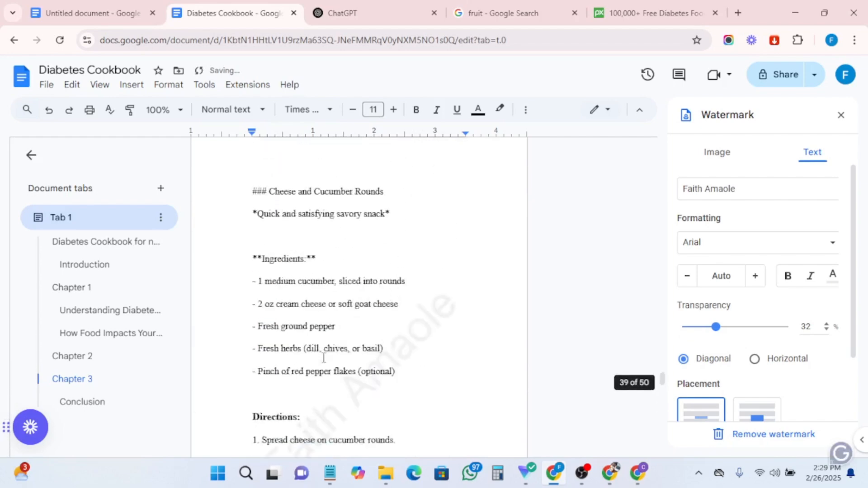
scroll(324, 358, up, 20)
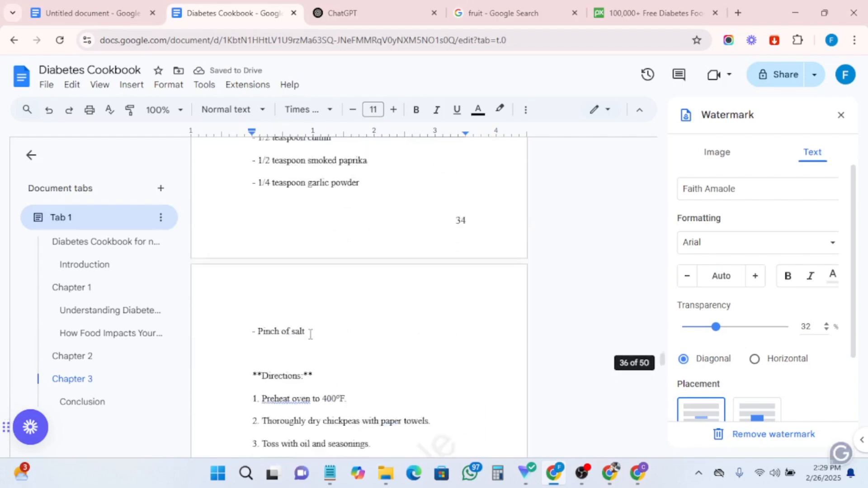
scroll(311, 335, up, 5)
scroll(296, 287, up, 20)
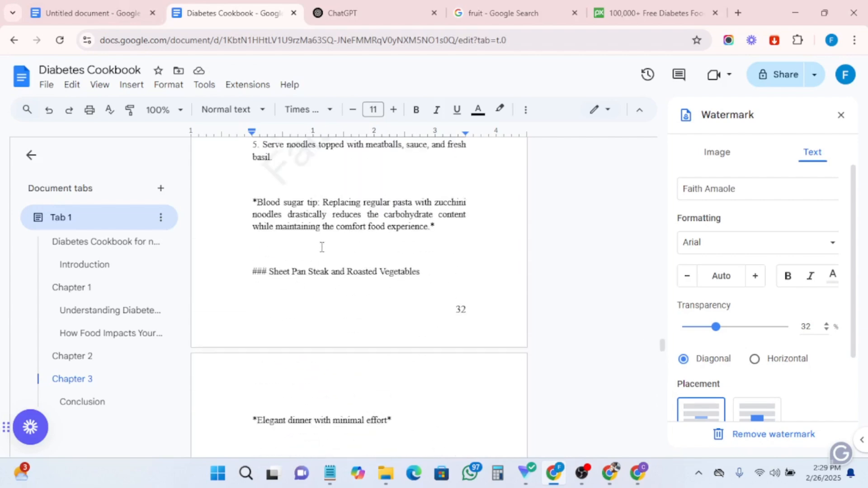
scroll(322, 247, up, 10)
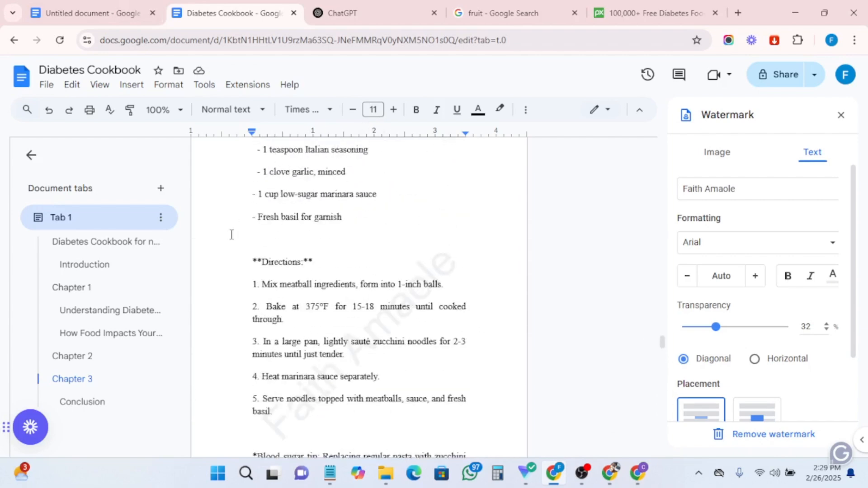
scroll(271, 235, up, 20)
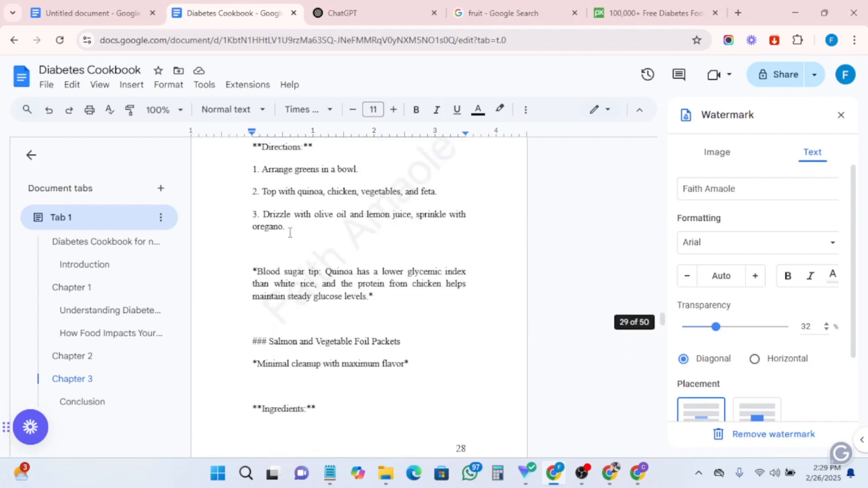
scroll(290, 233, up, 20)
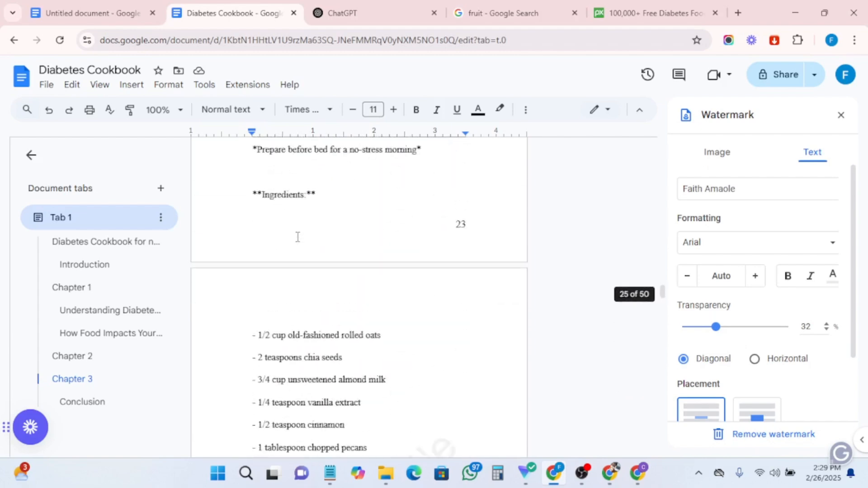
scroll(298, 238, up, 10)
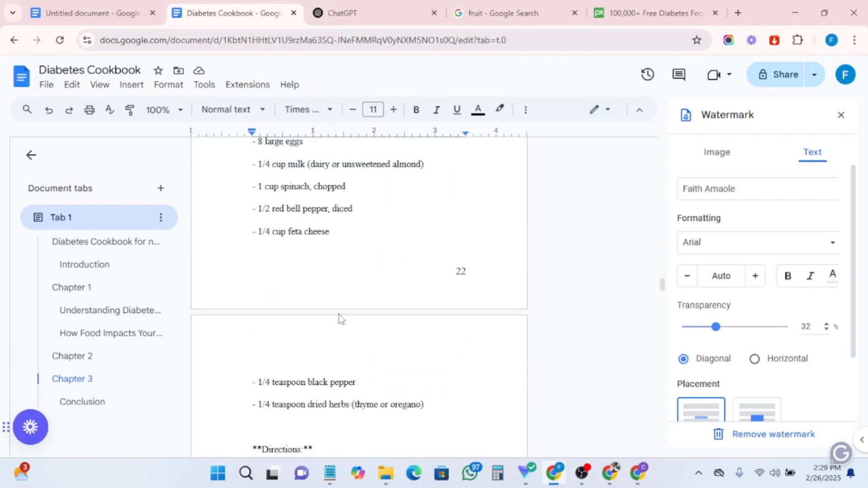
scroll(338, 314, up, 15)
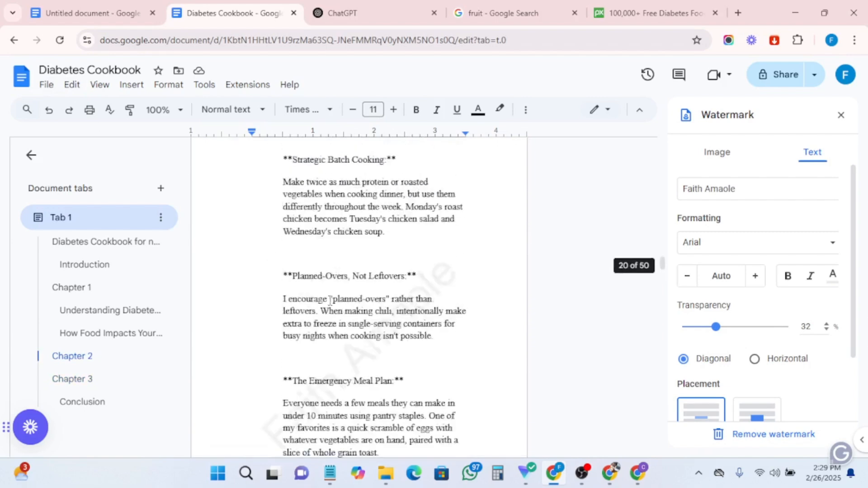
scroll(330, 300, up, 10)
scroll(335, 303, up, 15)
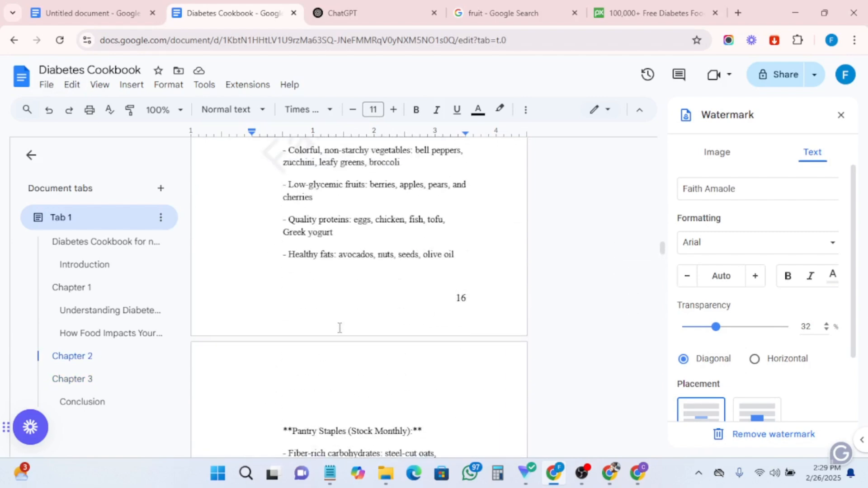
scroll(354, 320, up, 20)
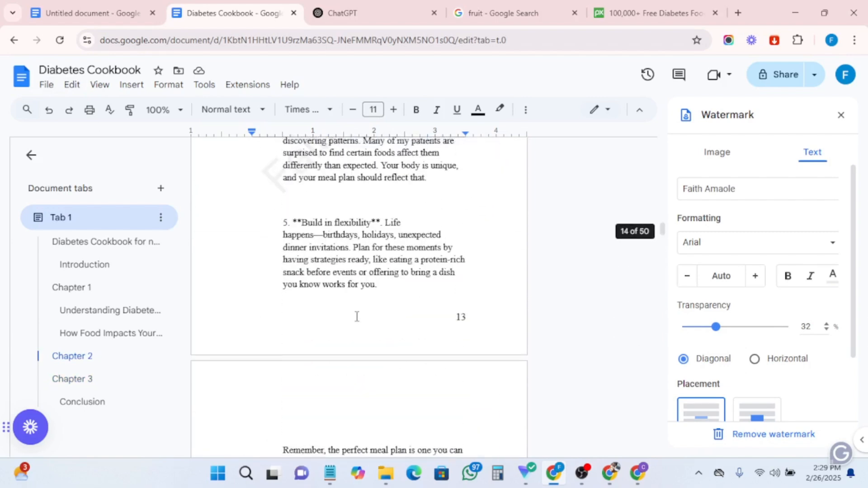
- Insert a table of contents with blue links below the 'Time of contents' heading
click(443, 266)
scroll(279, 380, down, 4)
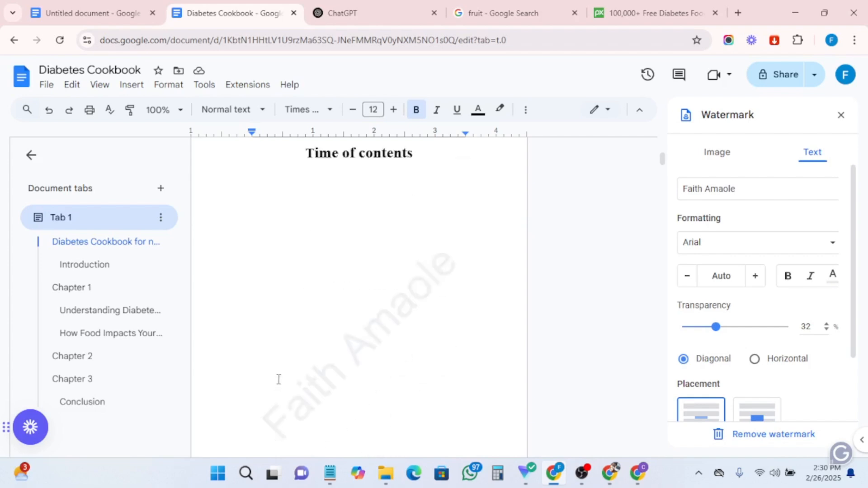
scroll(284, 246, up, 3)
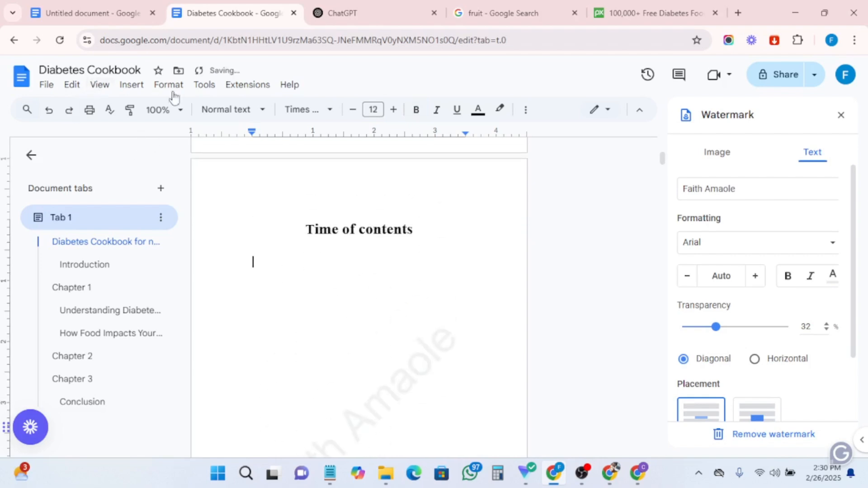
click(125, 84)
mouse_move(171, 439)
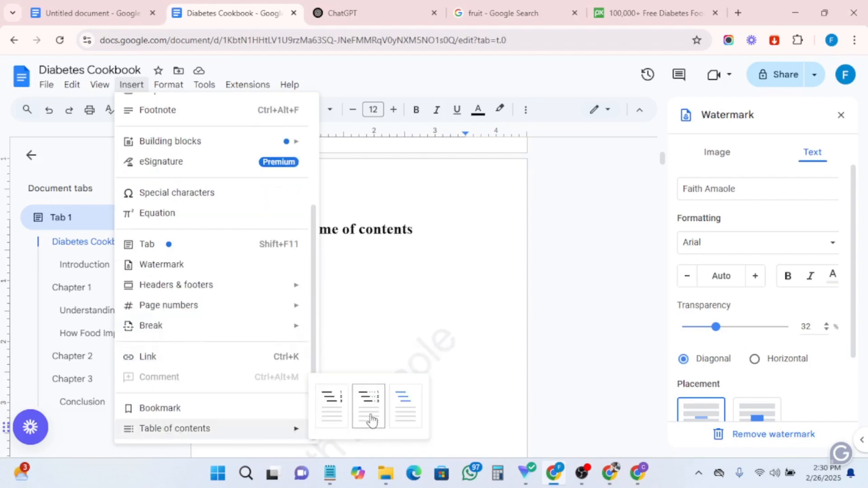
click(406, 405)
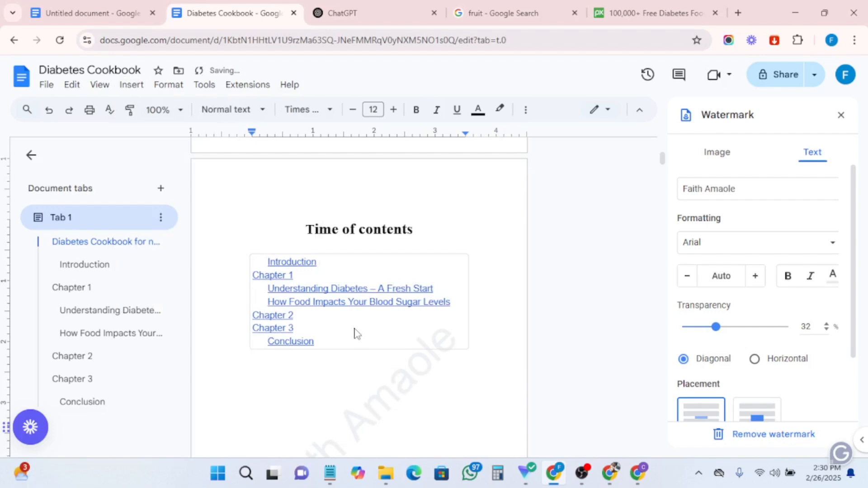
- Update the table of contents
scroll(356, 328, down, 4)
scroll(355, 327, up, 4)
click(254, 263)
click(217, 268)
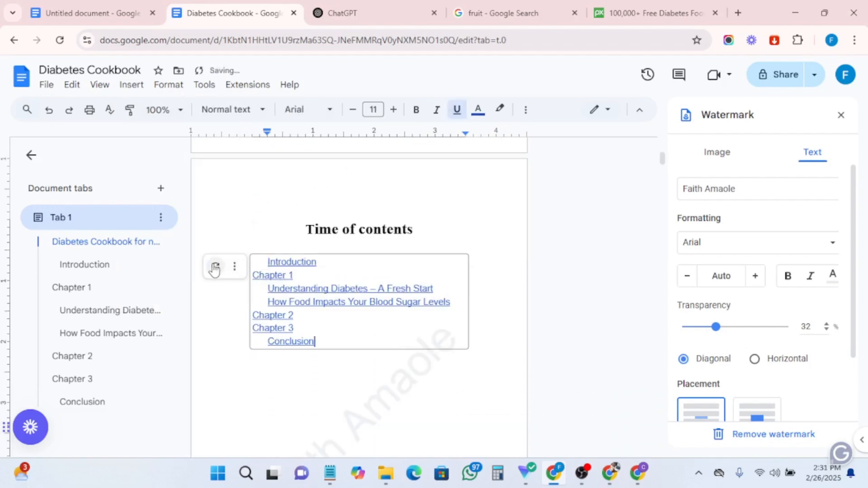
- Jump to Chapter 2 and make 'Meal Planning Made Simple' a Heading 2 in Times New Roman with a larger font size
scroll(288, 321, down, 20)
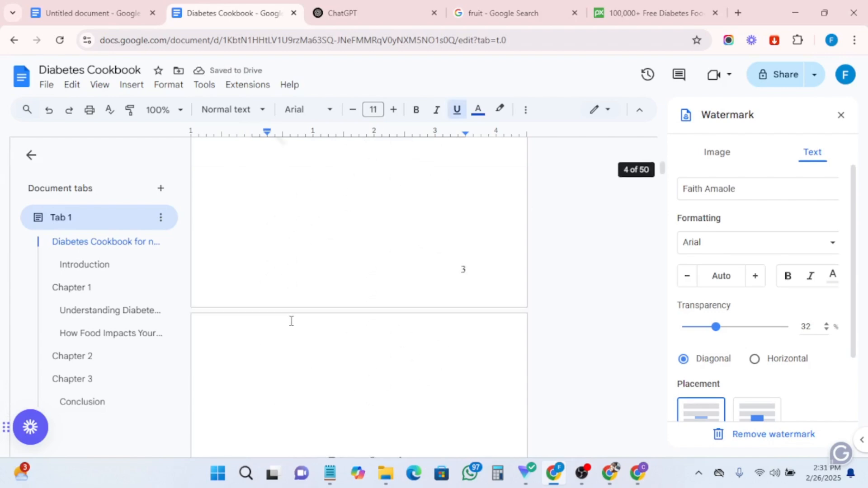
scroll(292, 322, down, 20)
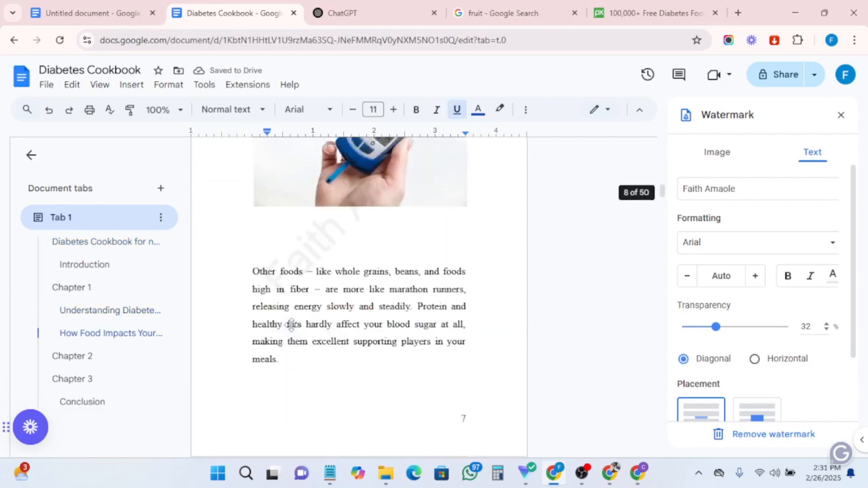
scroll(291, 325, down, 20)
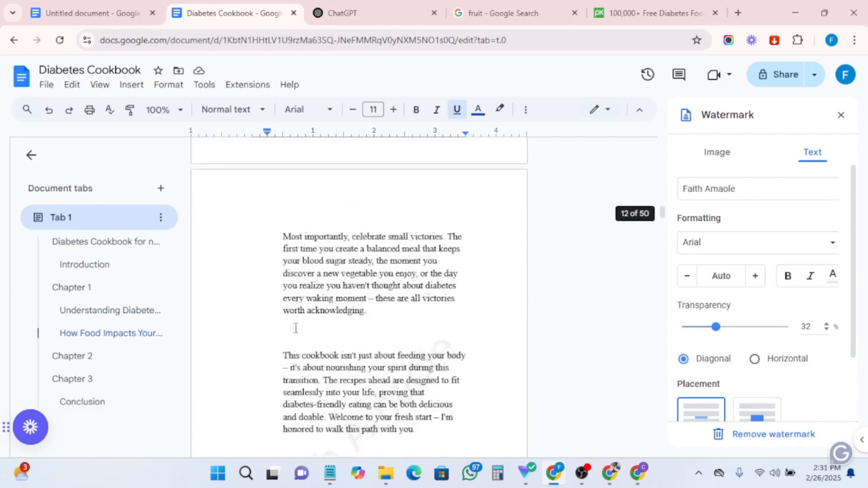
scroll(296, 330, down, 4)
click(72, 357)
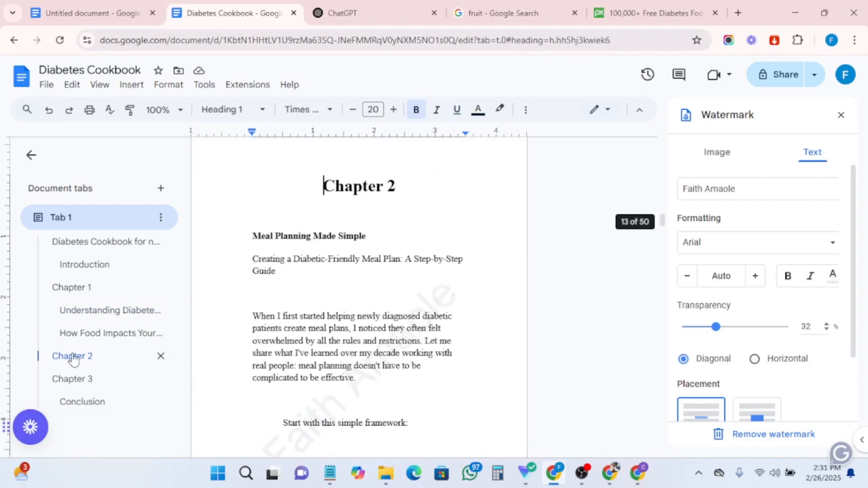
drag(252, 236, 384, 239)
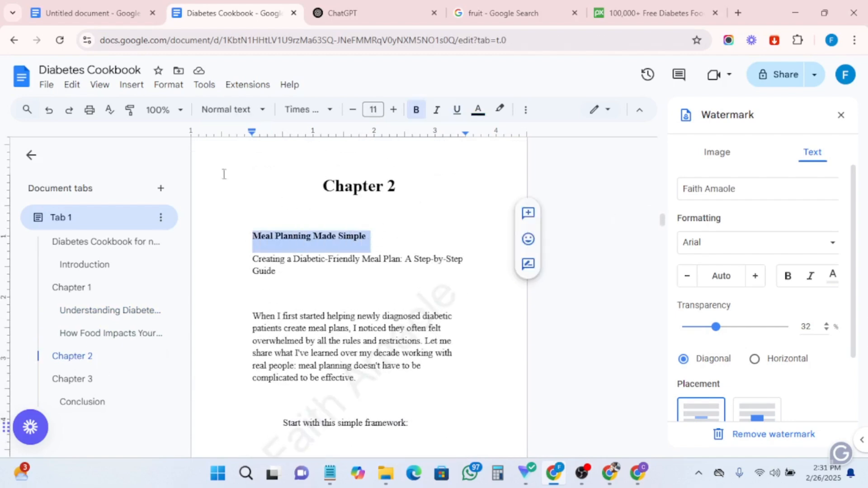
key(ctrl+alt+2)
click(296, 111)
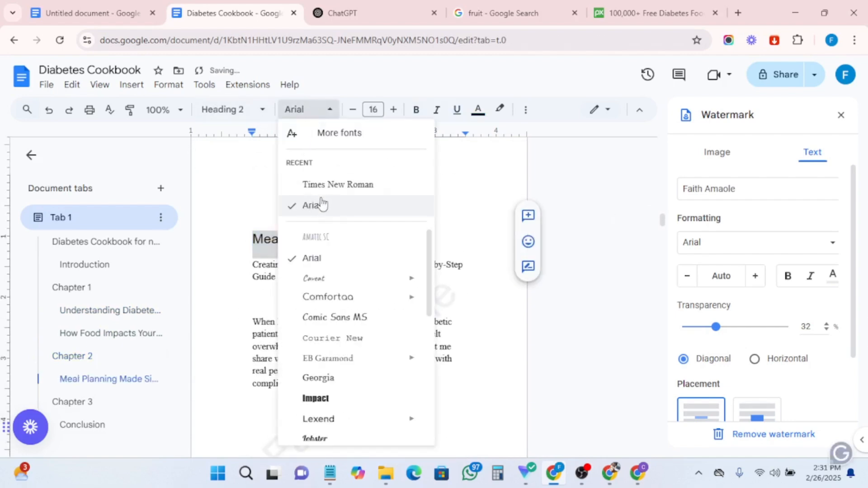
click(322, 184)
click(393, 110)
click(393, 110)
click(393, 110)
click(393, 110)
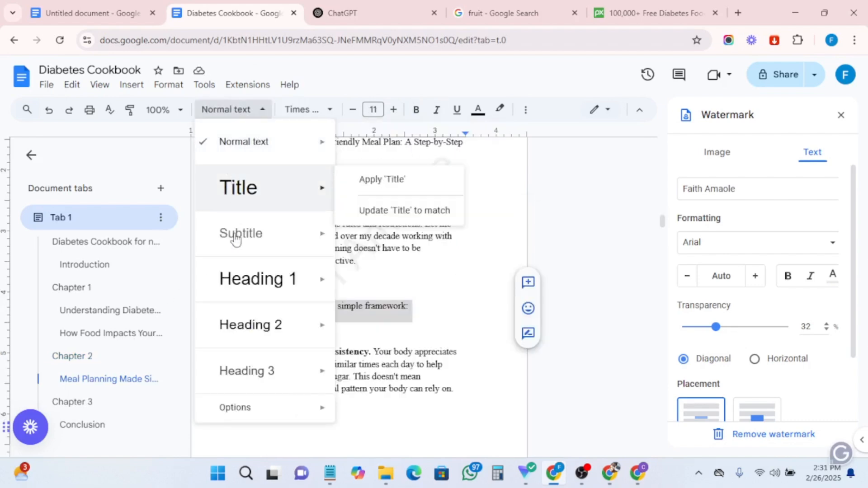
- Make 'Start with this simple framework:' a bold blue Heading 2 in Times New Roman at size 20, and remove its indent
click(247, 325)
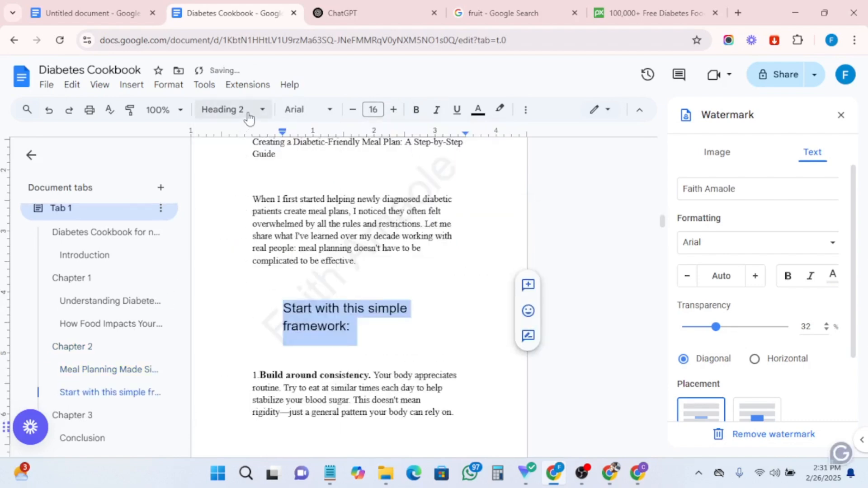
click(296, 110)
click(322, 184)
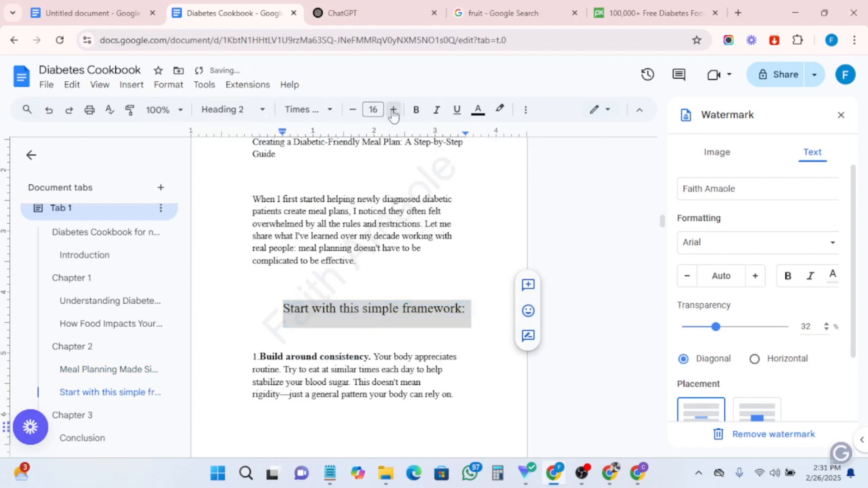
click(393, 110)
click(393, 110)
click(393, 110)
click(393, 109)
click(416, 110)
click(478, 110)
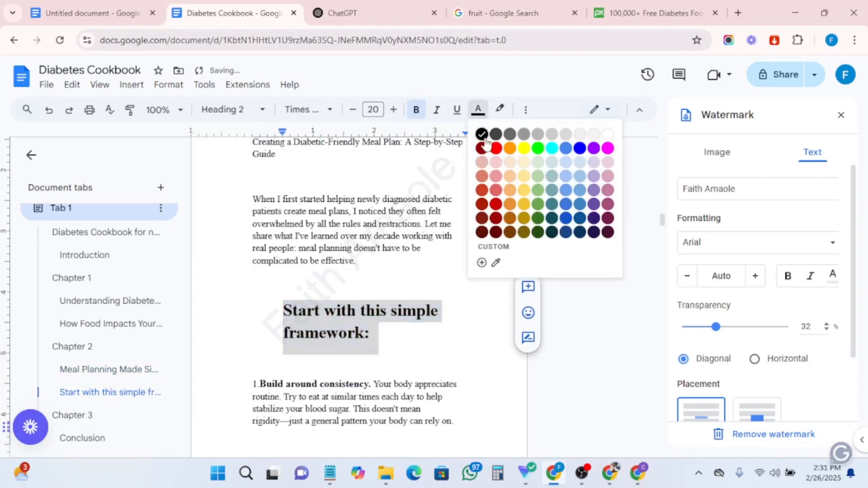
click(580, 149)
click(275, 313)
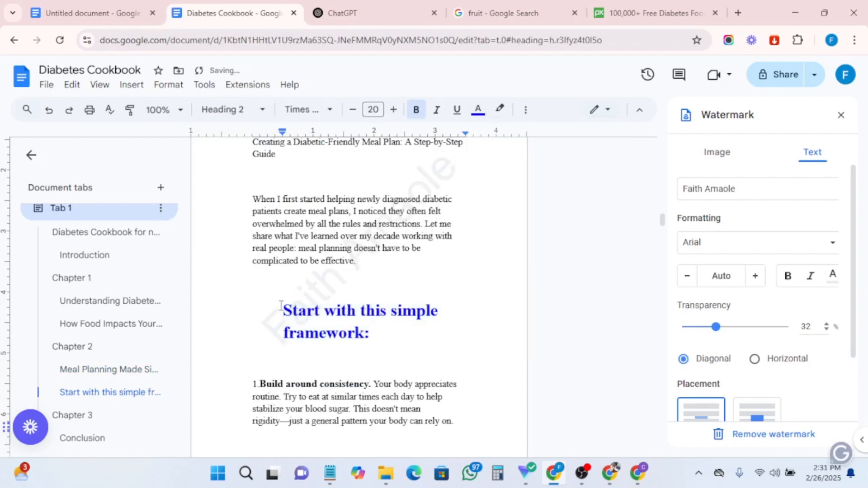
key(BackSpace)
- Jump to Chapter 3 and make '30 Delicious Recipes for Every Meal' a bold blue Heading 2 in Times New Roman, size 20
scroll(349, 325, down, 7)
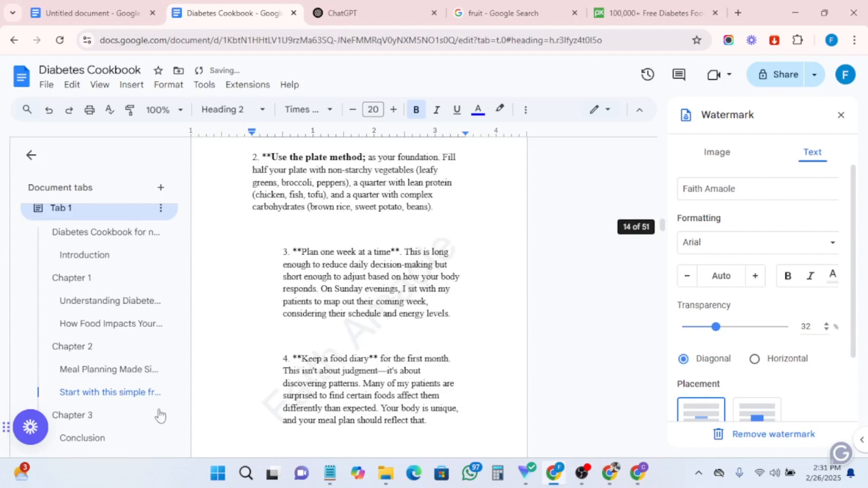
click(66, 415)
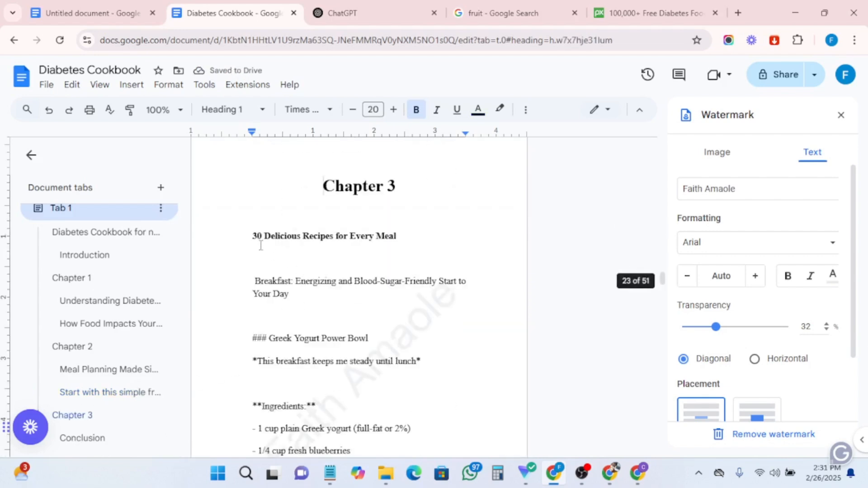
drag(254, 236, 450, 234)
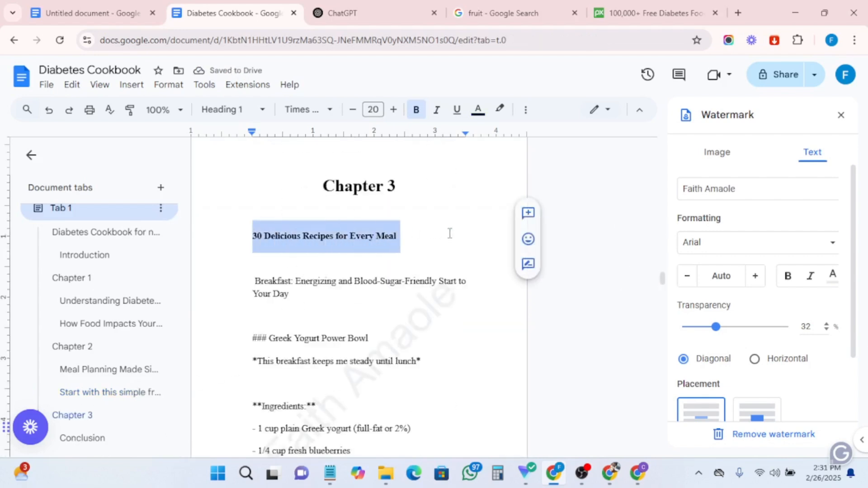
click(224, 110)
click(251, 330)
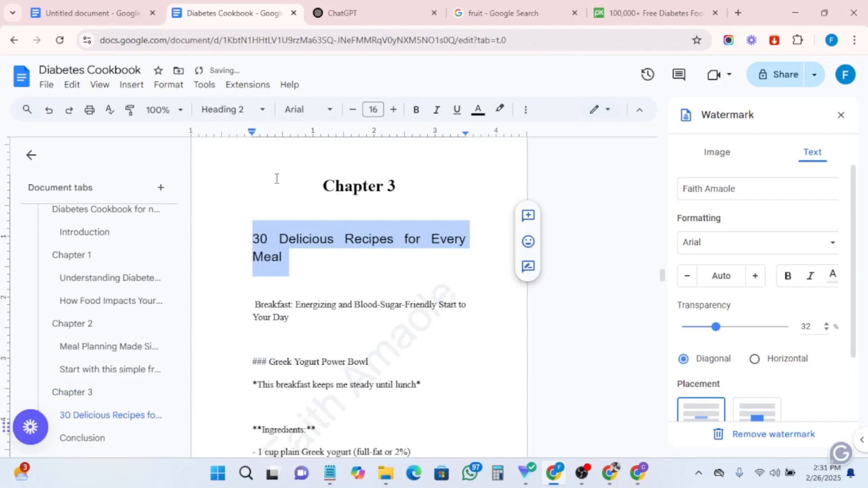
click(294, 109)
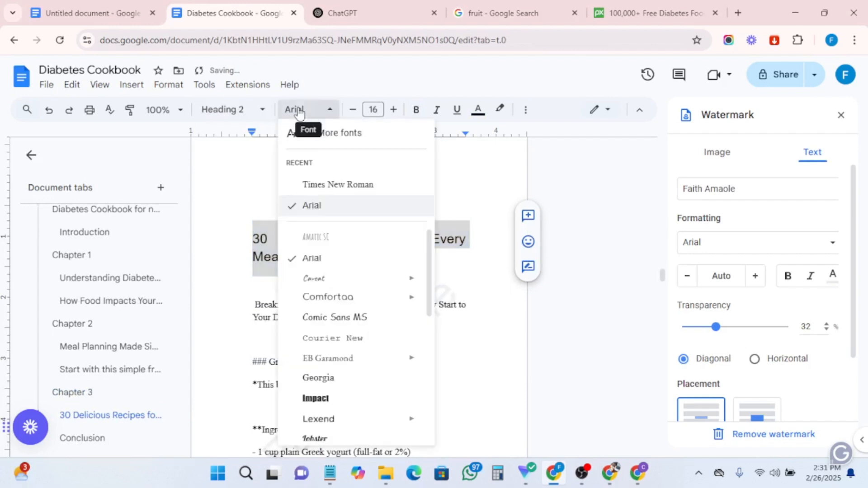
click(318, 188)
click(393, 110)
click(394, 110)
click(393, 110)
click(394, 110)
click(478, 113)
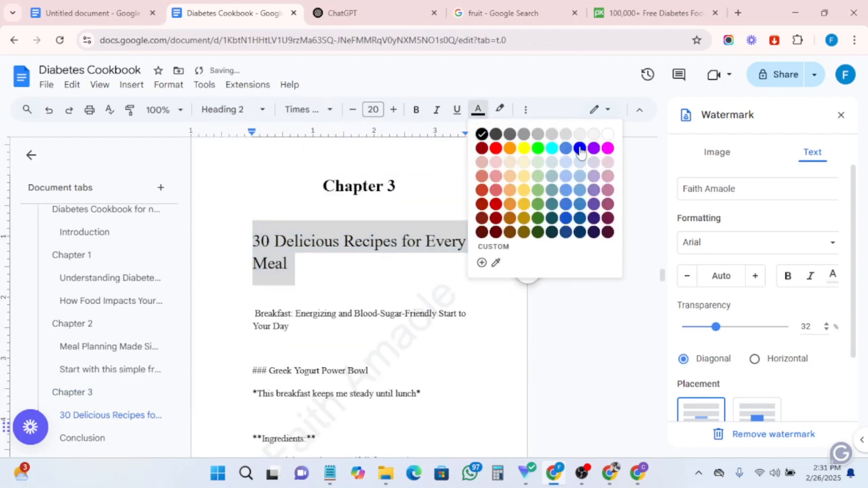
click(581, 149)
click(416, 109)
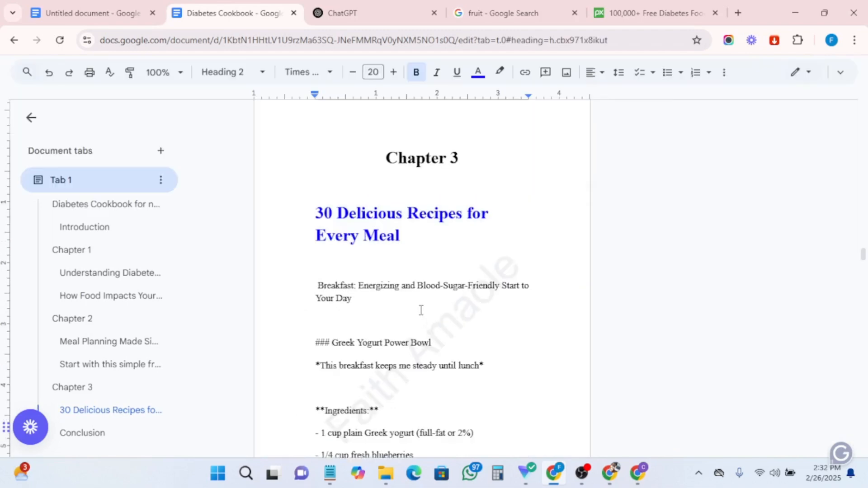
- Return to the start of the document and update the table of contents
scroll(419, 291, up, 10)
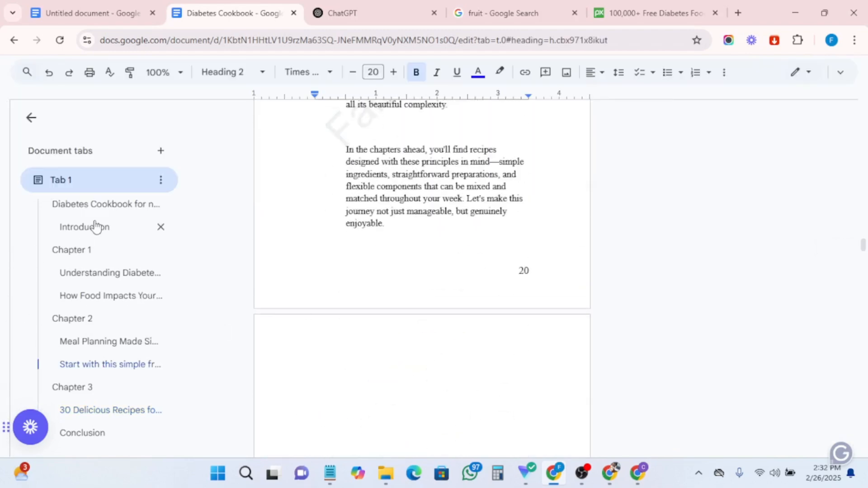
click(70, 183)
click(67, 186)
click(67, 209)
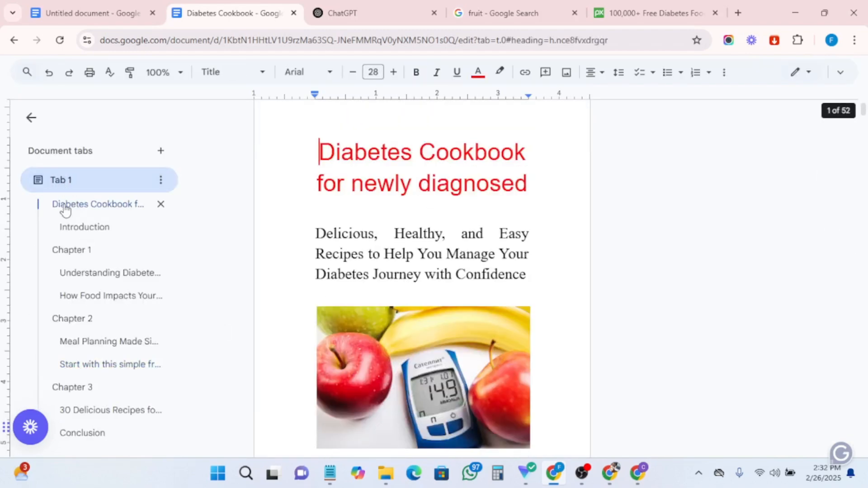
scroll(407, 204, down, 20)
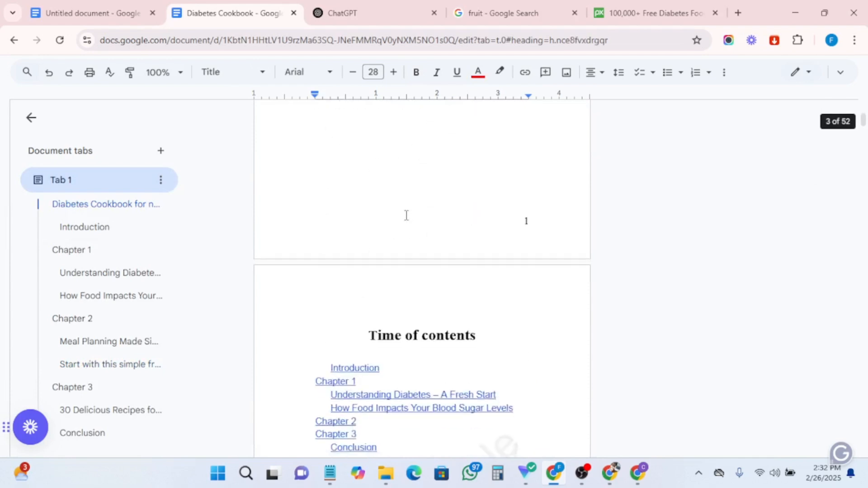
scroll(407, 215, down, 5)
scroll(407, 216, up, 4)
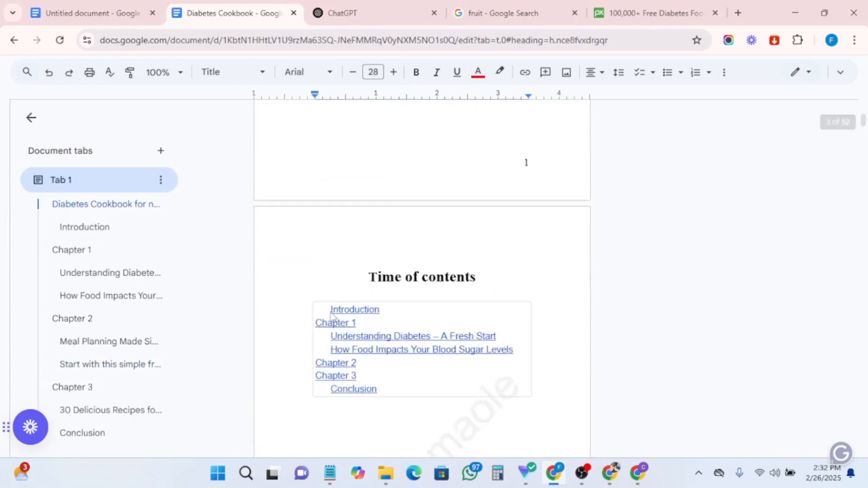
click(337, 327)
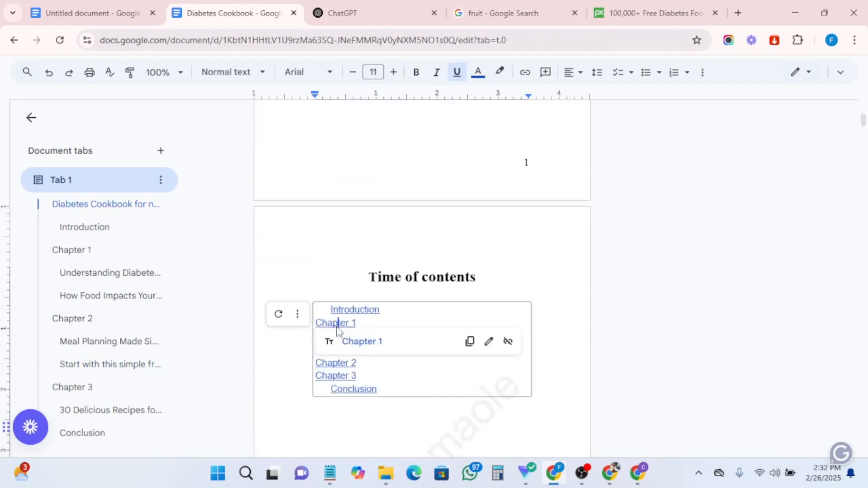
click(279, 315)
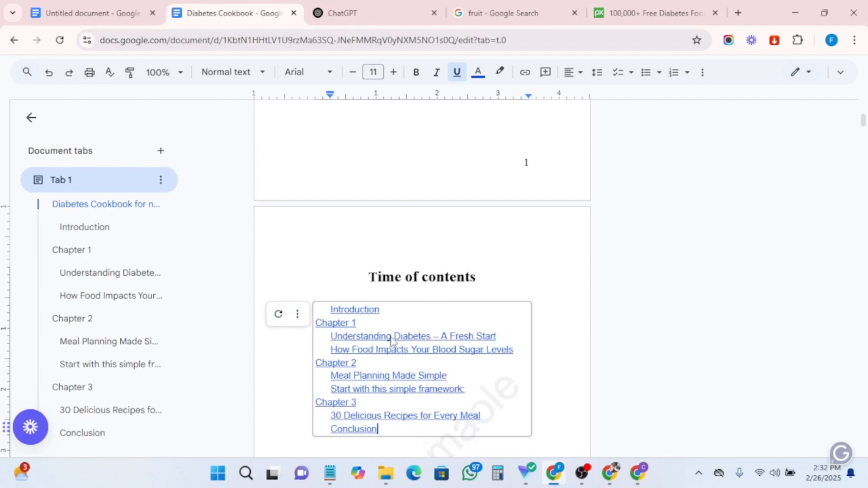
- Replace the linked table of contents with a new one in the style showing dotted page numbers
click(298, 314)
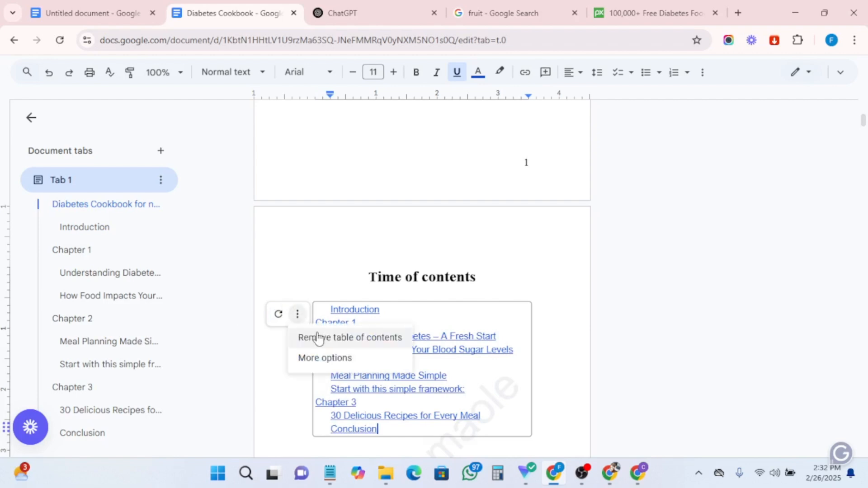
click(319, 338)
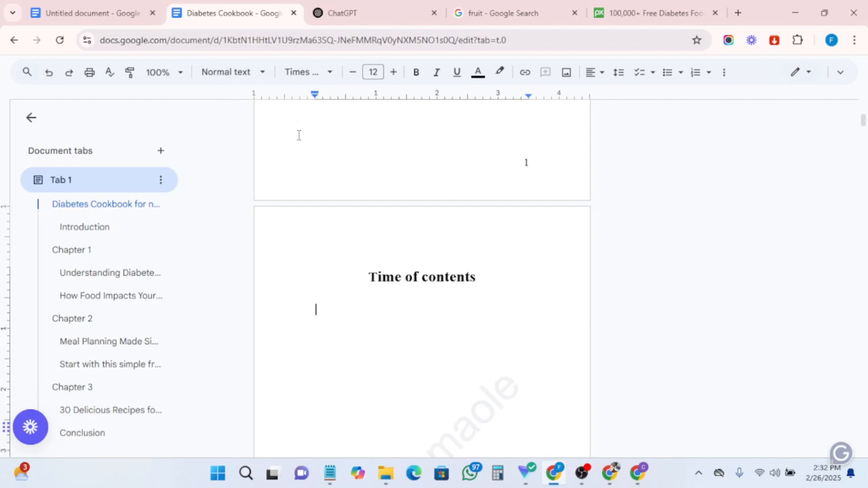
scroll(299, 135, up, 8)
key(ctrl+shift+f)
click(131, 85)
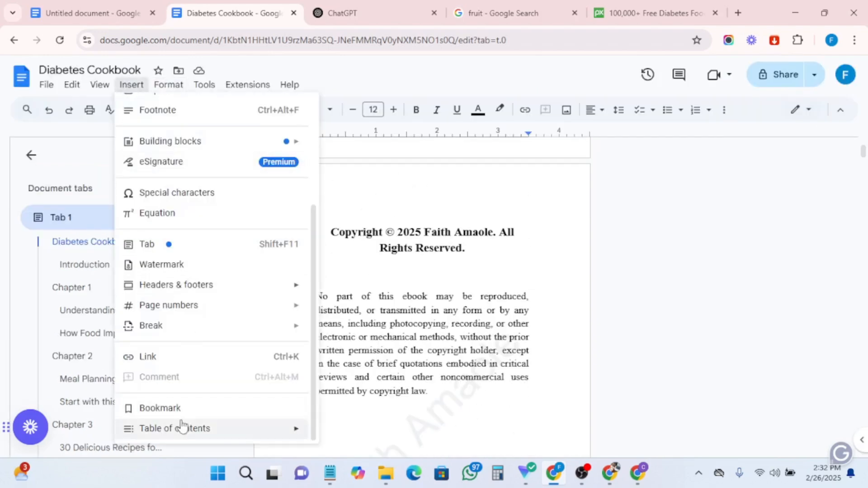
mouse_move(181, 427)
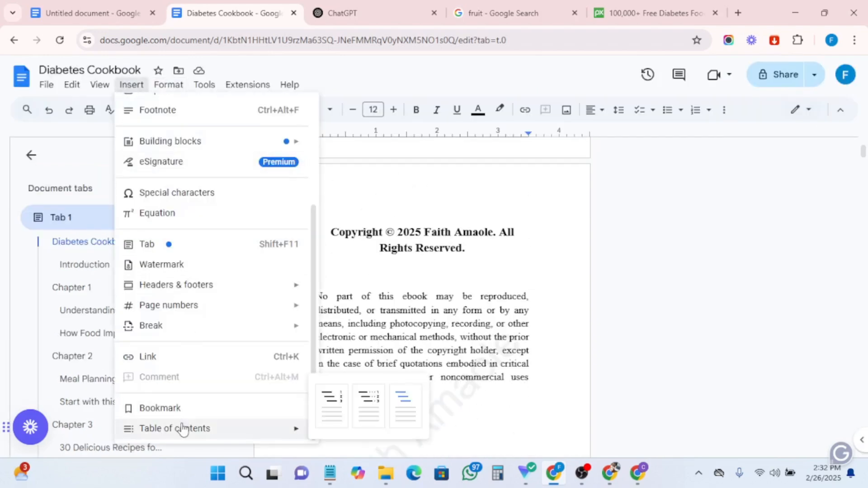
click(365, 413)
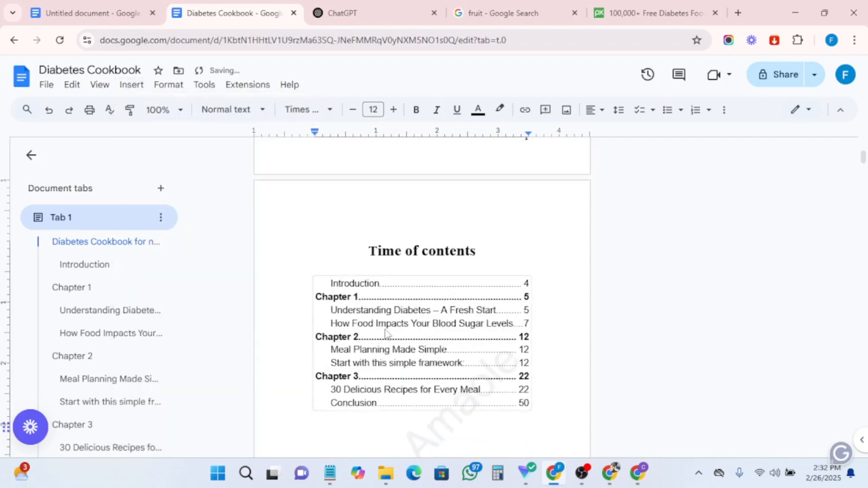
- Delete the empty lines between the table of contents and the Introduction heading
scroll(386, 333, down, 2)
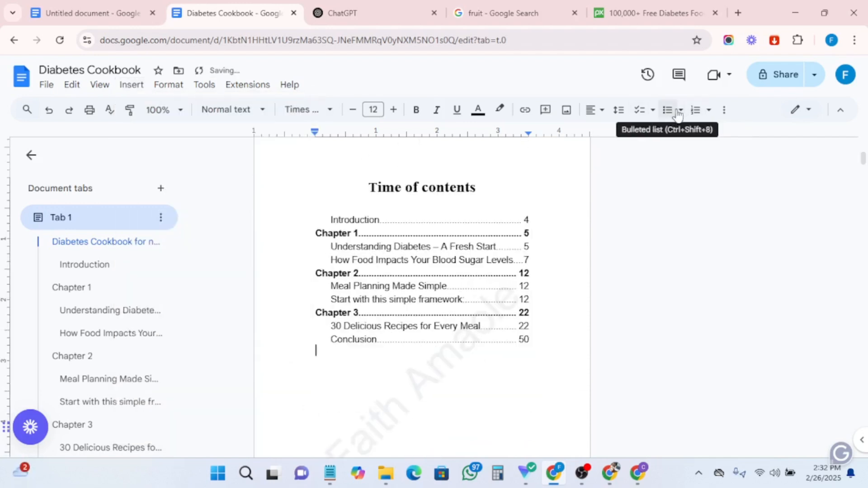
click(619, 110)
click(333, 389)
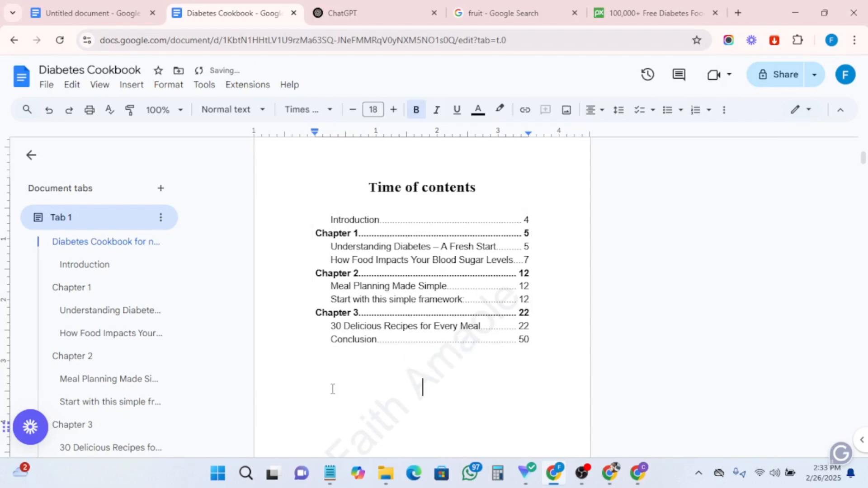
scroll(409, 289, up, 2)
scroll(437, 282, down, 10)
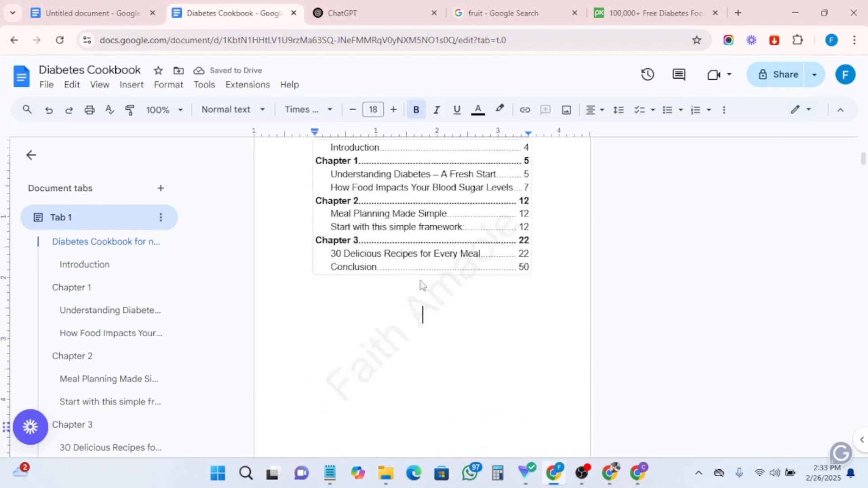
scroll(419, 369, down, 7)
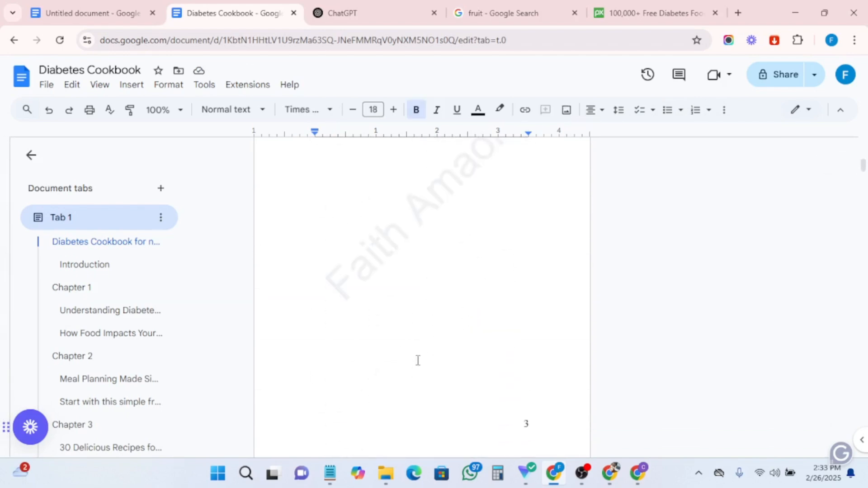
click(317, 311)
key(BackSpace)
key(BackSpace)
key(BackSpace)
scroll(371, 330, up, 5)
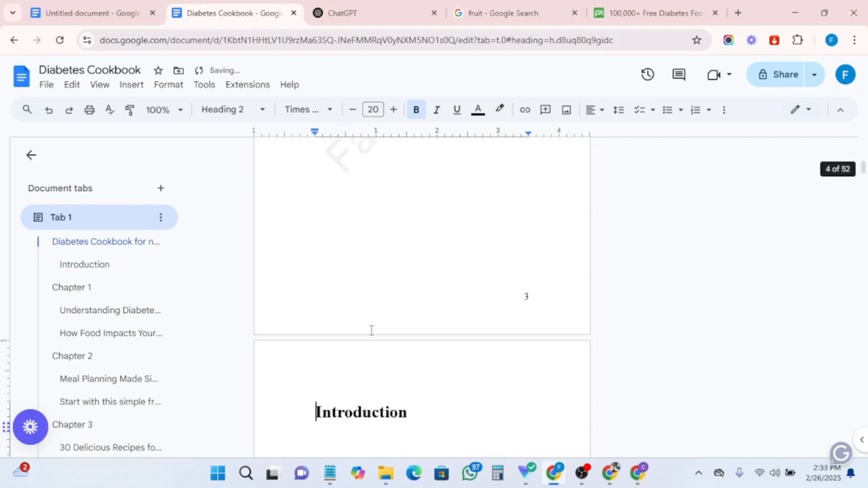
key(BackSpace)
key(BackSpace)
key(BackSpace)
key(BackSpace)
key(BackSpace)
key(BackSpace)
key(BackSpace)
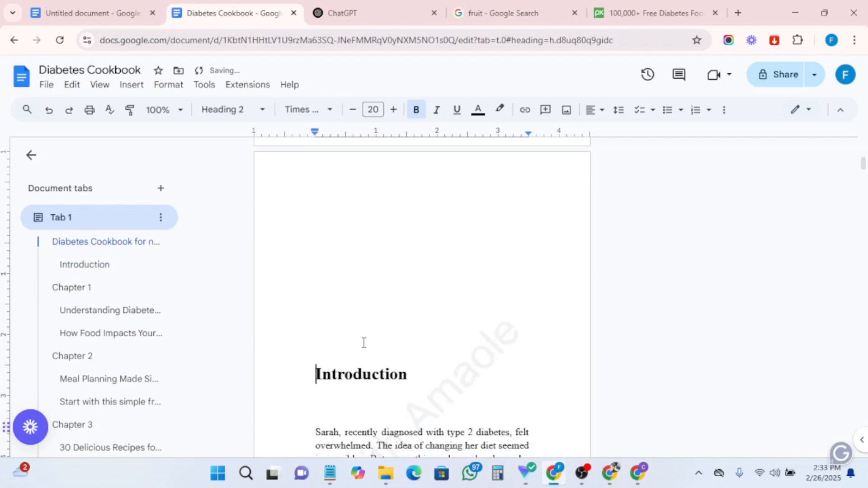
key(BackSpace)
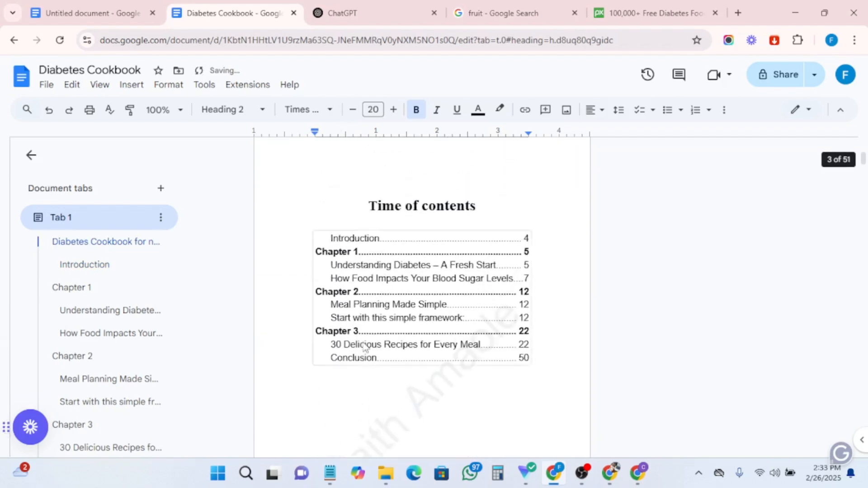
- Select the Introduction heading and center it on the page
scroll(366, 343, down, 2)
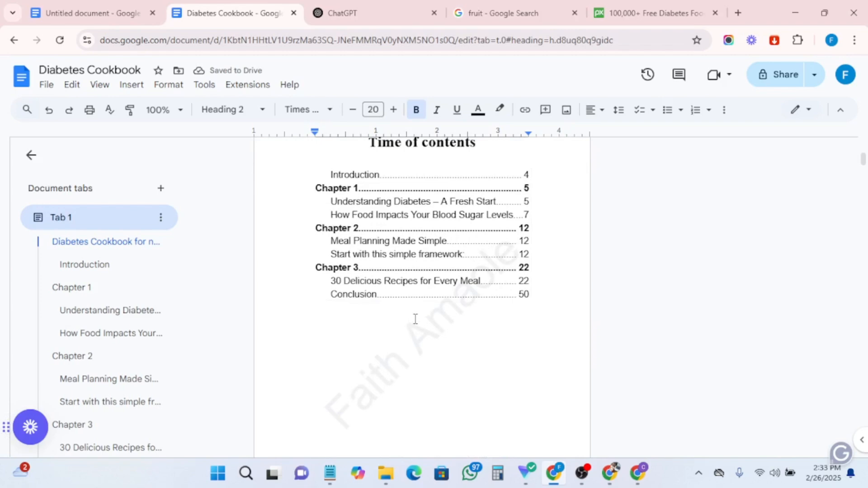
scroll(415, 319, down, 8)
drag(316, 287, 413, 282)
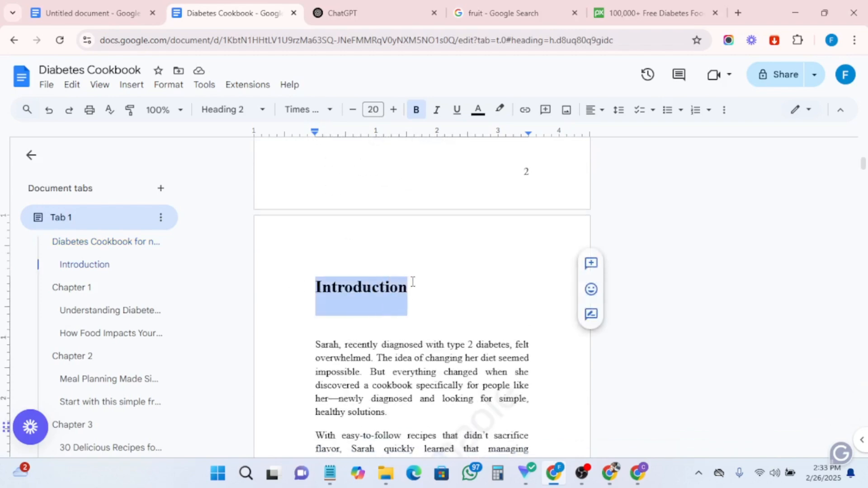
key(ctrl+e)
- Follow the table of contents link for '30 Delicious Recipes for Every Meal' to test it
scroll(372, 302, up, 10)
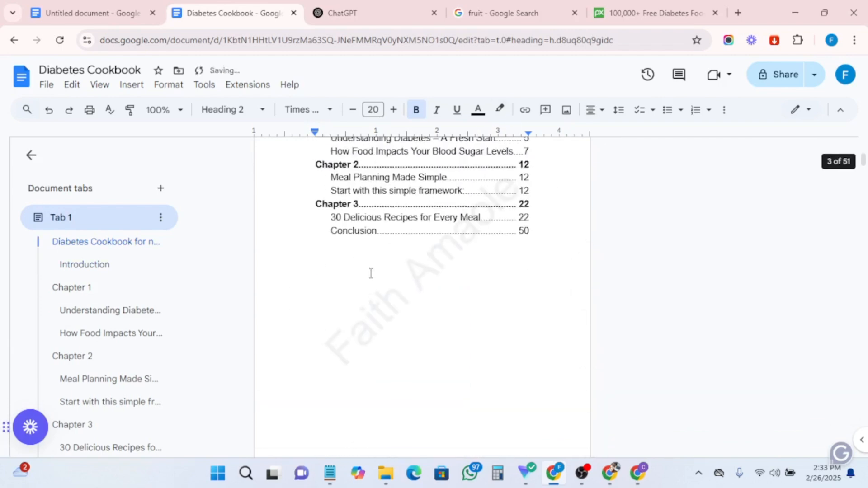
scroll(362, 400, down, 2)
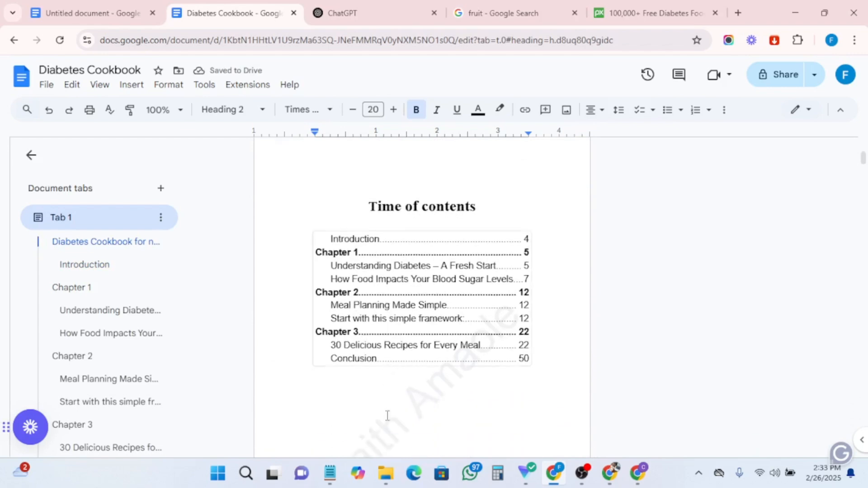
click(392, 348)
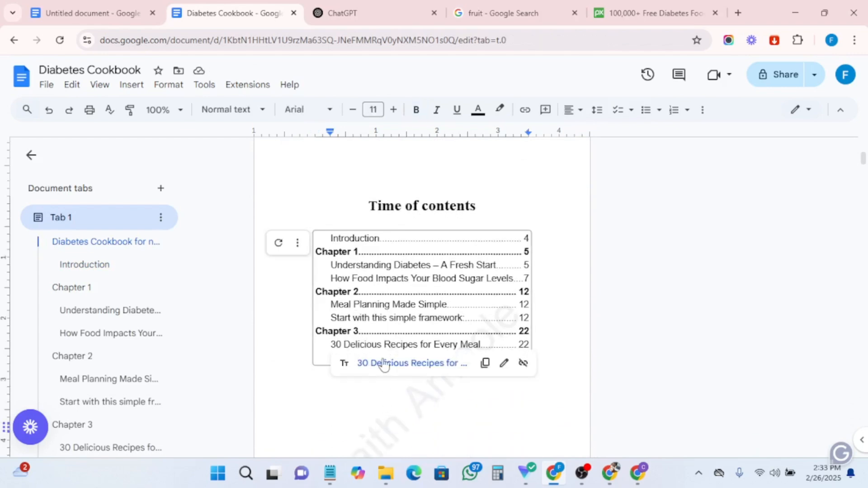
click(384, 364)
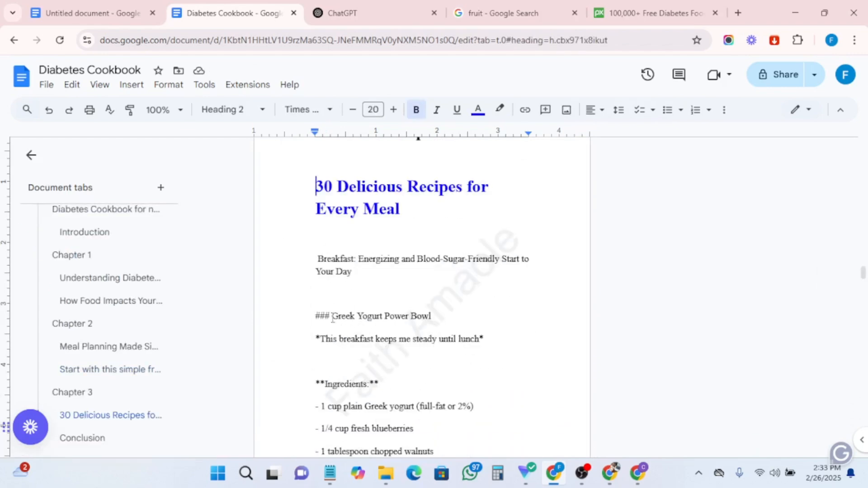
- Download the document as a PDF Document (.pdf) and open the downloaded Diabetes Cookbook.pdf file
scroll(332, 320, down, 15)
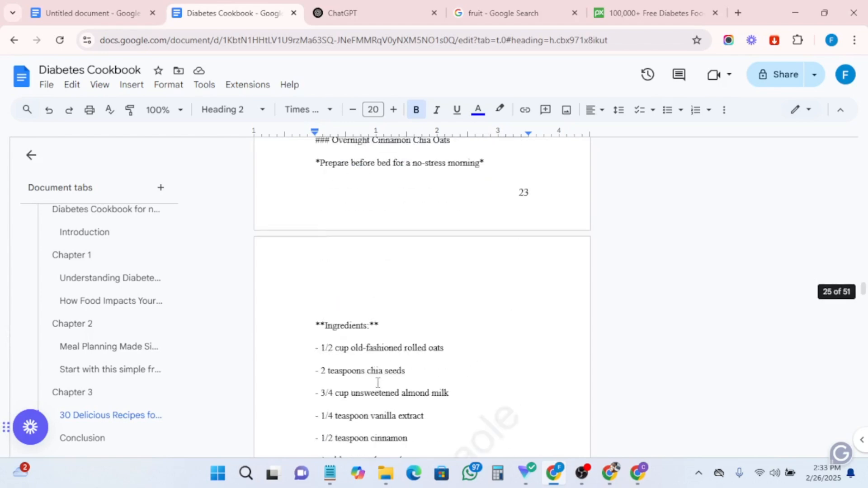
scroll(378, 383, down, 5)
scroll(433, 341, up, 6)
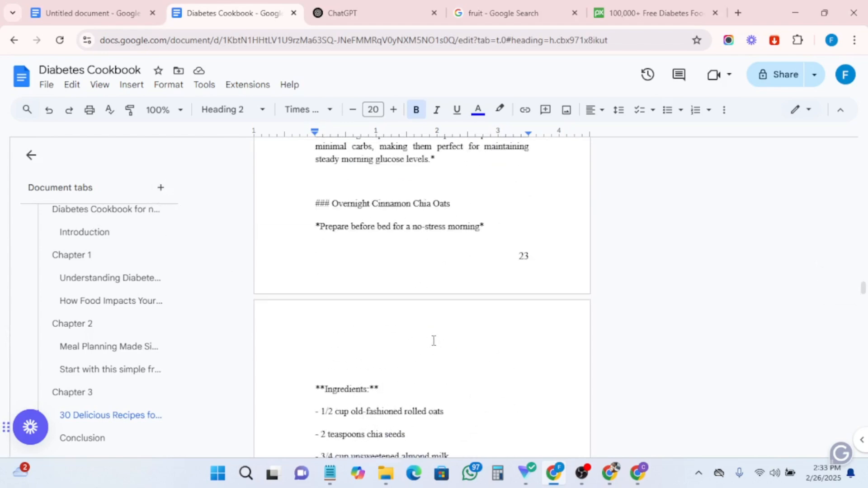
scroll(433, 340, up, 8)
scroll(434, 282, up, 20)
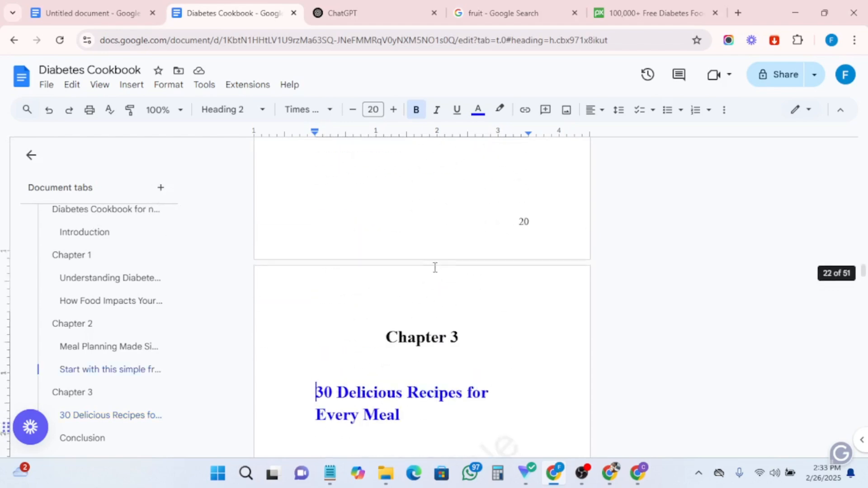
scroll(446, 239, up, 12)
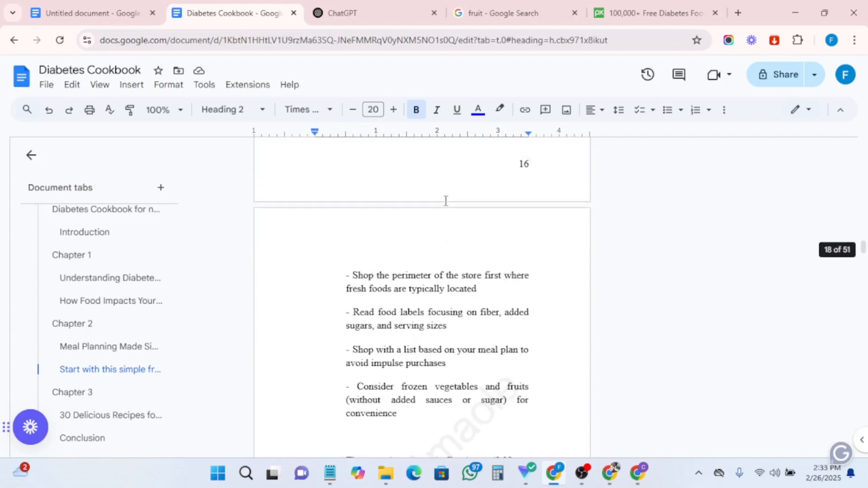
click(46, 85)
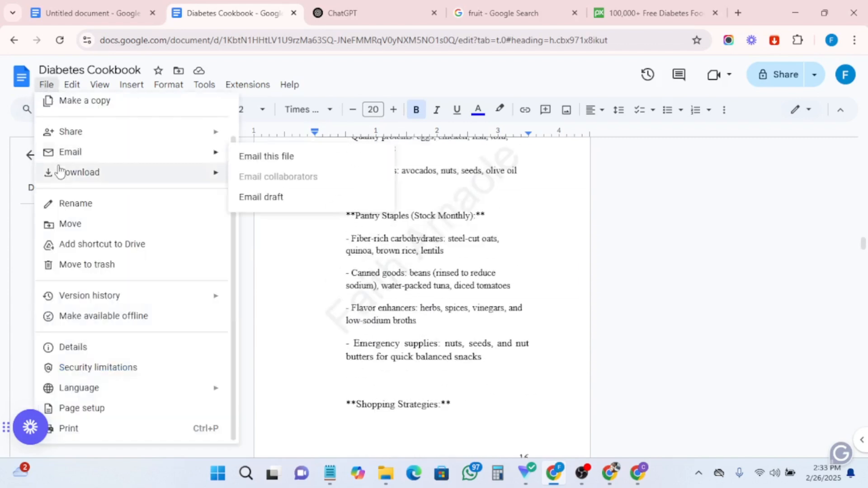
mouse_move(63, 176)
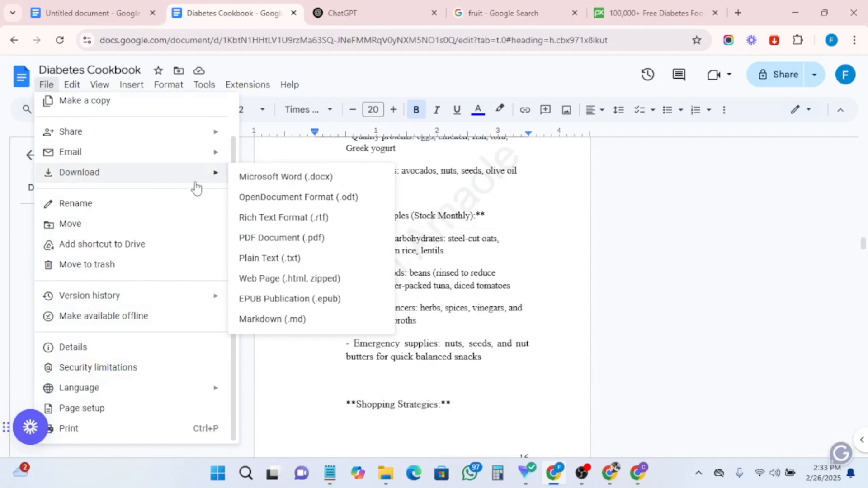
click(289, 244)
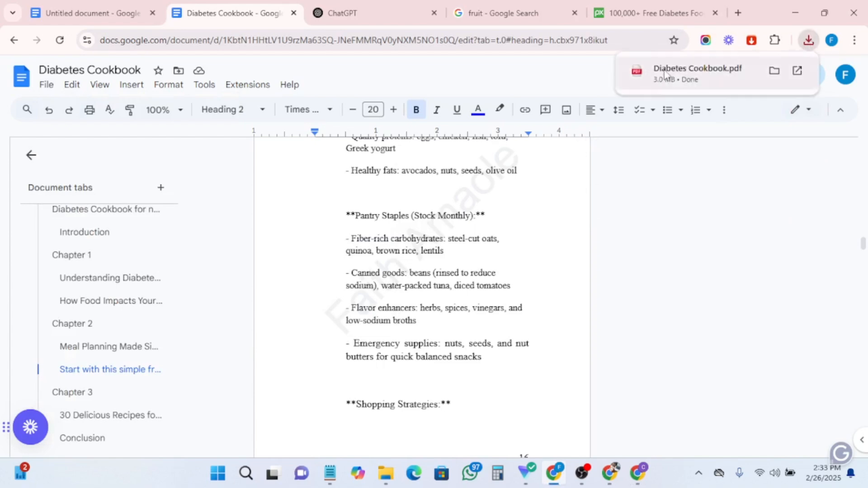
click(663, 78)
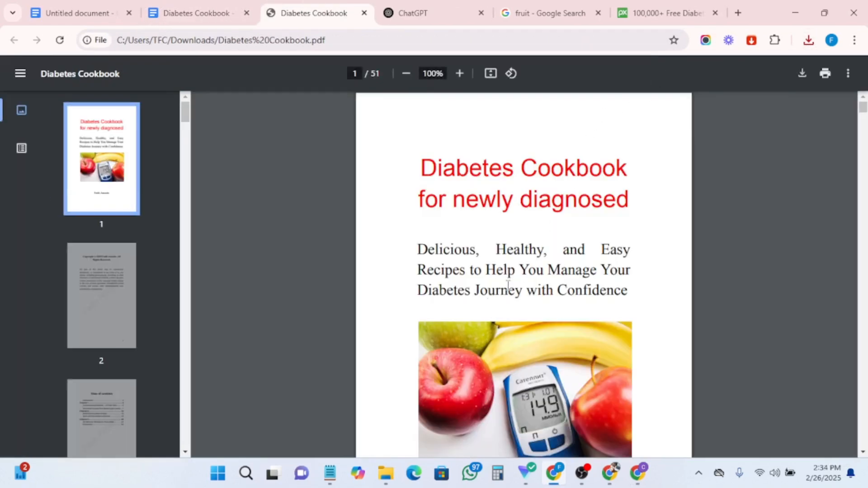
- Review the exported PDF's pages, including the cover, copyright page, table of contents, chapters and page numbers
scroll(463, 321, down, 4)
scroll(500, 329, up, 4)
scroll(512, 202, down, 13)
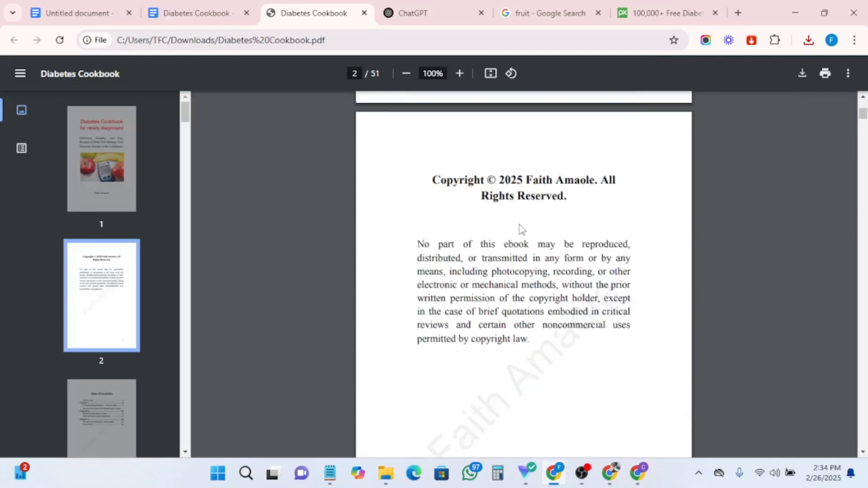
scroll(522, 236, down, 7)
scroll(520, 240, up, 7)
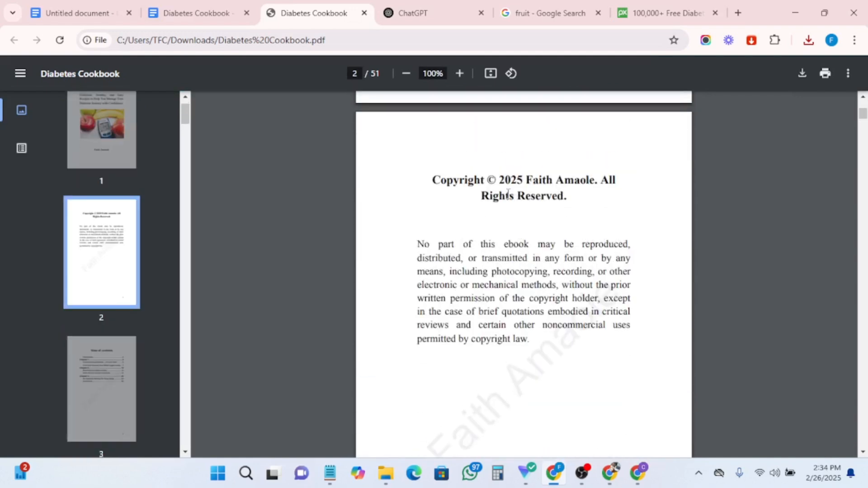
scroll(514, 235, down, 10)
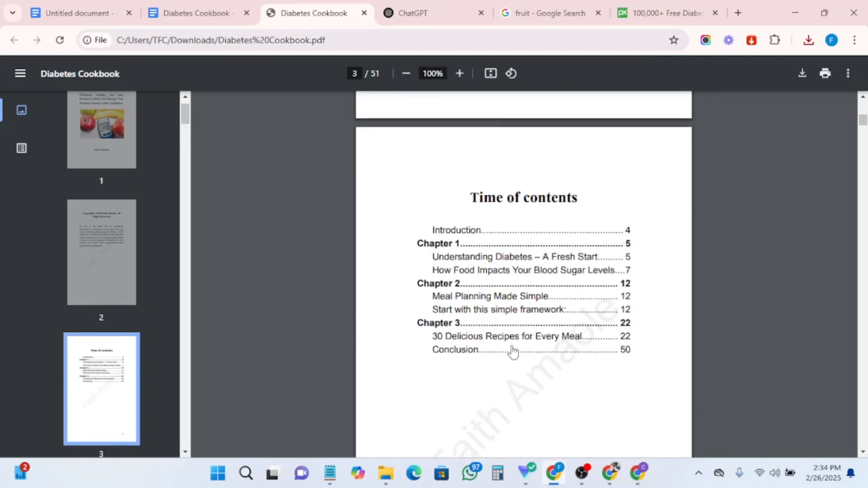
scroll(513, 350, down, 9)
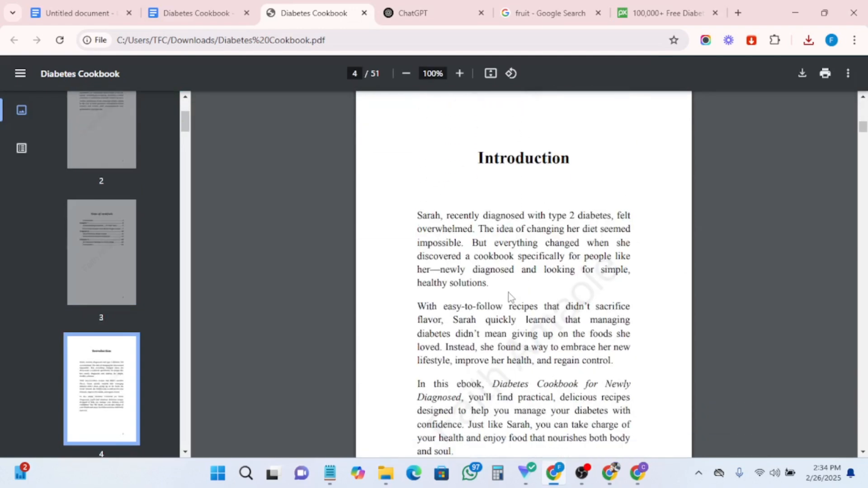
scroll(510, 297, down, 5)
scroll(509, 296, up, 3)
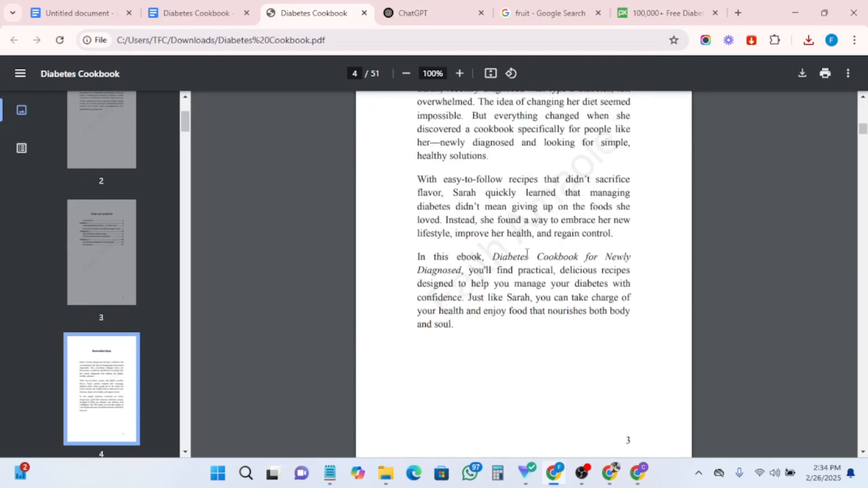
scroll(457, 318, down, 20)
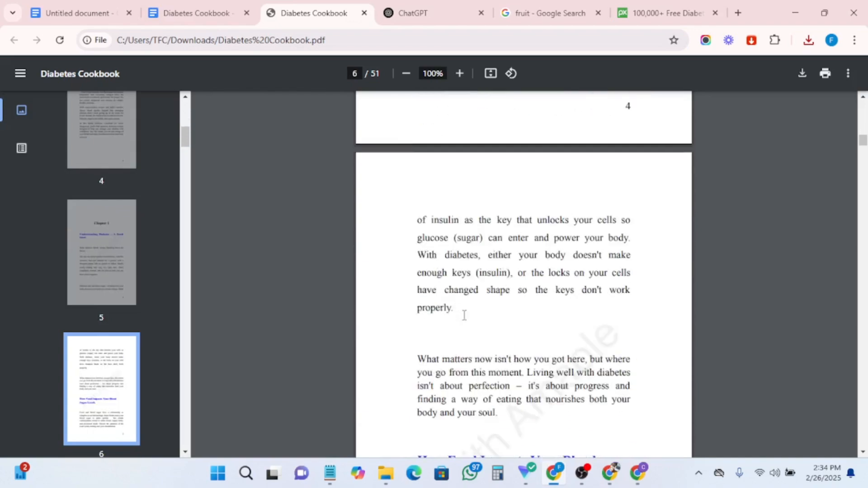
scroll(465, 315, down, 20)
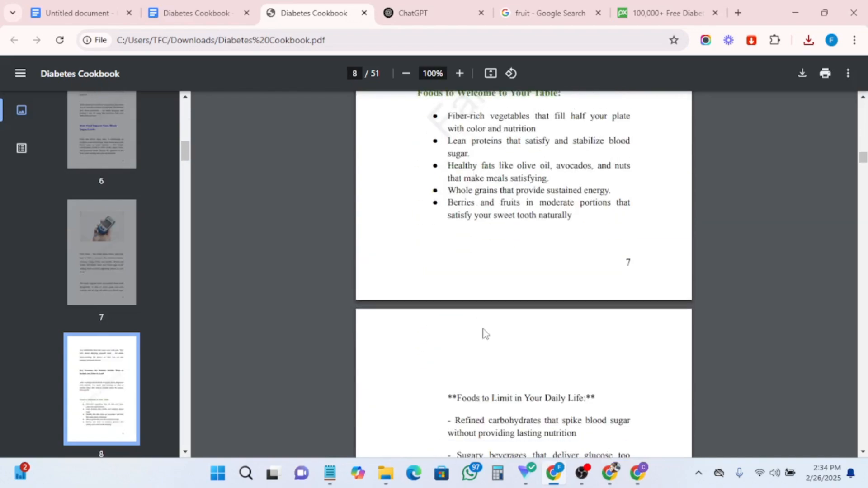
scroll(487, 338, down, 5)
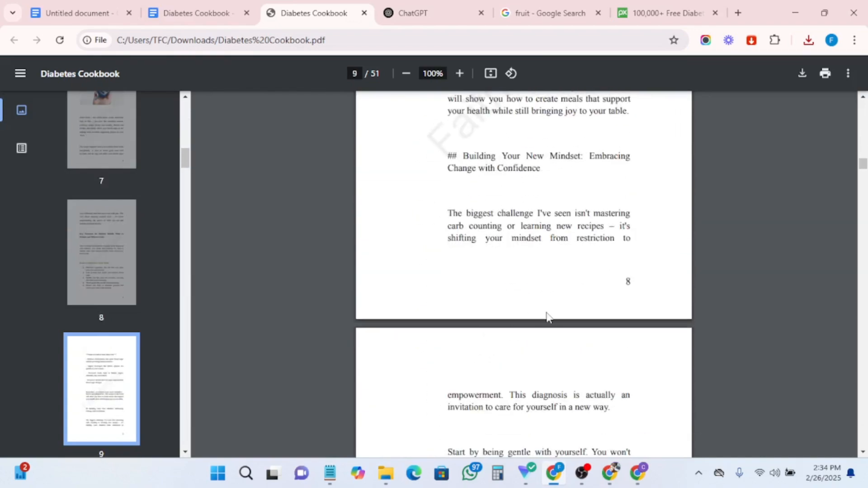
scroll(546, 316, down, 6)
scroll(546, 319, down, 20)
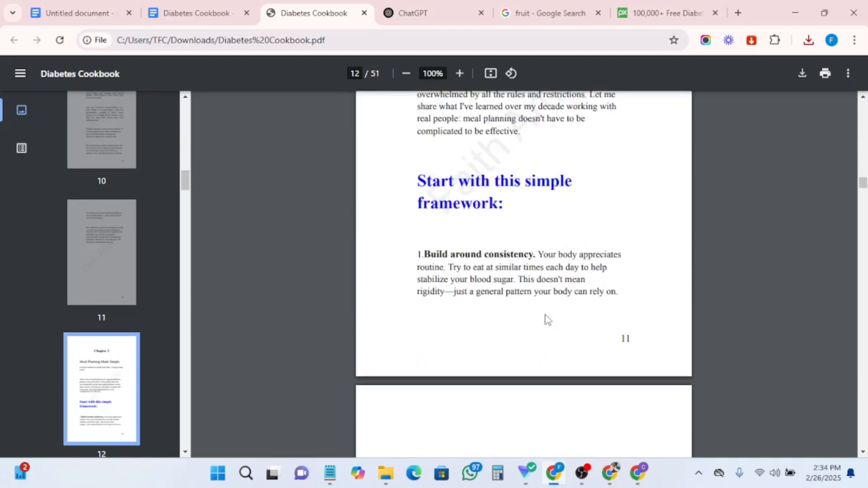
scroll(542, 291, up, 5)
scroll(542, 291, up, 3)
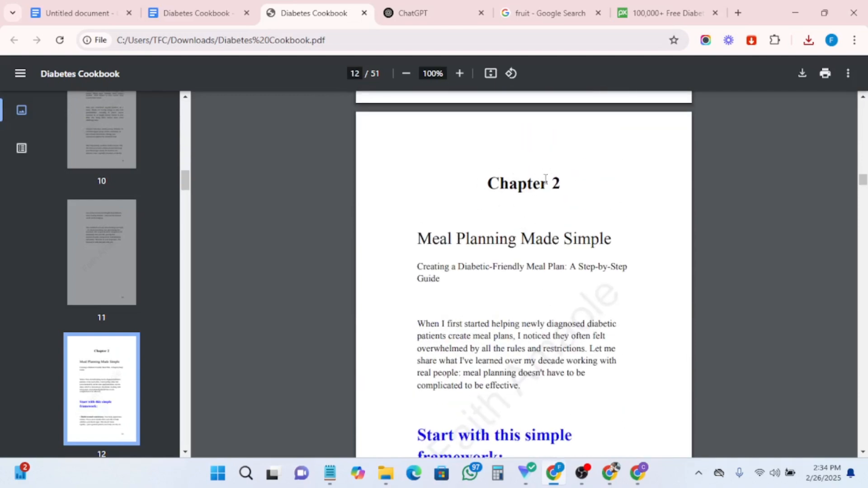
scroll(505, 293, down, 20)
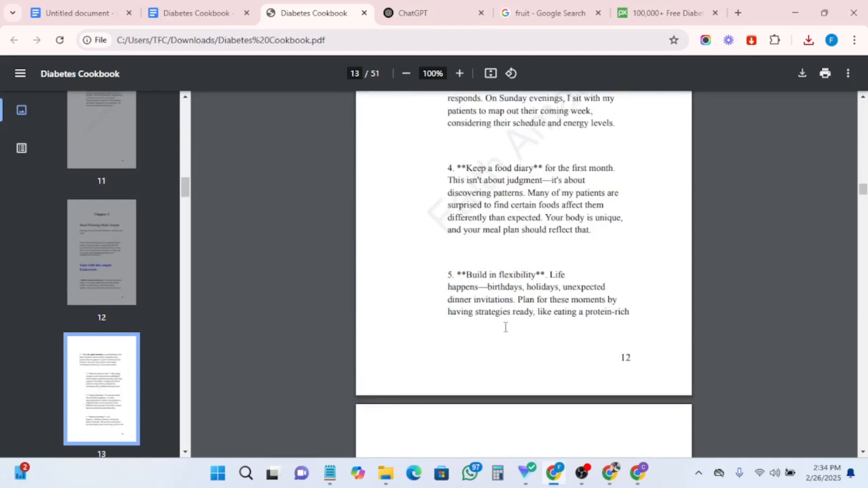
scroll(507, 334, down, 20)
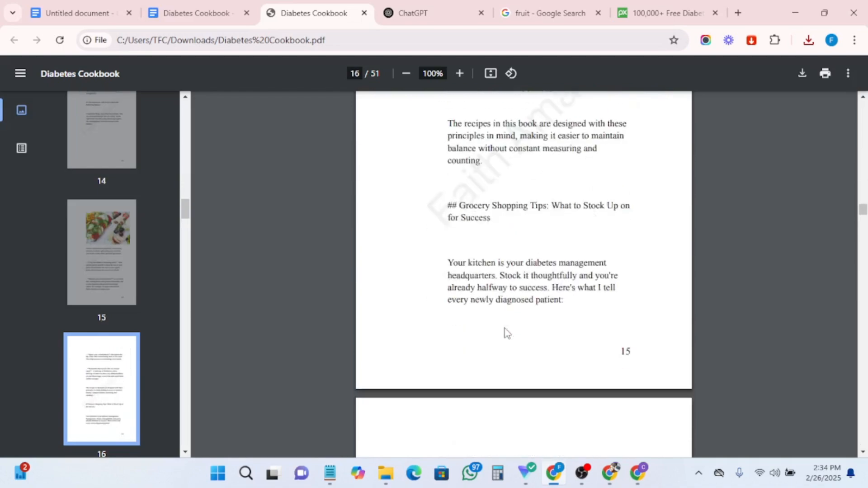
scroll(507, 334, down, 20)
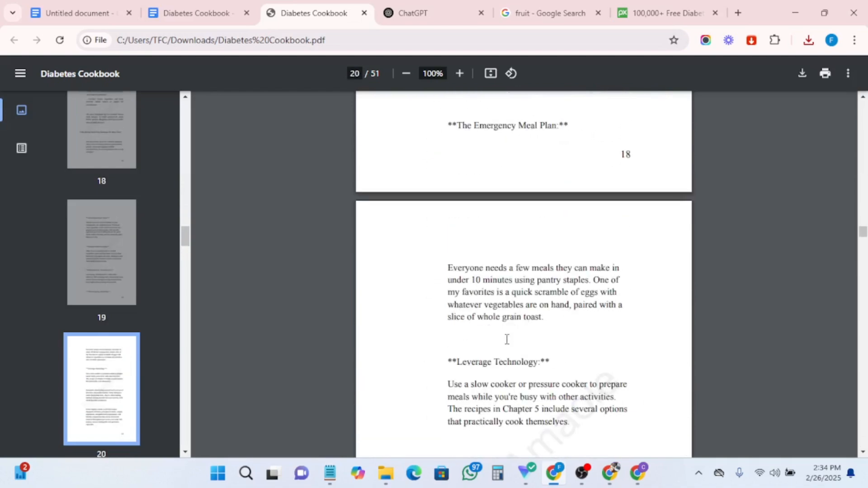
scroll(507, 338, up, 20)
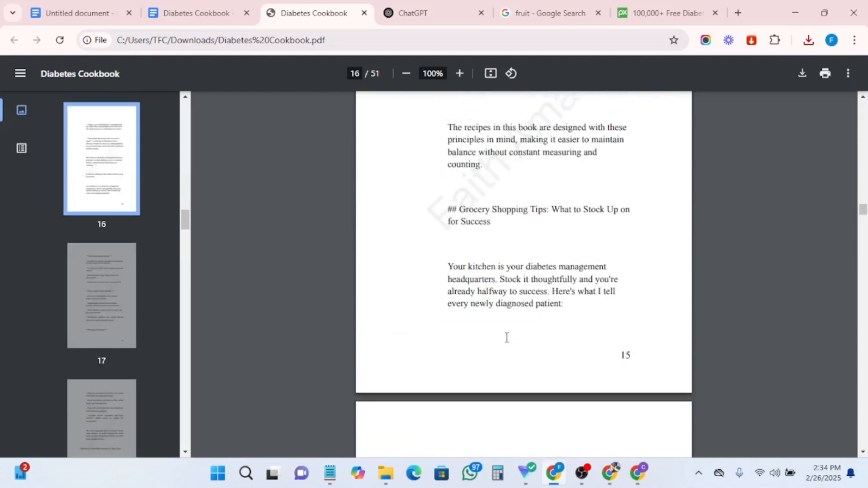
scroll(508, 337, down, 20)
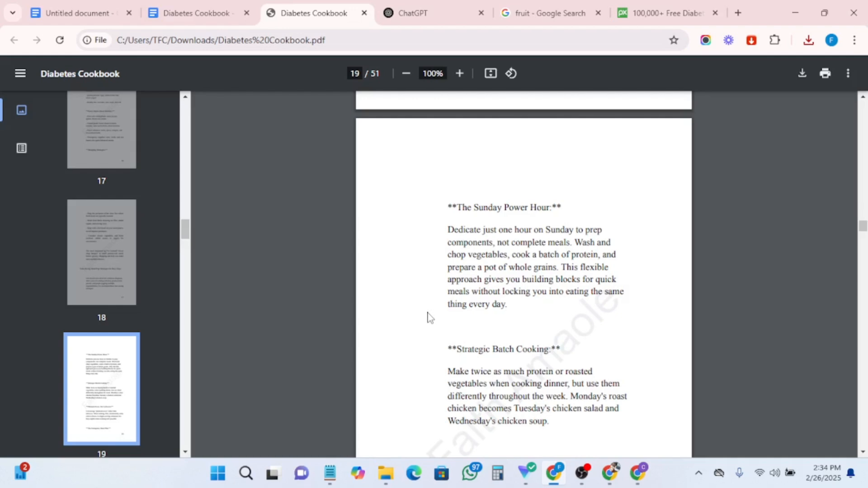
scroll(428, 296, up, 15)
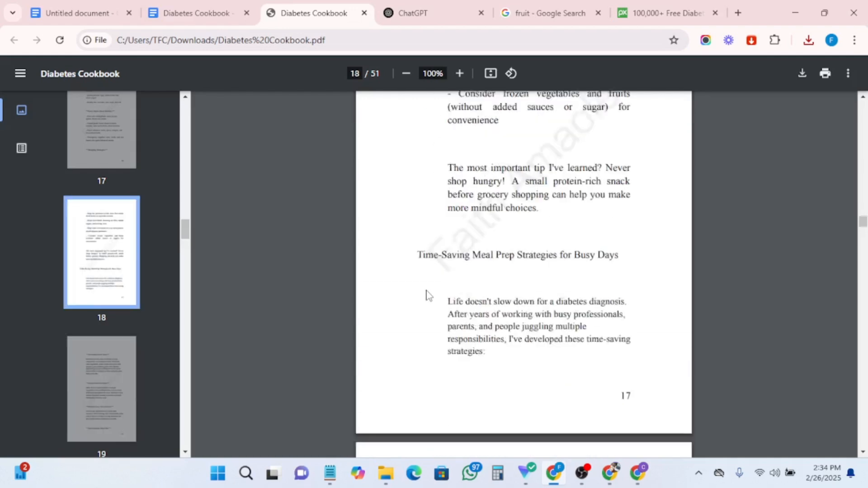
scroll(451, 284, up, 1)
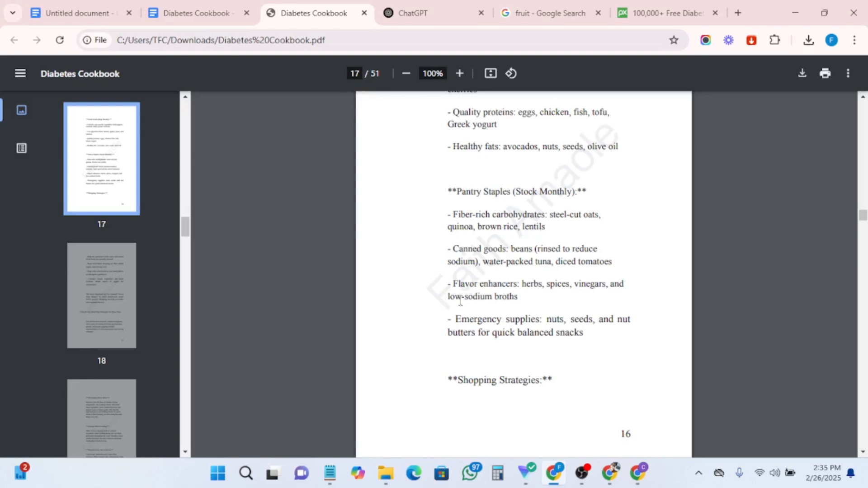
scroll(593, 265, up, 12)
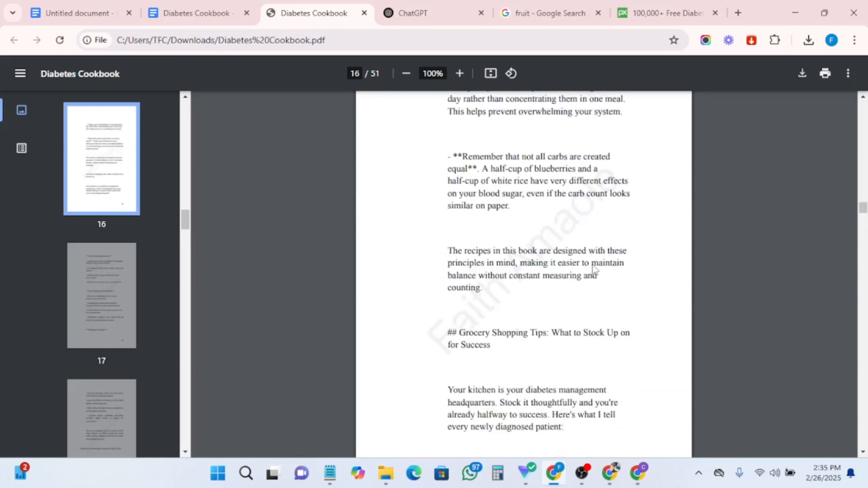